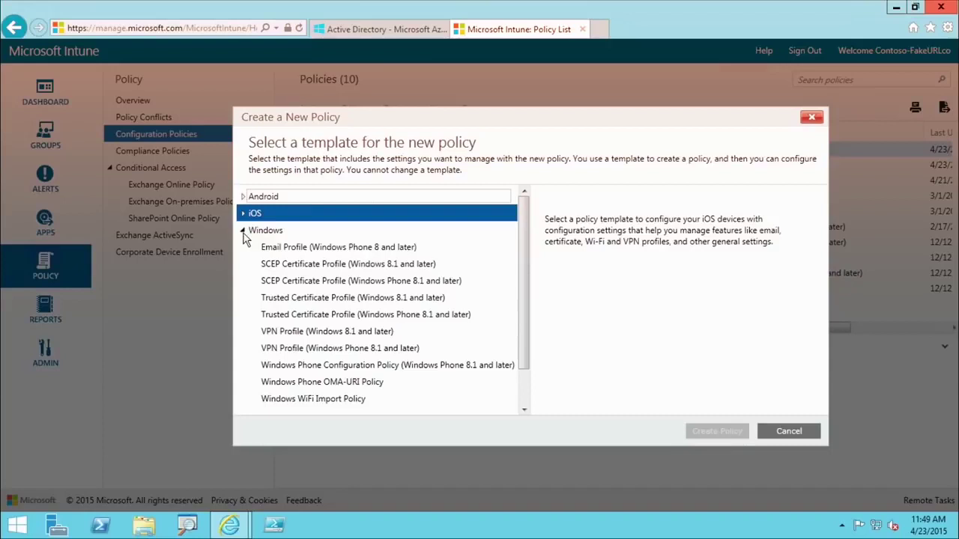
- Create a policy from the iOS VPN Profile (iOS 6 and later) template after previewing other iOS templates
left_click(243, 231)
left_click(242, 214)
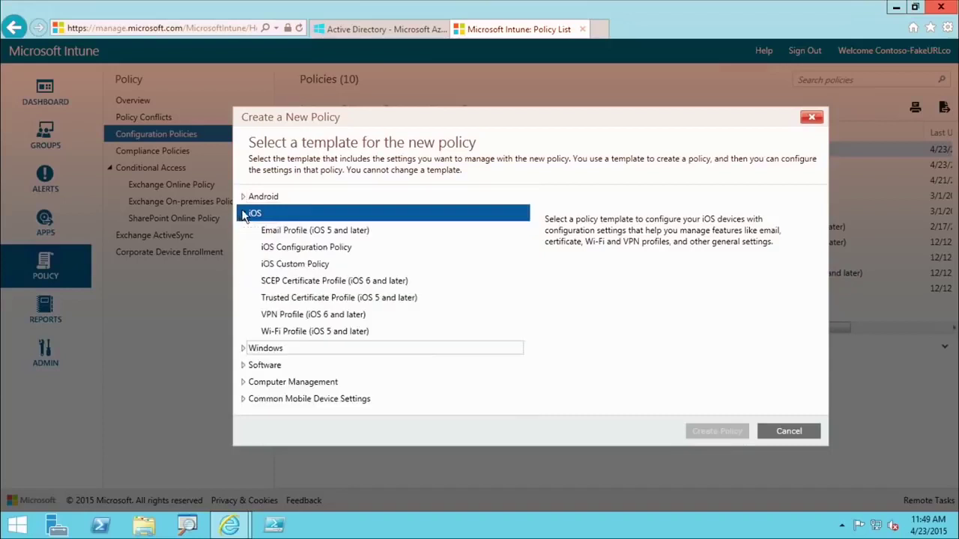
left_click(310, 337)
left_click(304, 266)
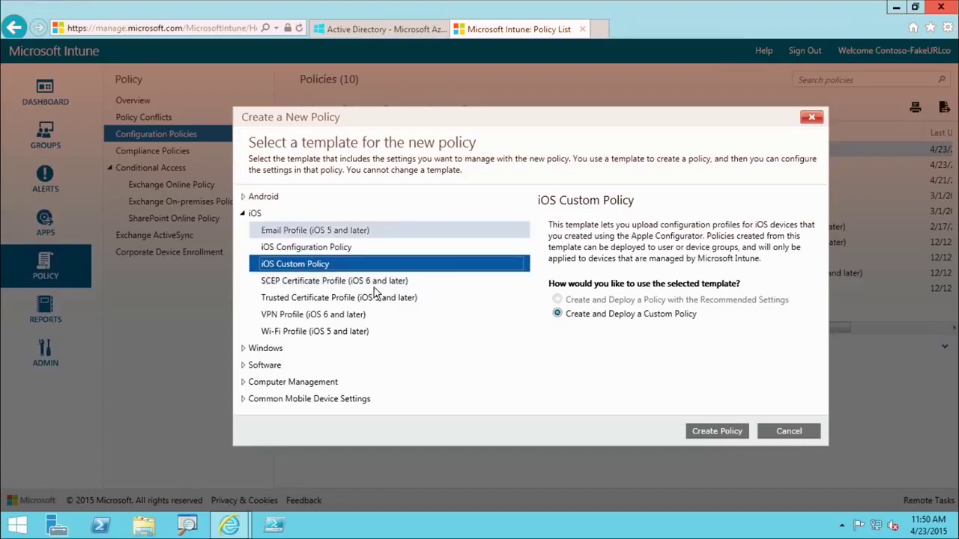
left_click(320, 316)
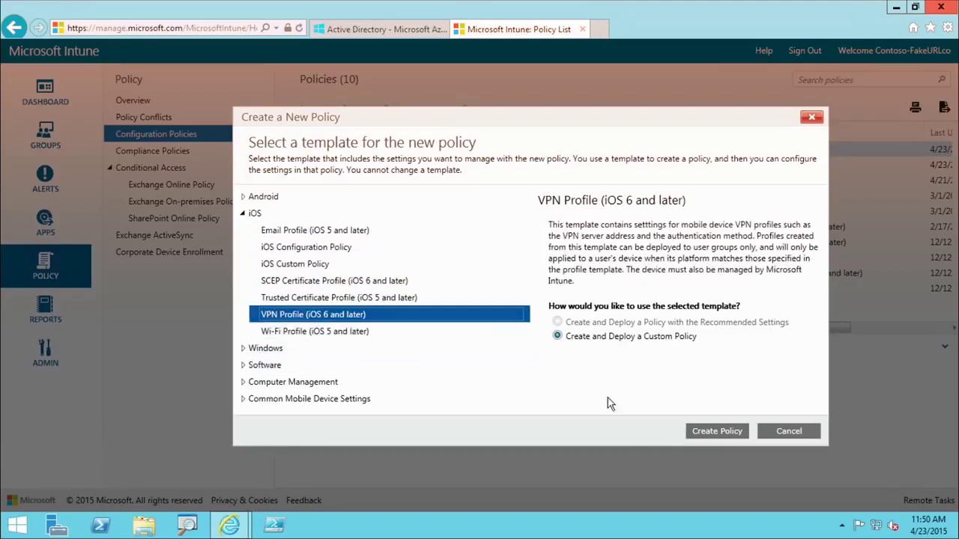
left_click(717, 437)
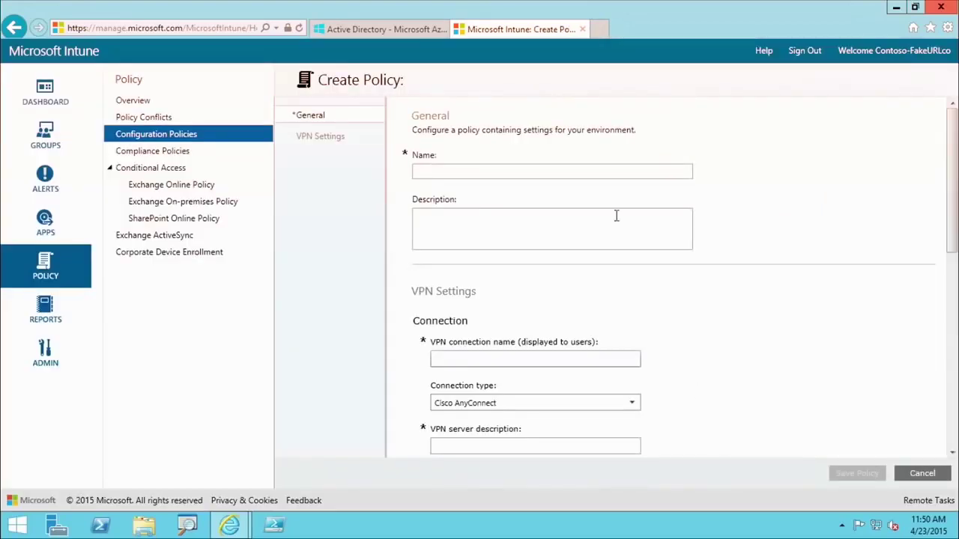
- Name the policy 'VPN - iOS', call the connection 'Contoso VPN', and pick CheckPoint Mobile VPN
type("VPN")
type("- iOS")
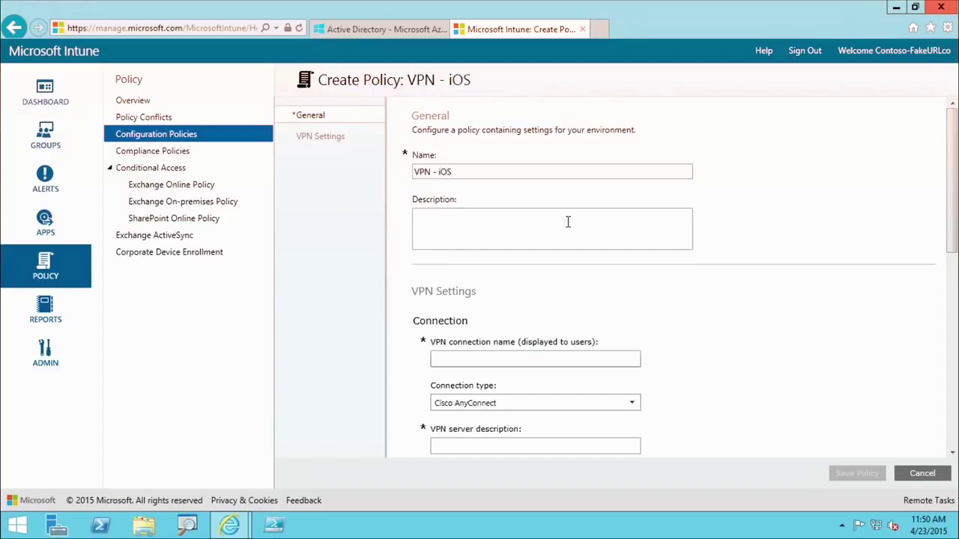
scroll(607, 225, "down", 1)
left_click(505, 291)
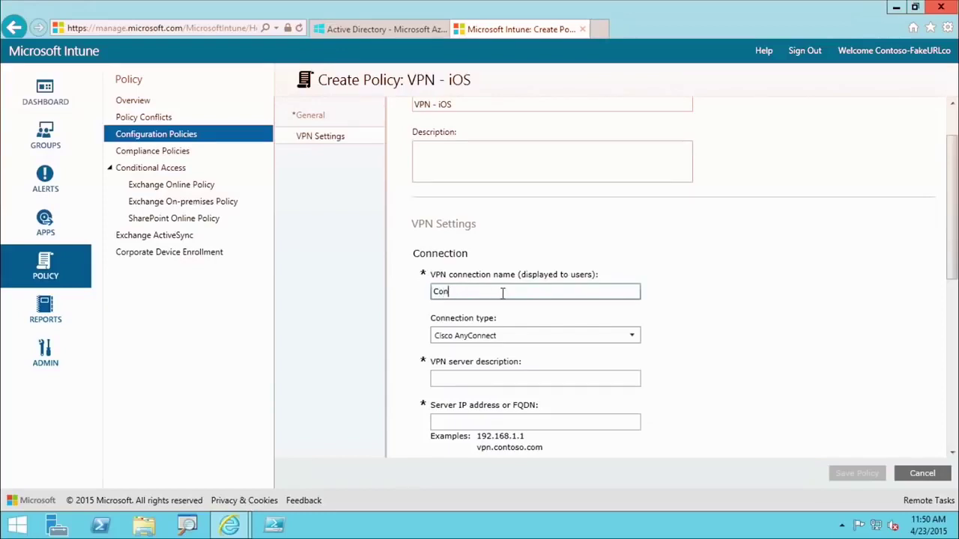
type("Contoso VPN")
scroll(676, 328, "down", 2)
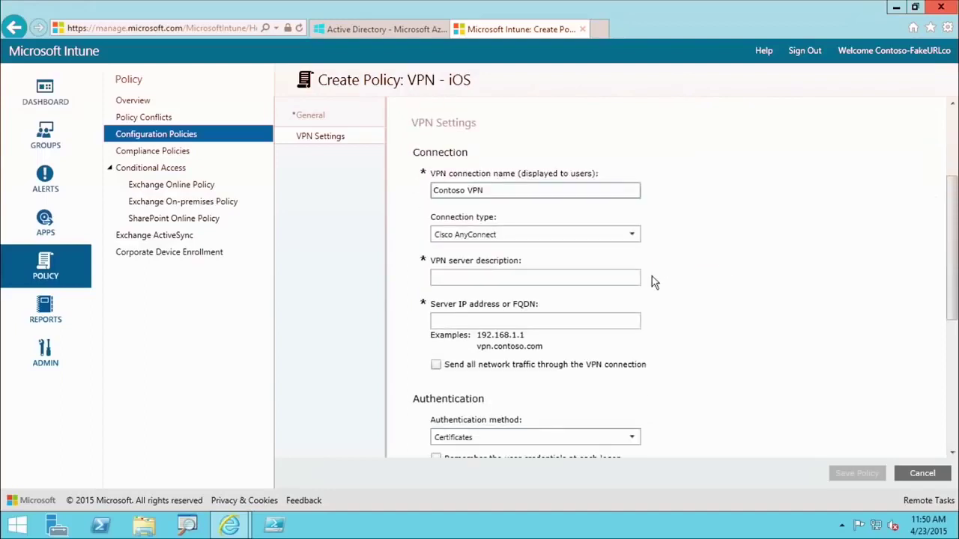
left_click(492, 234)
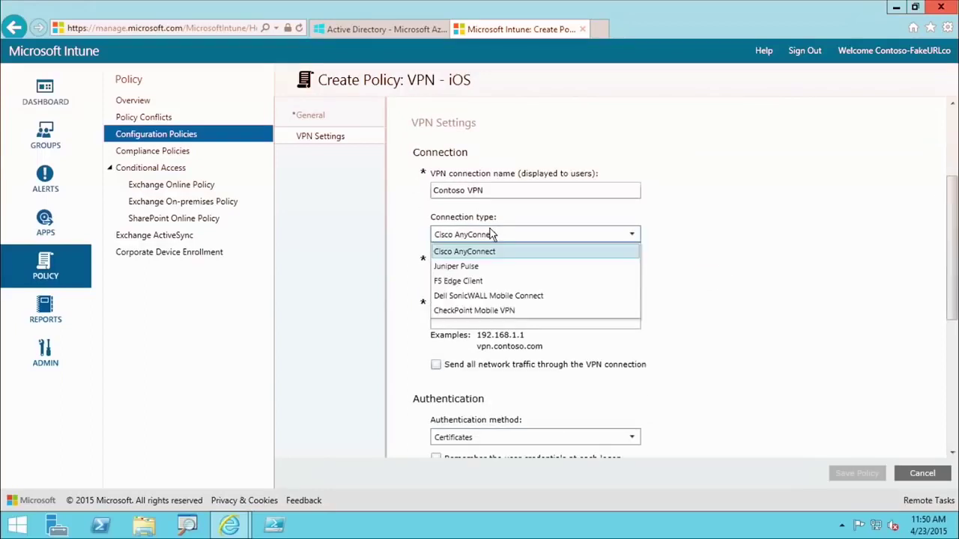
left_click(494, 310)
- Describe the server as 'Contoso VPN' at remote.contoso.com, leaving send-all-traffic off
left_click(492, 274)
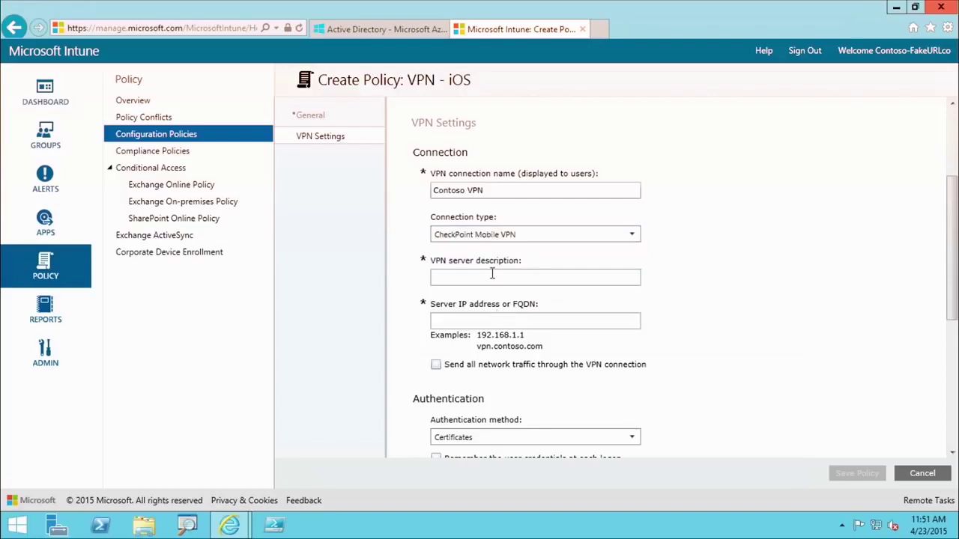
type("Contoso VPN")
left_click(597, 320)
scroll(569, 317, "down", 1)
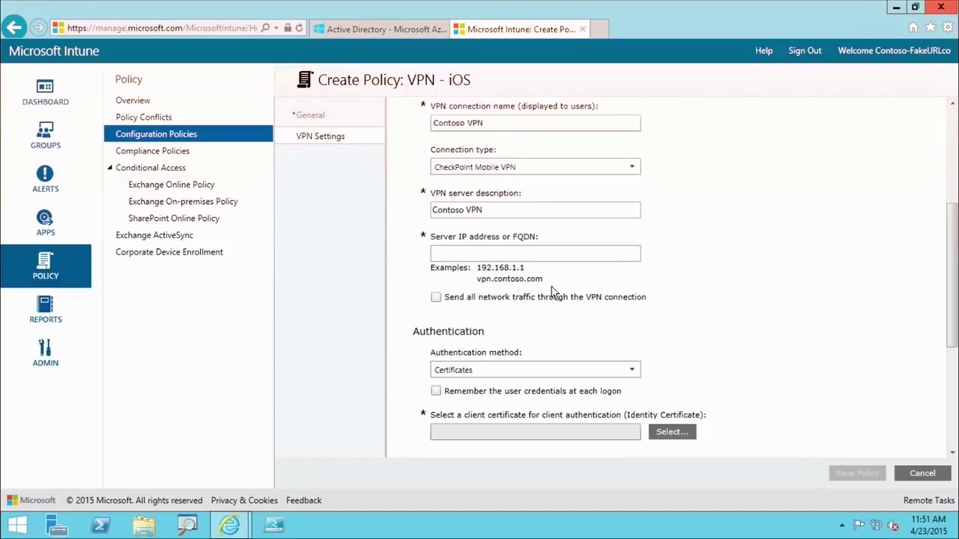
type("remote.contoso.com")
left_click(437, 299)
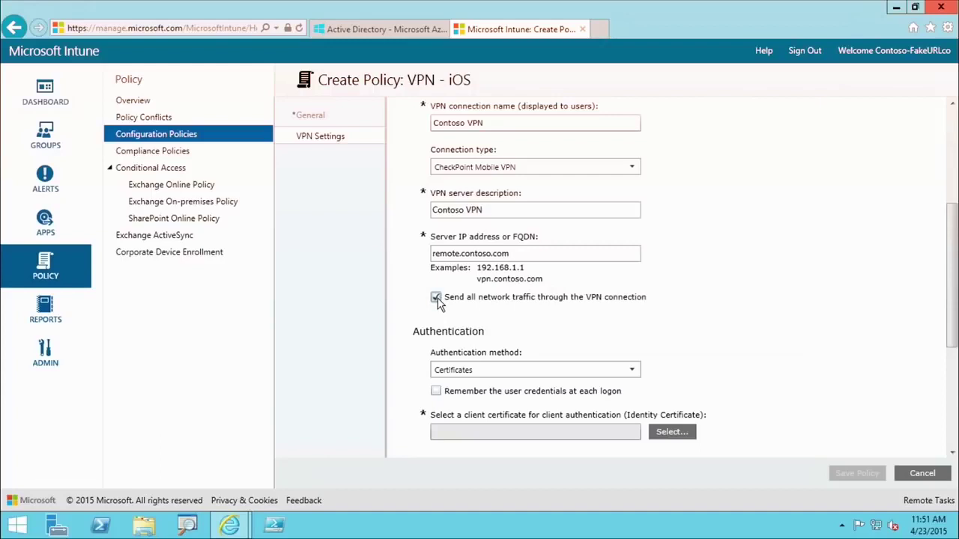
left_click(437, 300)
scroll(464, 363, "down", 1)
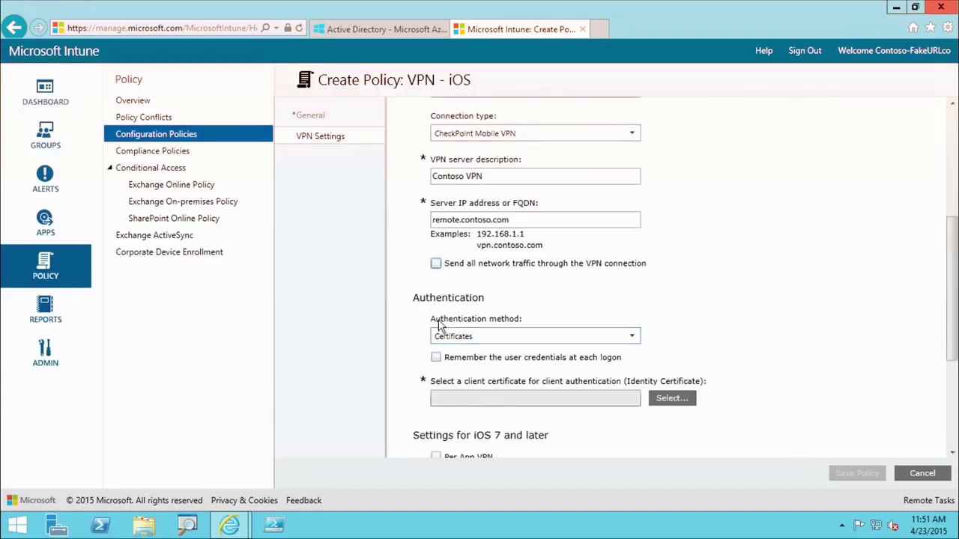
- Set the VPN authentication method to Username and Password
left_click(486, 336)
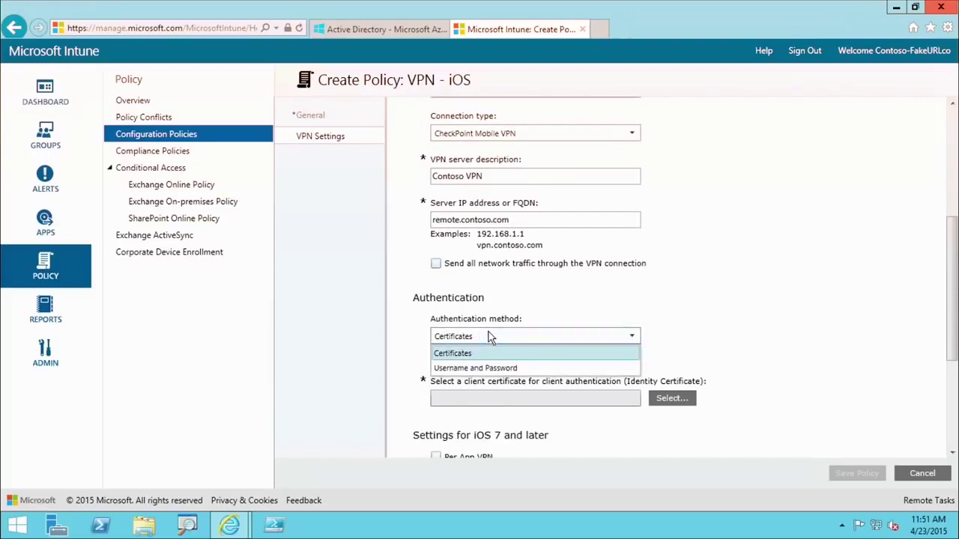
left_click(551, 367)
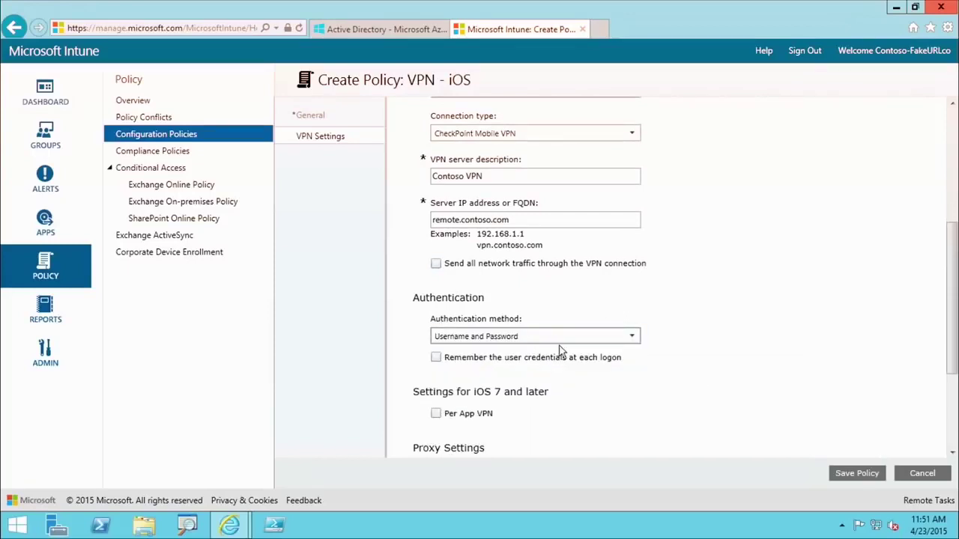
scroll(483, 303, "down", 1)
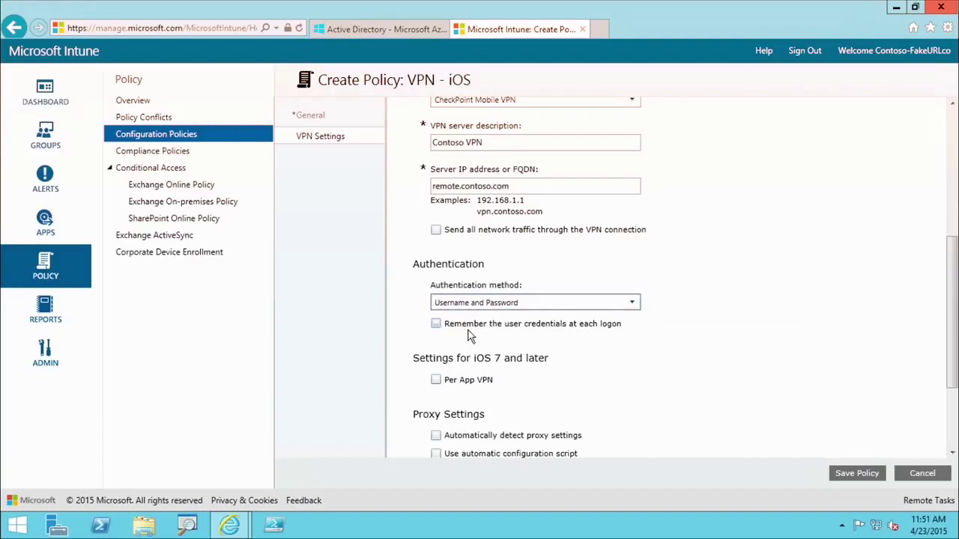
scroll(513, 332, "down", 1)
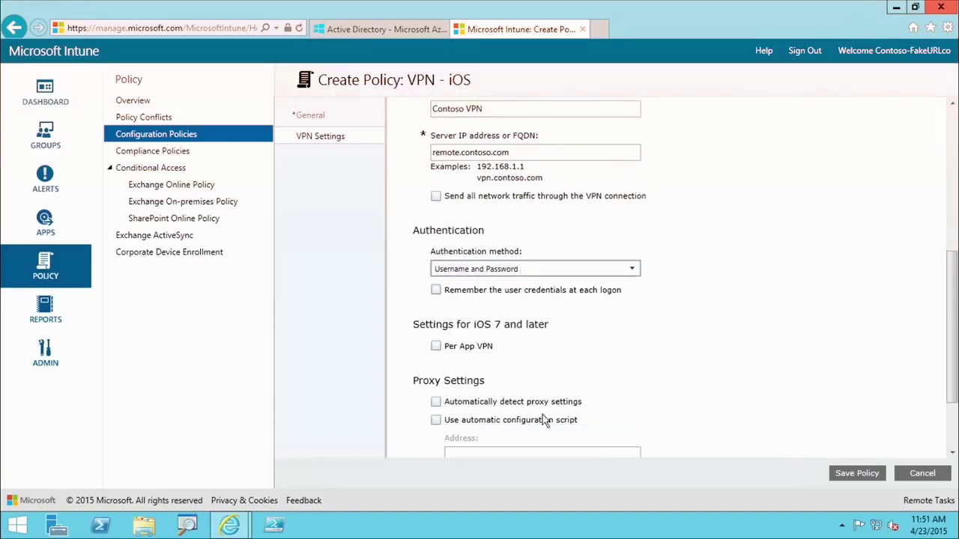
scroll(467, 352, "down", 1)
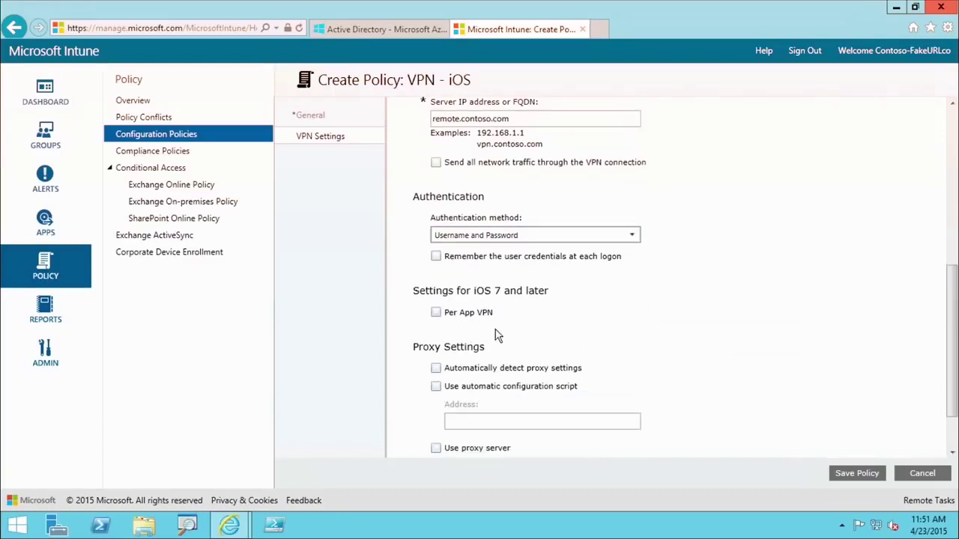
- Turn Per App VPN off, confirming with Yes, and save the policy
left_click(452, 320)
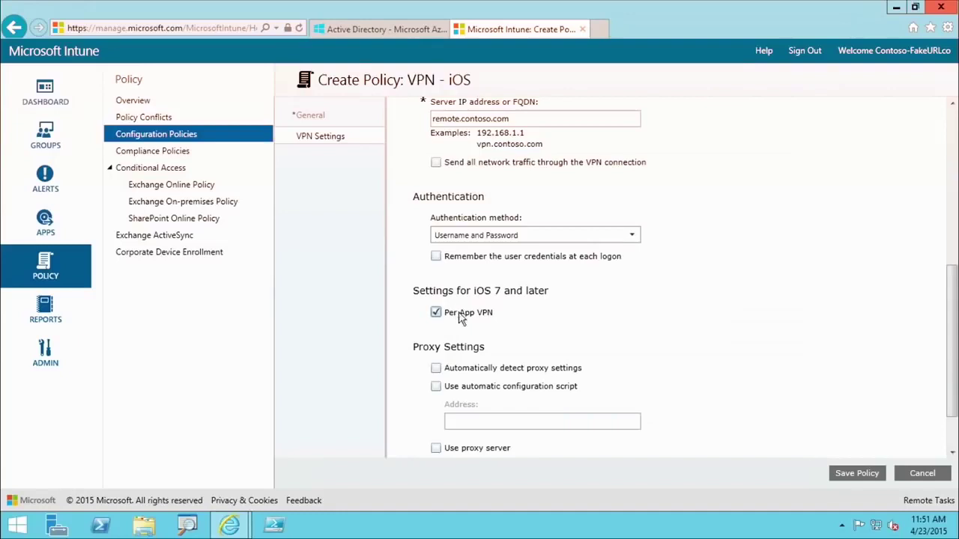
left_click(465, 318)
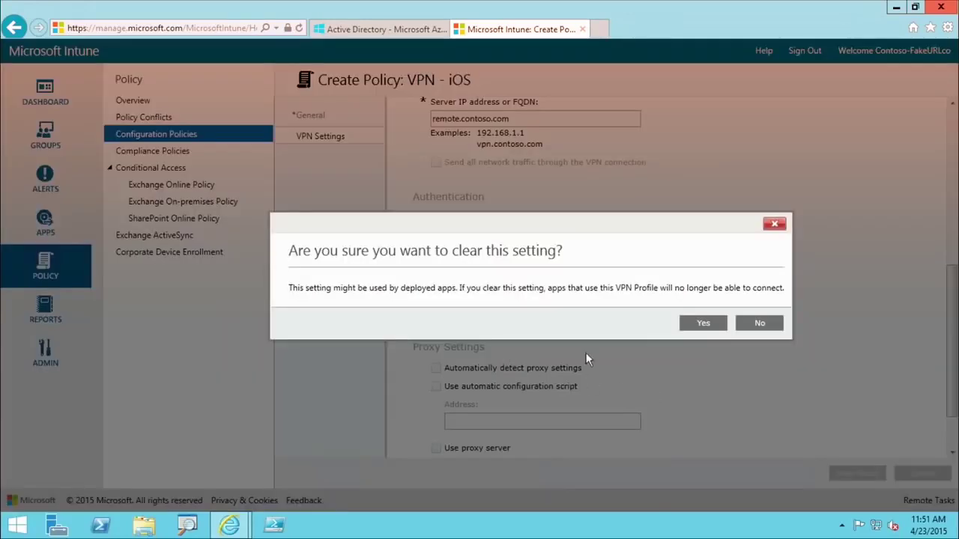
left_click(760, 324)
left_click(439, 309)
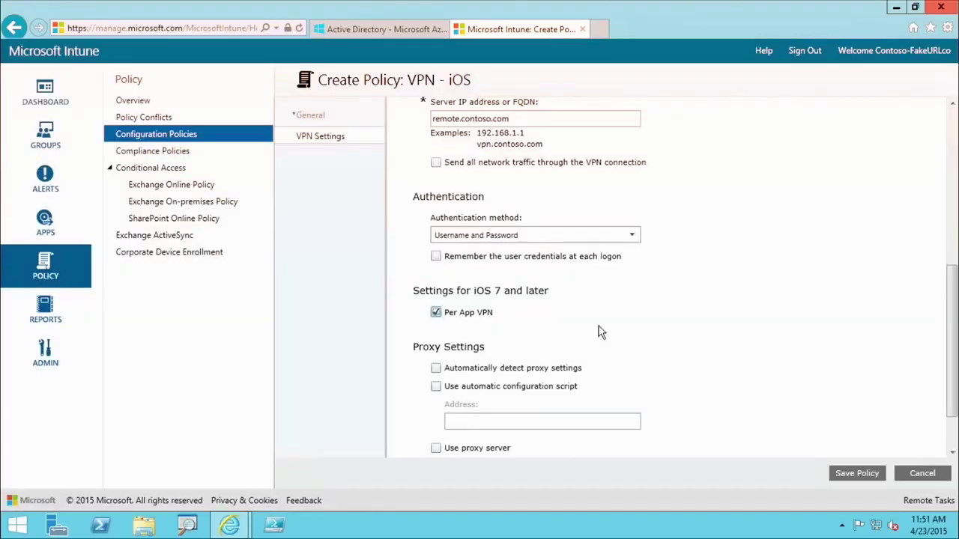
left_click(707, 325)
scroll(454, 328, "down", 1)
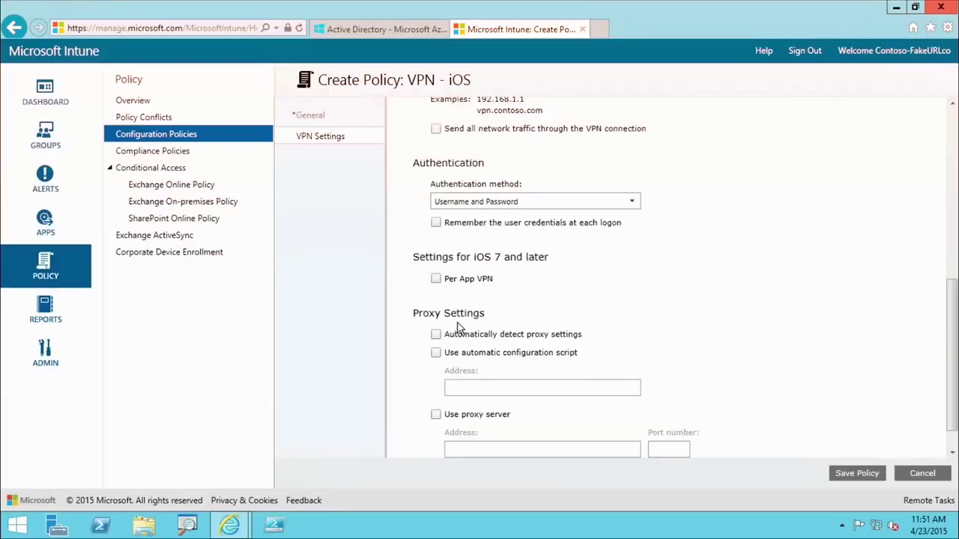
scroll(481, 358, "down", 1)
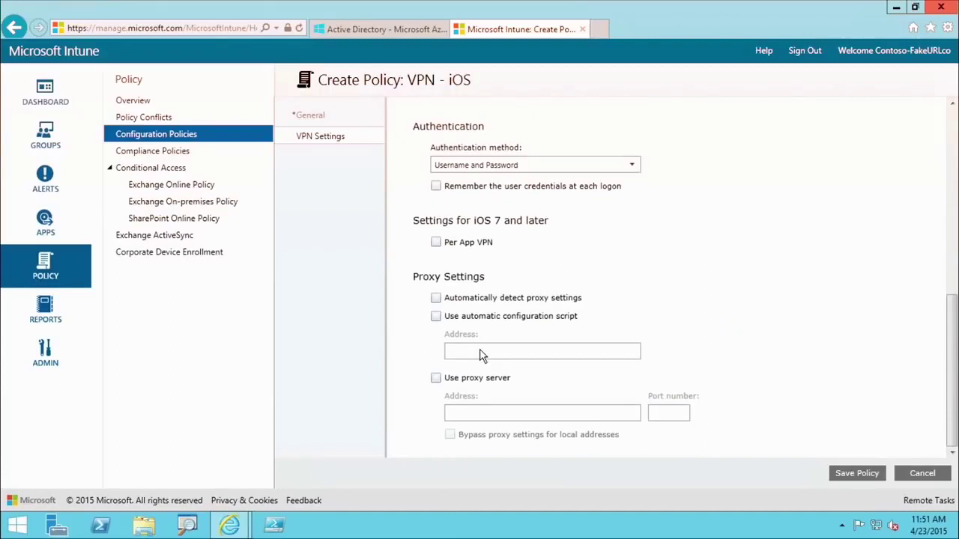
left_click(838, 469)
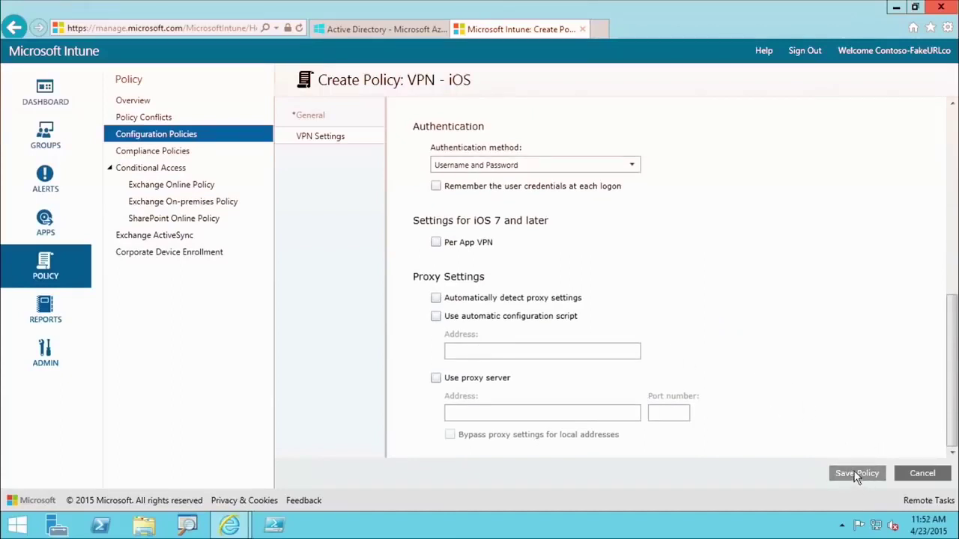
- Return to the policy list and open the Office 365 Email (iOS) policy for editing
left_click(923, 474)
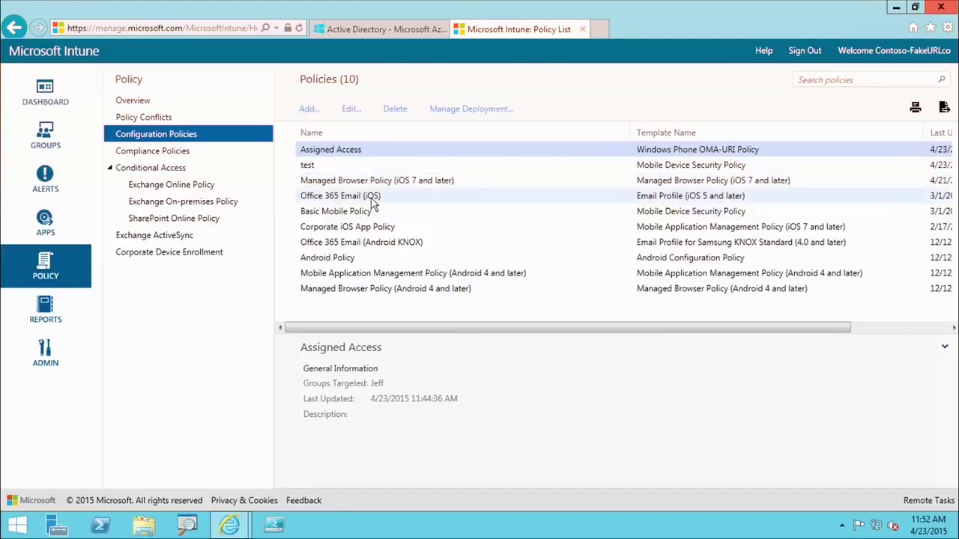
left_click(337, 198)
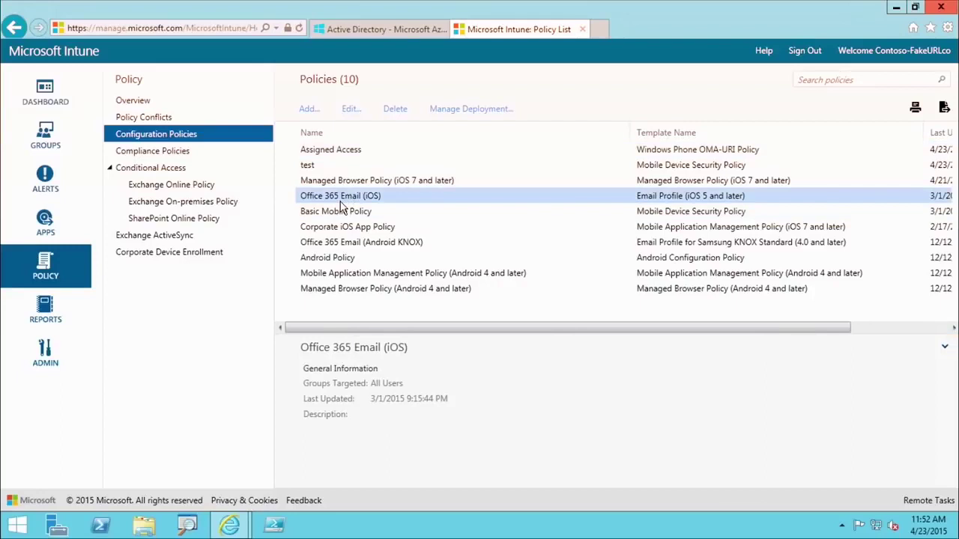
left_click(351, 110)
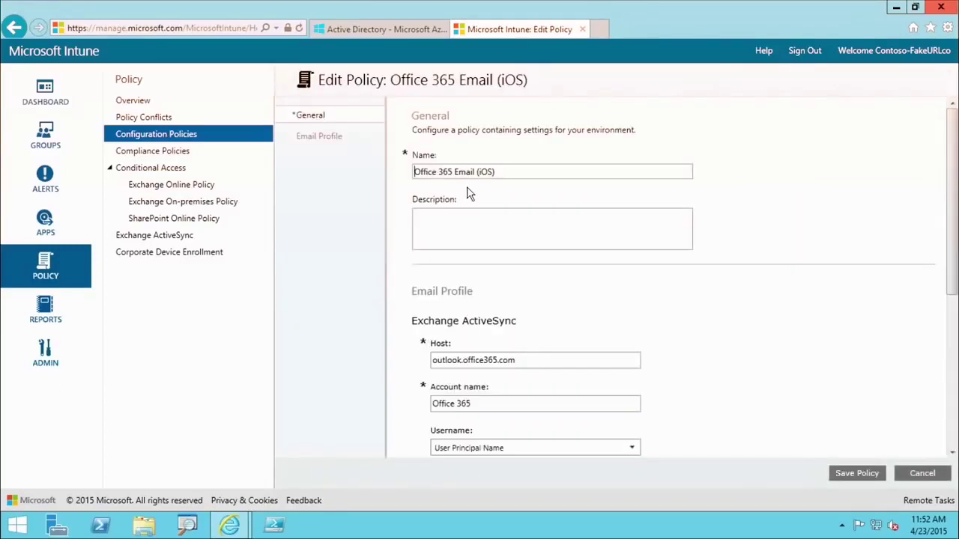
scroll(486, 222, "down", 1)
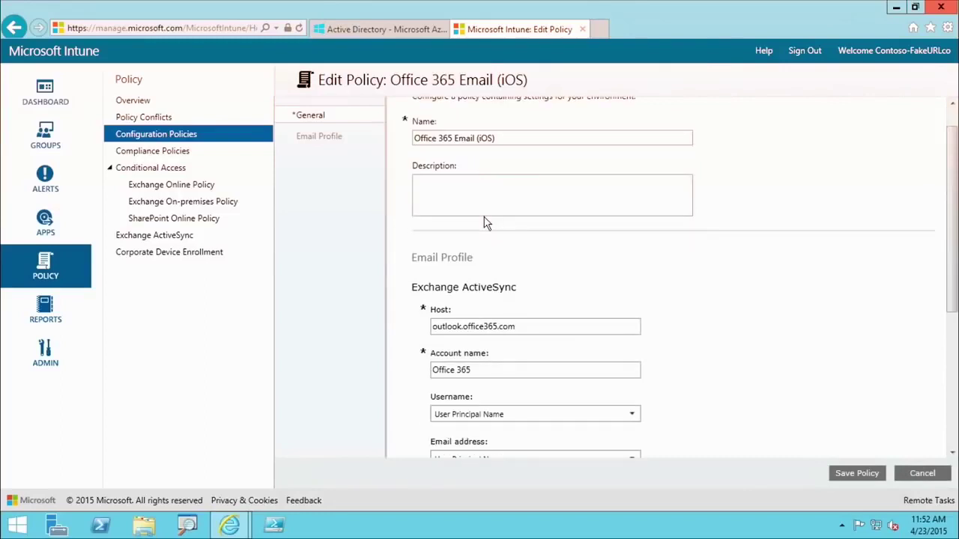
scroll(486, 222, "down", 1)
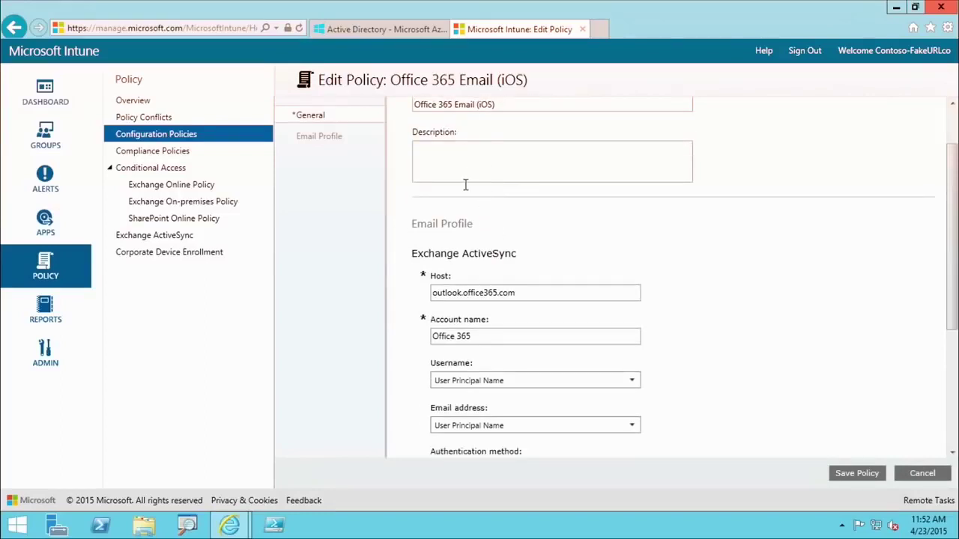
scroll(465, 184, "down", 2)
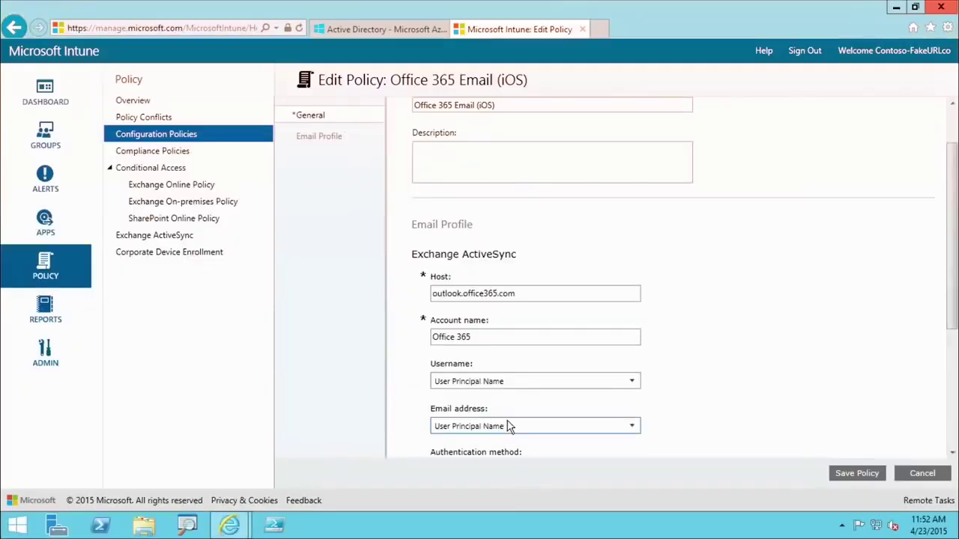
- Review the email address and authentication method choices, then close the policy without saving
left_click(508, 425)
left_click(701, 408)
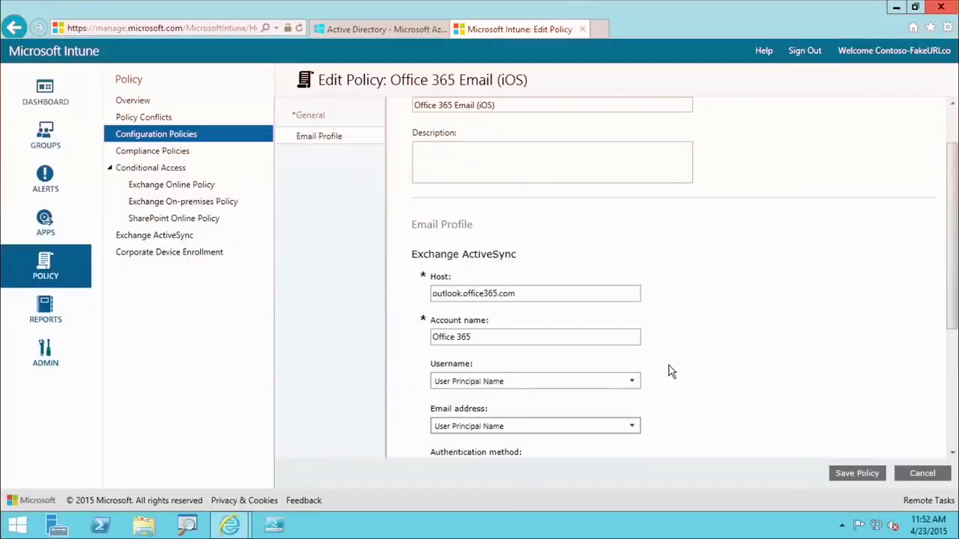
scroll(671, 373, "down", 3)
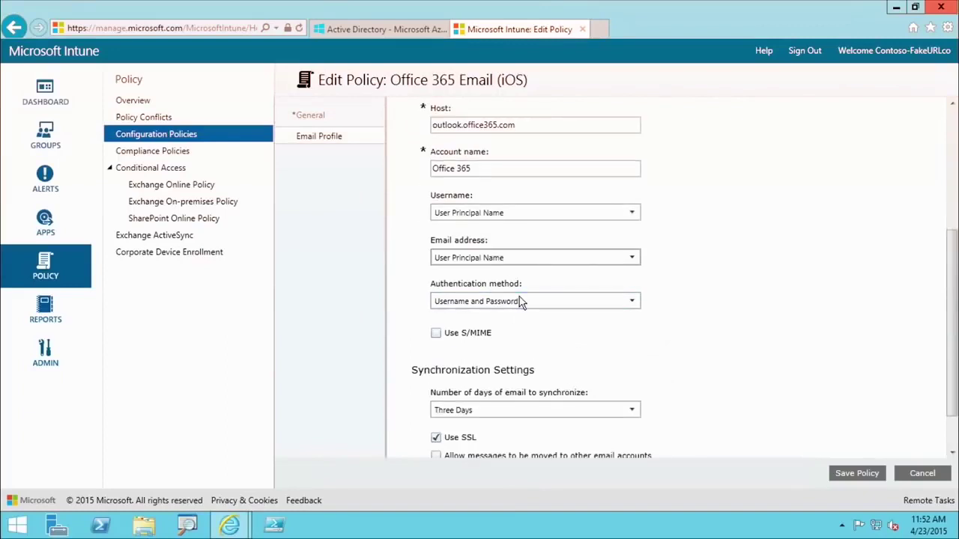
left_click(521, 301)
left_click(671, 304)
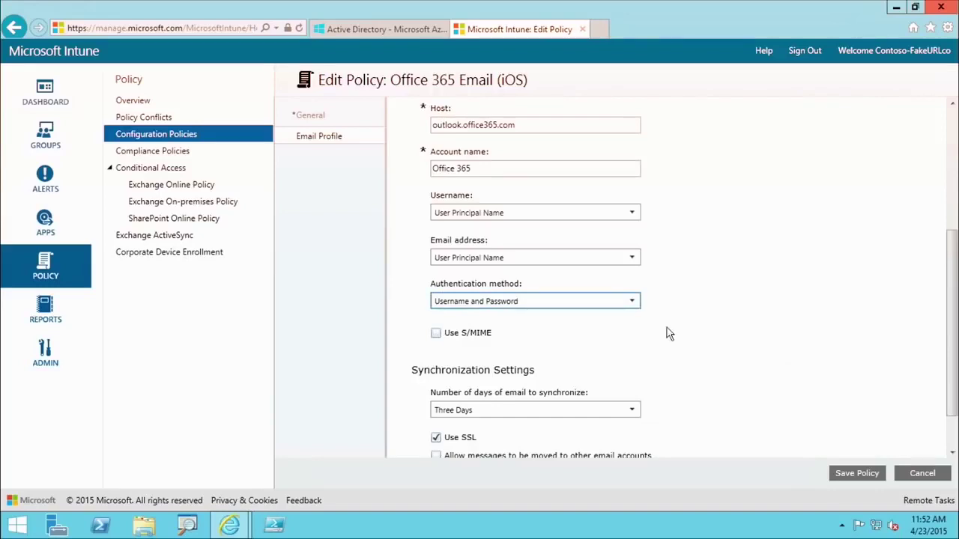
scroll(682, 303, "down", 1)
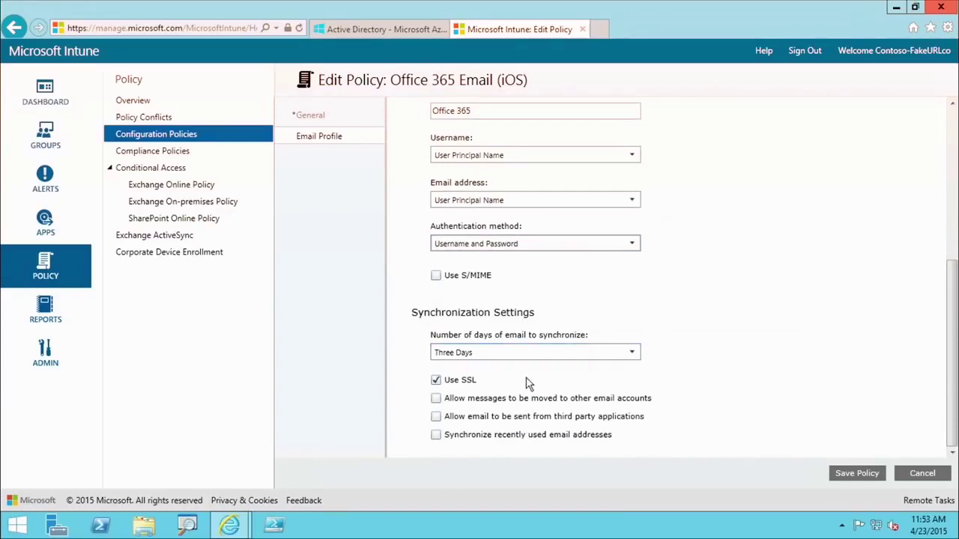
left_click(914, 473)
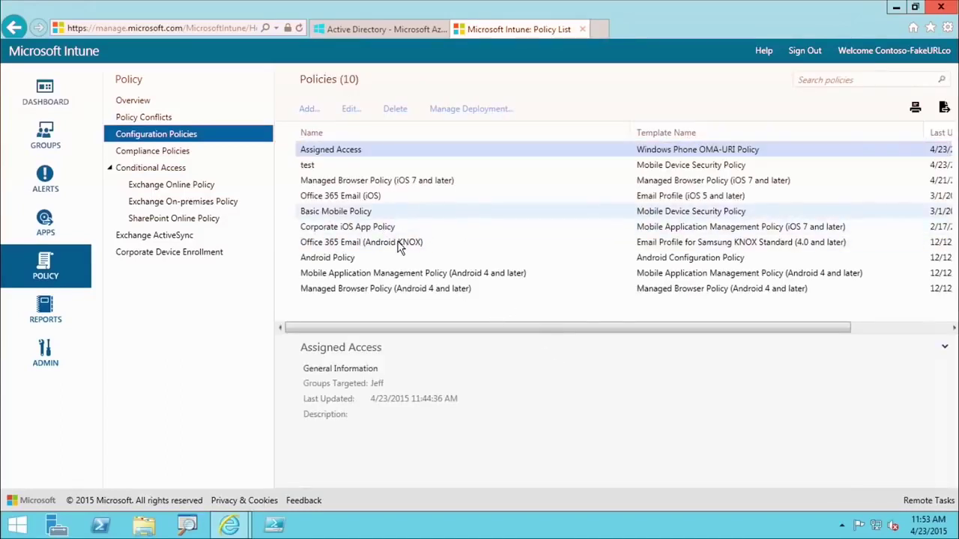
- View the Office 365 Email (Android KNOX) and Android Policy details, then start a new policy
left_click(404, 242)
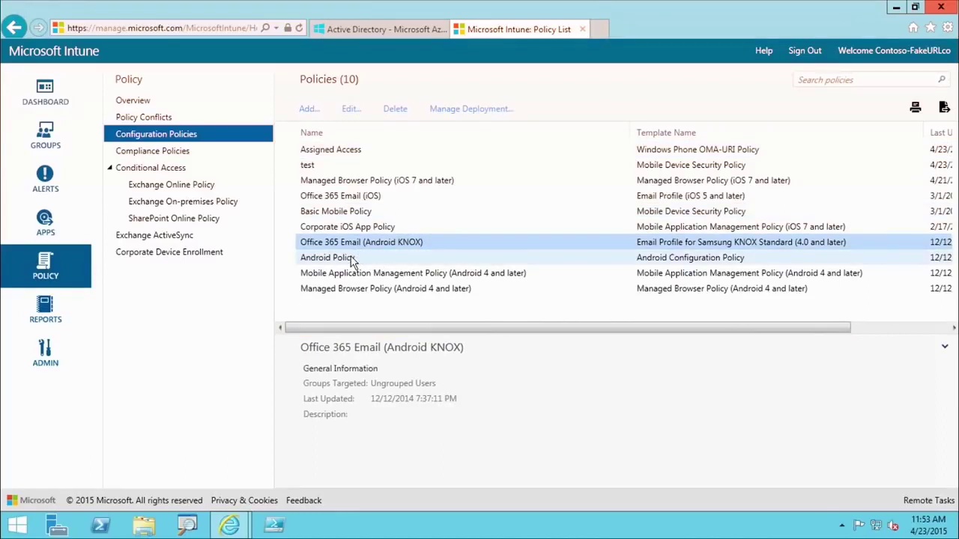
left_click(354, 261)
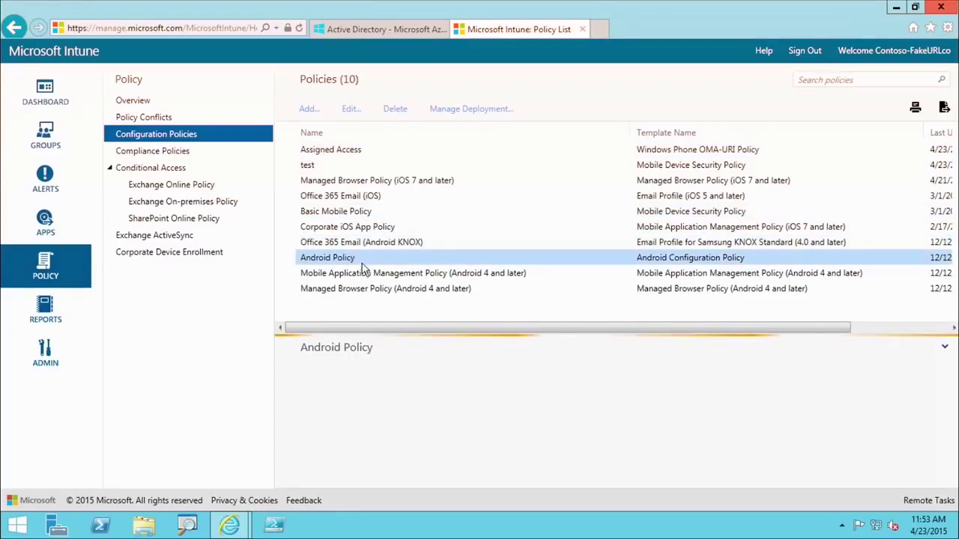
left_click(309, 109)
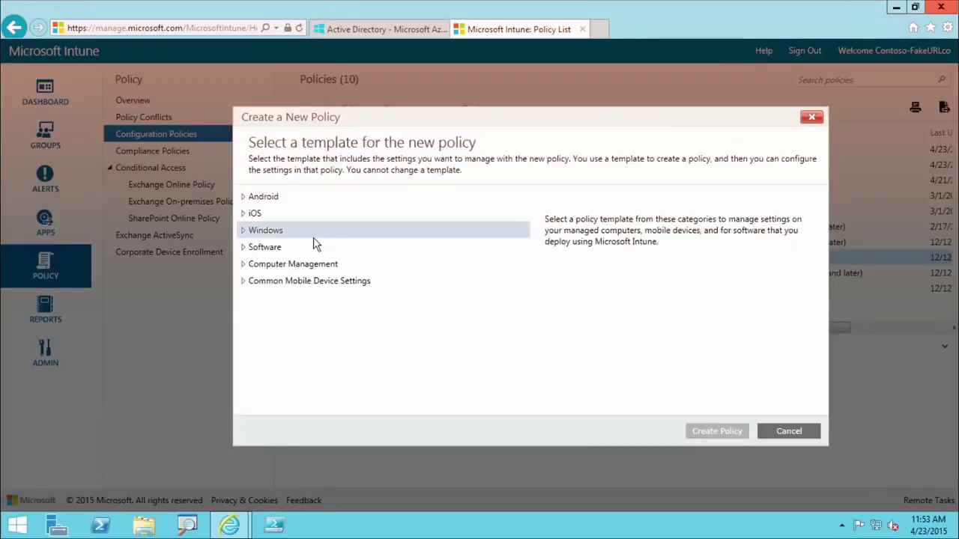
- Expand the Android and iOS template groups, reading the Samsung KNOX email profile description
left_click(247, 196)
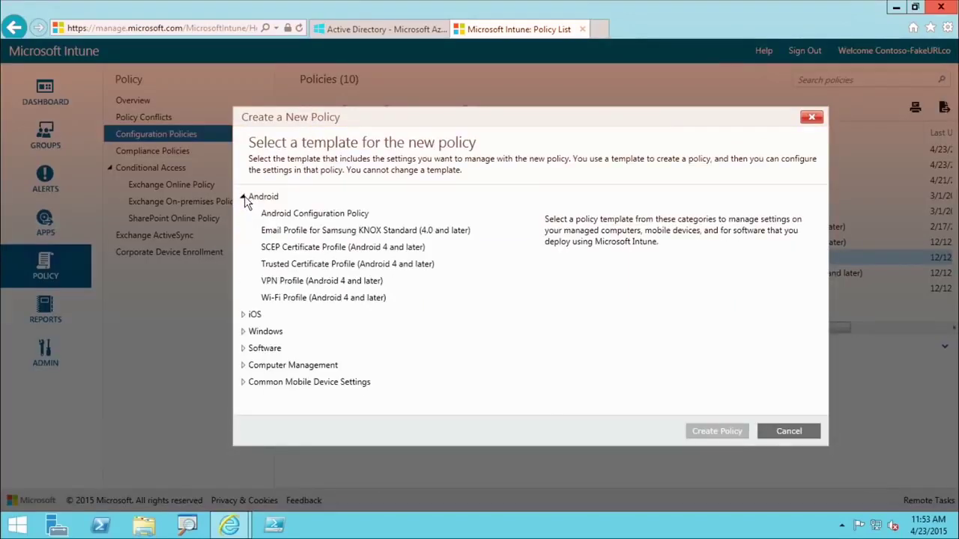
left_click(295, 238)
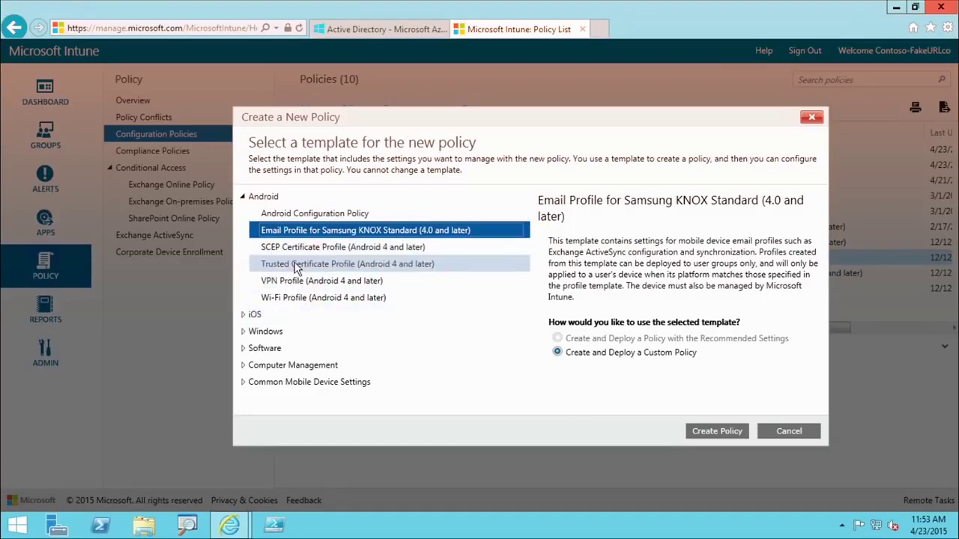
left_click(242, 315)
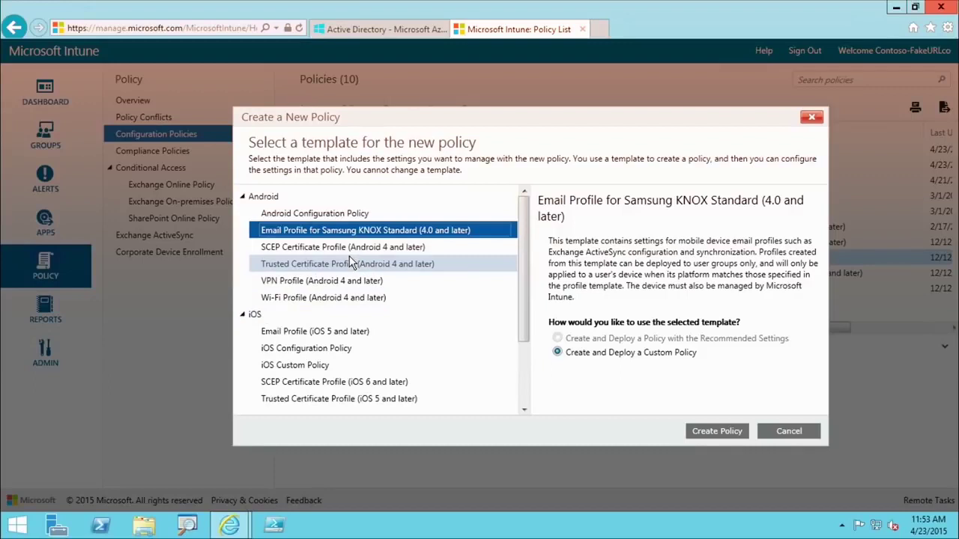
scroll(349, 255, "down", 2)
scroll(349, 262, "down", 2)
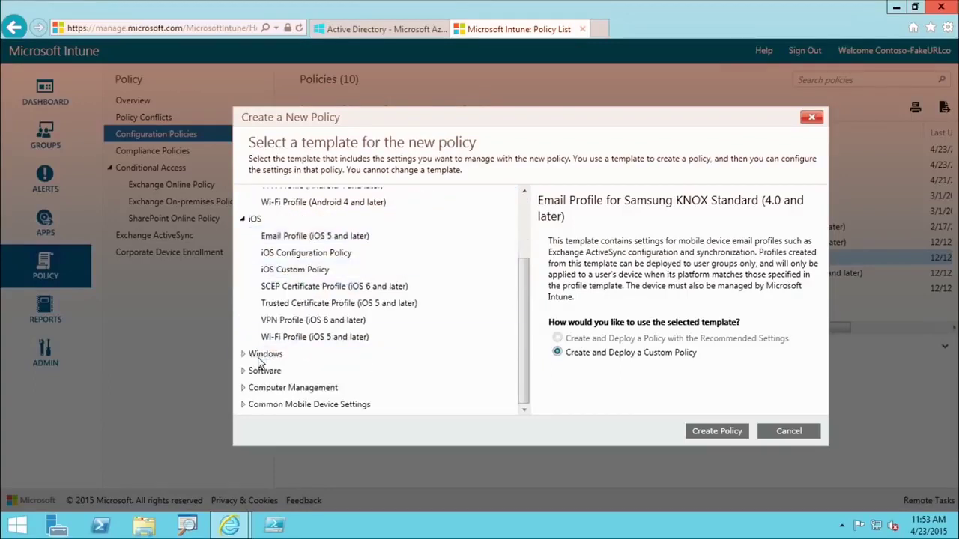
- Expand Windows, Software, Computer Management and Common Mobile Device Settings, reading about Mobile Device Security Policy
left_click(244, 355)
scroll(299, 367, "down", 5)
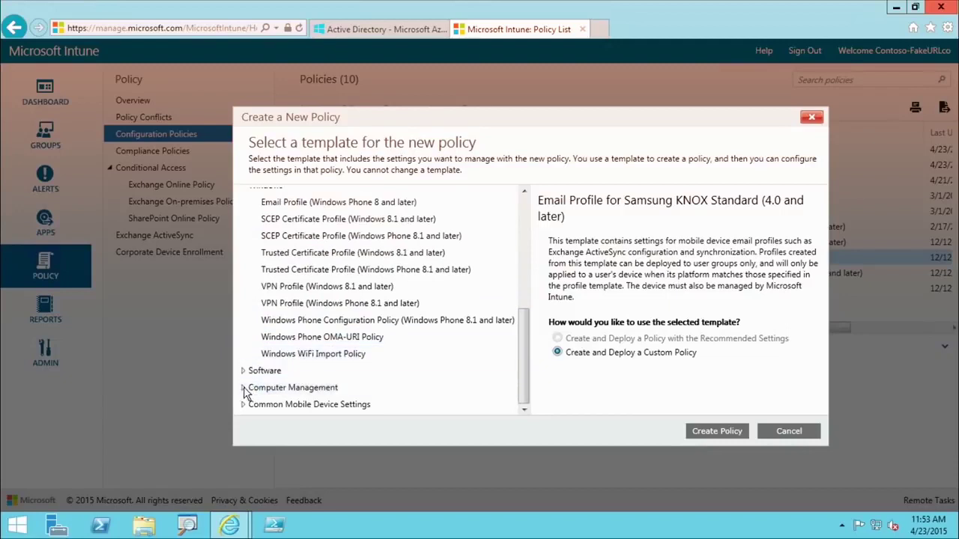
left_click(243, 371)
scroll(293, 345, "down", 2)
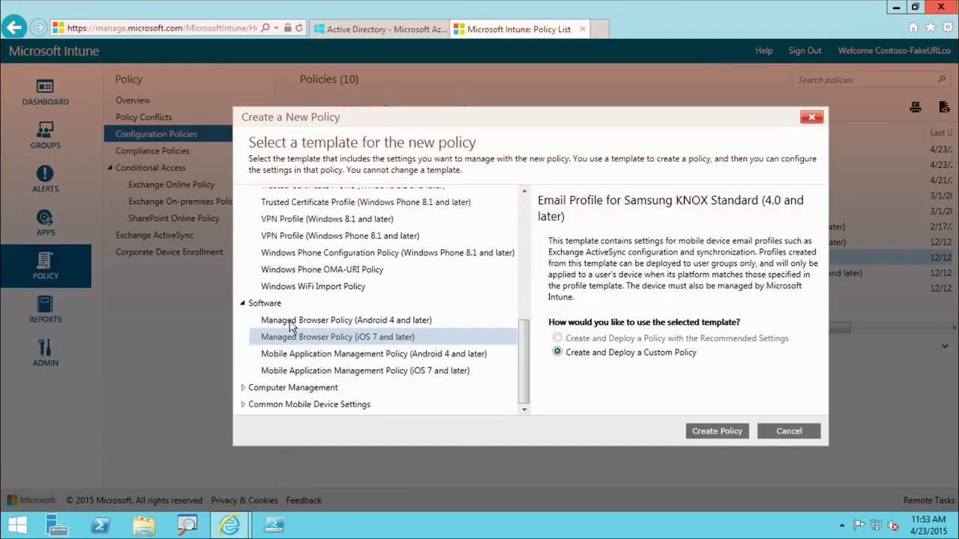
left_click(243, 302)
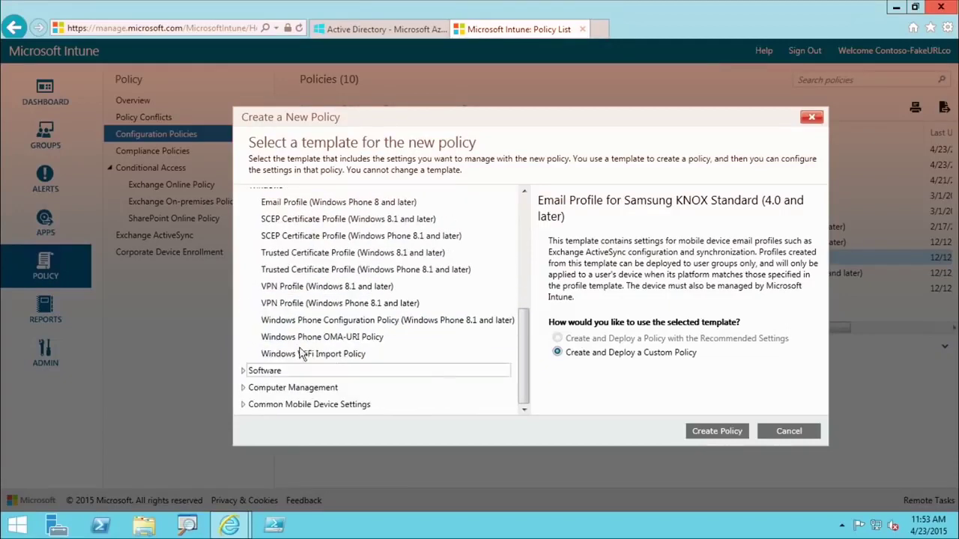
left_click(242, 388)
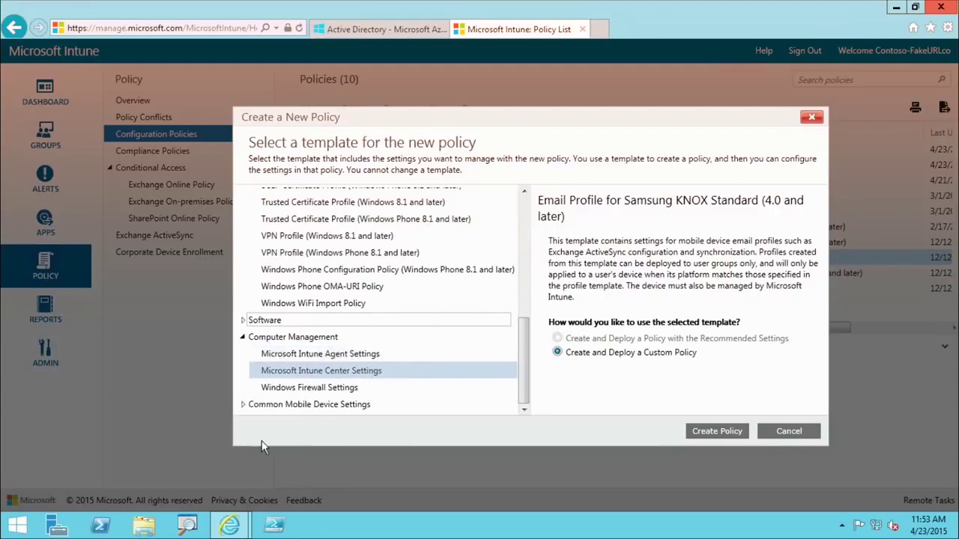
left_click(247, 406)
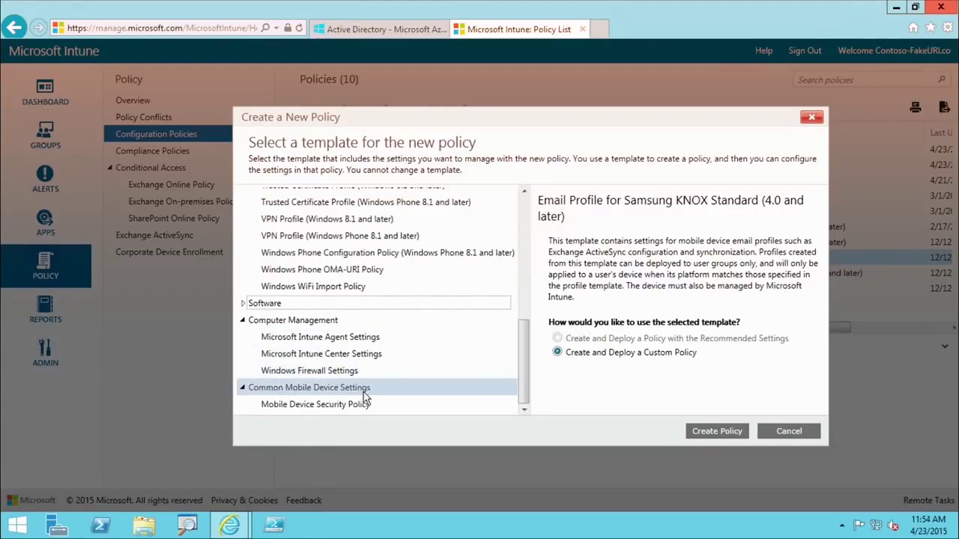
left_click(368, 400)
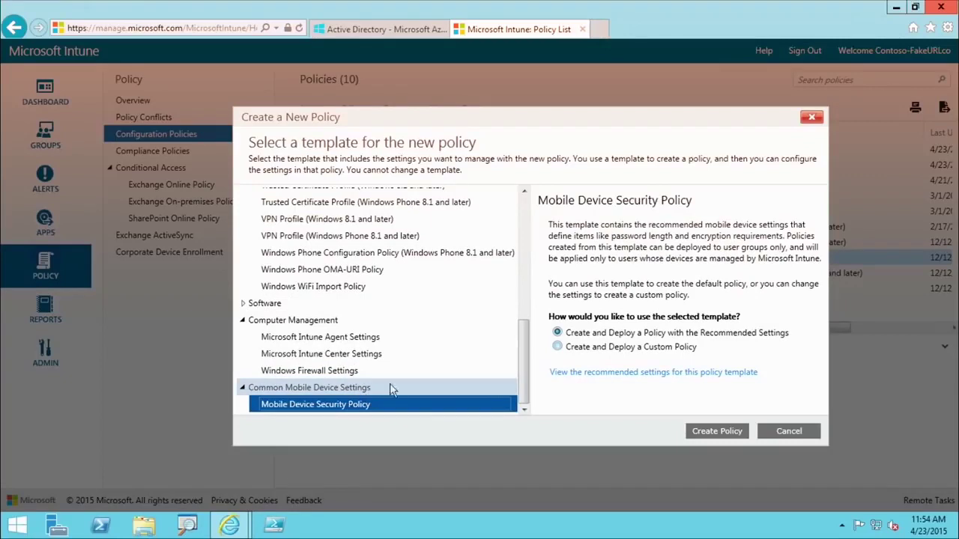
- Collapse every template group again and cancel the picker without creating a policy
left_click(242, 388)
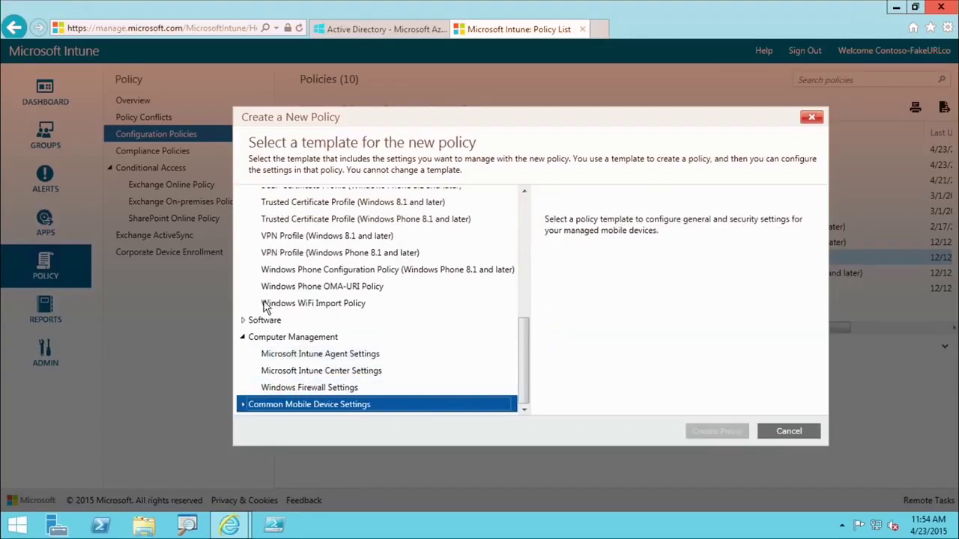
left_click(243, 338)
scroll(243, 359, "up", 2)
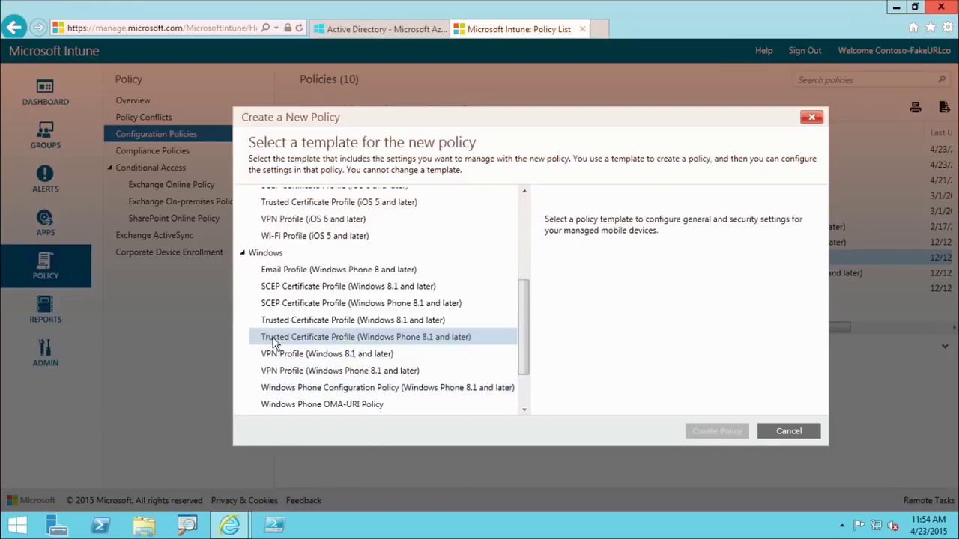
left_click(243, 253)
scroll(246, 289, "up", 2)
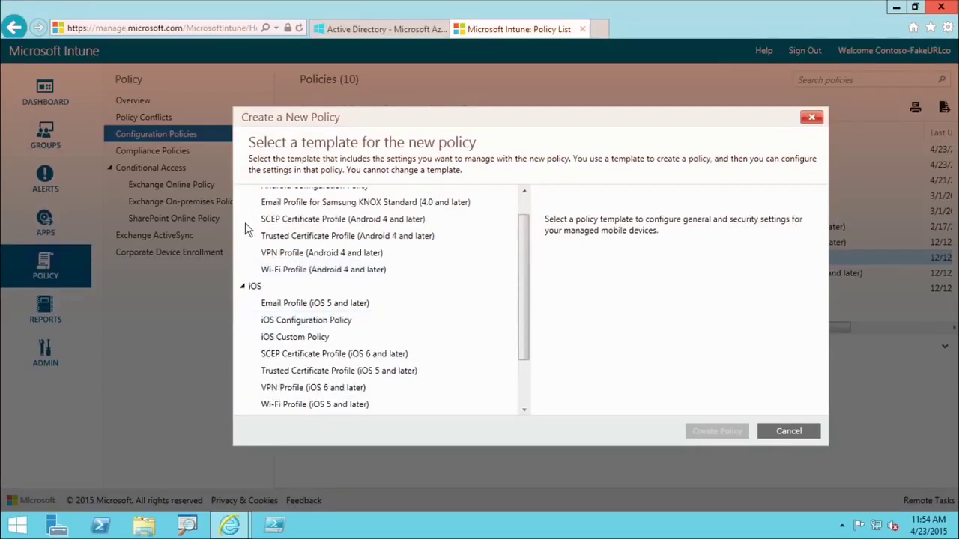
left_click(244, 285)
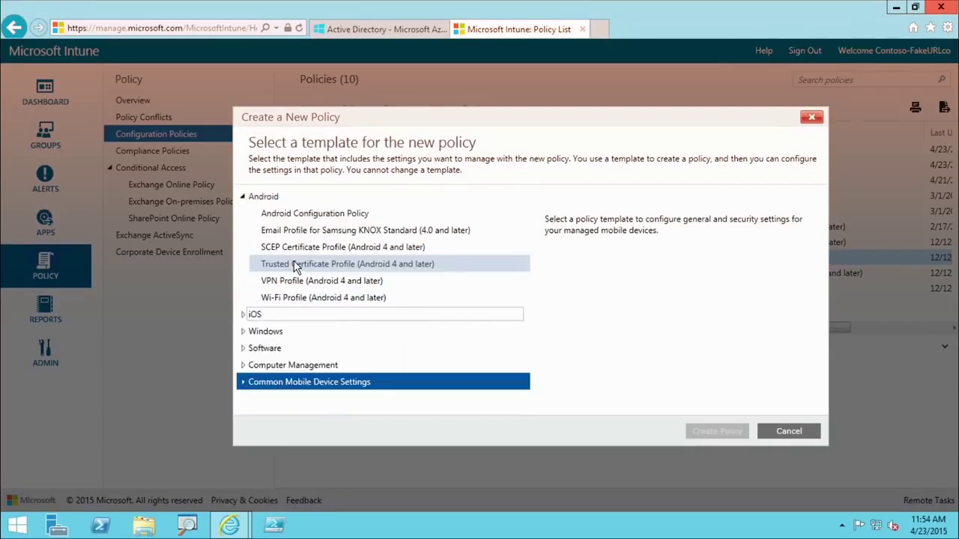
left_click(244, 198)
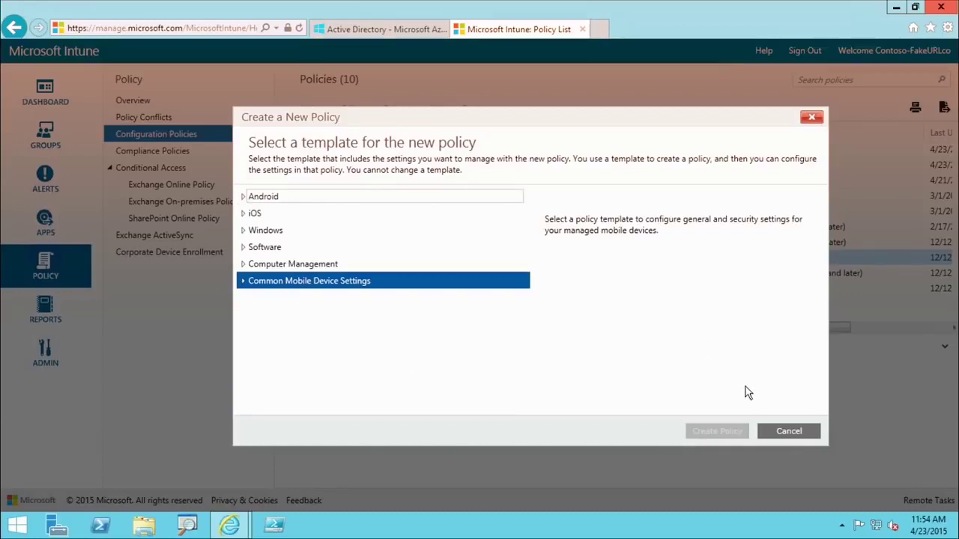
left_click(786, 432)
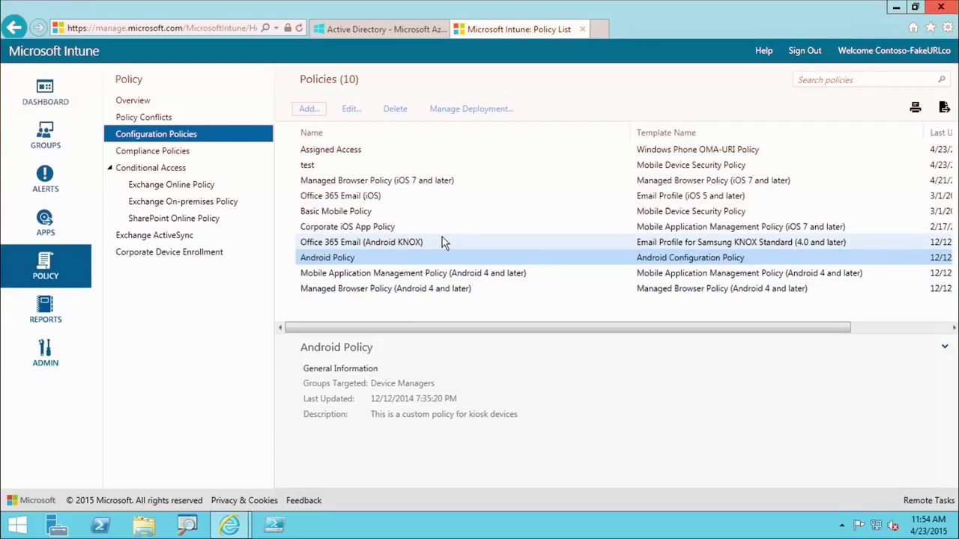
- Minimize the Remote Desktop session to reveal the local desktop
key("alt+Tab")
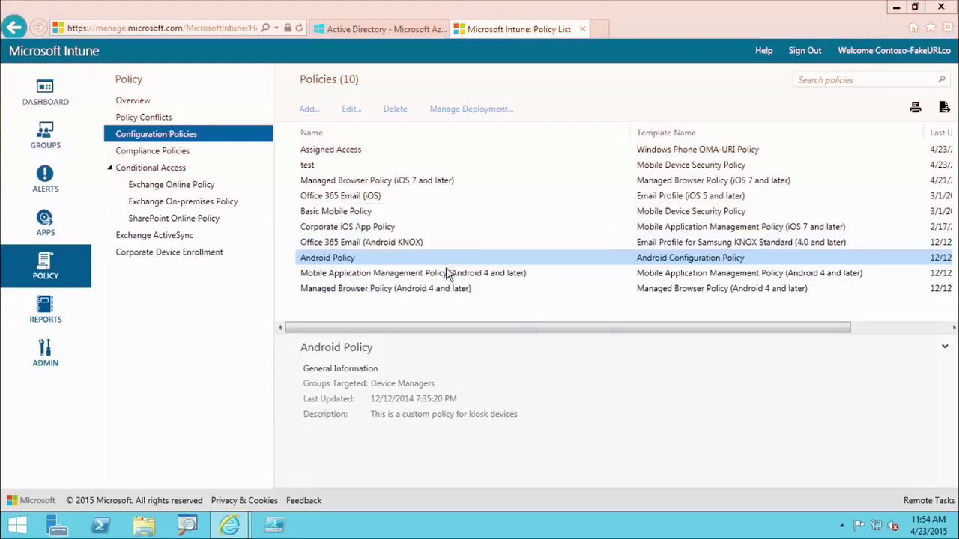
mouse_move(473, 6)
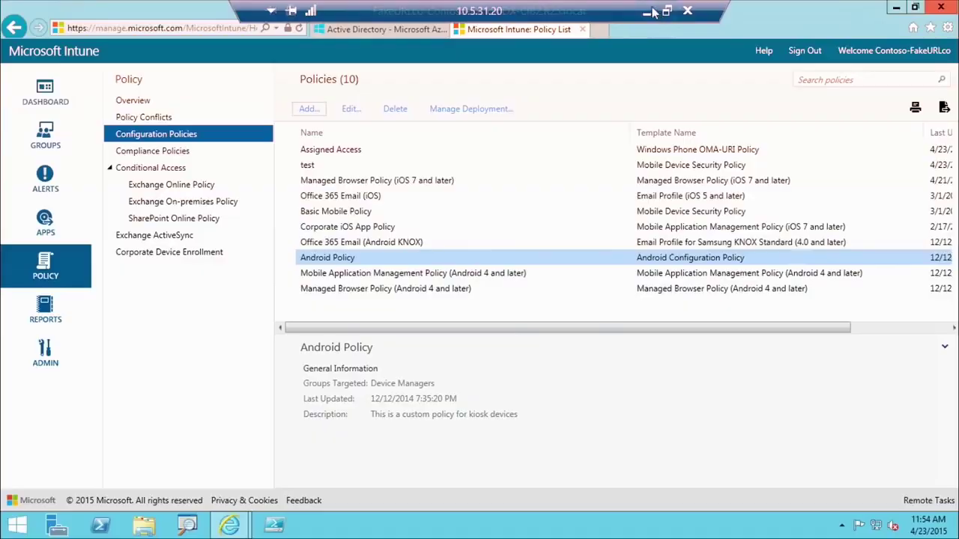
left_click(648, 11)
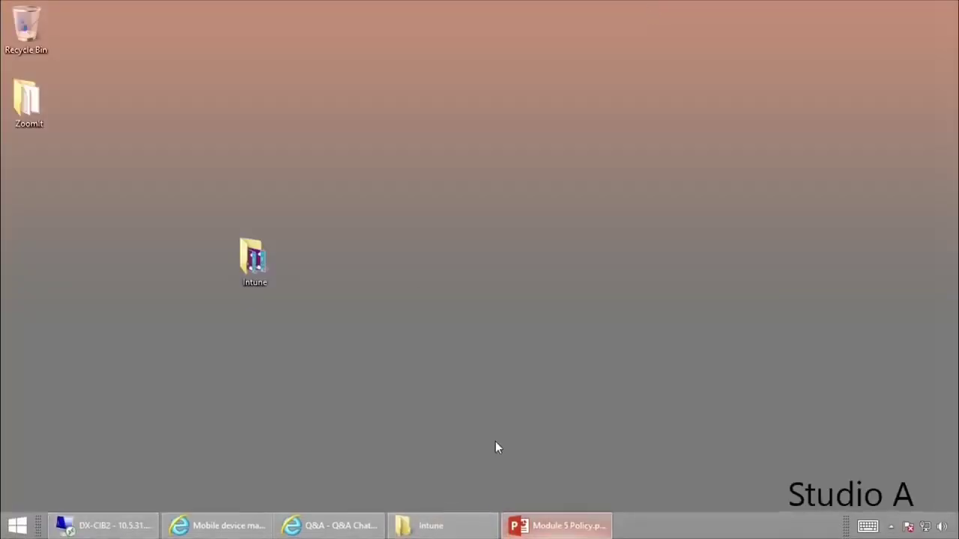
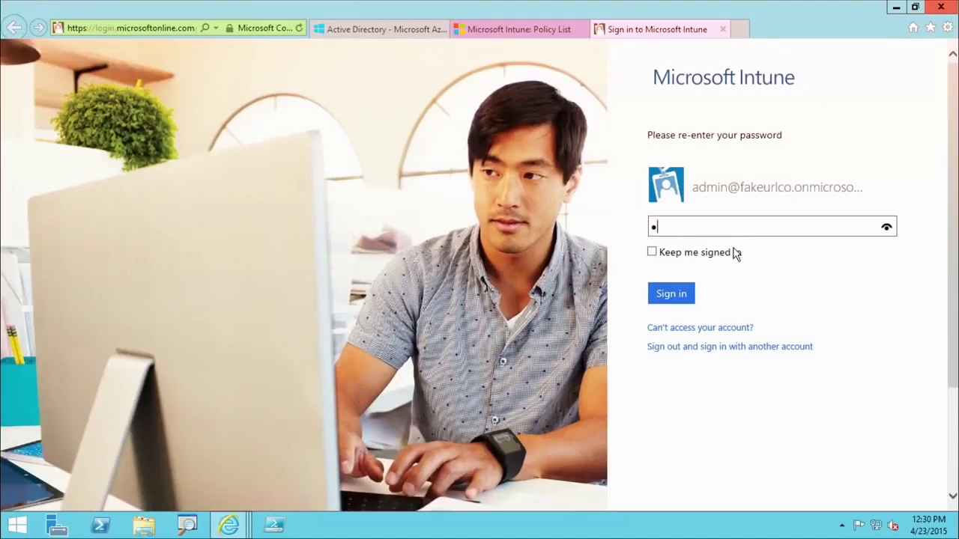
- Sign back in with the admin password and start a custom iOS 7 and later MAM policy
key("BackSpace")
key("BackSpace")
key("BackSpace")
key("BackSpace")
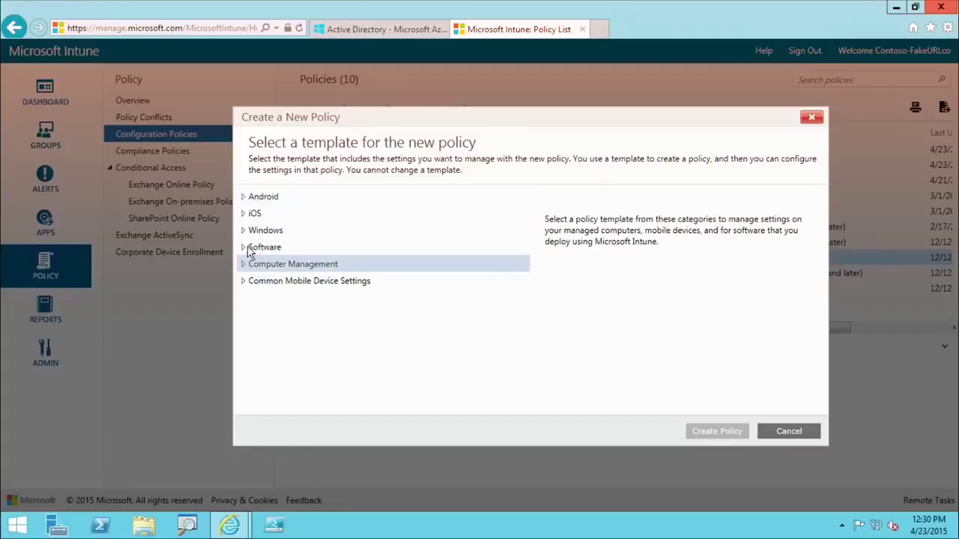
left_click(252, 248)
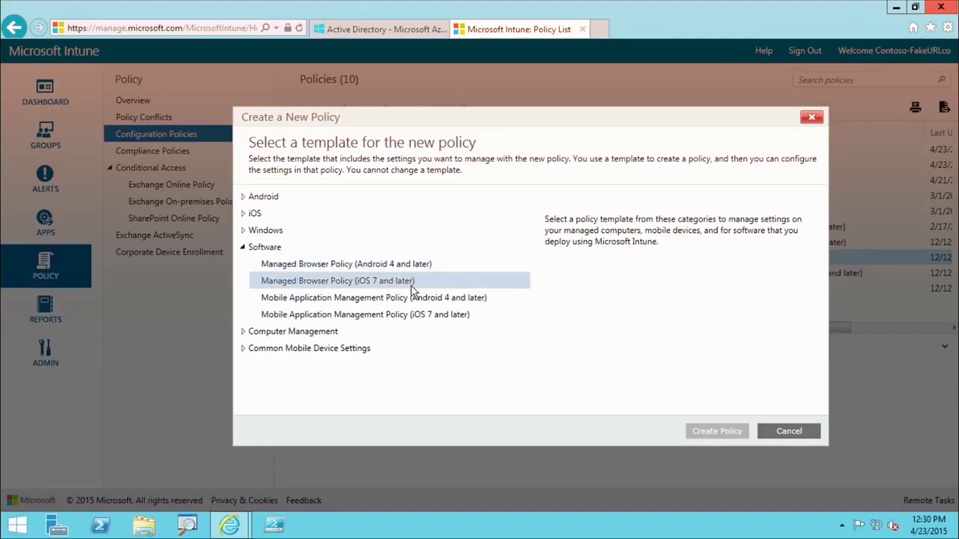
left_click(367, 316)
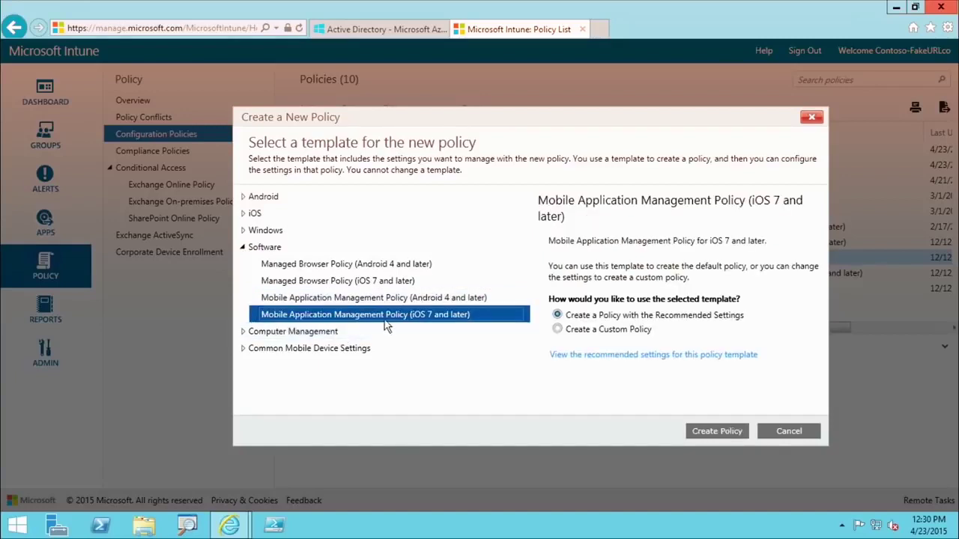
left_click(558, 328)
left_click(717, 430)
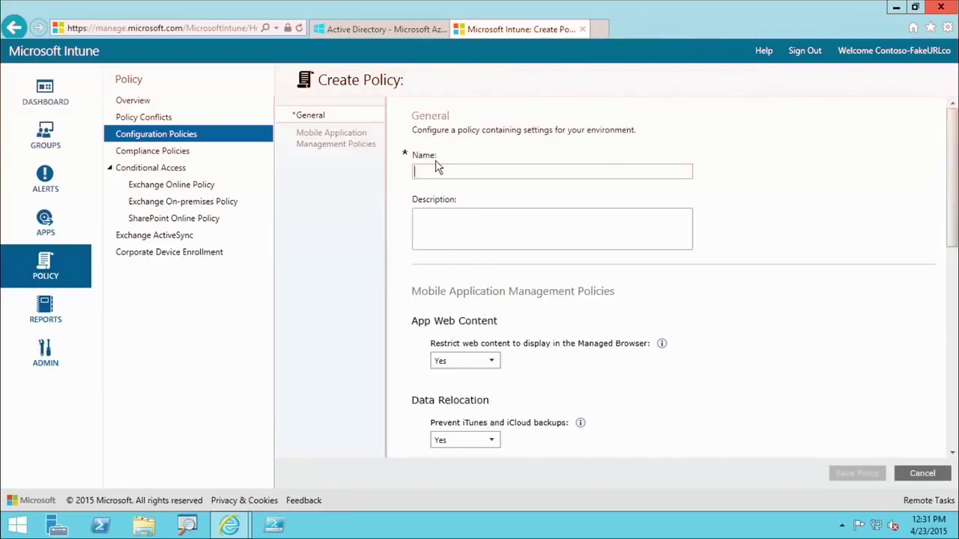
- Name the policy 'Test mam pol'
type("Test")
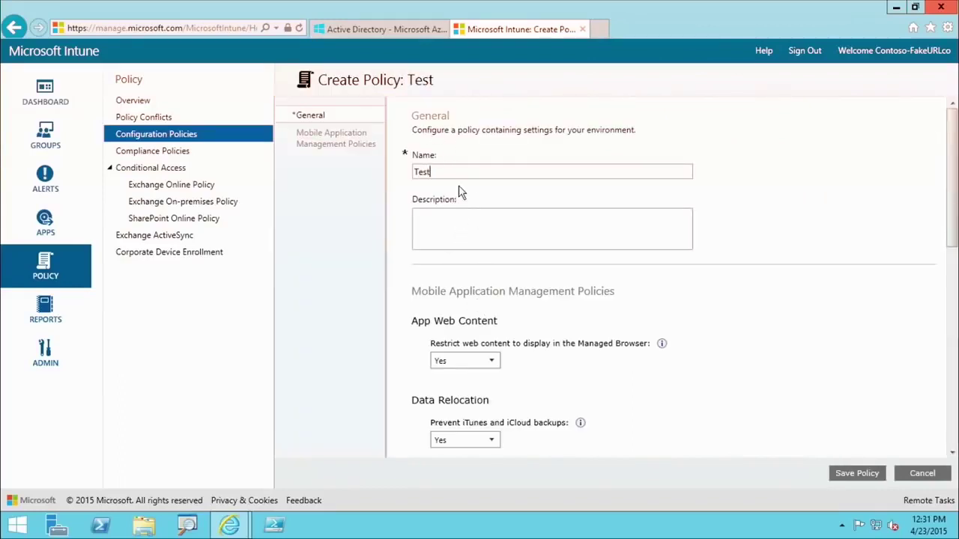
type(" po")
key("BackSpace")
key("BackSpace")
key("BackSpace")
type("mam op")
key("BackSpace")
key("BackSpace")
key("BackSpace")
type("pol")
- Set 'Restrict web content to display in the Managed Browser' to No
scroll(480, 225, "down", 1)
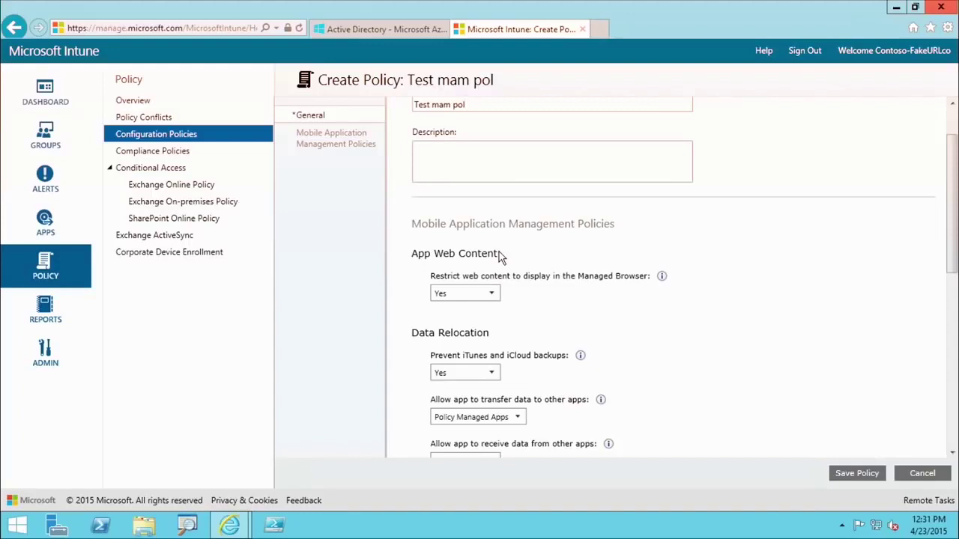
left_click(496, 295)
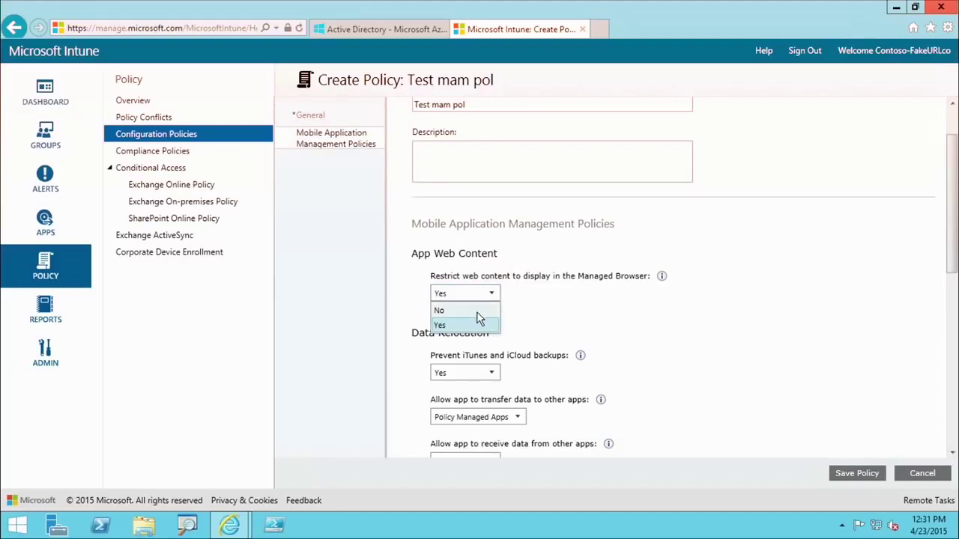
left_click(441, 310)
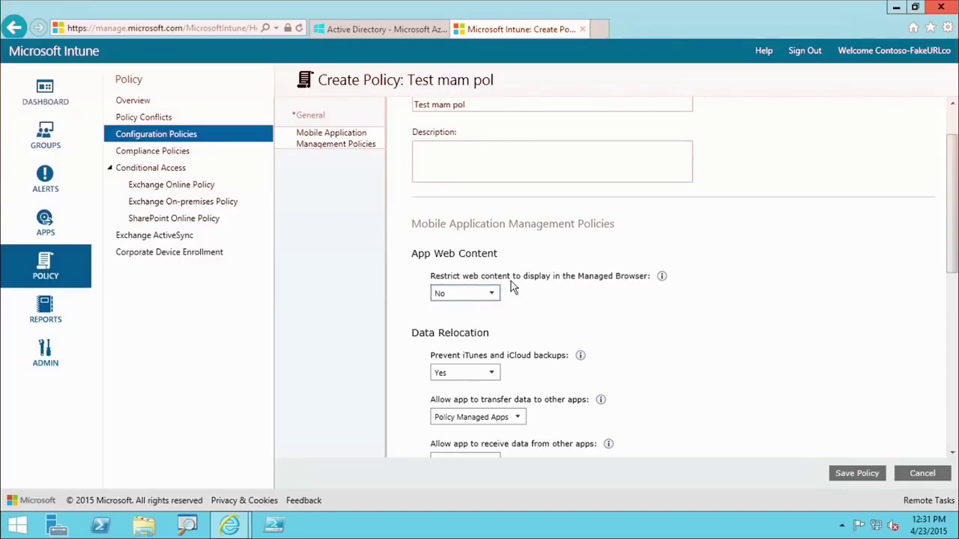
scroll(508, 283, "down", 3)
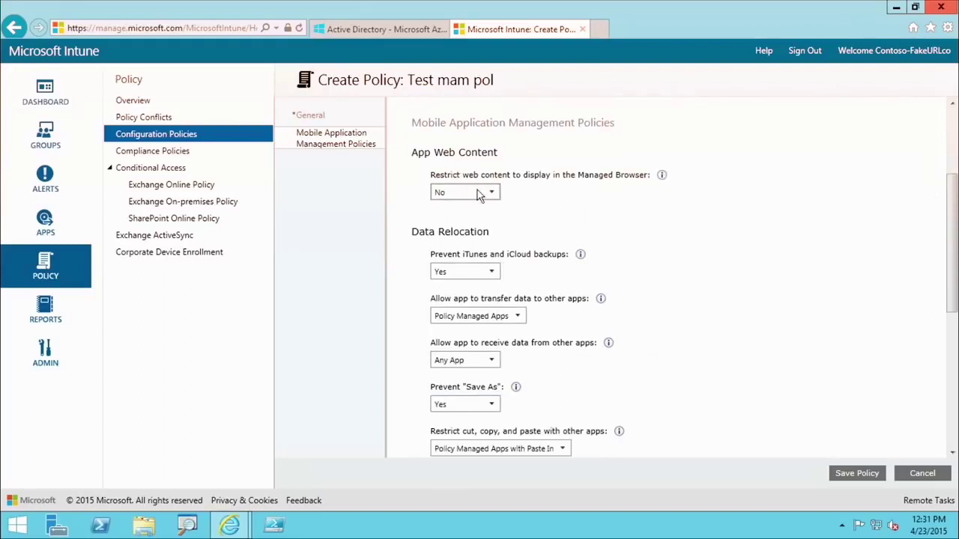
- Restore web content restriction to Yes, keeping backups prevented and transfer limited to policy managed apps
left_click(480, 194)
left_click(458, 224)
scroll(528, 200, "down", 1)
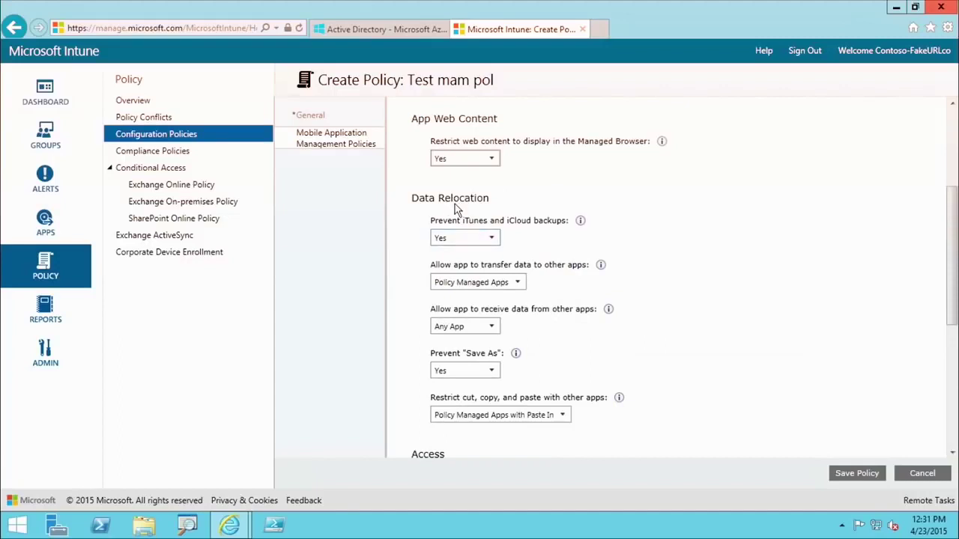
left_click(492, 238)
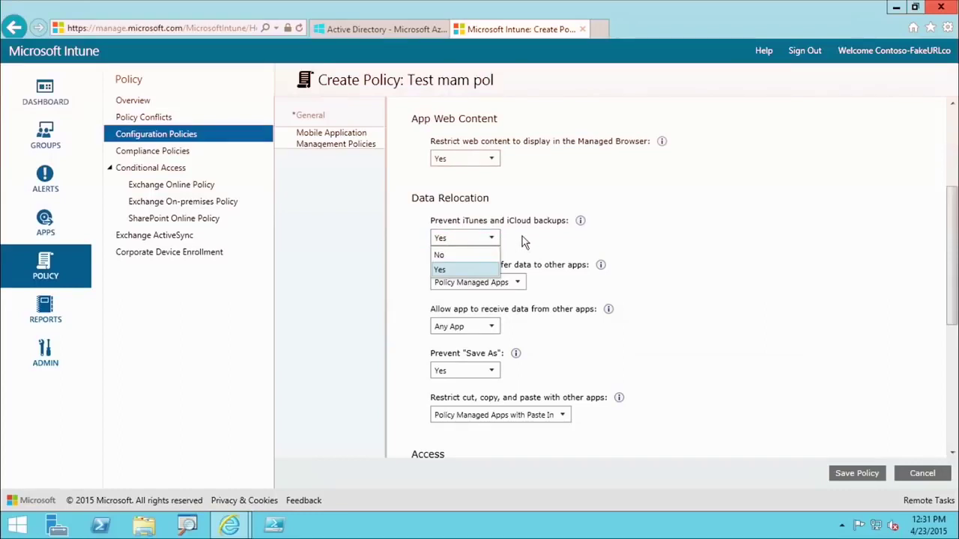
left_click(525, 236)
scroll(520, 237, "down", 1)
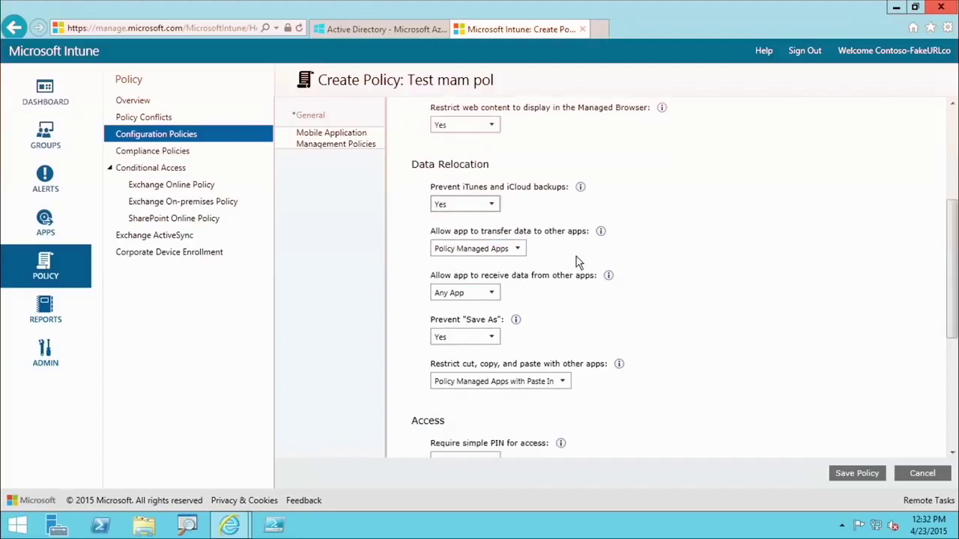
scroll(641, 258, "down", 2)
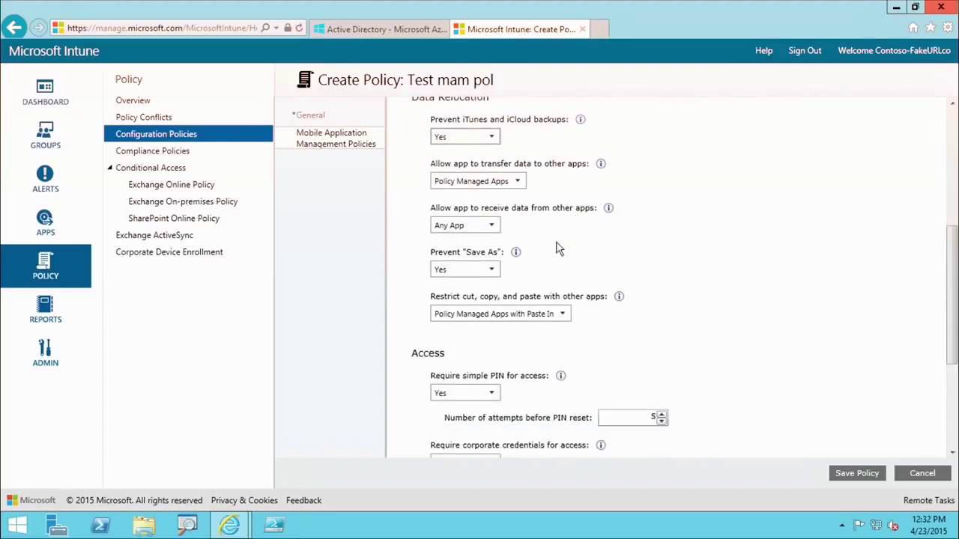
left_click(519, 183)
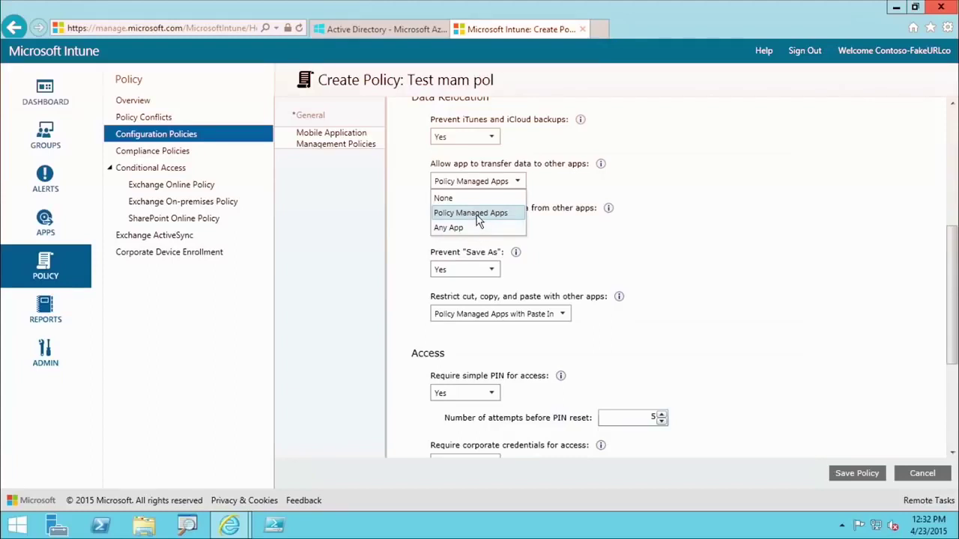
left_click(542, 207)
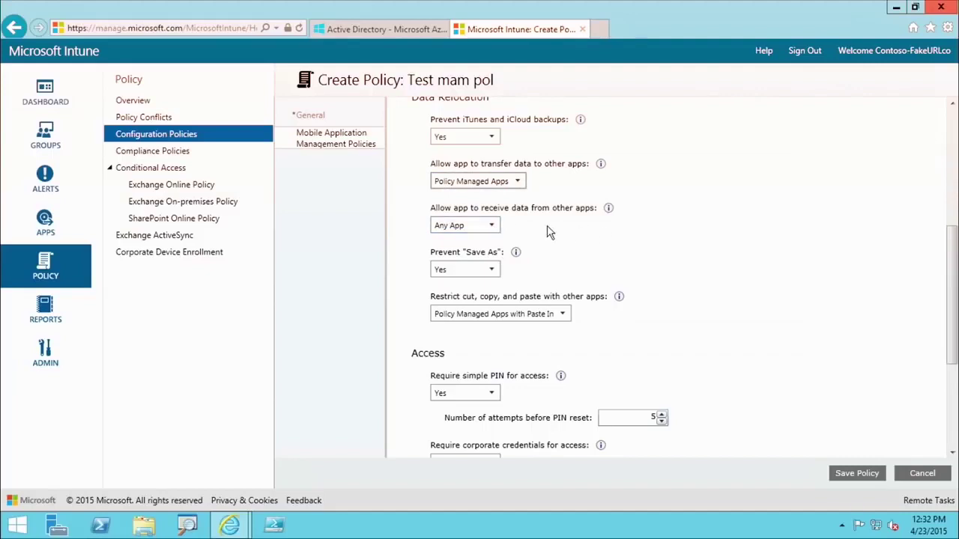
- Set 'Allow app to receive data from other apps' to Policy Managed Apps
scroll(547, 232, "down", 1)
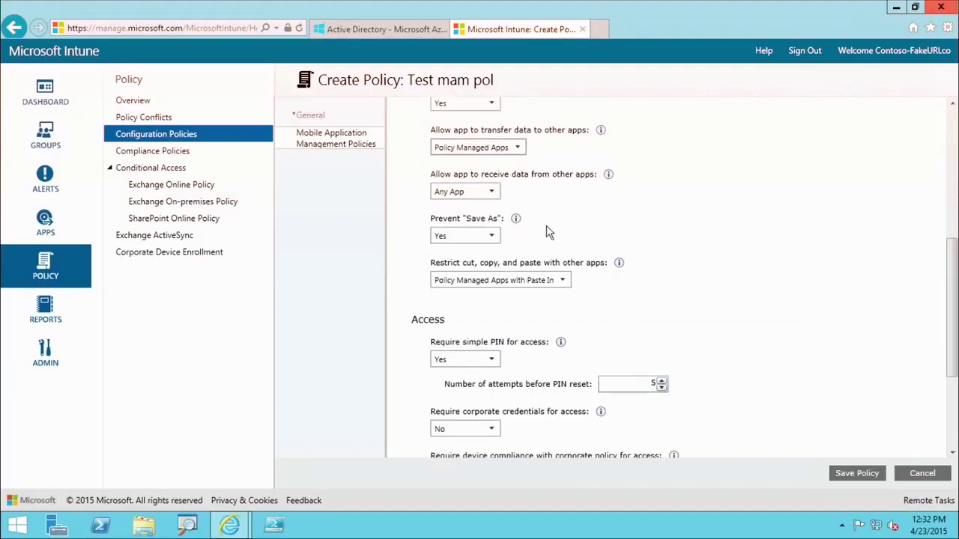
left_click(492, 193)
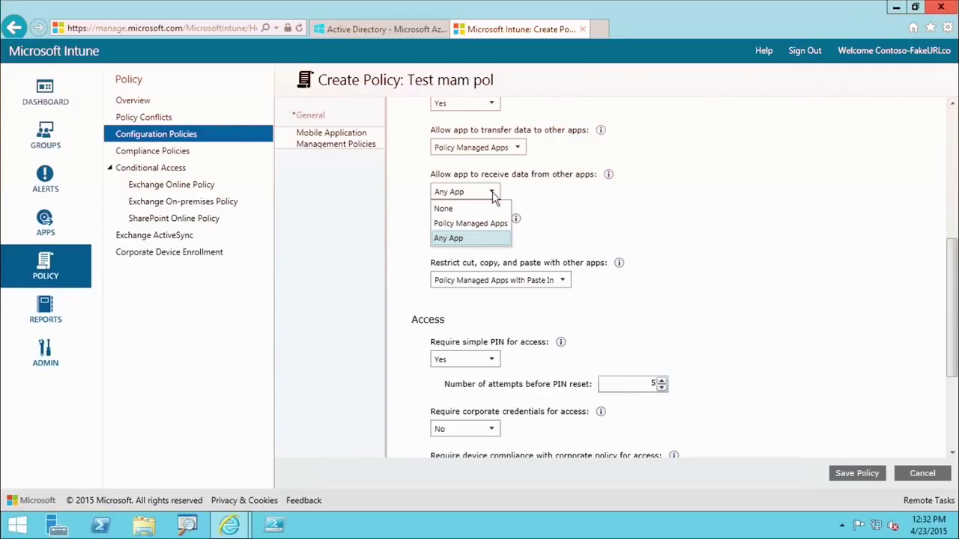
left_click(459, 240)
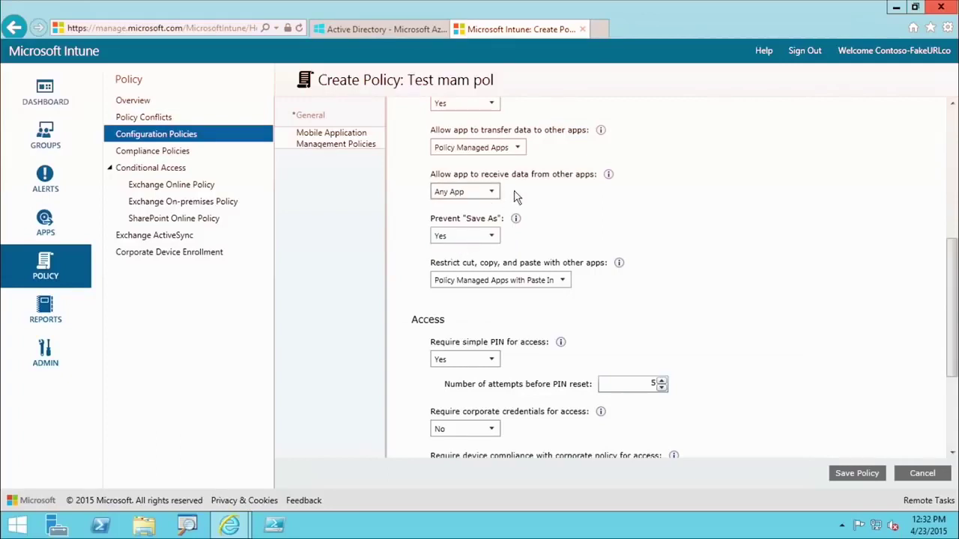
left_click(473, 192)
left_click(457, 221)
scroll(545, 187, "down", 1)
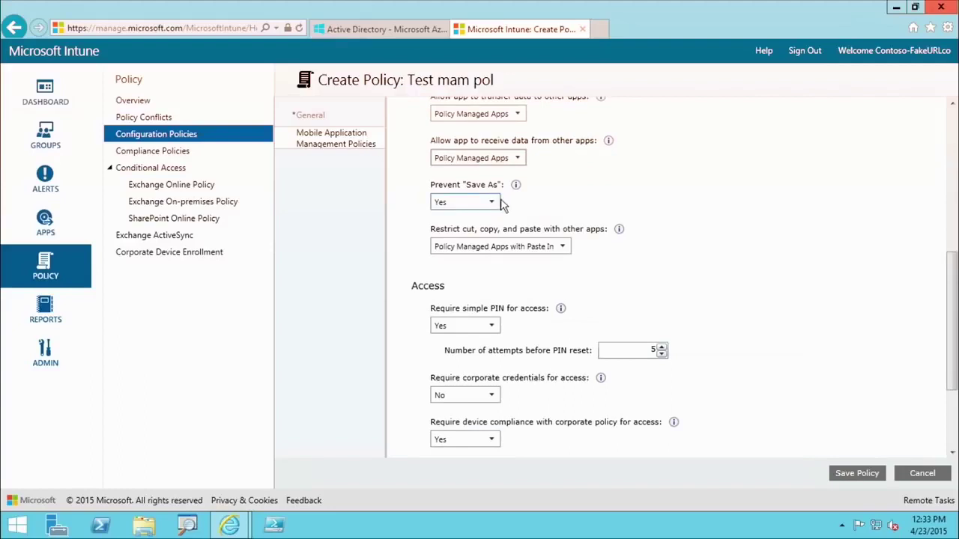
- Keep Save As prevented and cut, copy, paste at Policy Managed Apps with Paste In
scroll(537, 216, "down", 1)
left_click(454, 168)
left_click(467, 172)
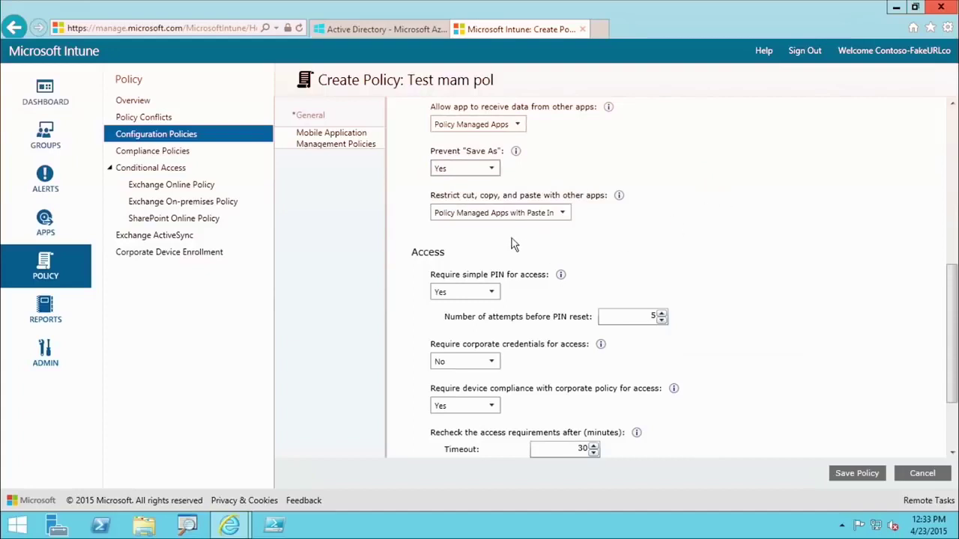
scroll(661, 214, "down", 1)
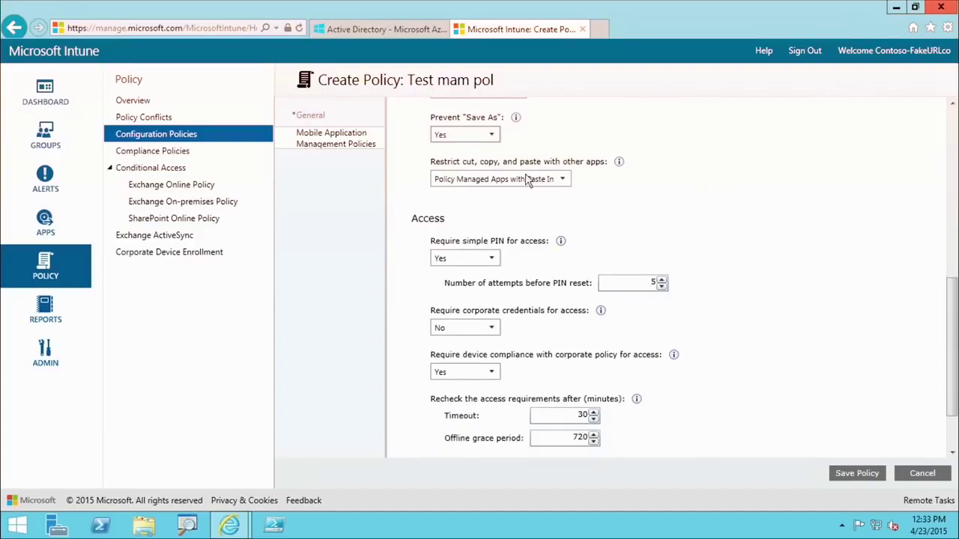
left_click(531, 180)
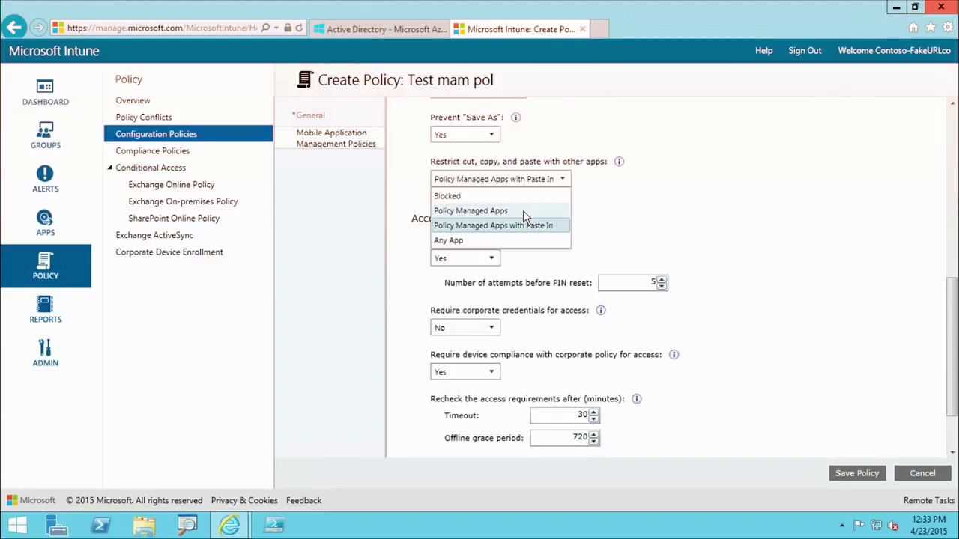
left_click(666, 210)
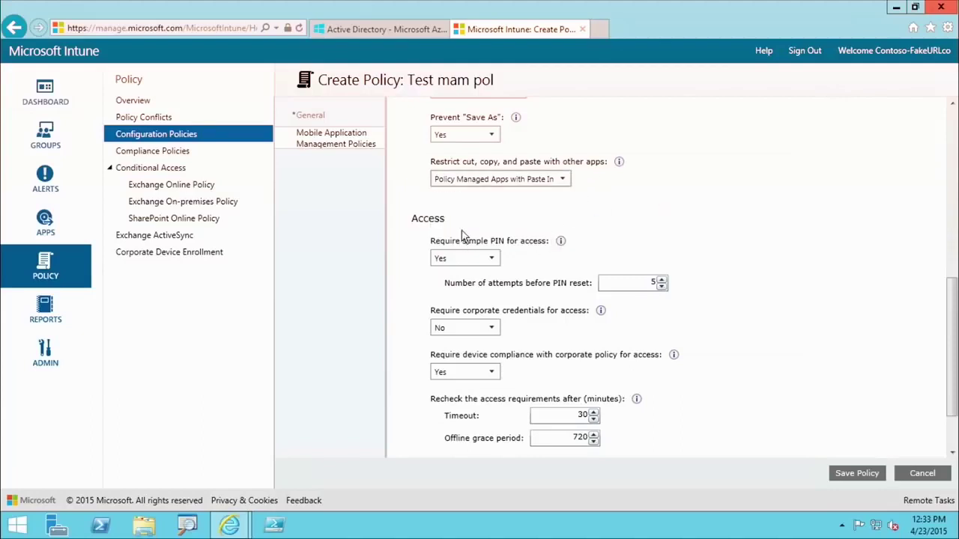
scroll(442, 210, "down", 1)
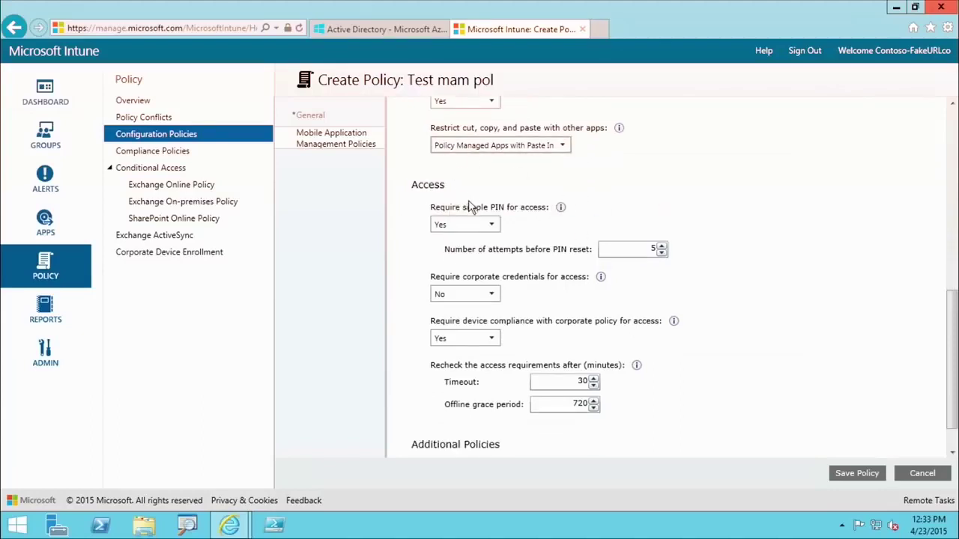
scroll(472, 201, "down", 1)
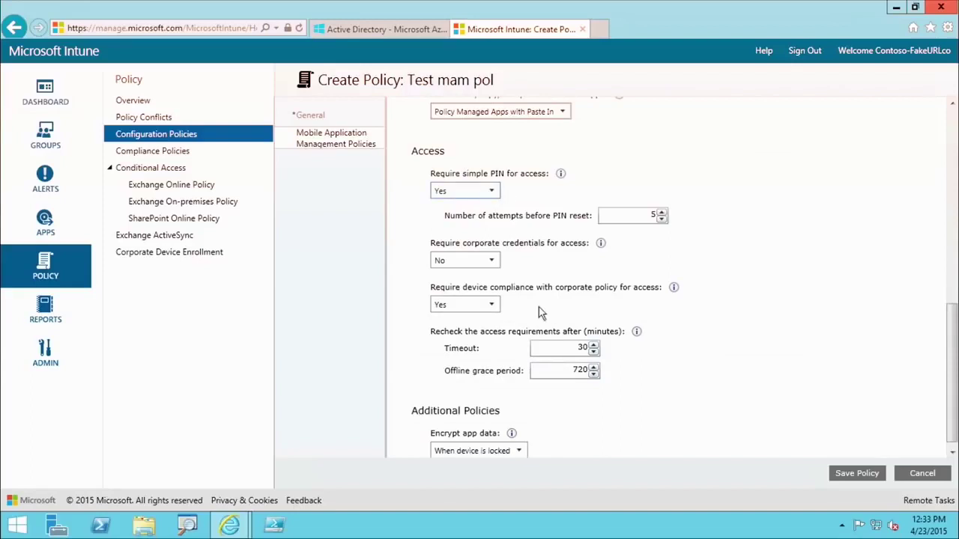
- Leave corporate credentials not required and keep device compliance required for access
left_click(486, 249)
left_click(471, 281)
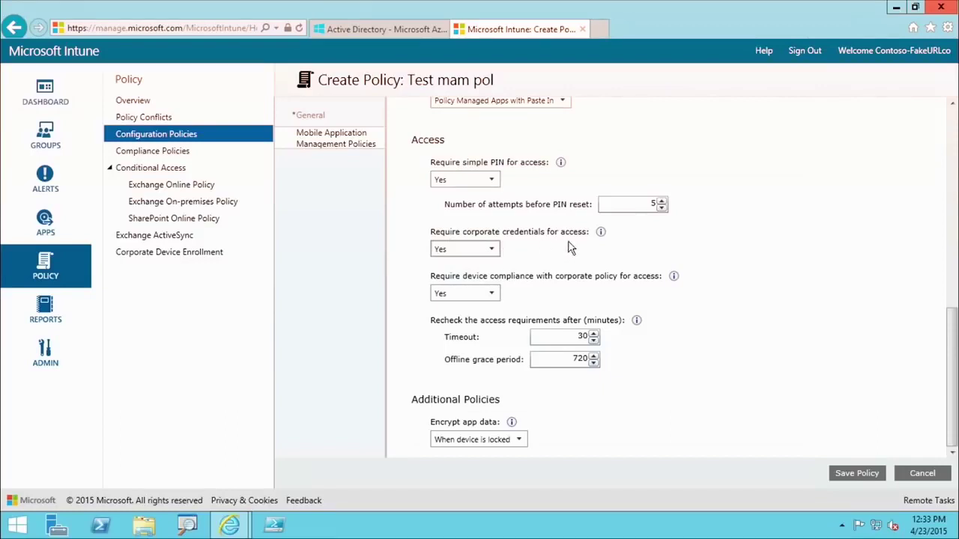
mouse_move(601, 232)
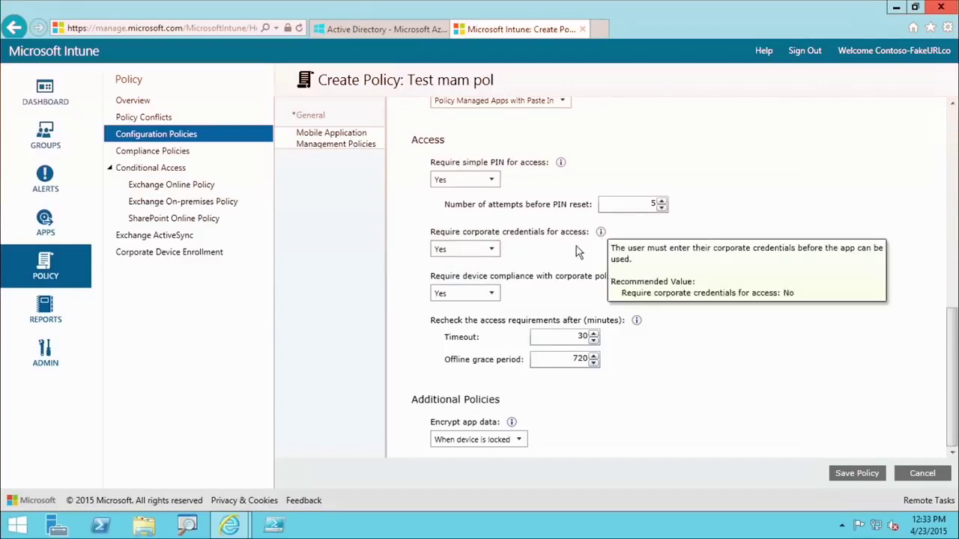
left_click(479, 250)
left_click(452, 262)
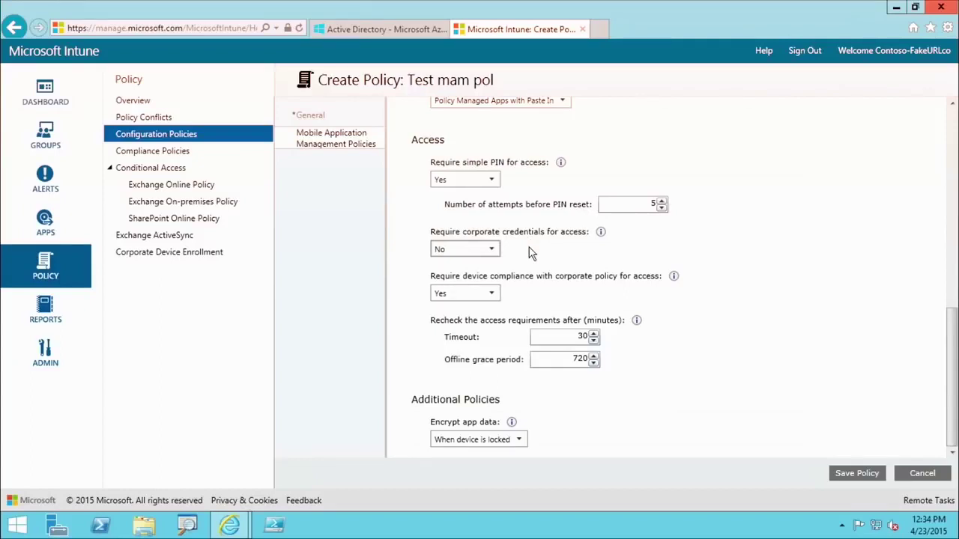
left_click(493, 293)
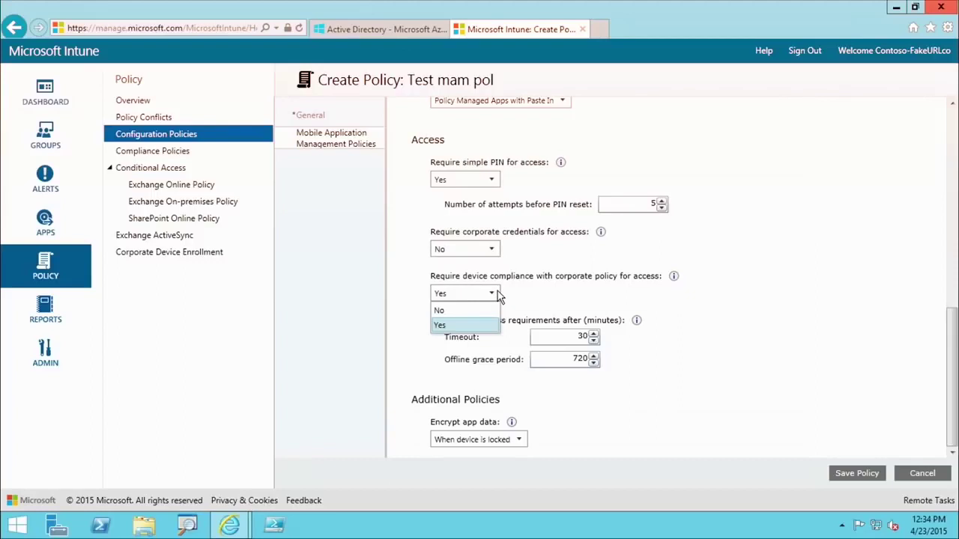
left_click(471, 325)
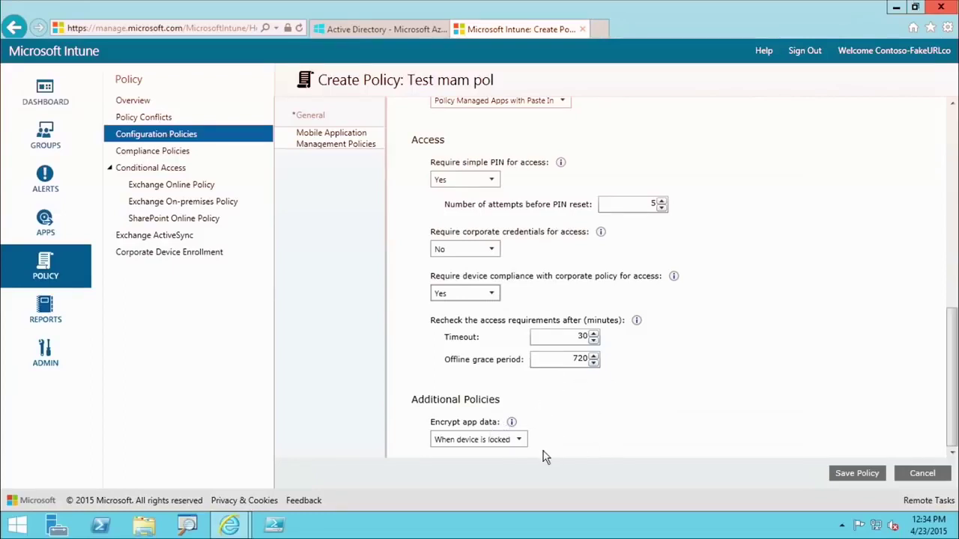
- Set Encrypt app data to 'When device is locked'
left_click(519, 441)
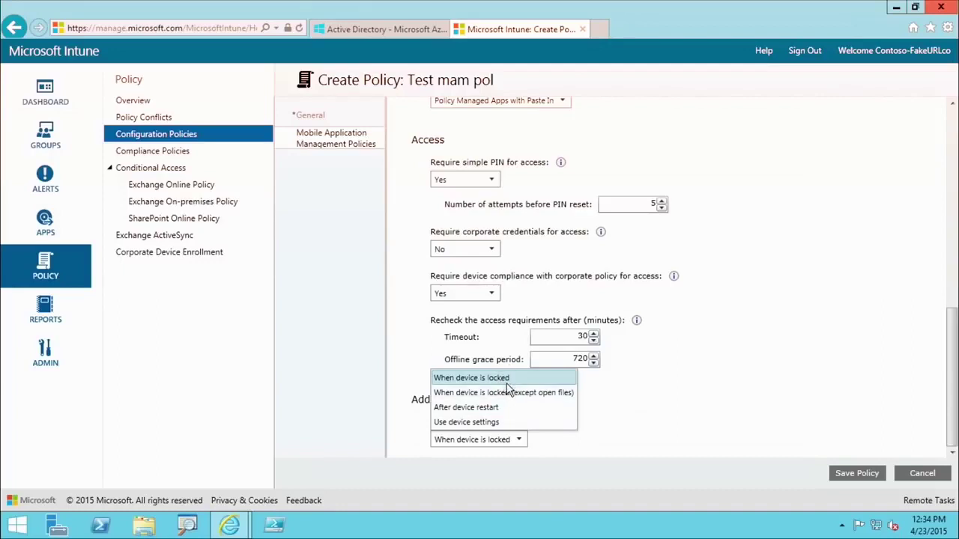
left_click(704, 433)
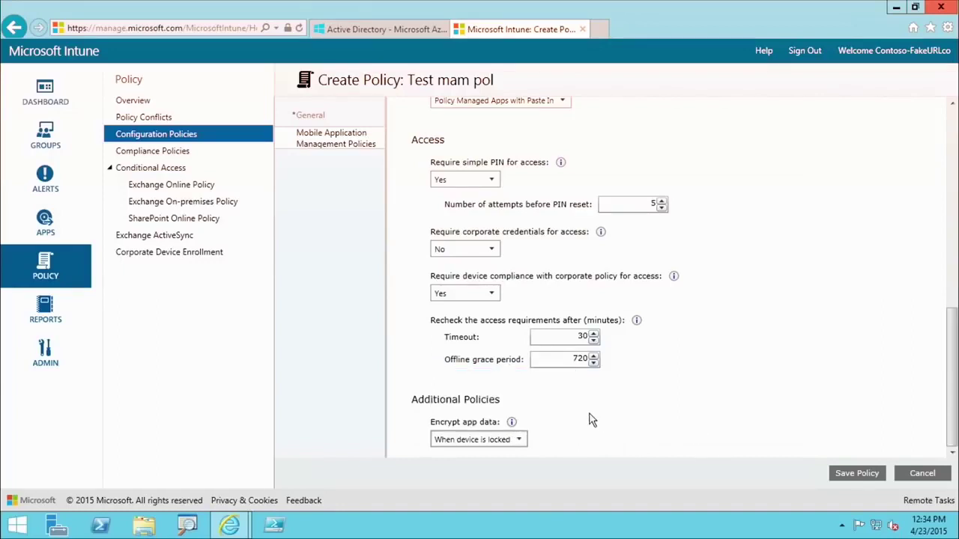
scroll(685, 370, "up", 3)
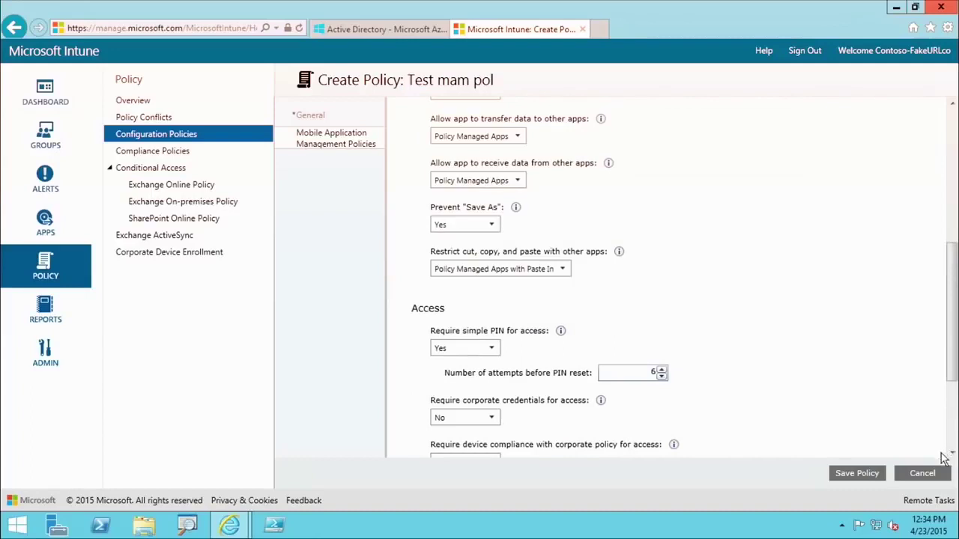
- Cancel the Test mam pol policy and view the Android MAM, Managed Browser and Corporate iOS policies
left_click(922, 473)
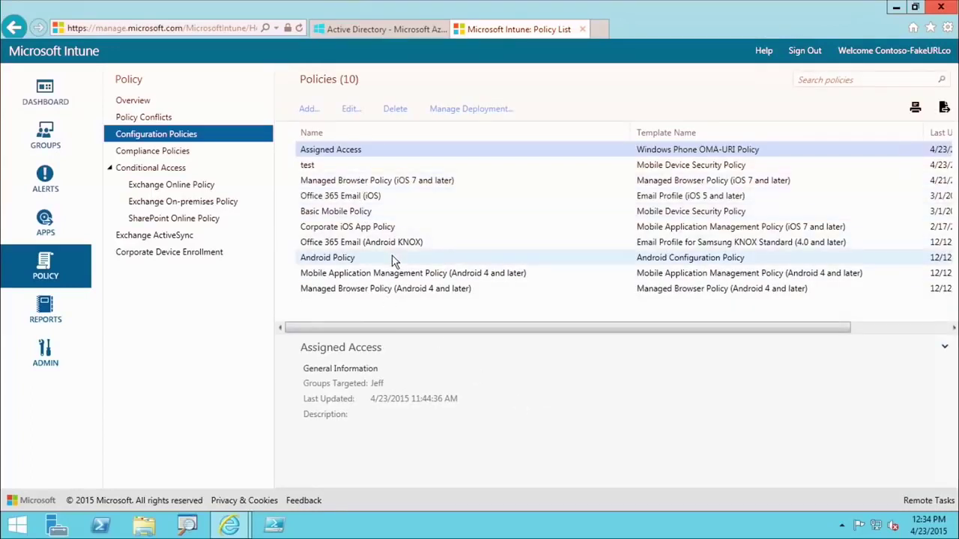
left_click(430, 276)
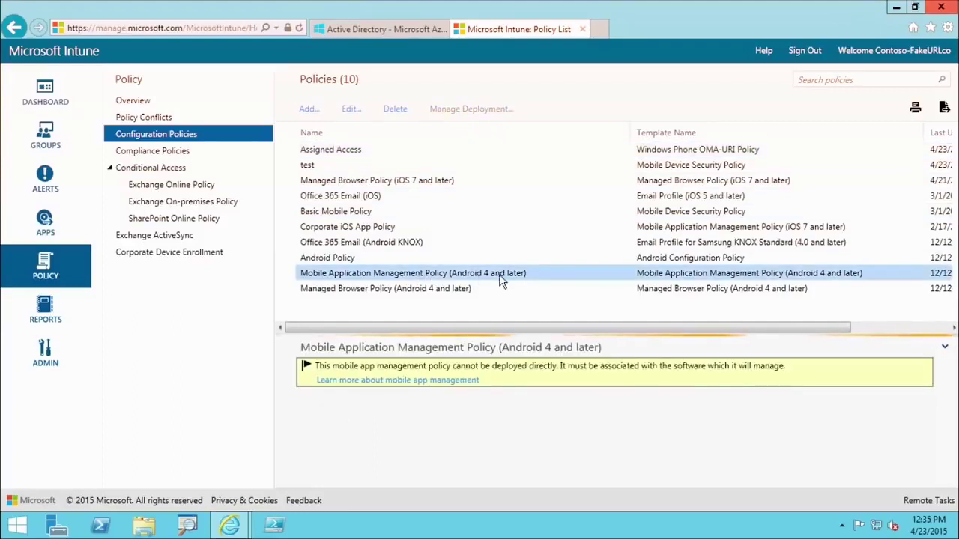
left_click(366, 292)
left_click(365, 226)
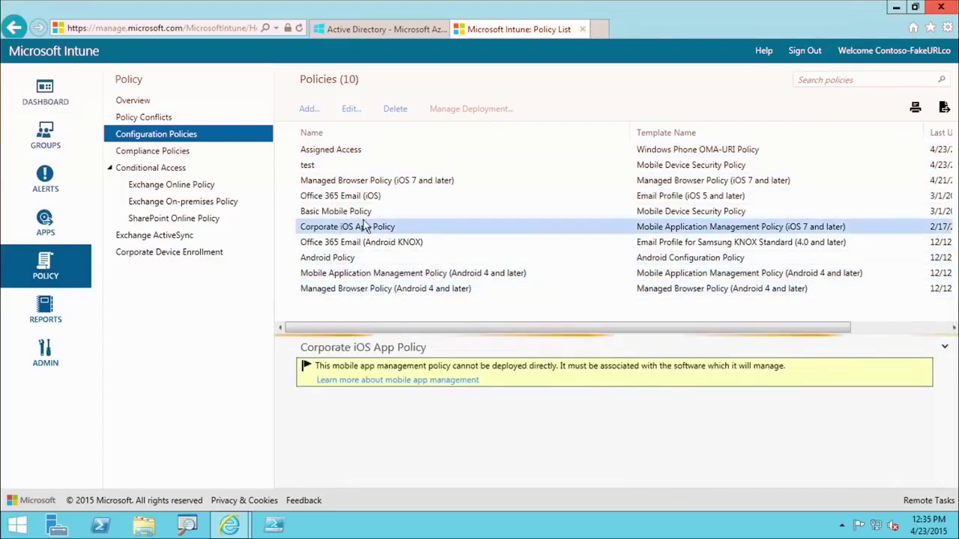
- Open Corporate iOS App Policy for editing, look through it, and close it unchanged
right_click(398, 228)
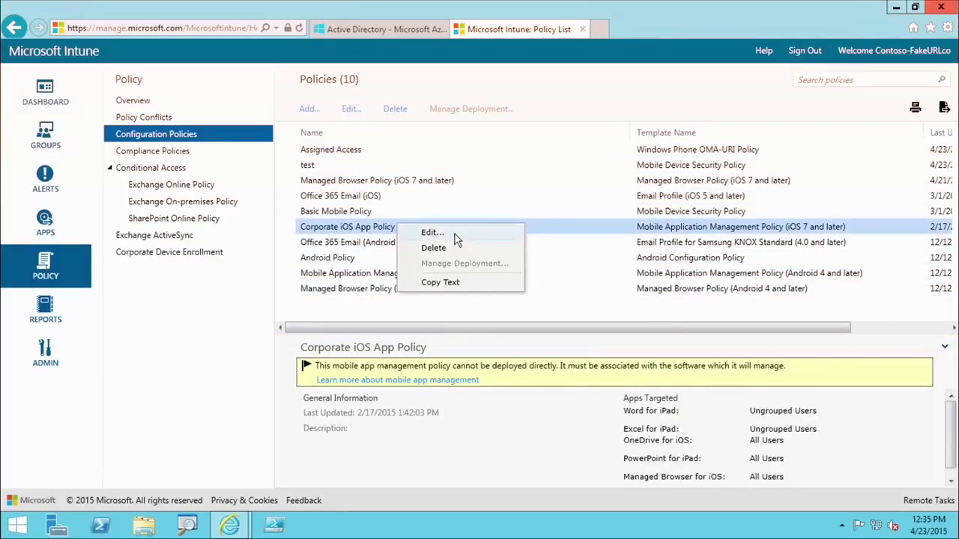
left_click(432, 233)
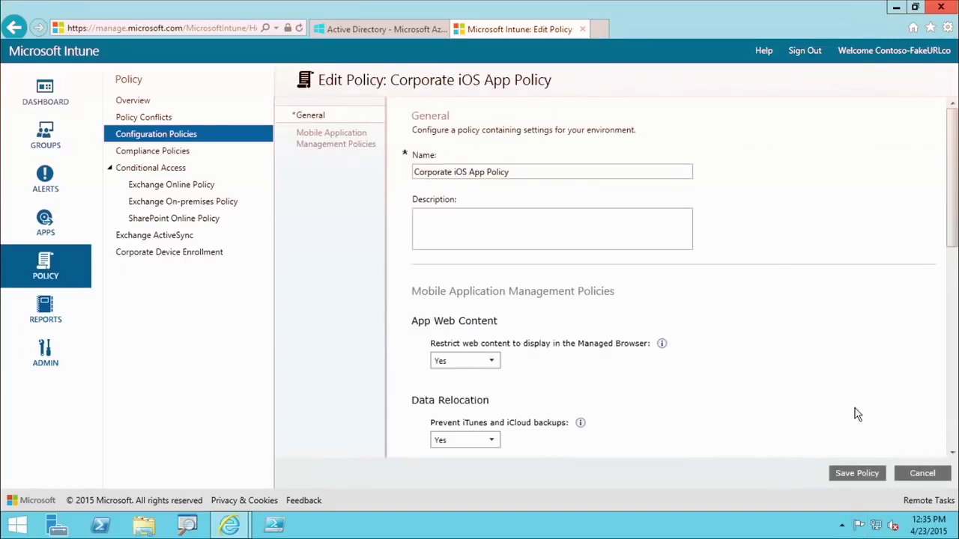
scroll(824, 442, "down", 1)
left_click(917, 468)
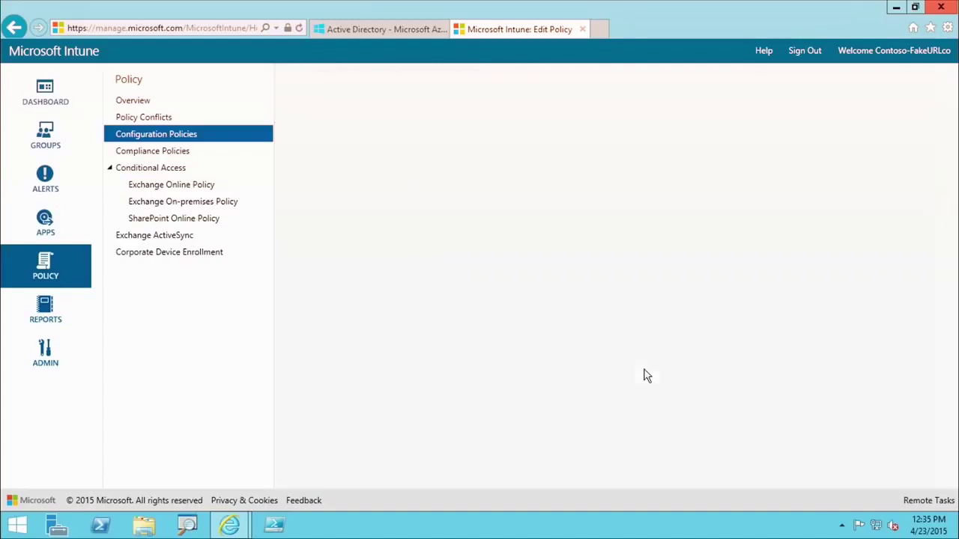
- Create an iOS 7 and later Mobile Application Management Policy with recommended settings
left_click(307, 109)
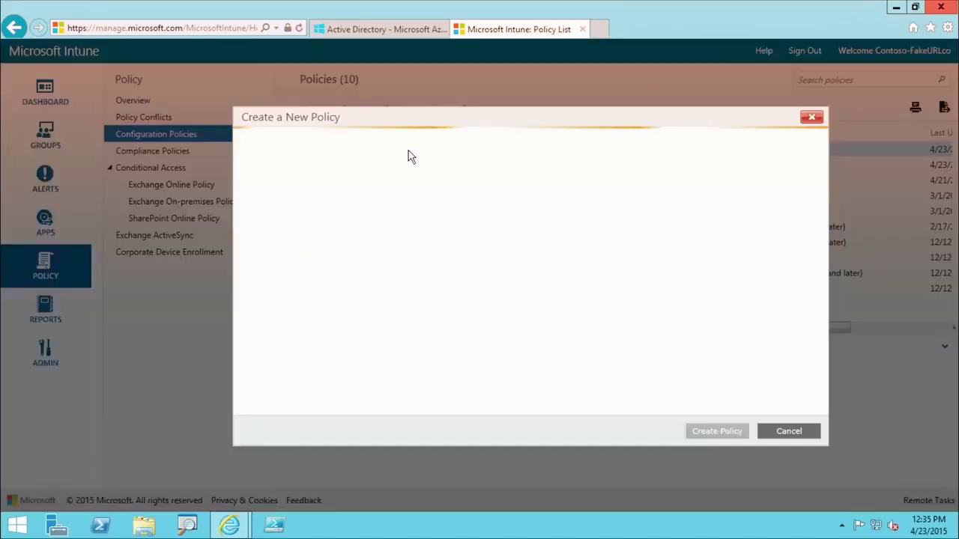
left_click(249, 214)
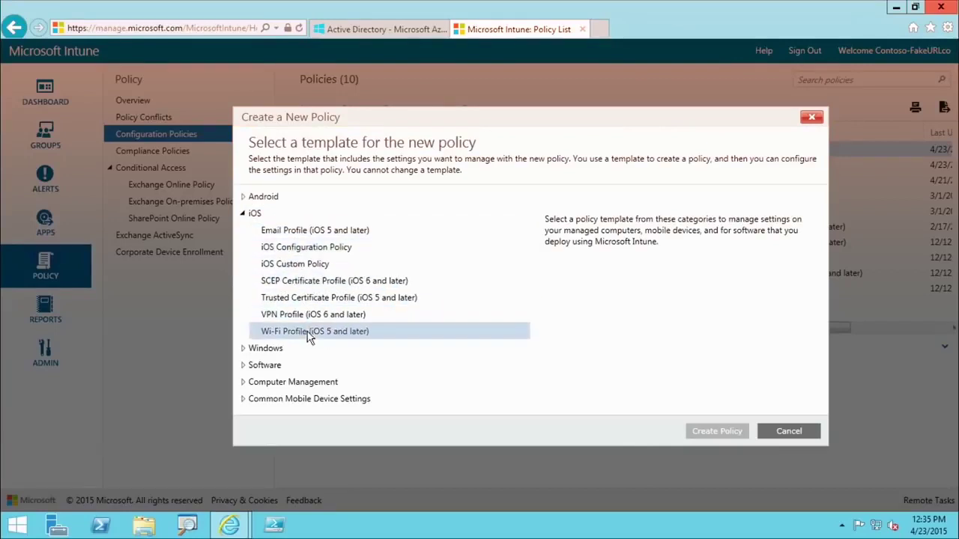
left_click(274, 367)
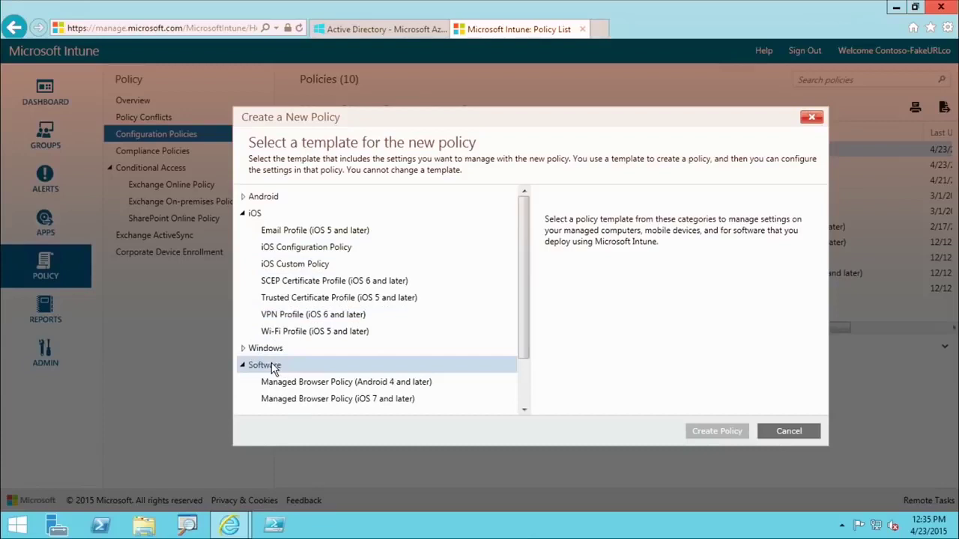
scroll(326, 367, "down", 2)
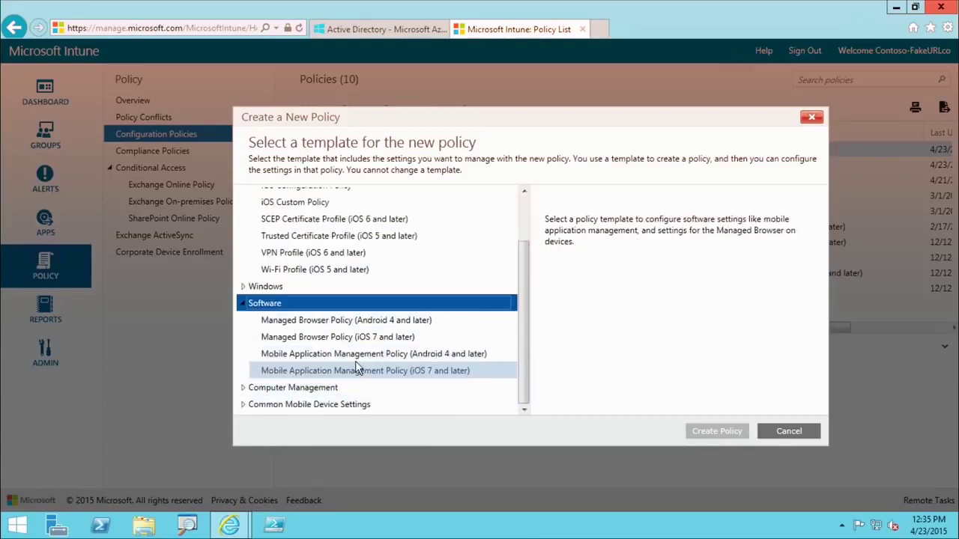
left_click(361, 370)
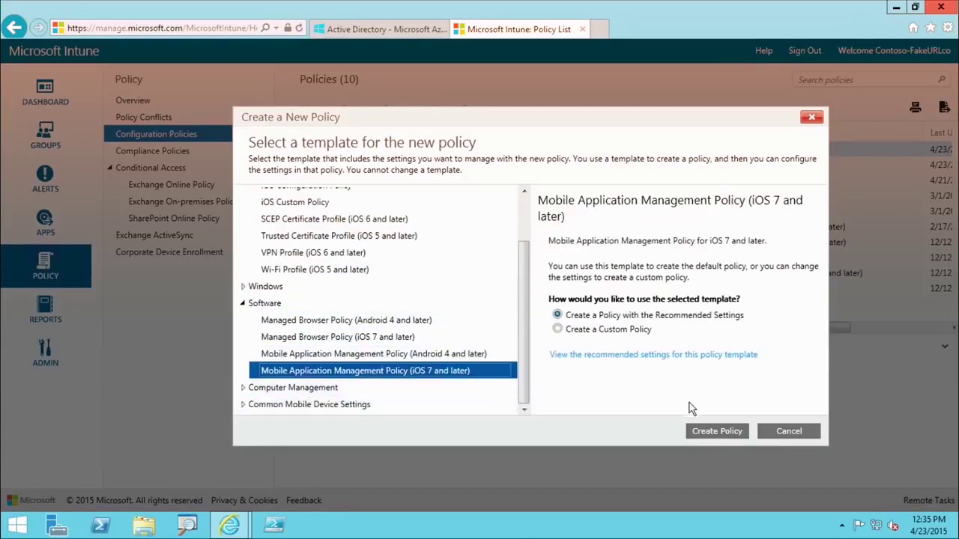
left_click(722, 431)
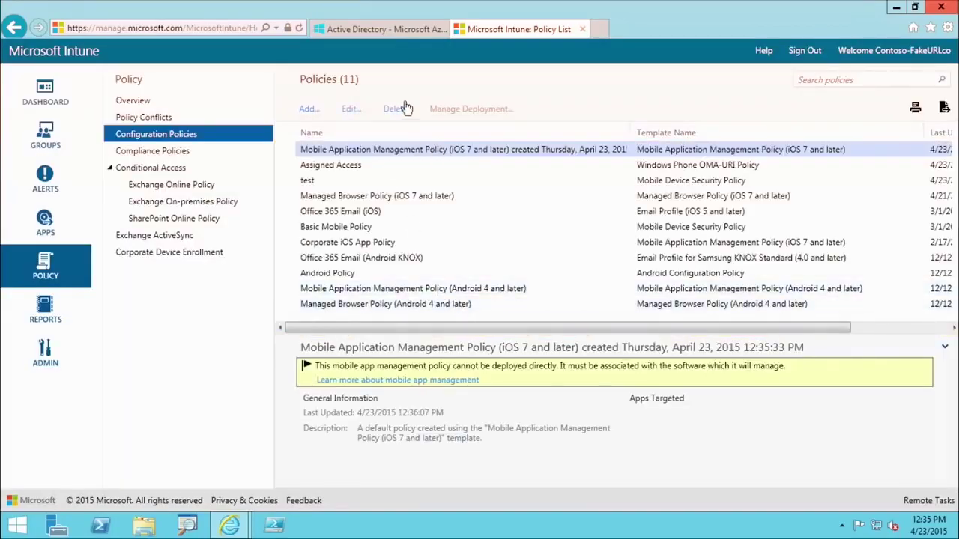
- Compare details of the Assigned Access, test and new iOS MAM policies in the list
left_click(397, 165)
left_click(412, 151)
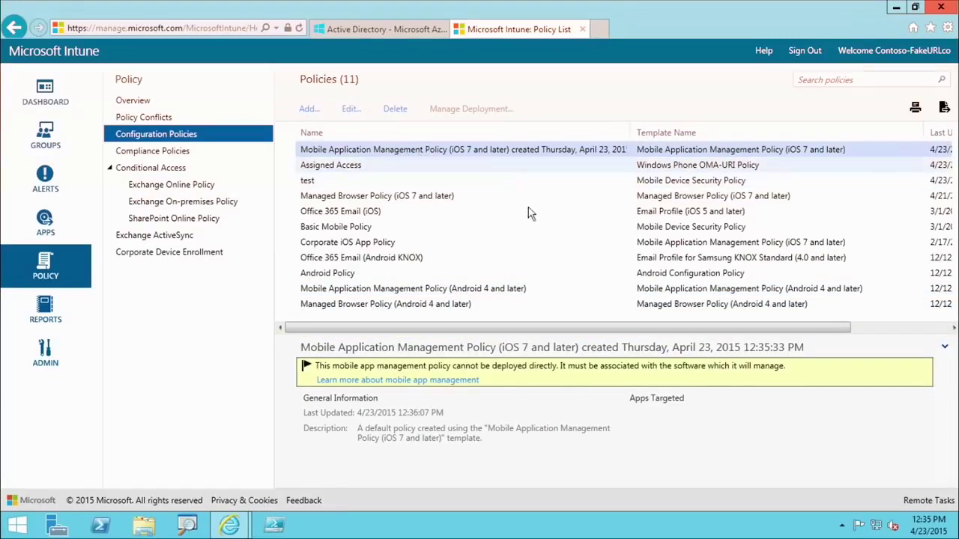
left_click(372, 180)
left_click(370, 166)
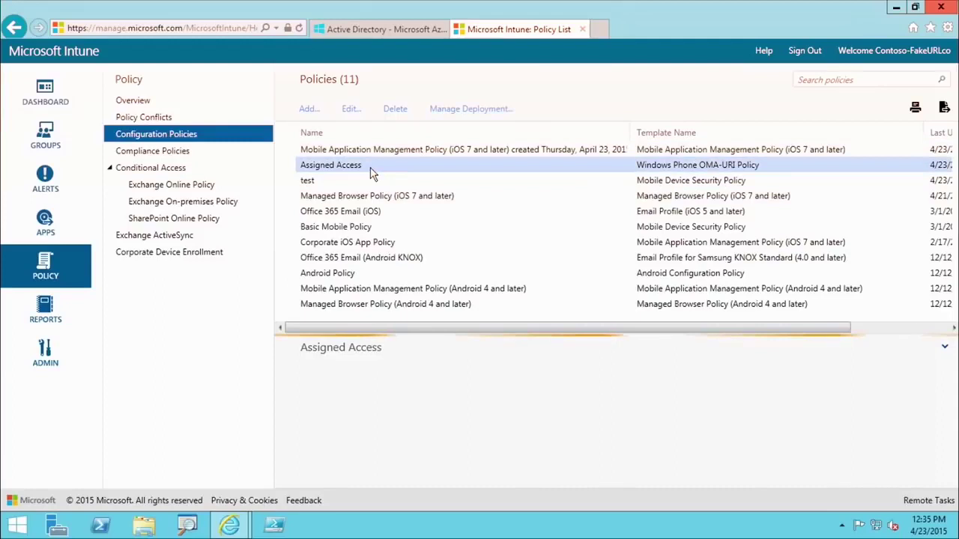
left_click(423, 152)
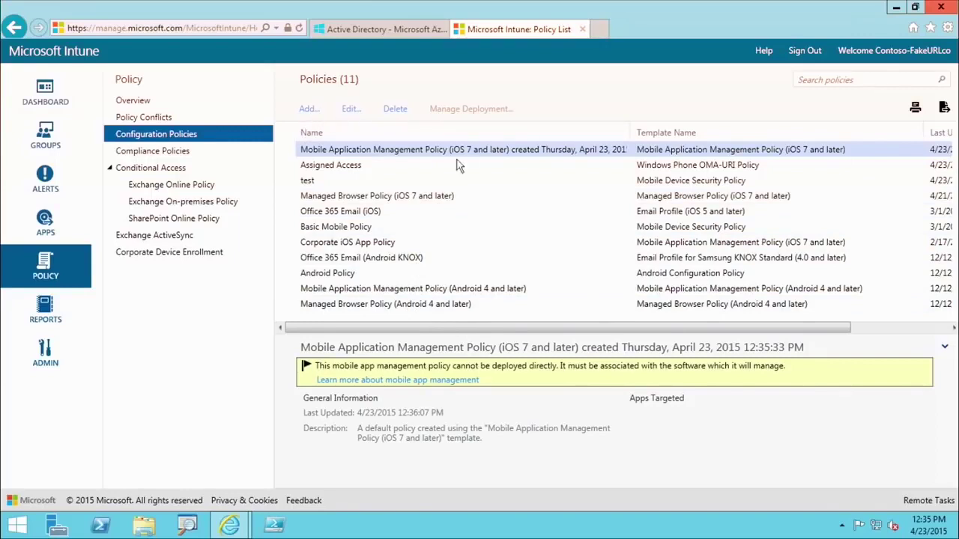
left_click(351, 114)
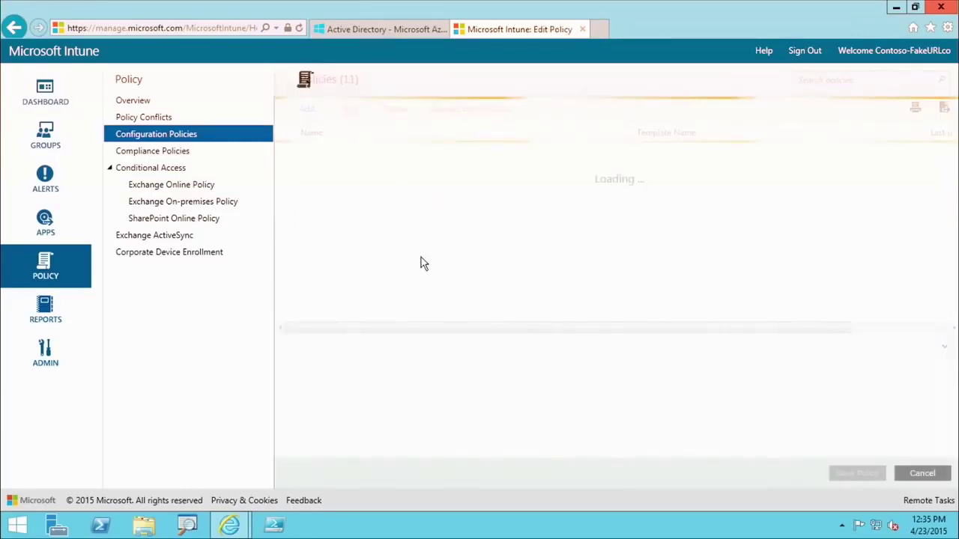
scroll(554, 337, "down", 5)
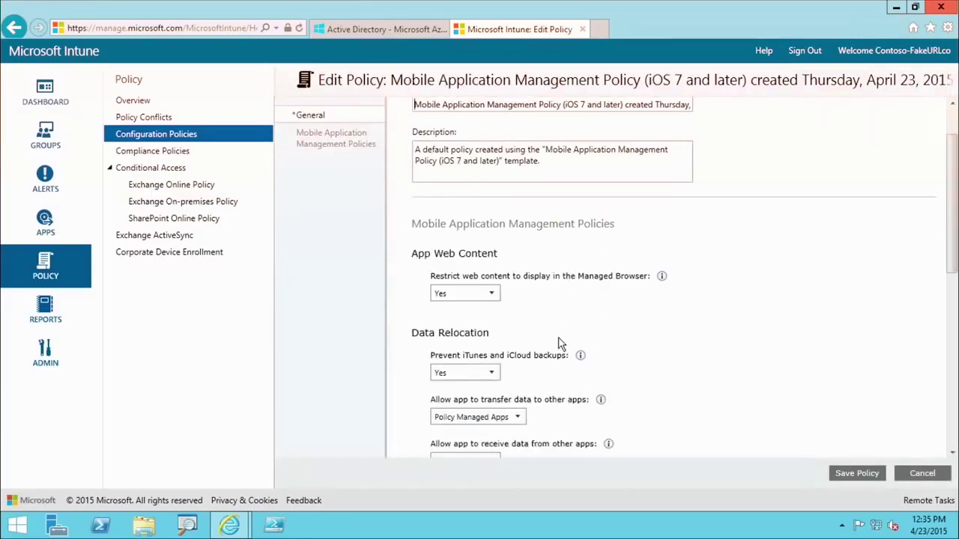
scroll(551, 337, "down", 3)
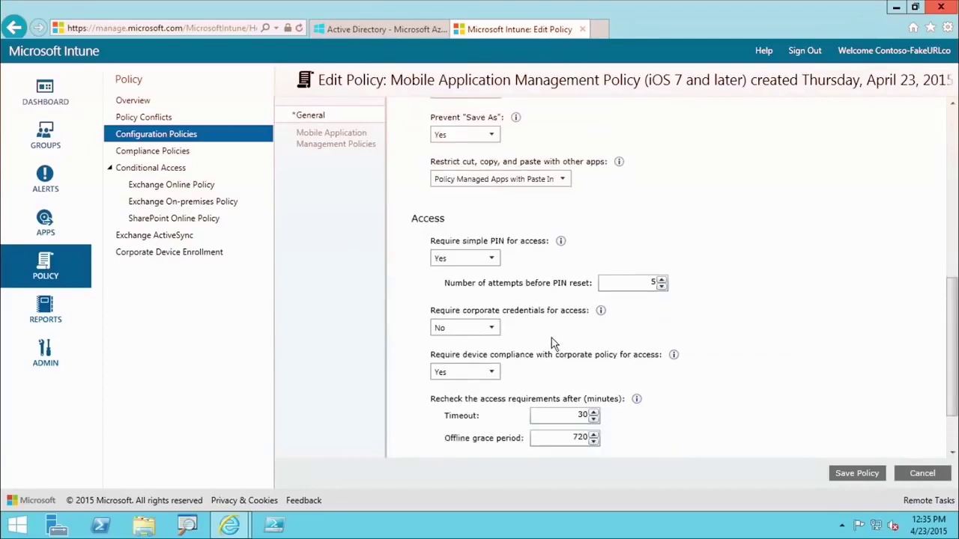
key("Return")
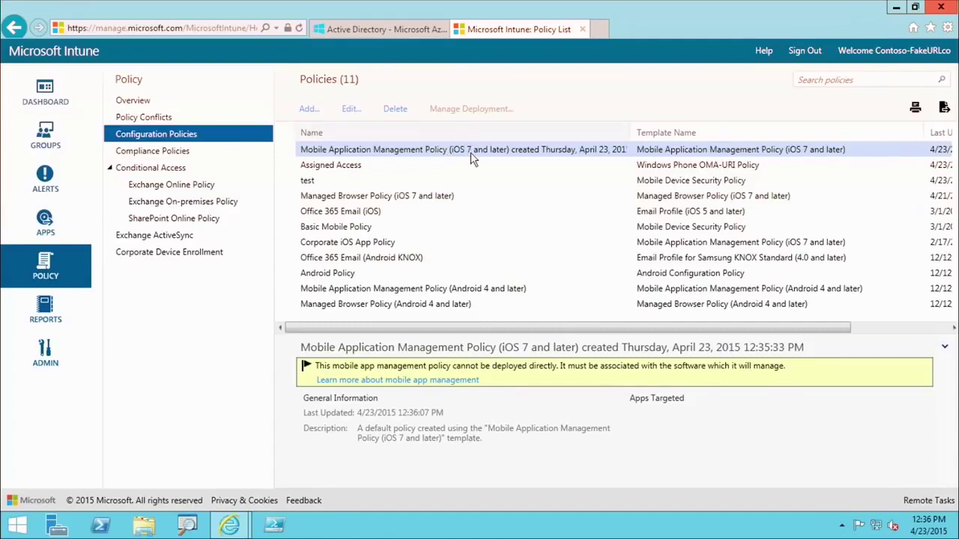
- Enlarge the Apps list to show all 18 managed apps and start Add App
left_click(46, 230)
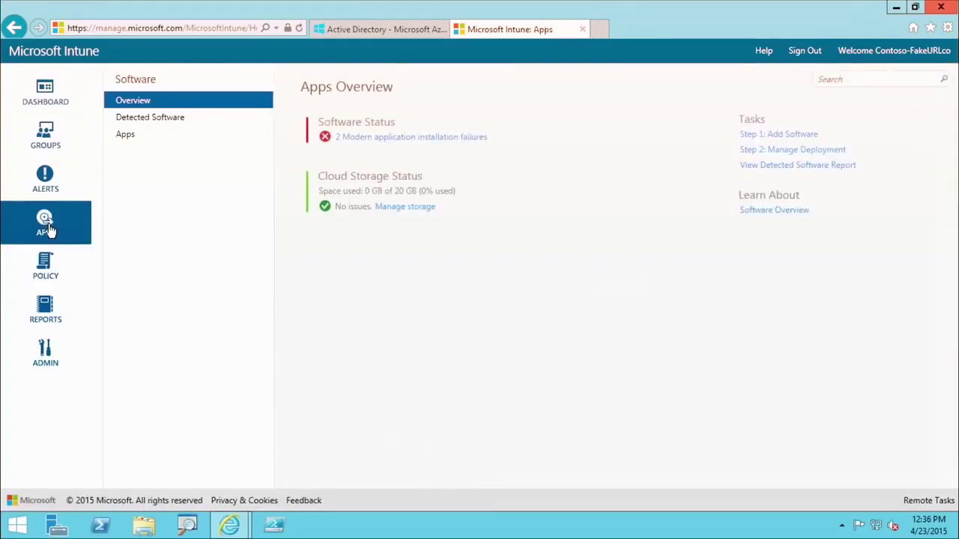
left_click(125, 142)
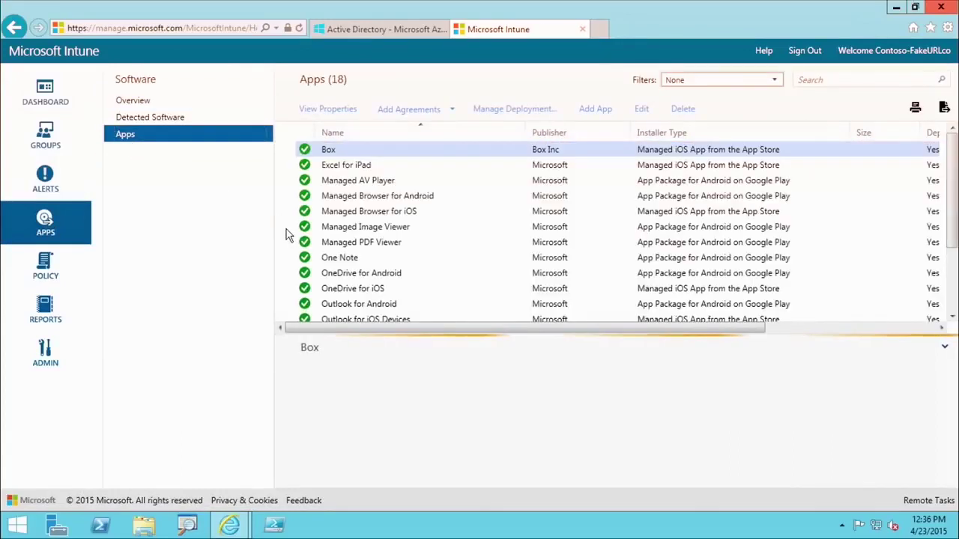
left_click_drag(439, 342, 436, 450)
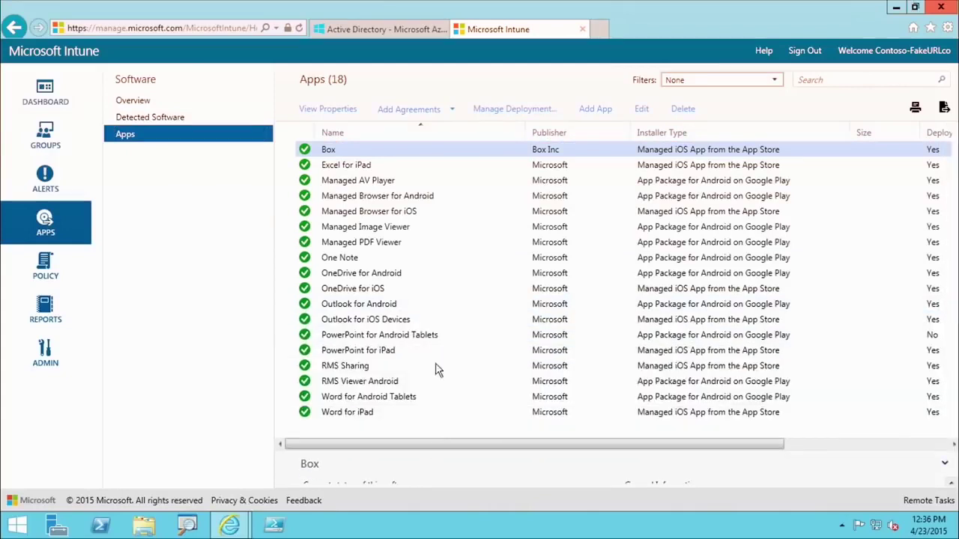
left_click(600, 111)
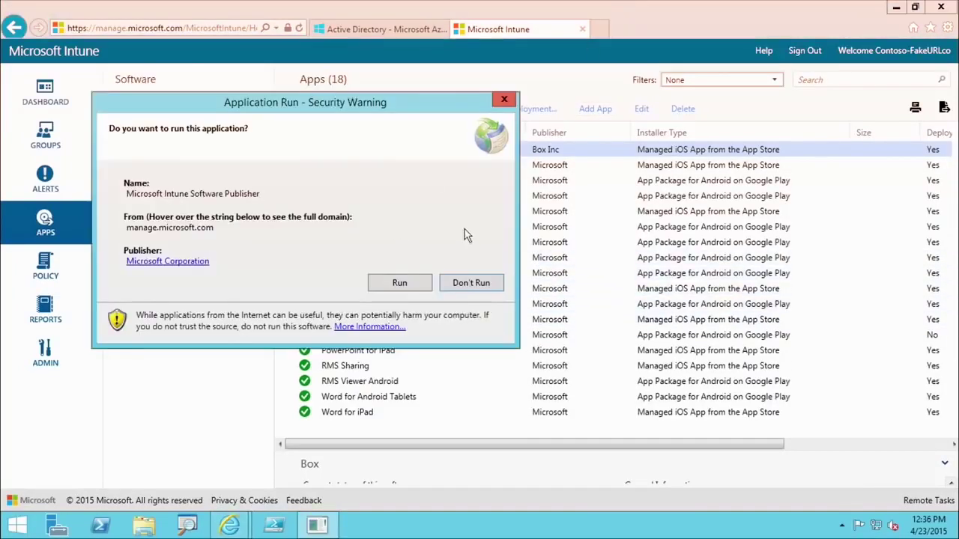
- Run the Software Publisher, choose Managed iOS App from the App Store, and open a new browser tab
left_click(399, 284)
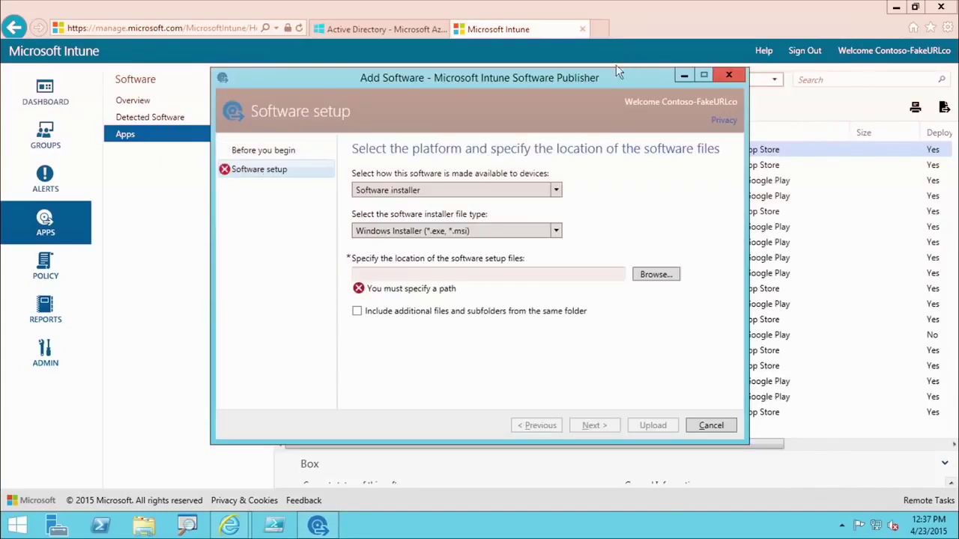
left_click(432, 196)
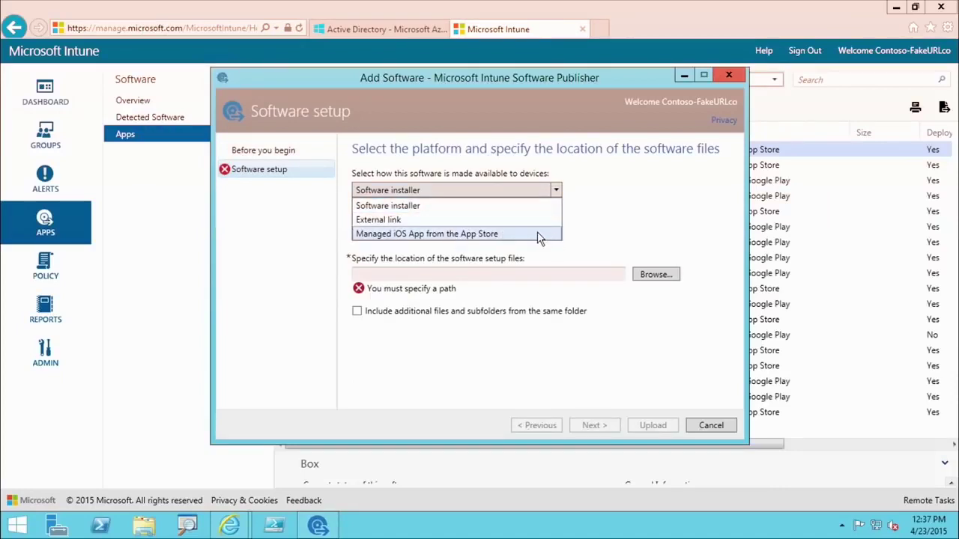
left_click(537, 234)
left_click(410, 287)
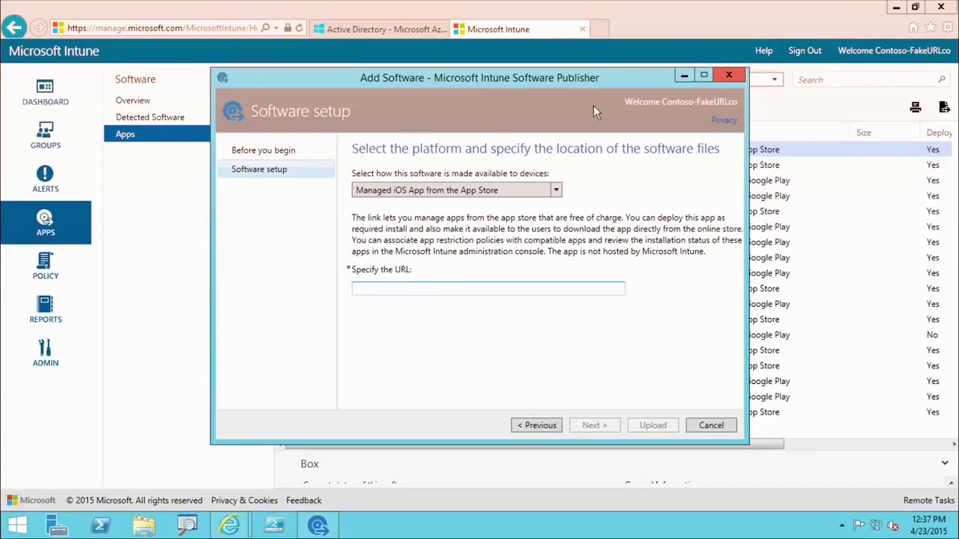
left_click(598, 29)
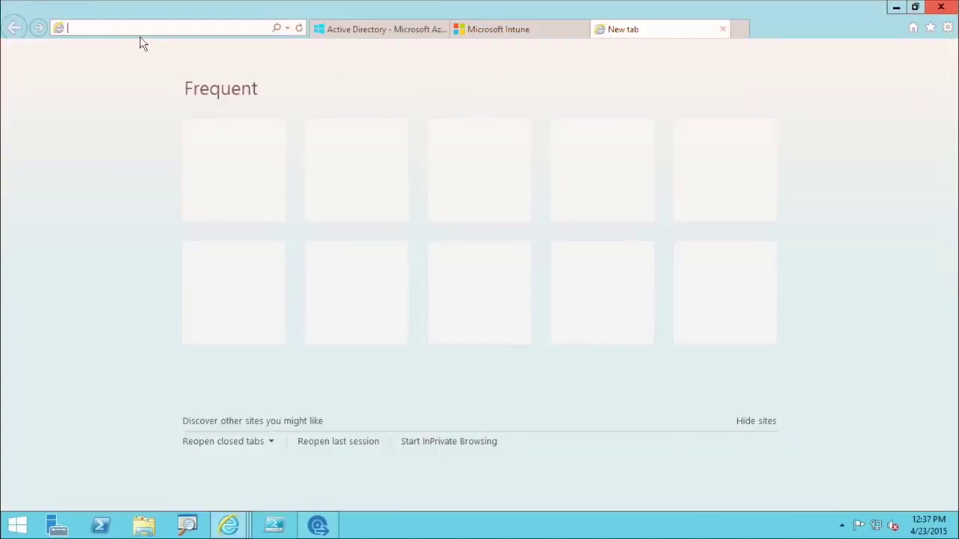
- Search 'onedrive ios app', copy the OneDrive iTunes app link, and paste it as the software URL
type("oned")
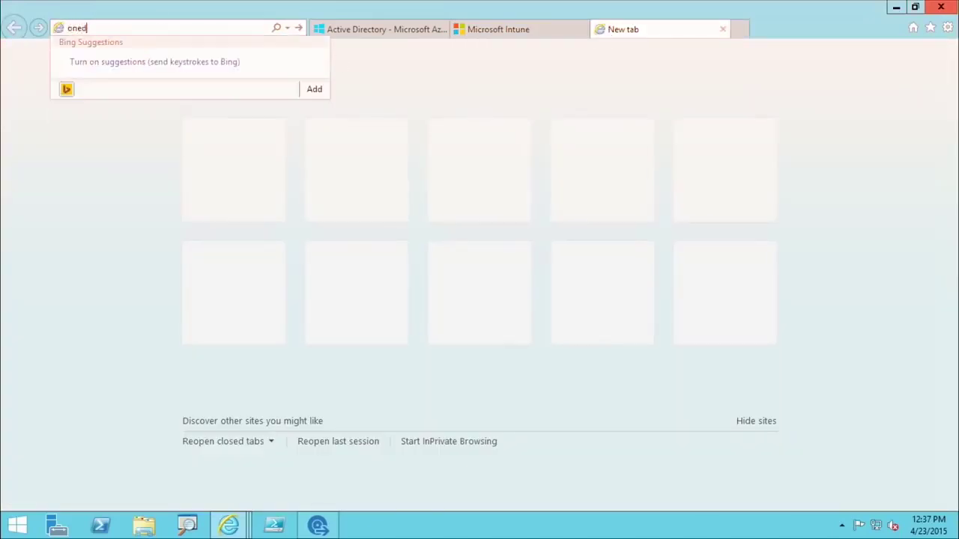
type("rive ios app")
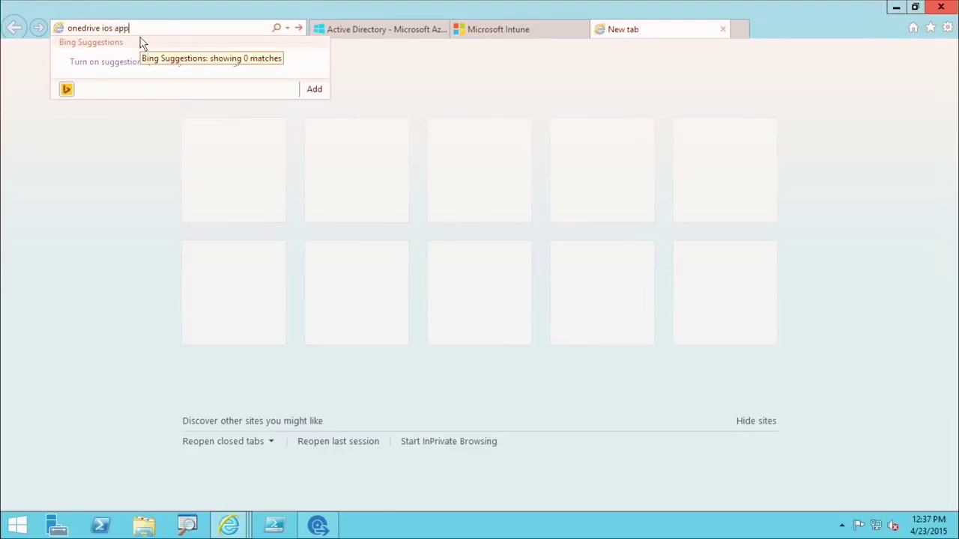
key("Return")
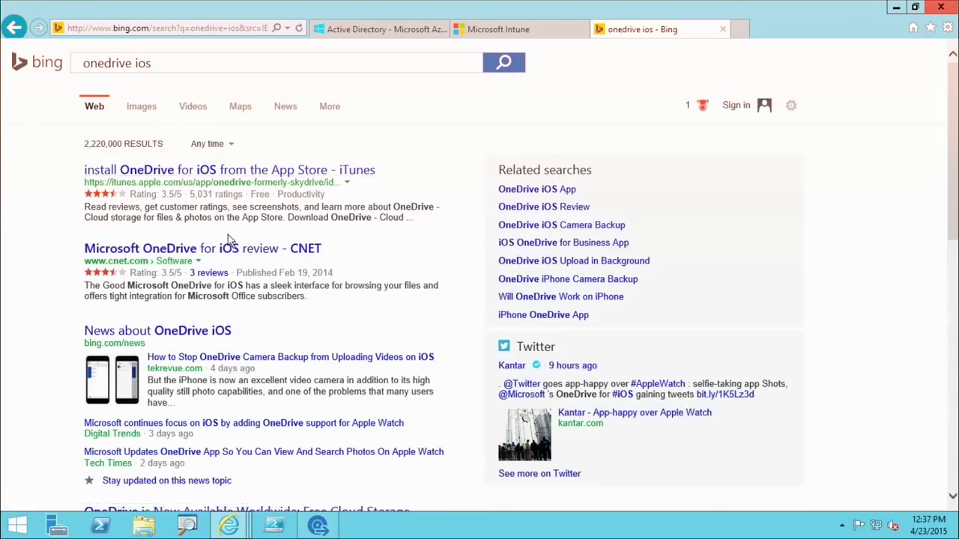
left_click(180, 172)
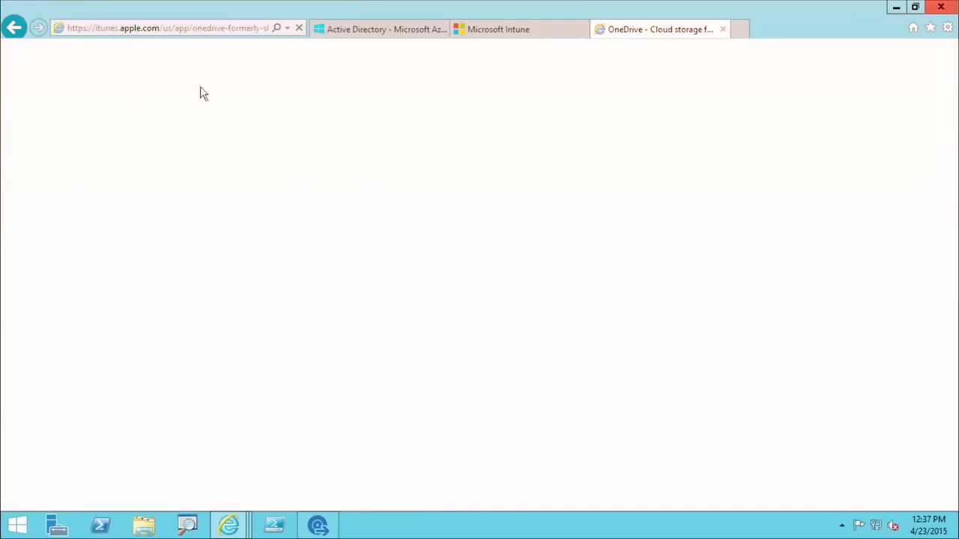
scroll(217, 359, "down", 2)
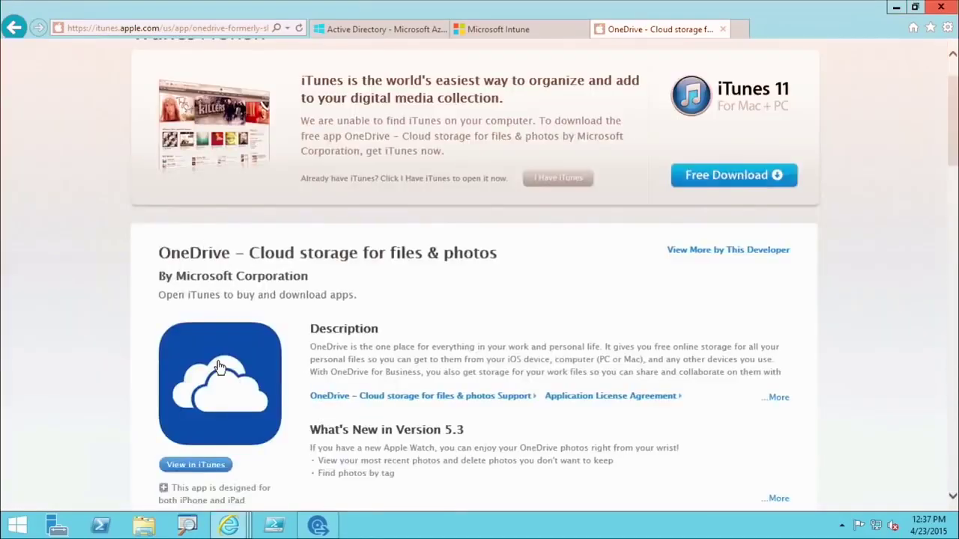
right_click(220, 364)
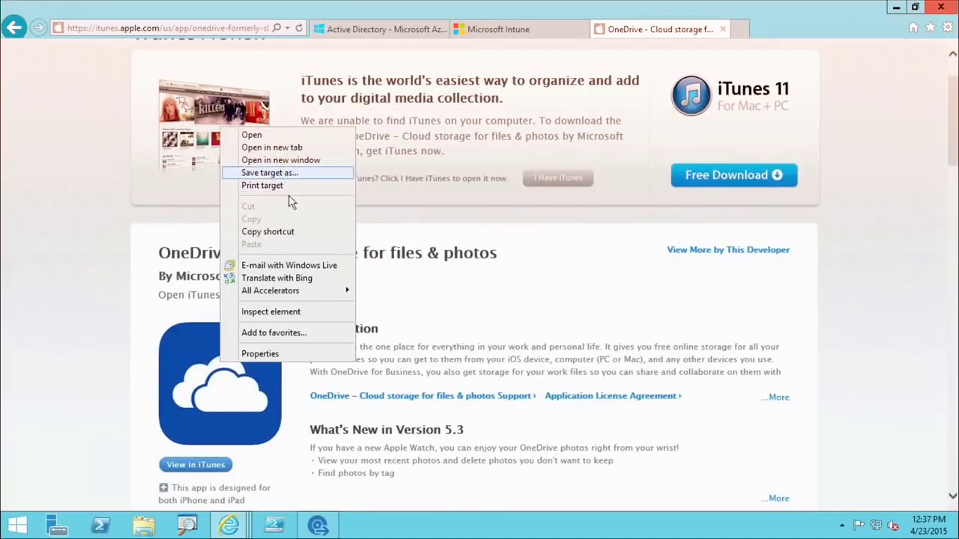
left_click(280, 232)
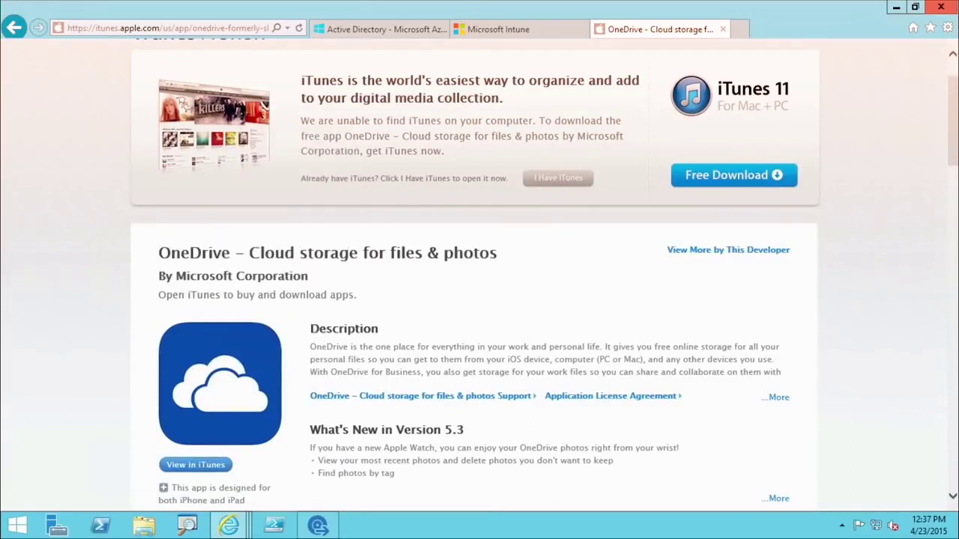
left_click(318, 526)
type("https://itunes.apple.com/us/app/onedrive-cloud-storage-for/id477537958?mt=8")
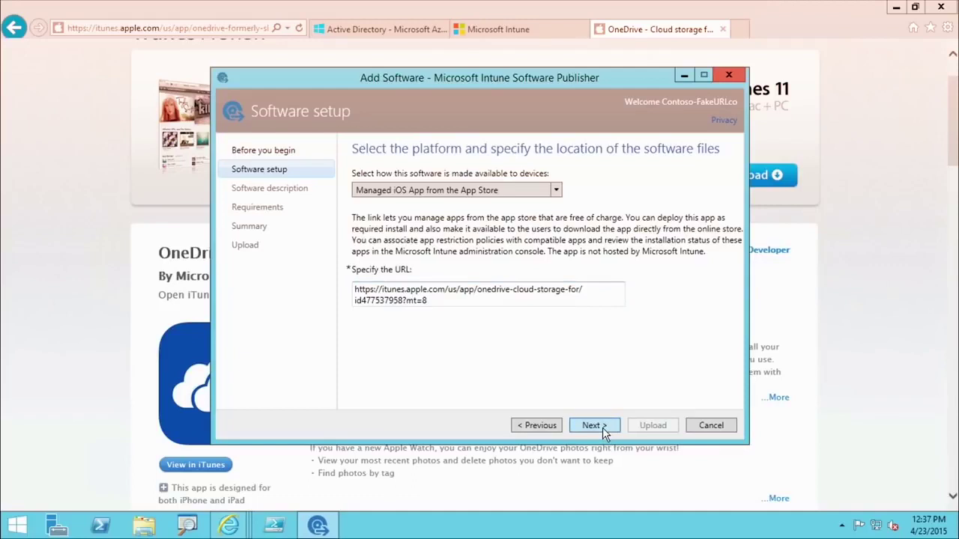
- Fill Publisher, Name and Description with 'New OneDrive' and choose category Collaboration & Social
left_click(602, 428)
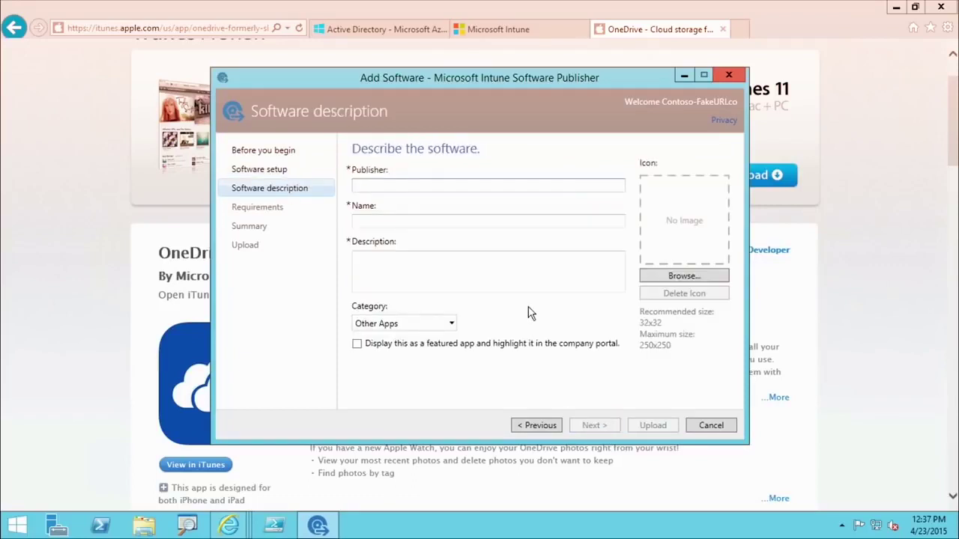
type("New OneDrive")
key("ctrl+a")
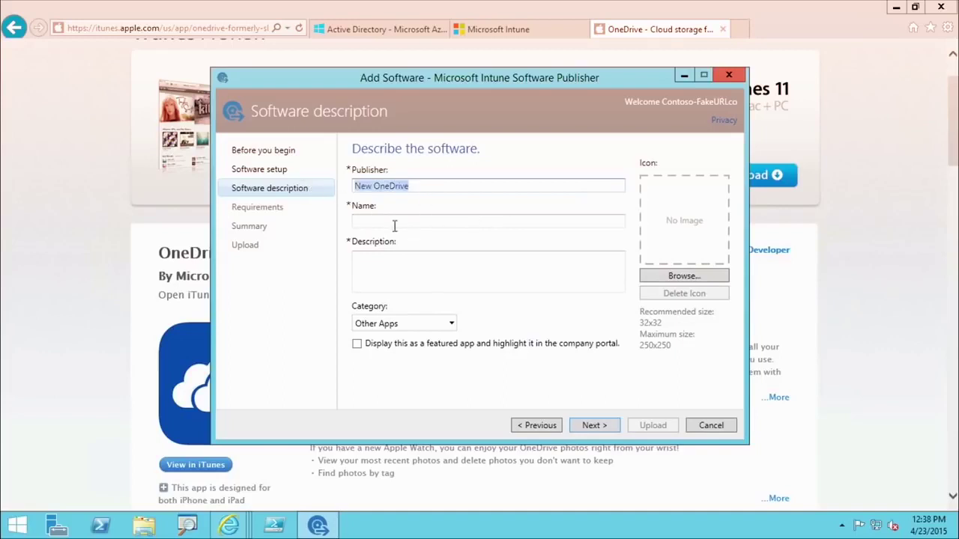
key("ctrl+c")
left_click(372, 225)
key("ctrl+v")
left_click(392, 273)
key("ctrl+v")
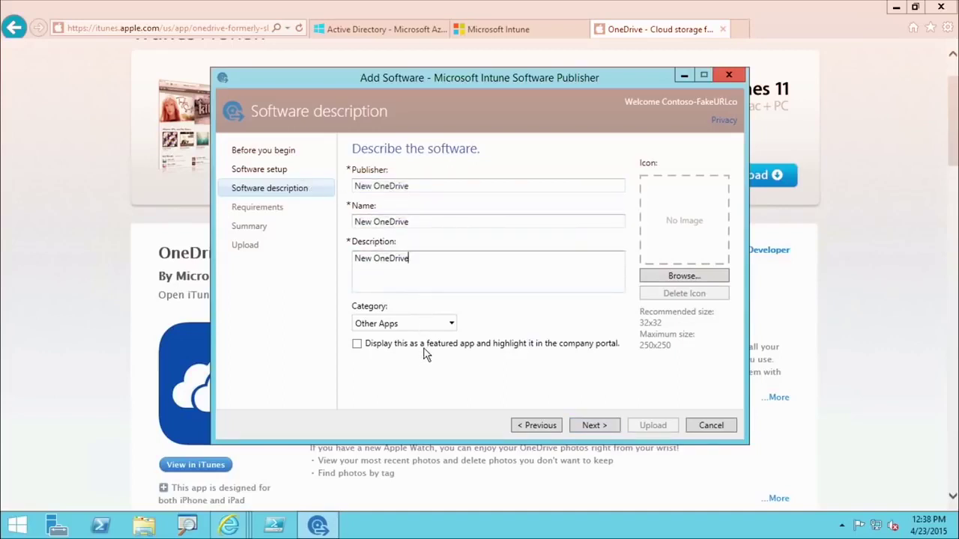
left_click(405, 323)
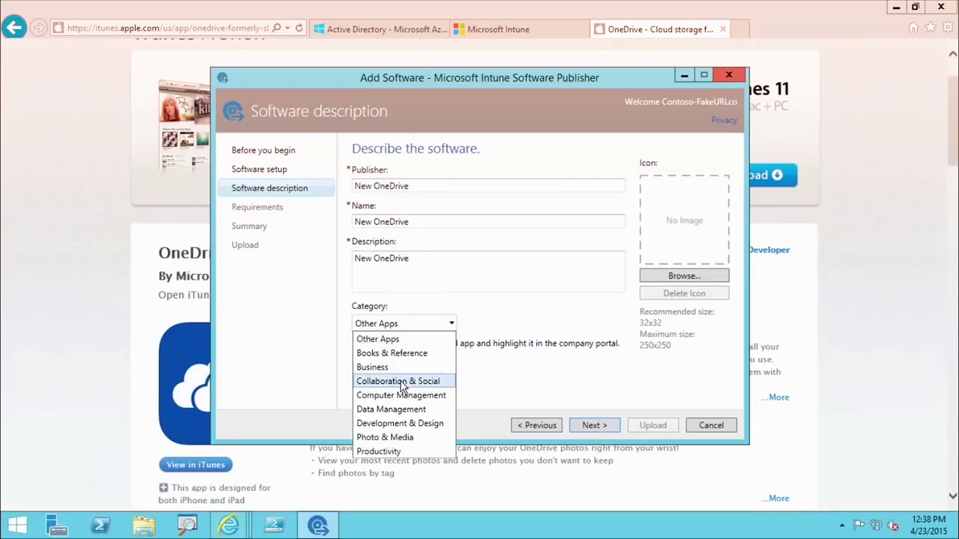
left_click(398, 382)
- Require iPad as the device type and upload New OneDrive to Intune
left_click(592, 425)
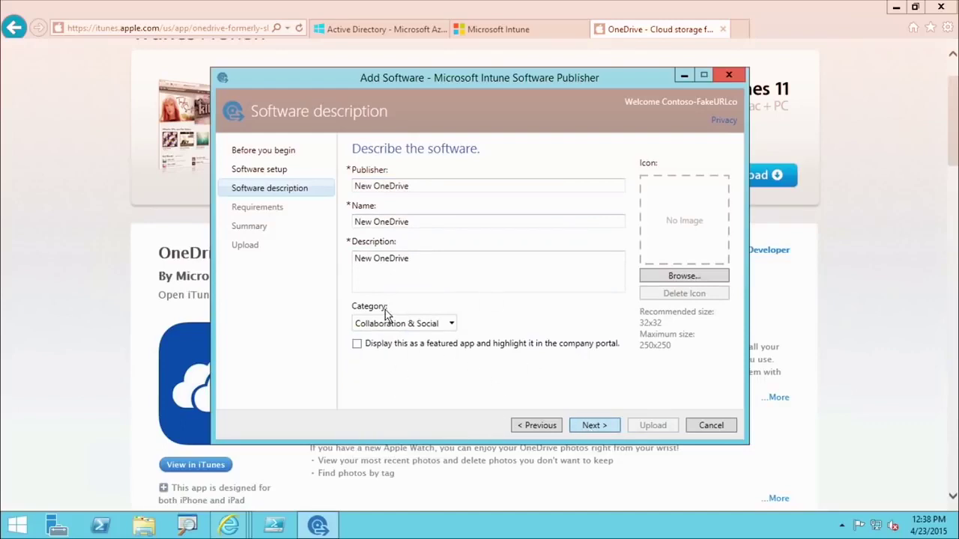
left_click(458, 218)
left_click(444, 251)
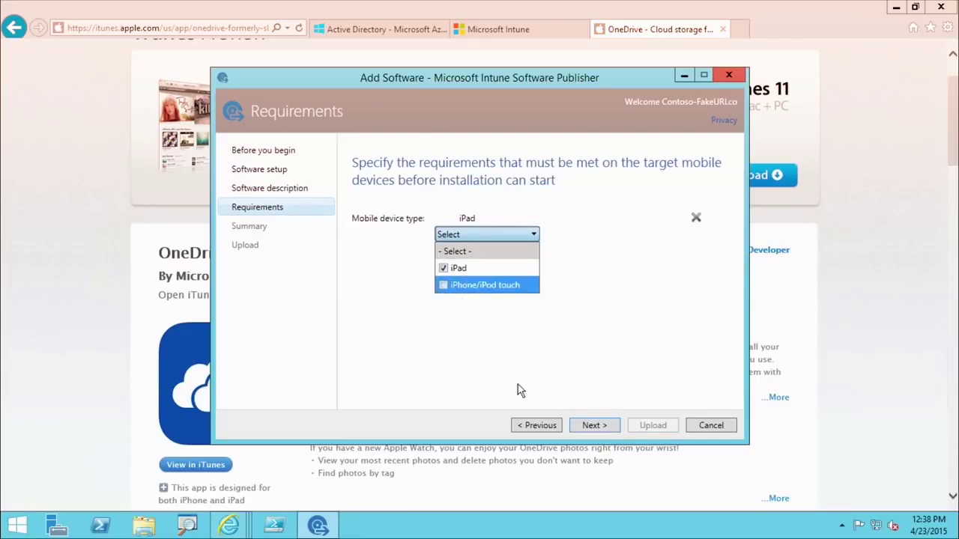
left_click(608, 427)
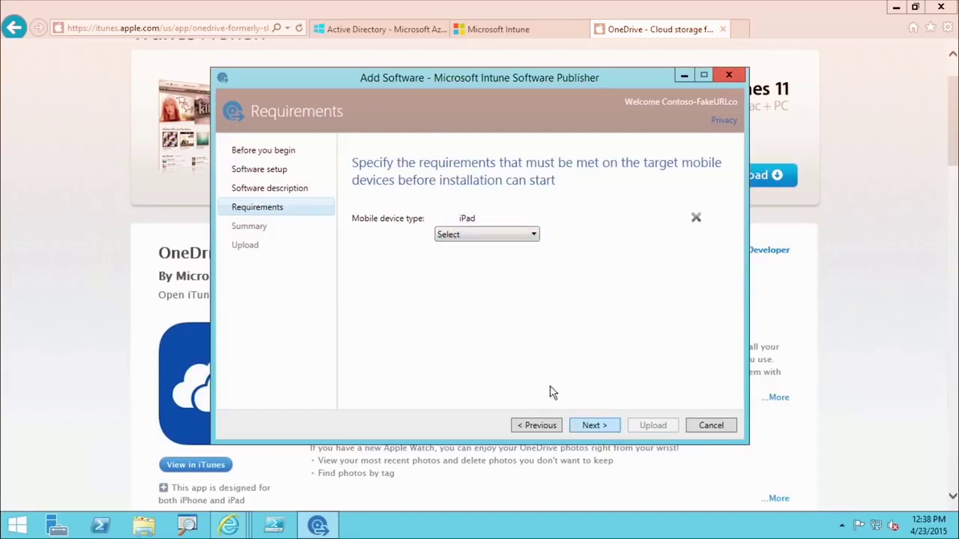
left_click(593, 425)
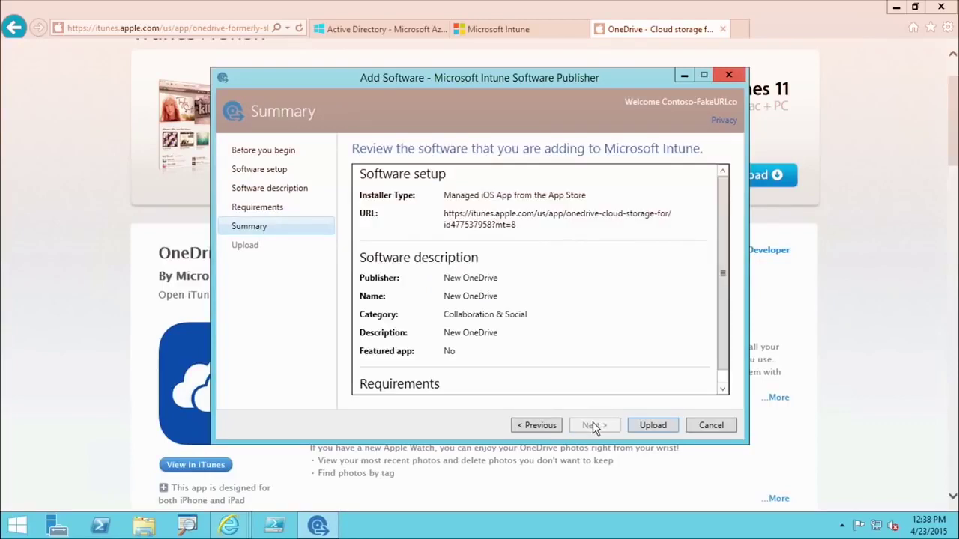
left_click(653, 427)
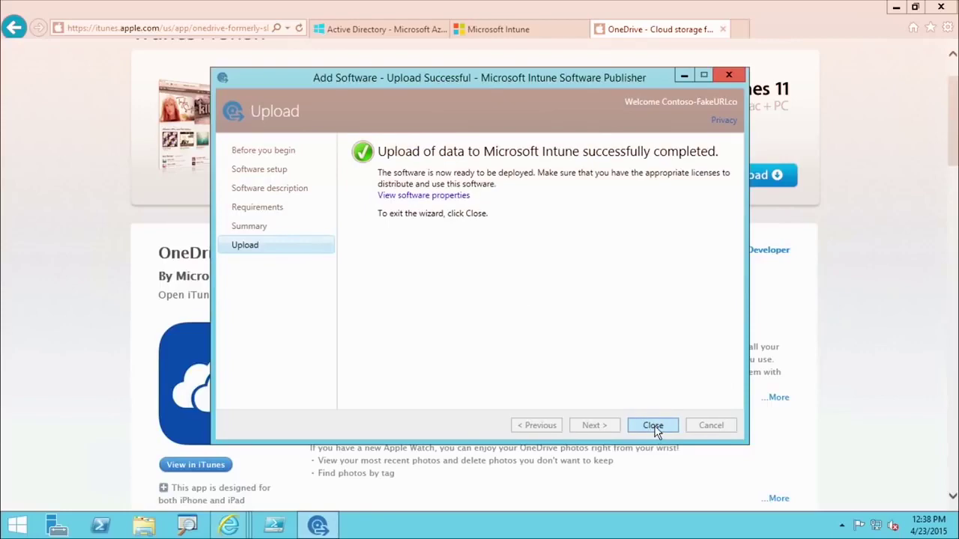
left_click(652, 425)
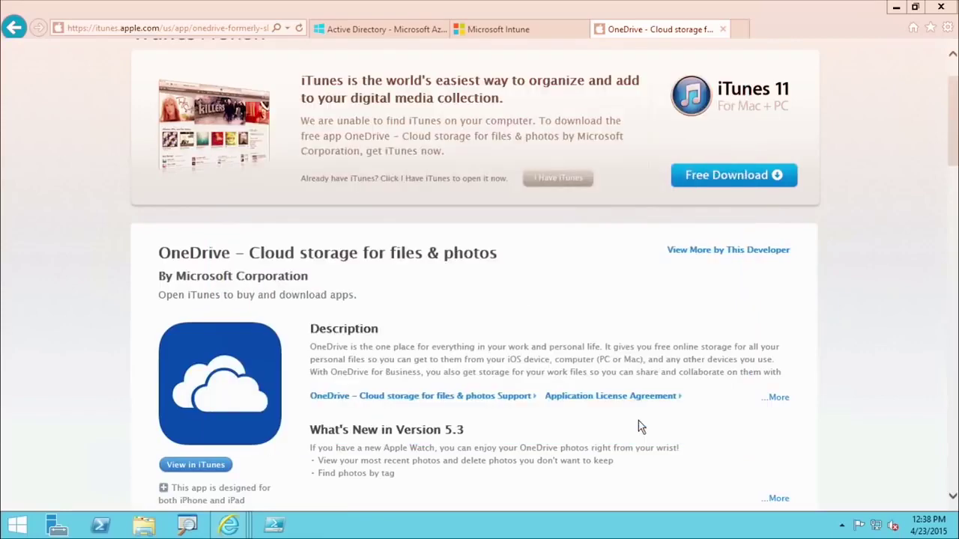
- Refresh the Apps list, select New OneDrive, and start Manage Deployment
left_click(497, 30)
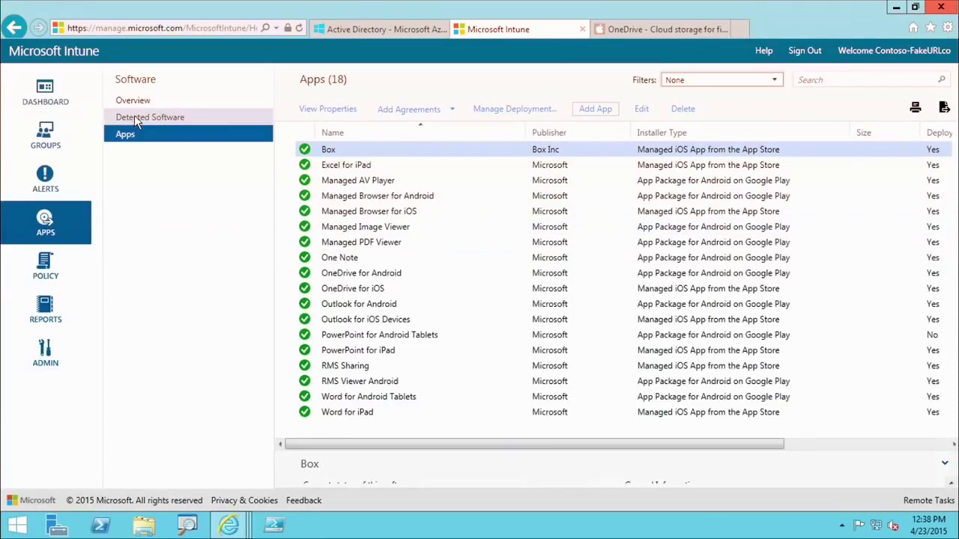
left_click(140, 120)
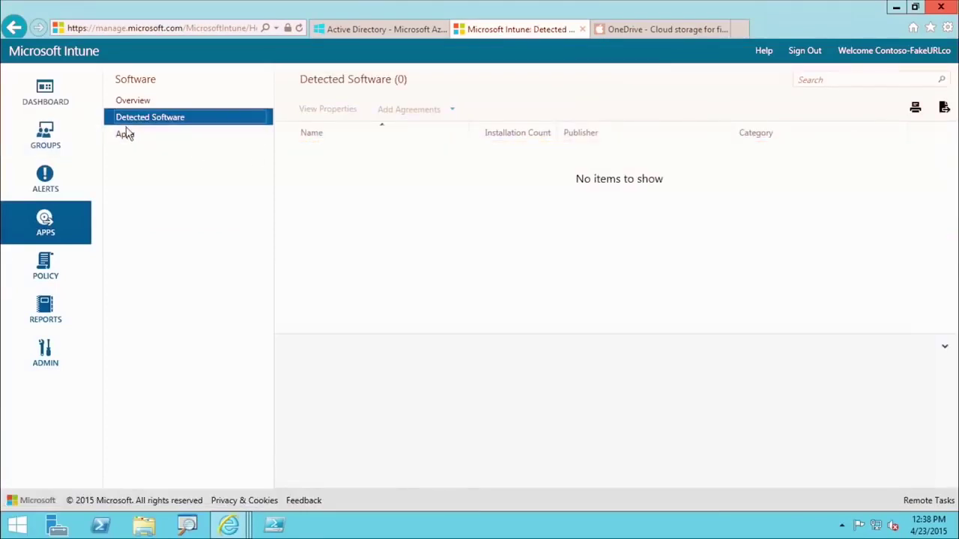
left_click(127, 136)
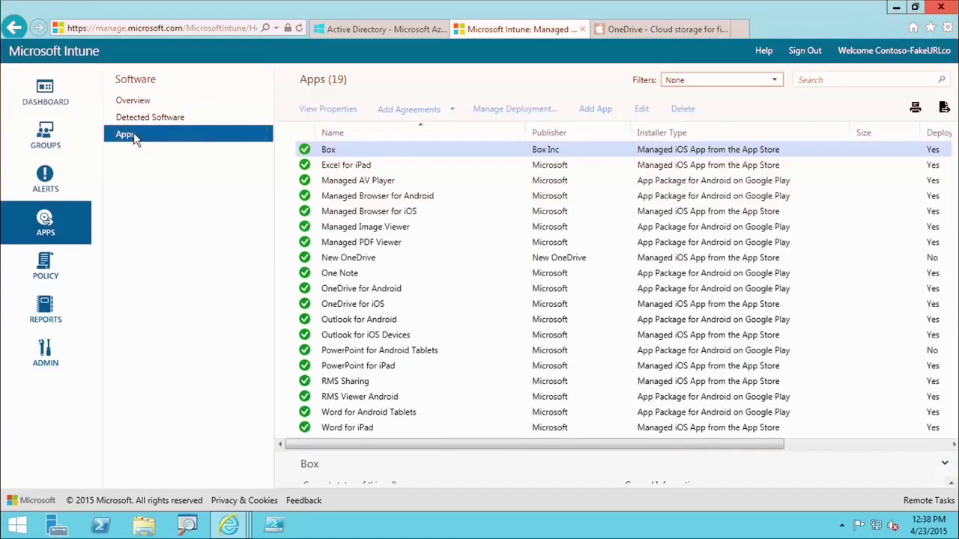
left_click(359, 262)
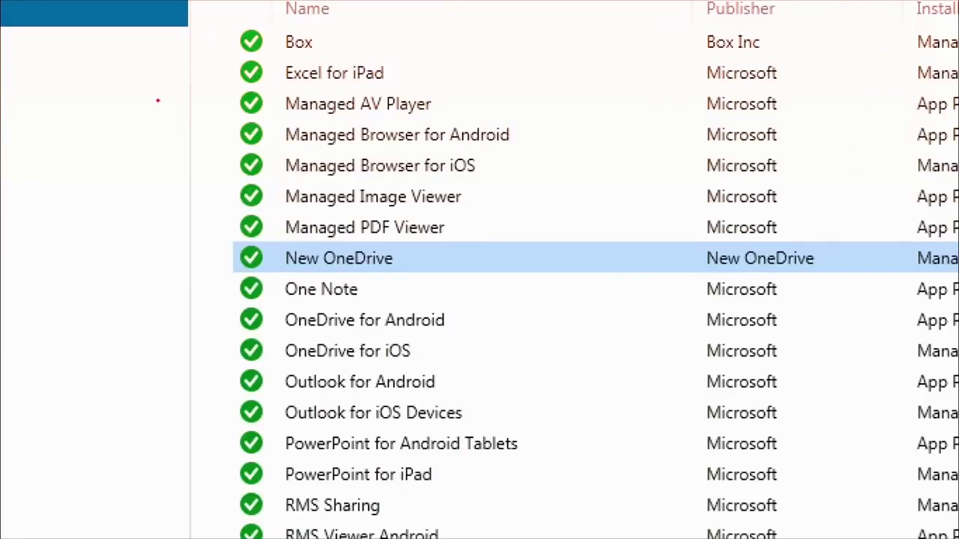
mouse_move(412, 247)
left_mouse_down()
mouse_move(232, 284)
mouse_move(348, 242)
left_mouse_up()
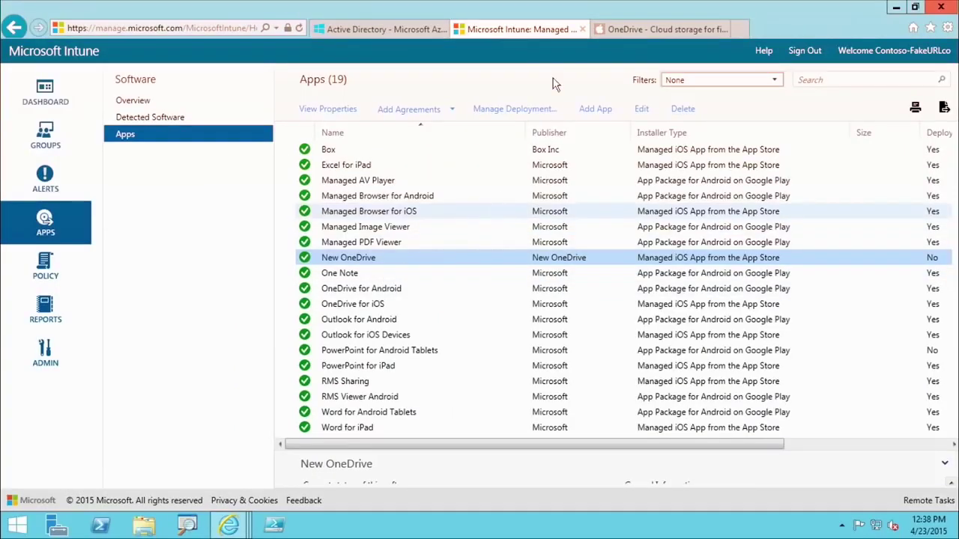
left_click(536, 111)
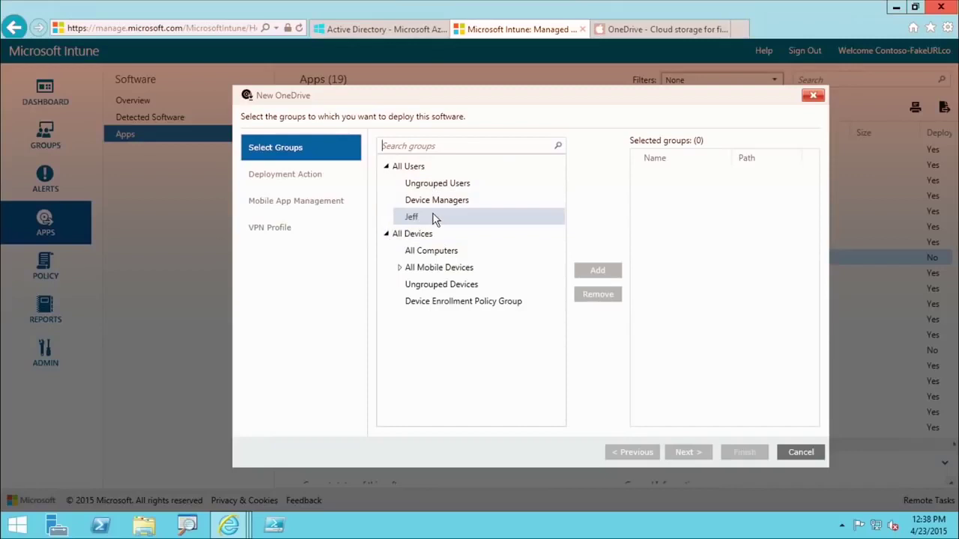
- Target the test user's group and set New OneDrive's approval to Required Install
left_click(427, 217)
left_click(599, 271)
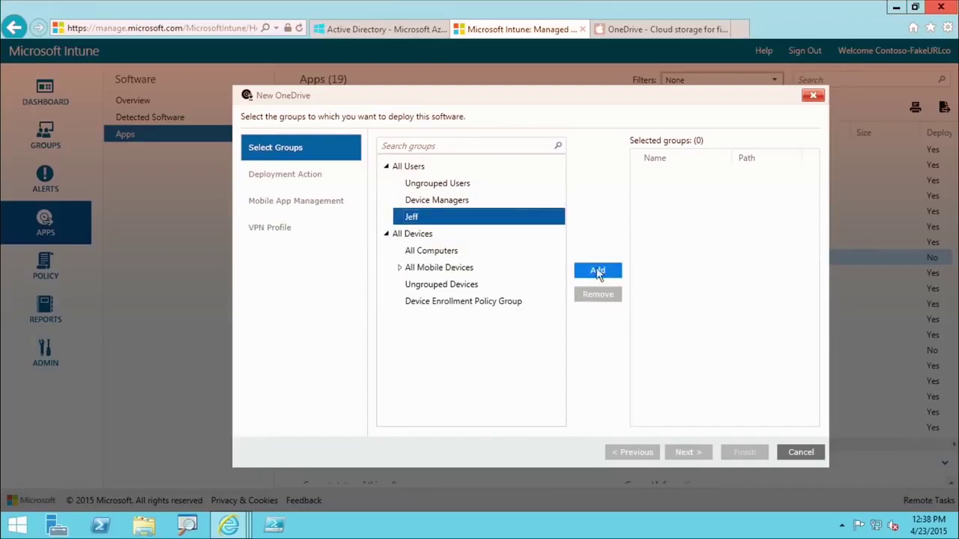
left_click(685, 453)
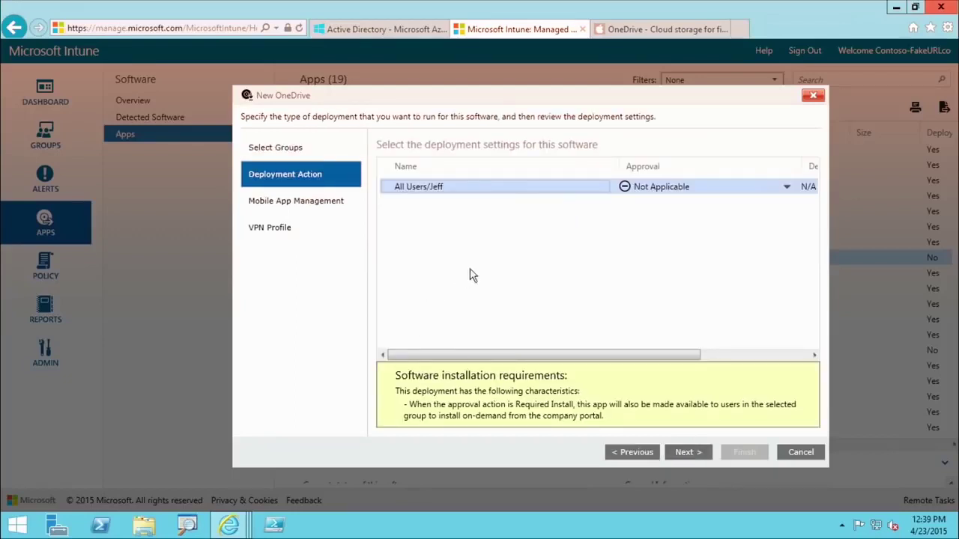
left_click(741, 187)
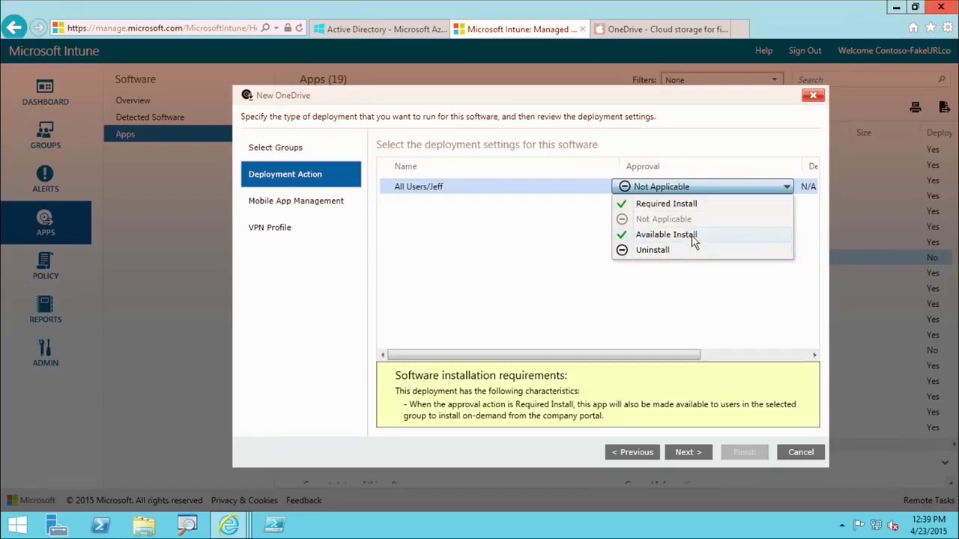
left_click(693, 204)
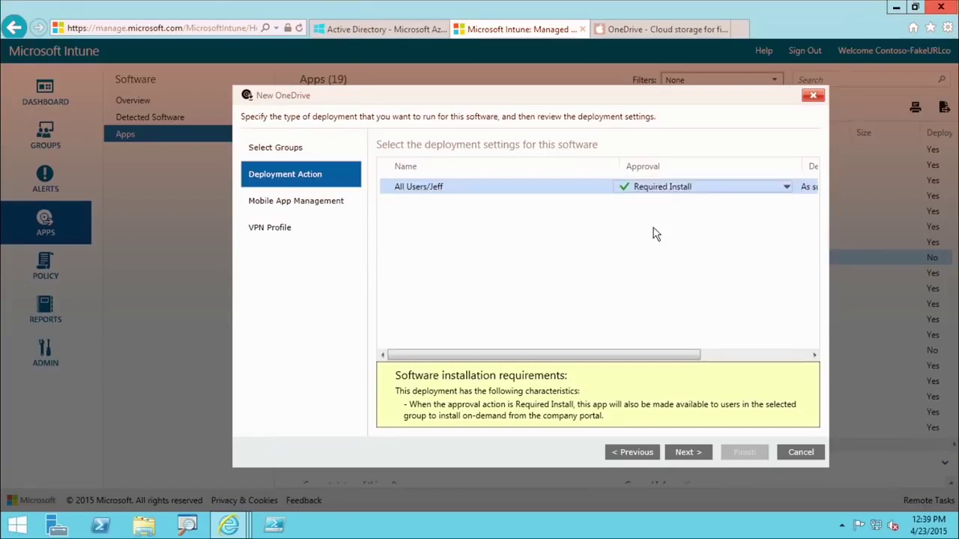
left_click(688, 451)
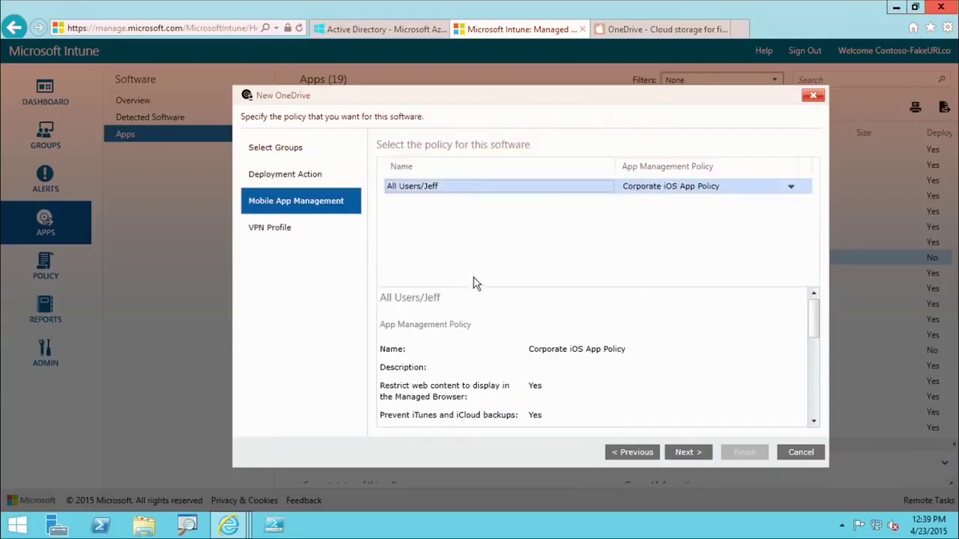
- Apply the new Mobile Application Management Policy, keep VPN profile None, and finish the deployment
left_click(721, 186)
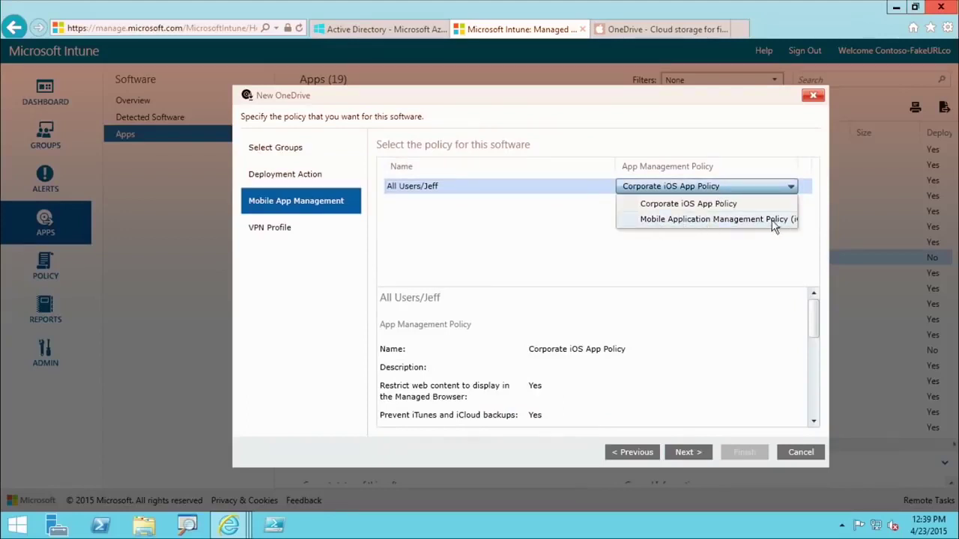
left_click(702, 219)
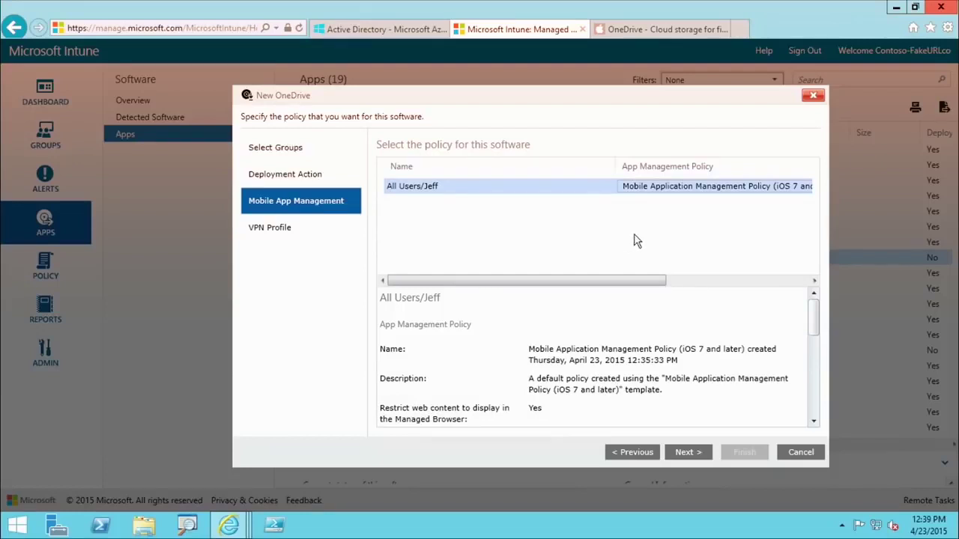
left_click(695, 459)
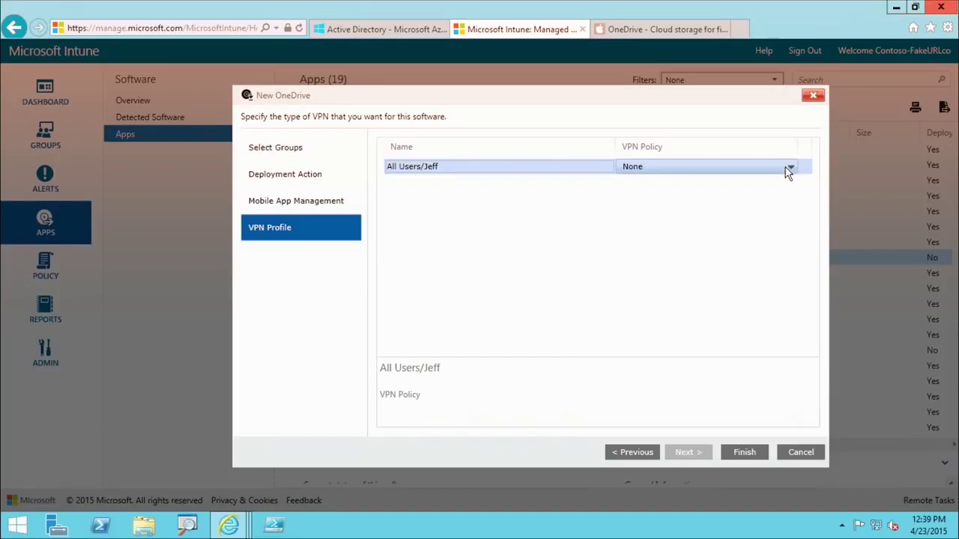
left_click(786, 171)
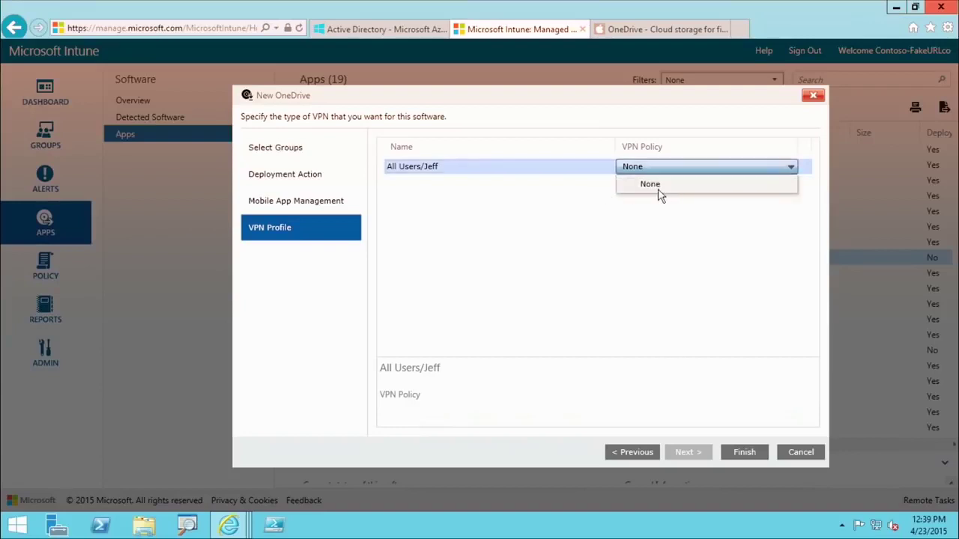
left_click(496, 179)
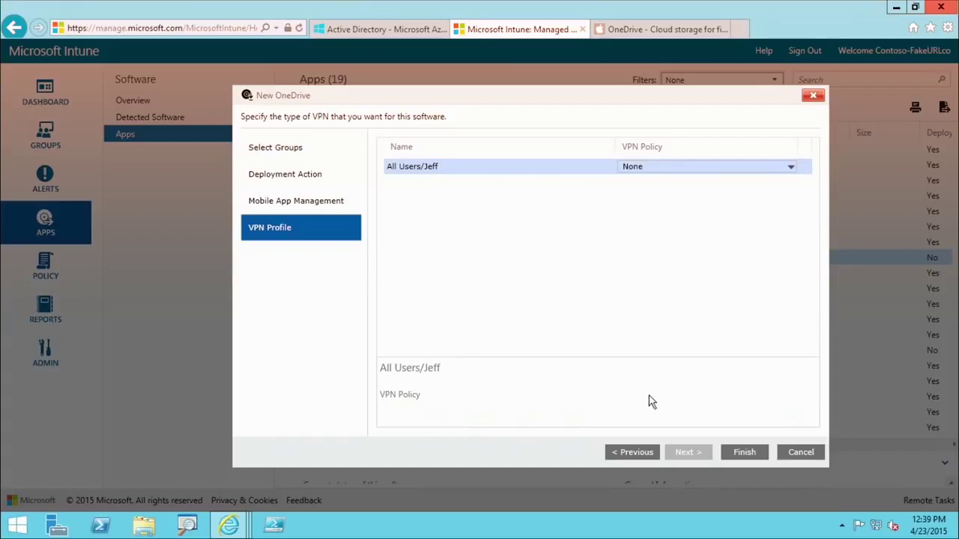
left_click(751, 458)
left_click(751, 459)
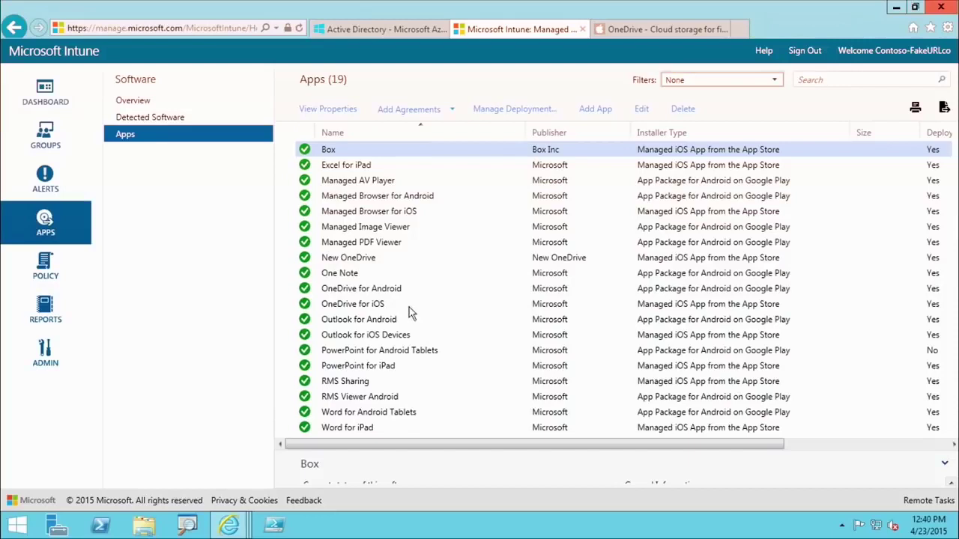
left_click(358, 258)
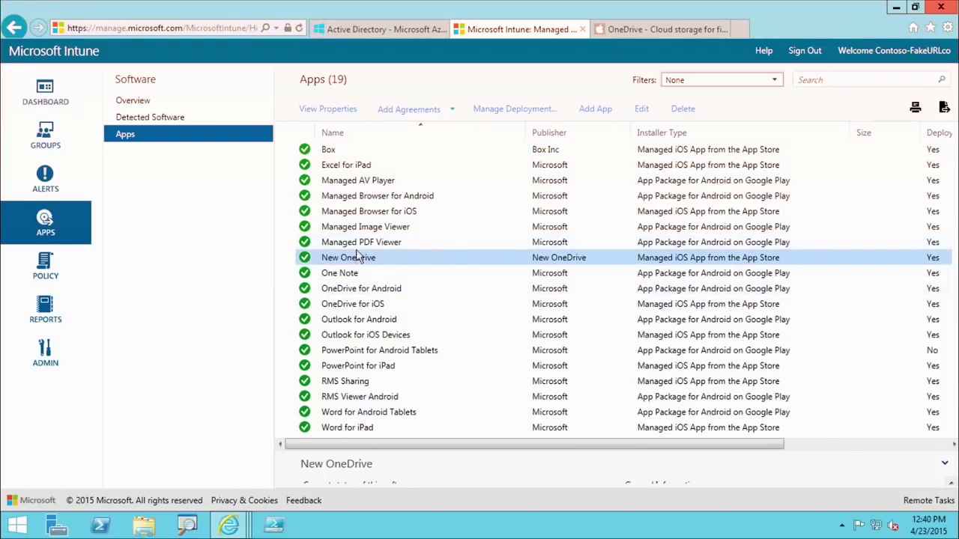
left_click(364, 306)
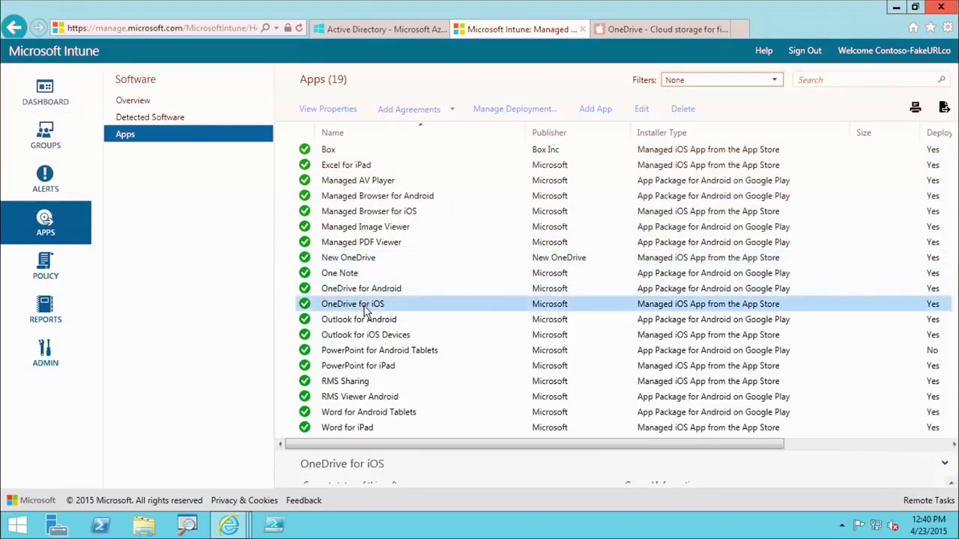
right_click(364, 305)
left_click(449, 321)
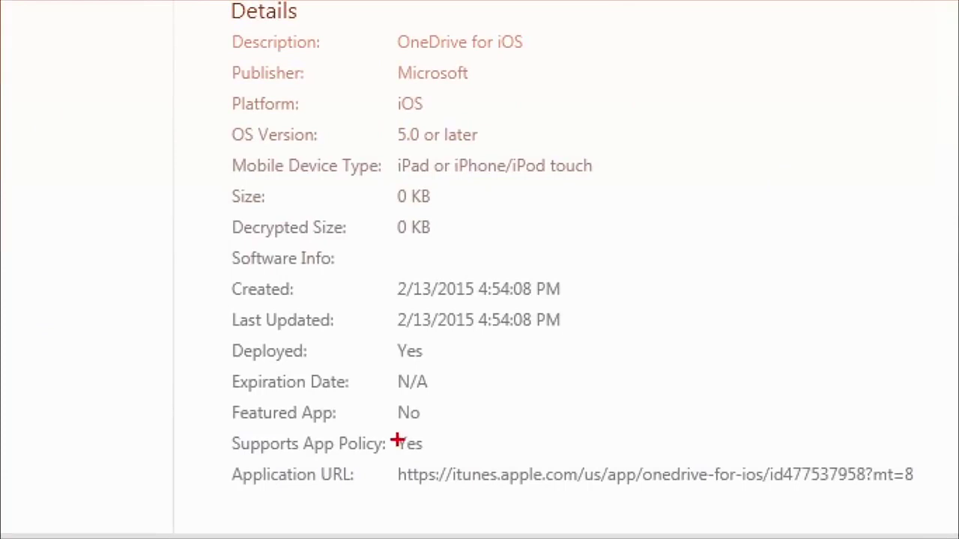
mouse_move(431, 437)
left_mouse_down()
mouse_move(317, 414)
mouse_move(258, 479)
mouse_move(439, 467)
mouse_move(446, 424)
mouse_move(404, 433)
left_mouse_up()
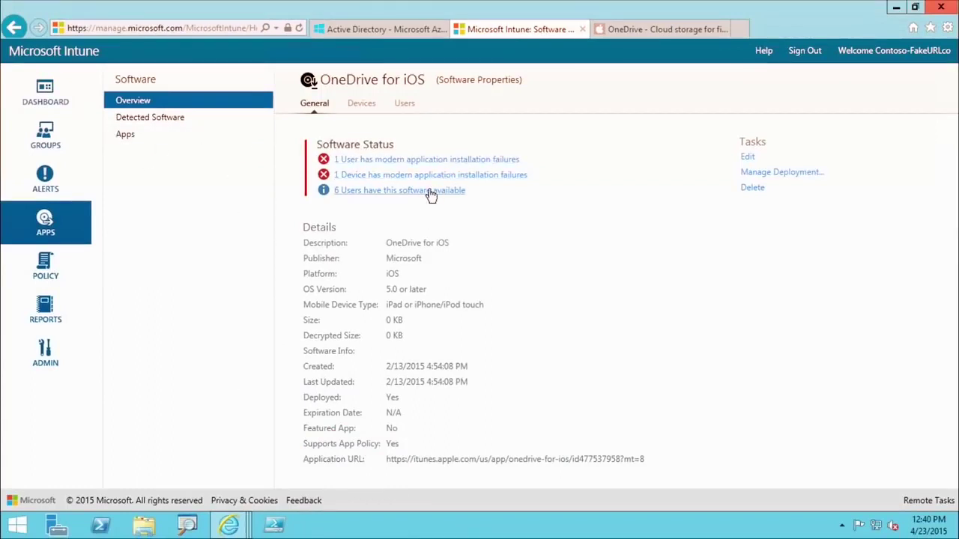
left_click(385, 179)
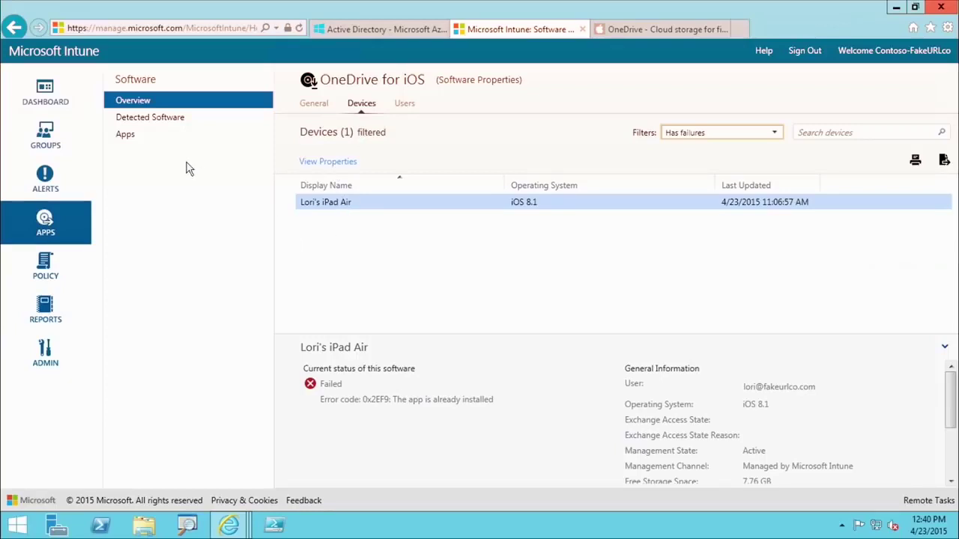
left_click(131, 134)
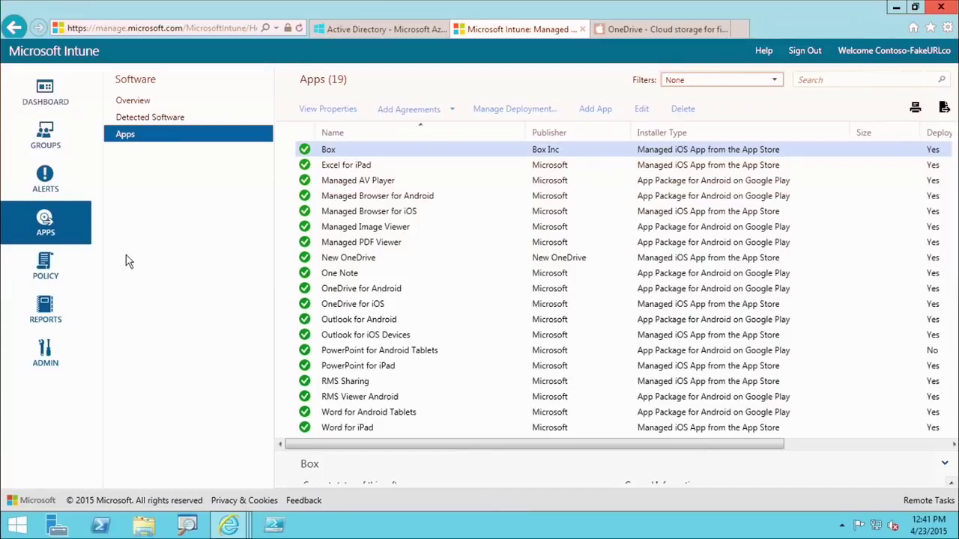
- Edit the Managed Browser Policy (iOS 7 and later) from Configuration Policies
left_click(62, 280)
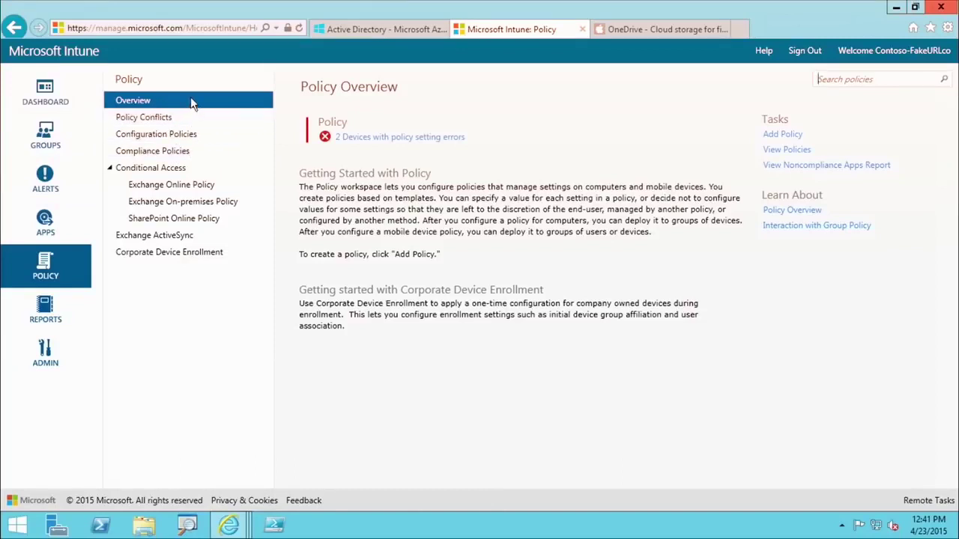
left_click(193, 139)
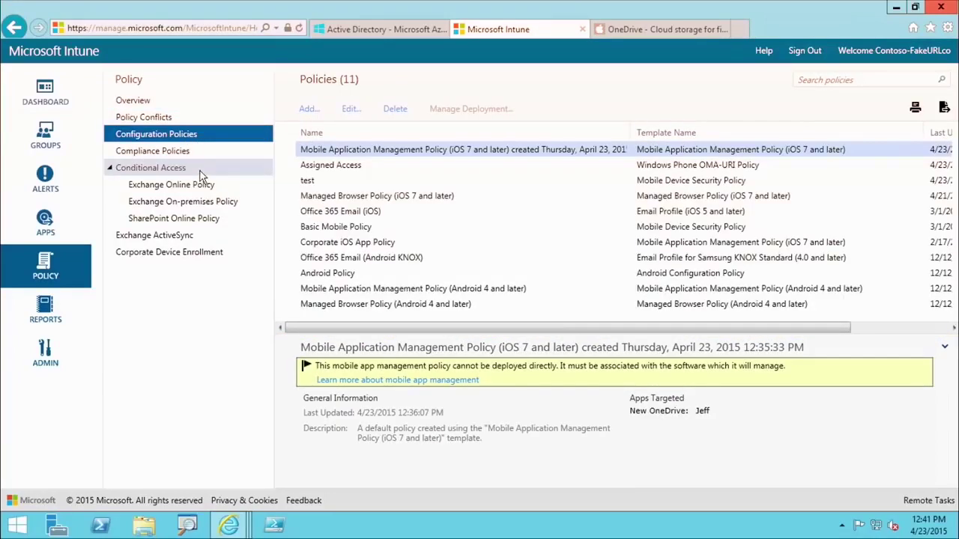
left_click_drag(341, 375, 348, 340)
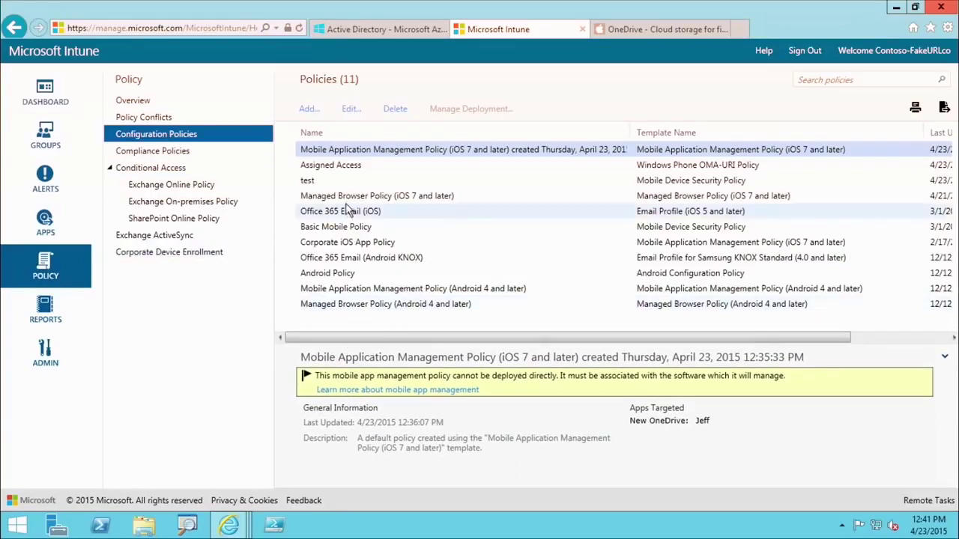
left_click(387, 197)
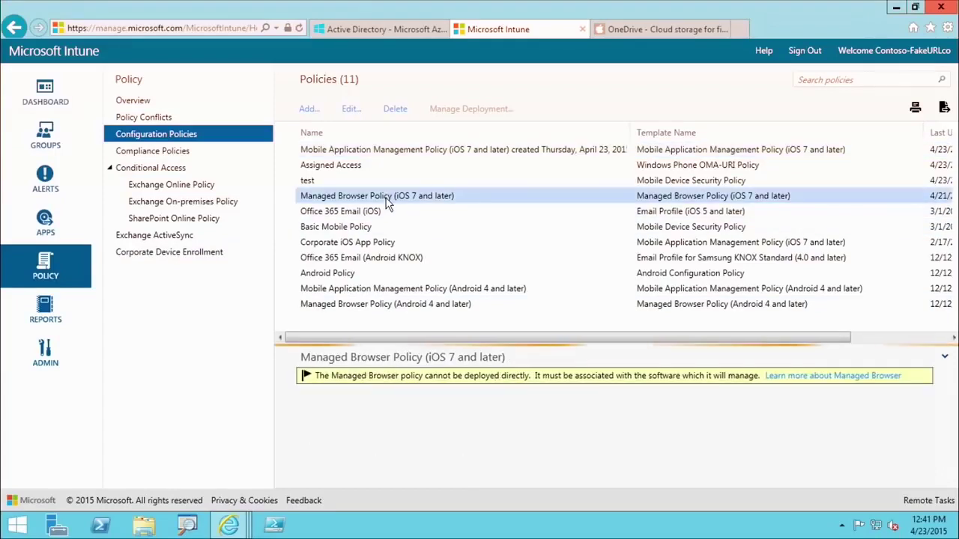
left_click(351, 109)
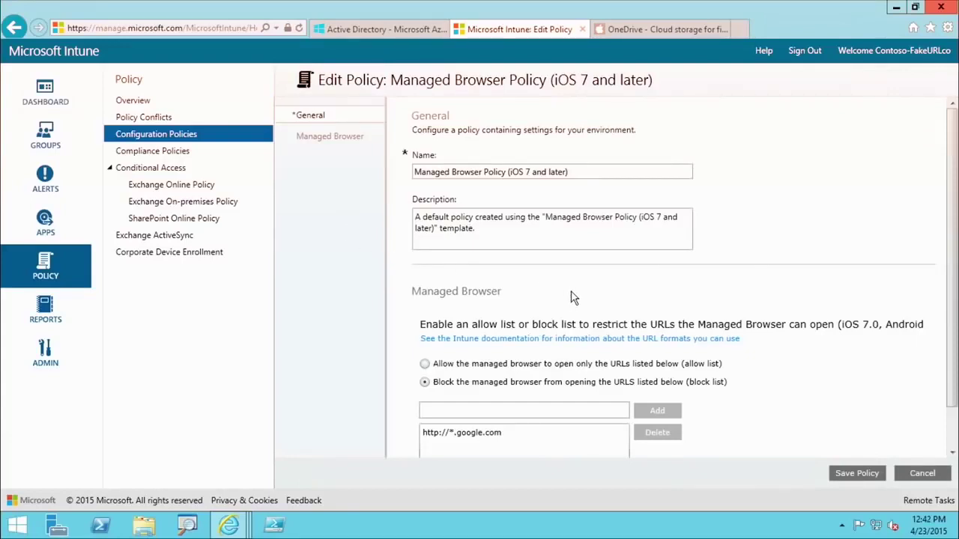
- Switch the managed browser to allow list and back to block list, then cancel the edit
scroll(571, 298, "down", 1)
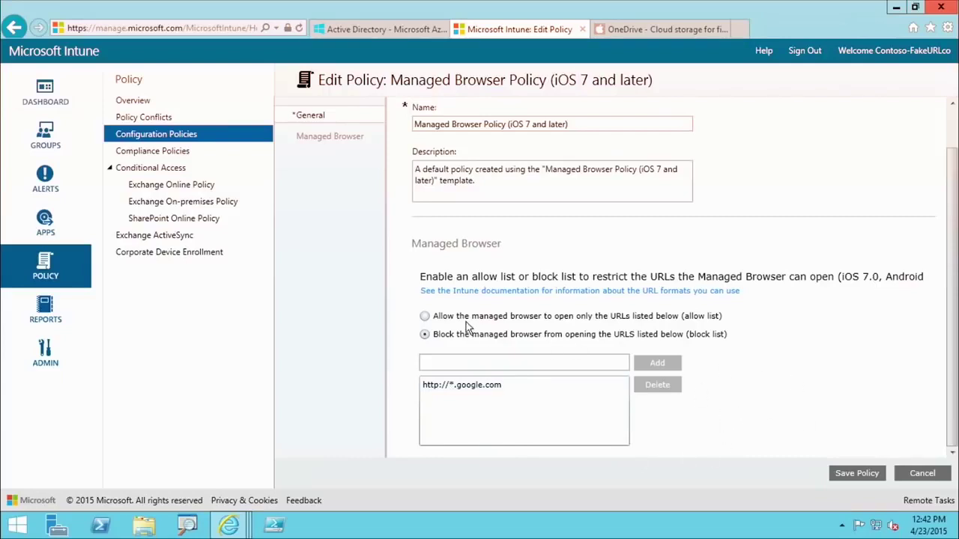
left_click(424, 316)
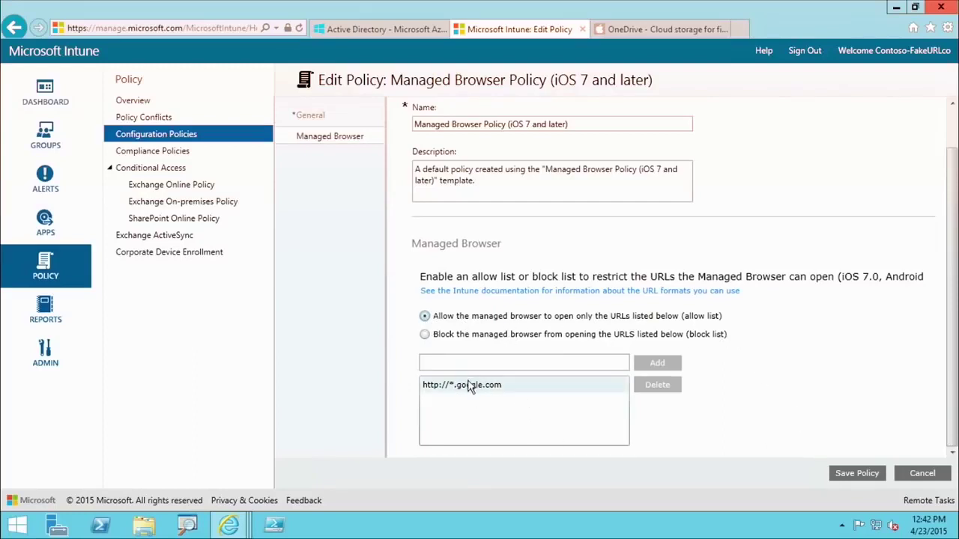
left_click(424, 335)
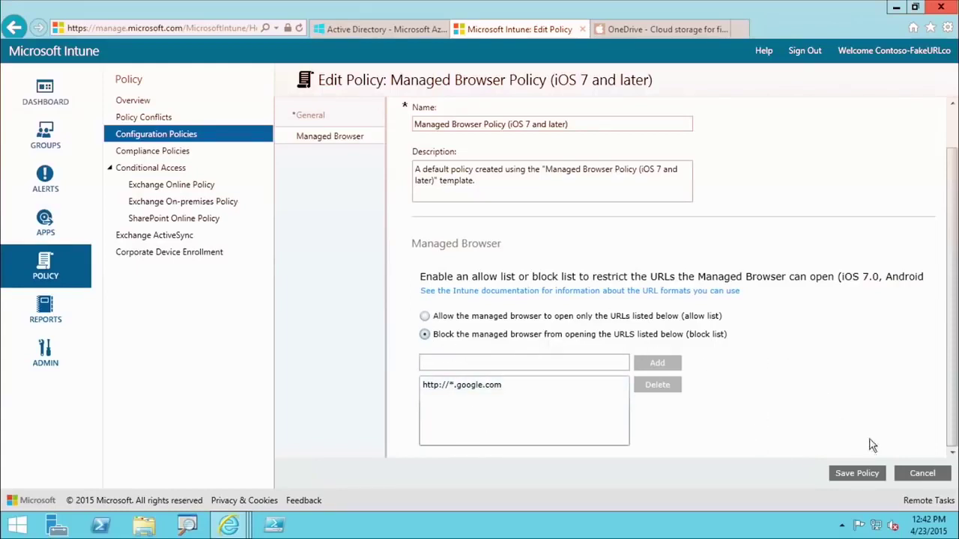
left_click(919, 474)
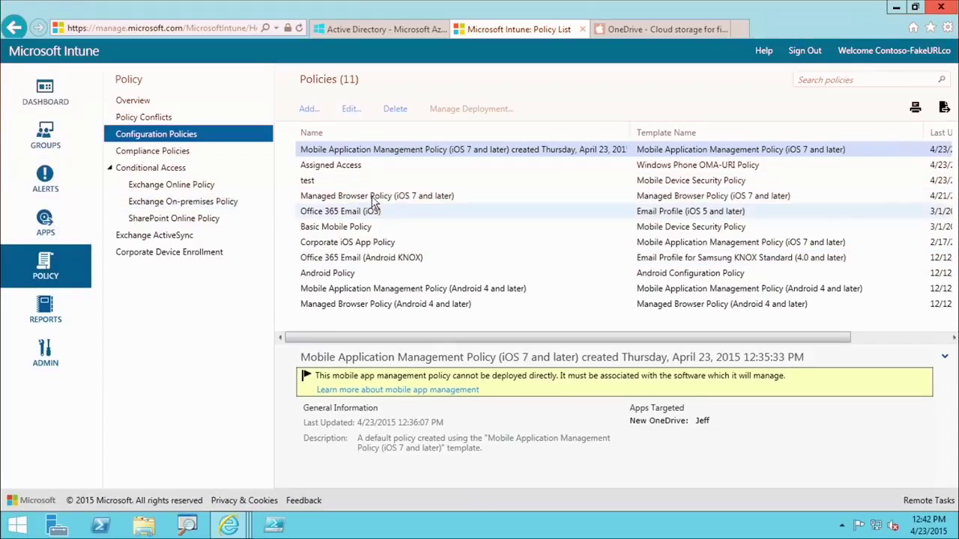
- Open the properties of Managed Browser for iOS from the Apps list
left_click(48, 224)
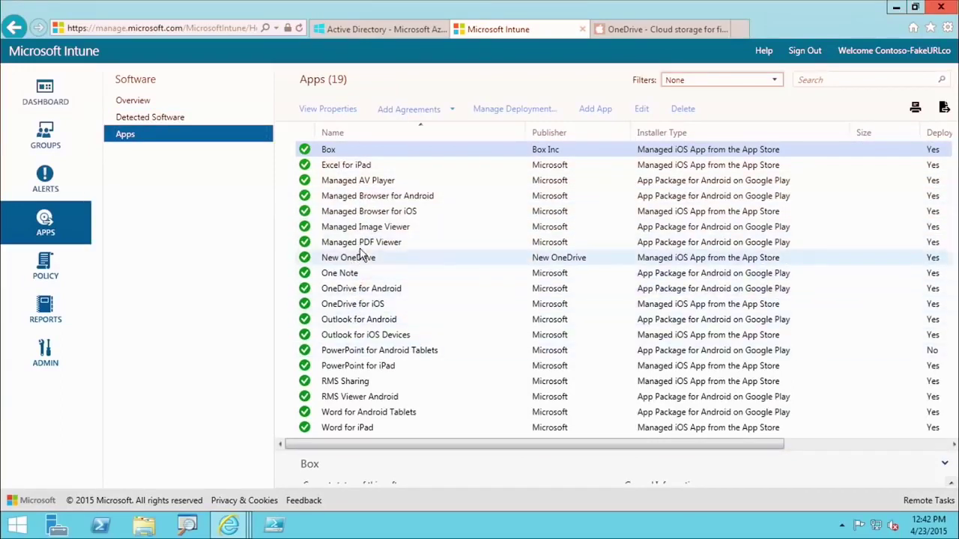
left_click(377, 215)
right_click(377, 217)
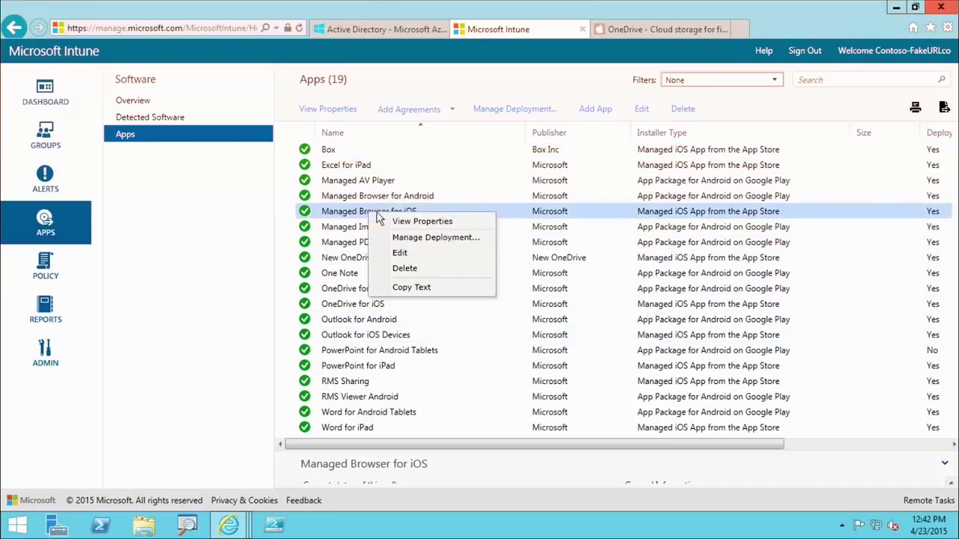
left_click(422, 222)
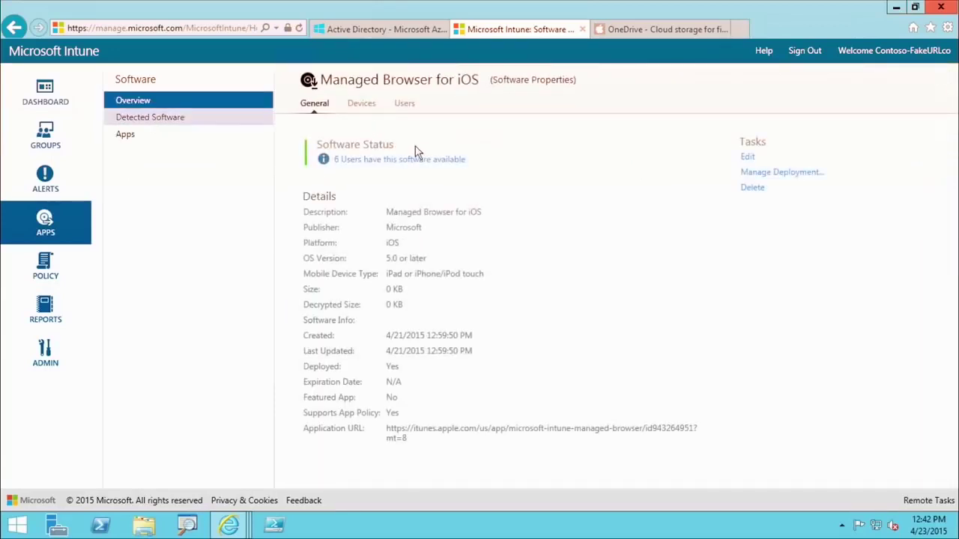
- Review its deployment, confirming Managed Browser Policy (iOS 7 and later) stays assigned, and cancel
left_click(760, 173)
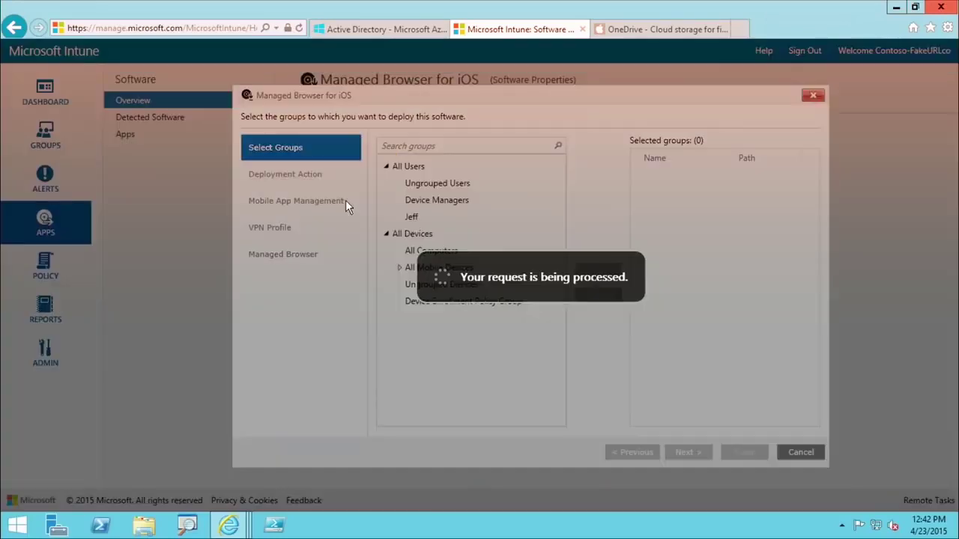
left_click(291, 254)
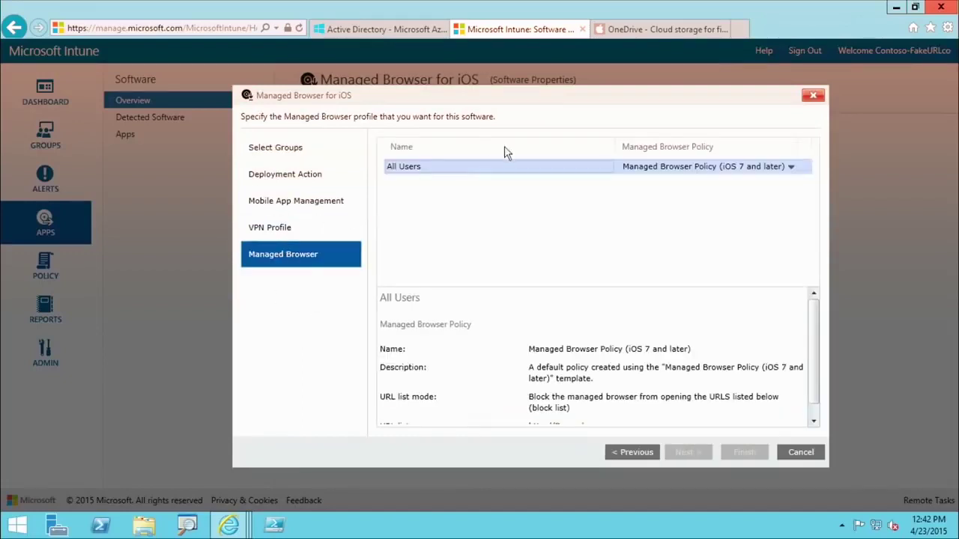
left_click(787, 170)
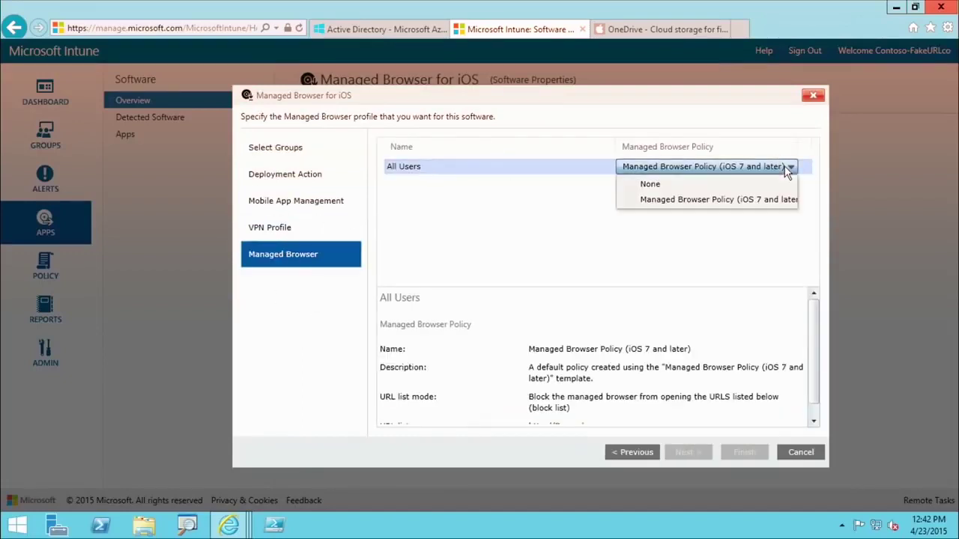
left_click(633, 255)
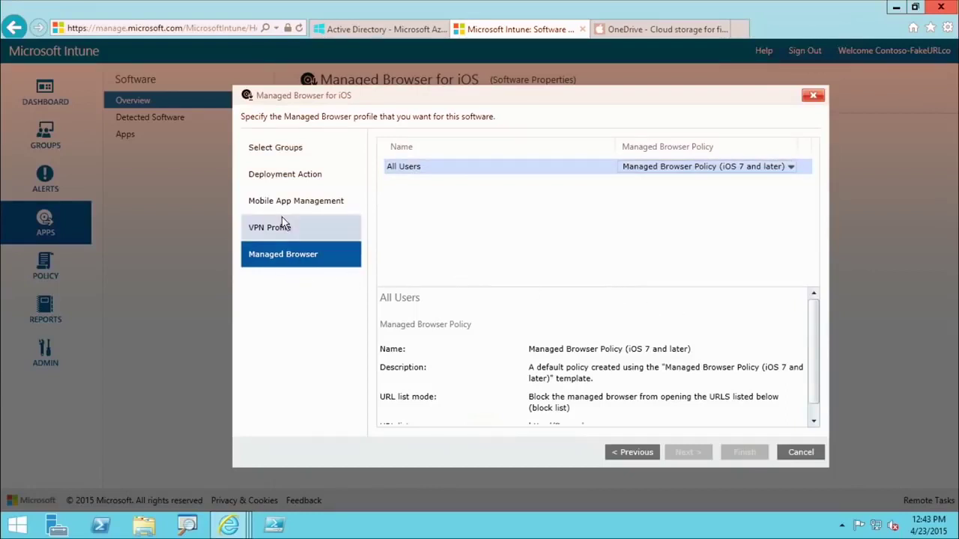
left_click(329, 207)
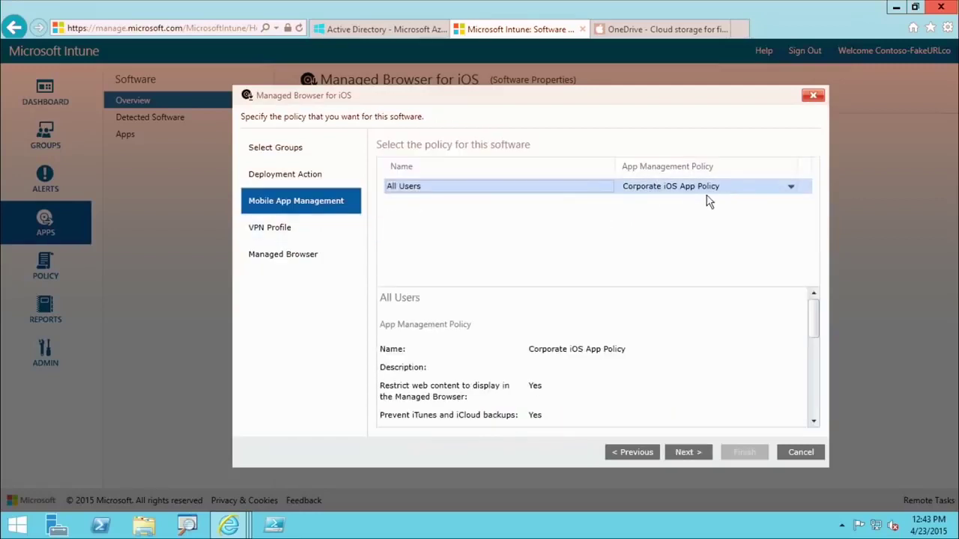
left_click(301, 254)
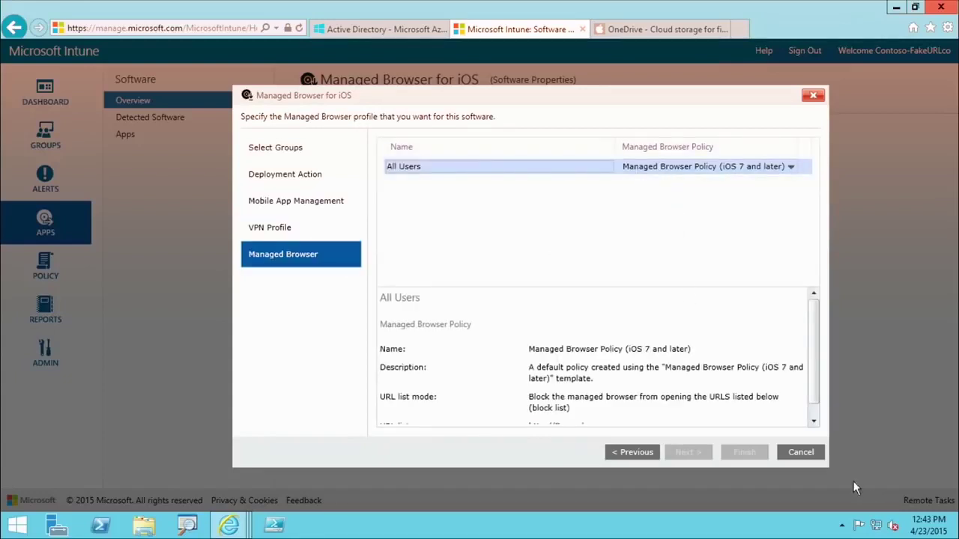
left_click(800, 449)
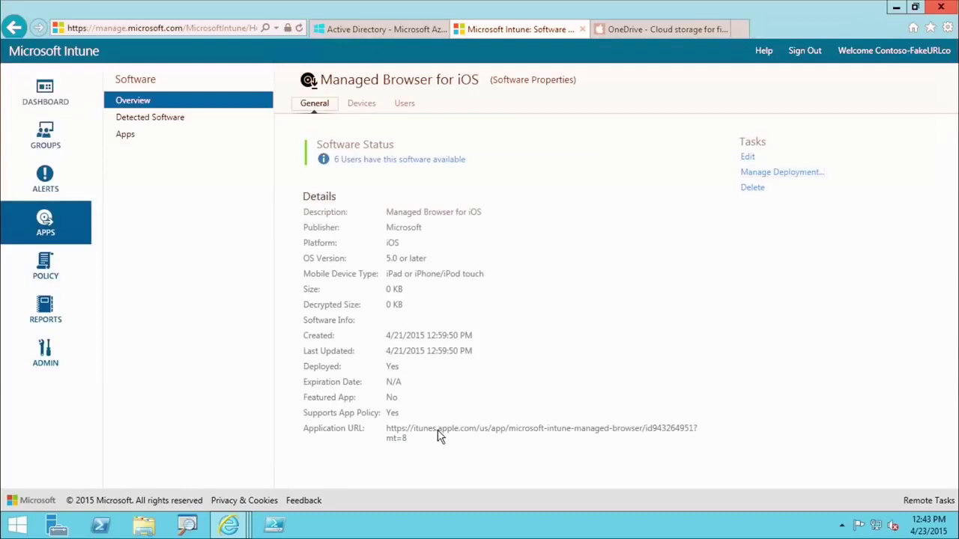
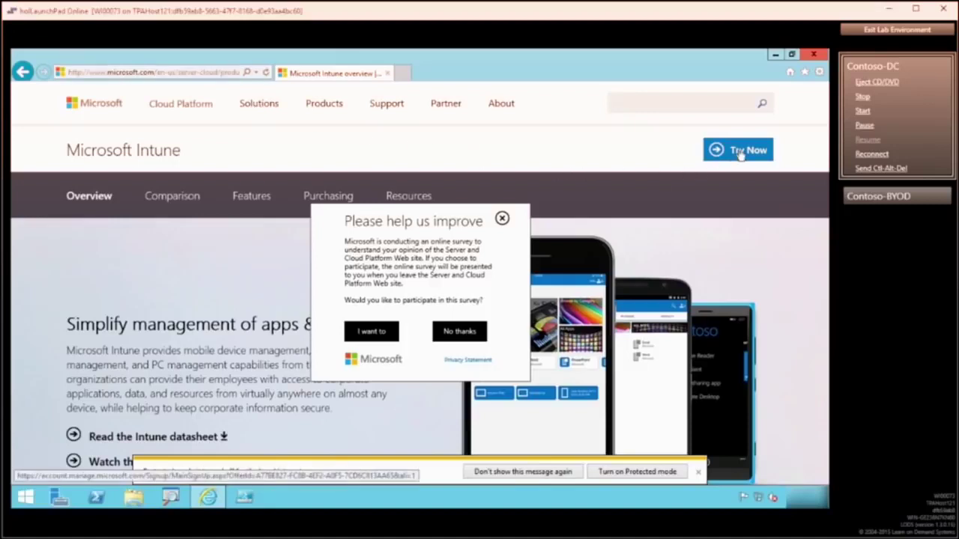
- Start the Intune free-trial sign-up and set the country or region to United States
left_click(740, 152)
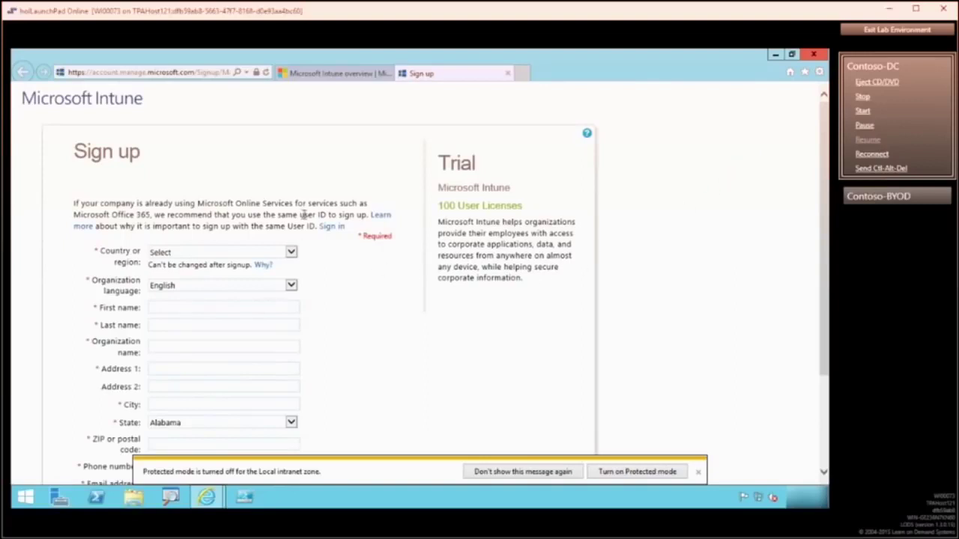
scroll(305, 222, "down", 3)
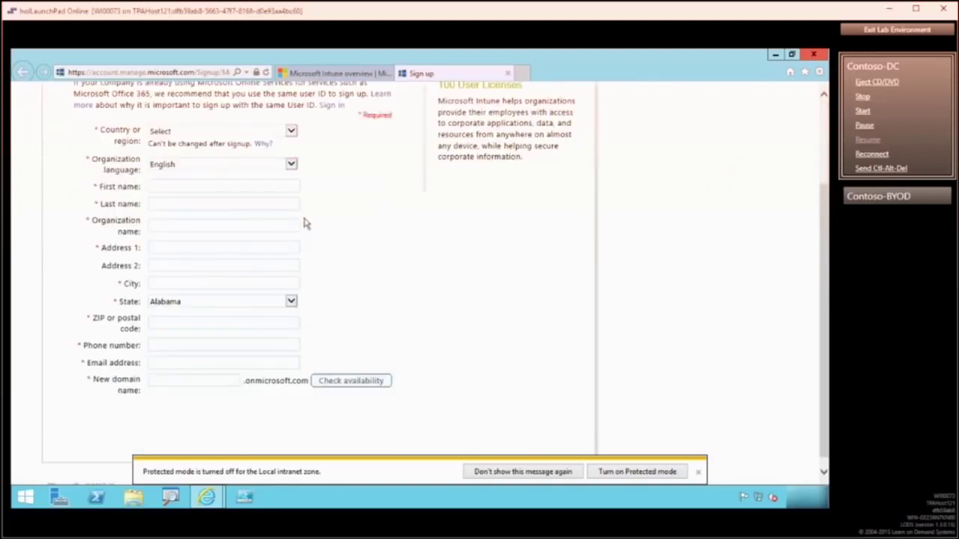
left_click(262, 137)
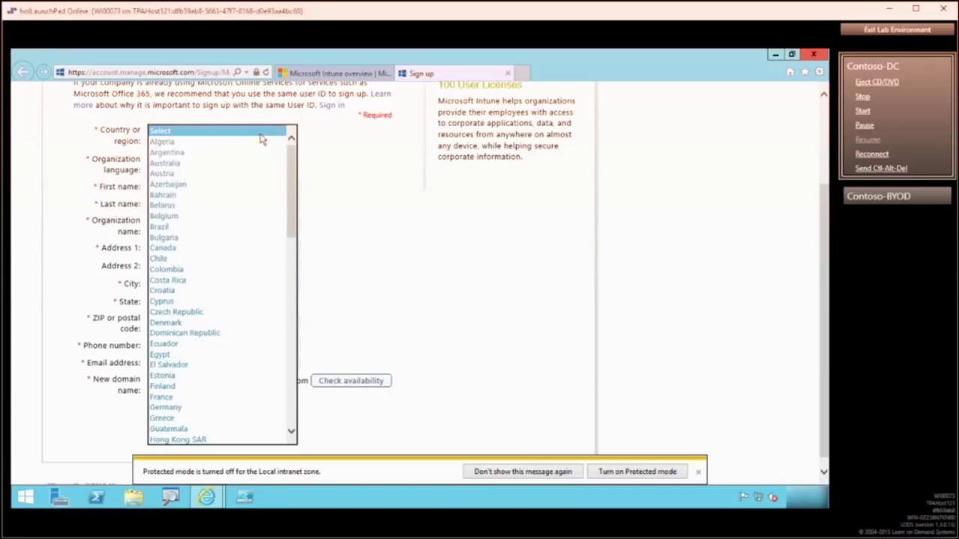
type("un")
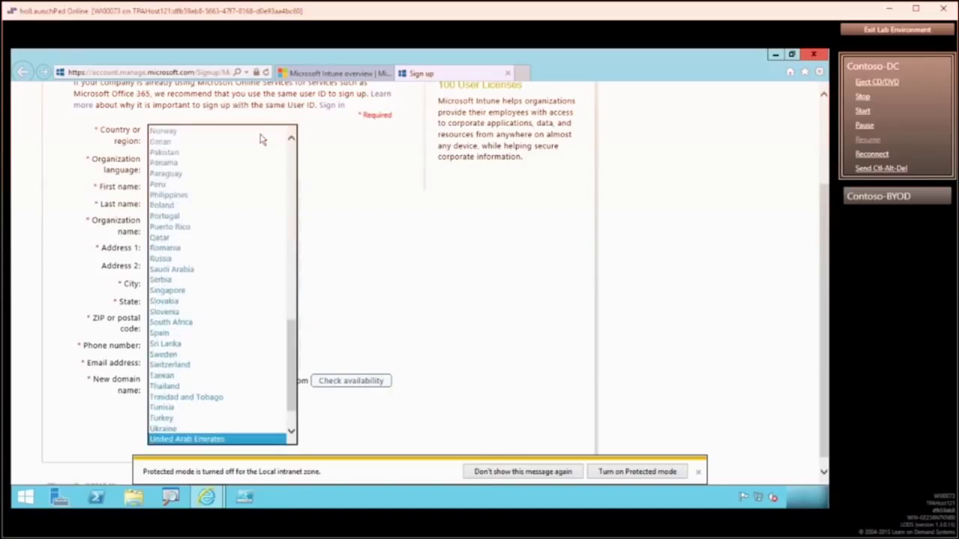
key("Down")
key("Down")
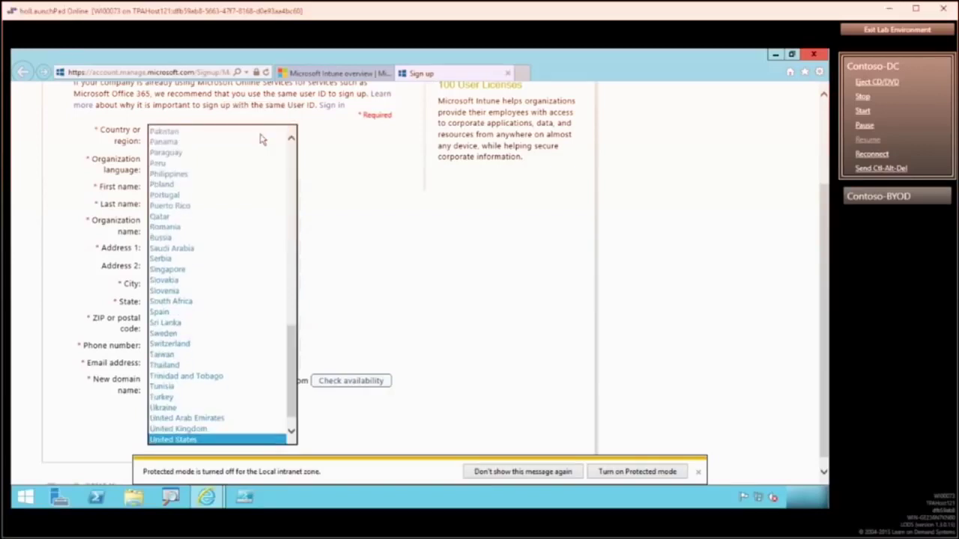
key("Return")
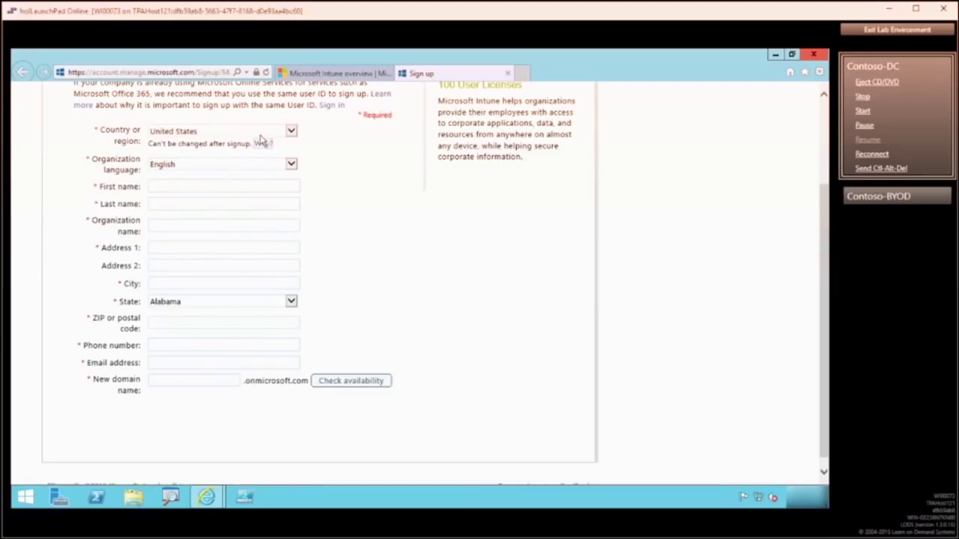
- Enter the admin's first and last name and the organization name Contoso
left_click(178, 185)
key("Tab")
key("Tab")
type("Contoso")
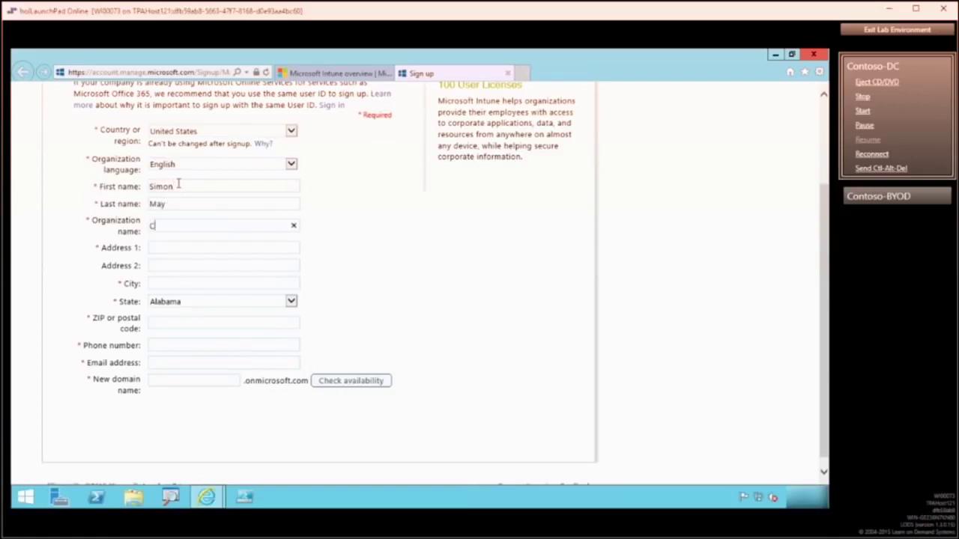
- Fill in the company street address and city, and set the state to Washington
key("Tab")
type("One M")
key("BackSpace")
key("BackSpace")
type("Microsoft Way")
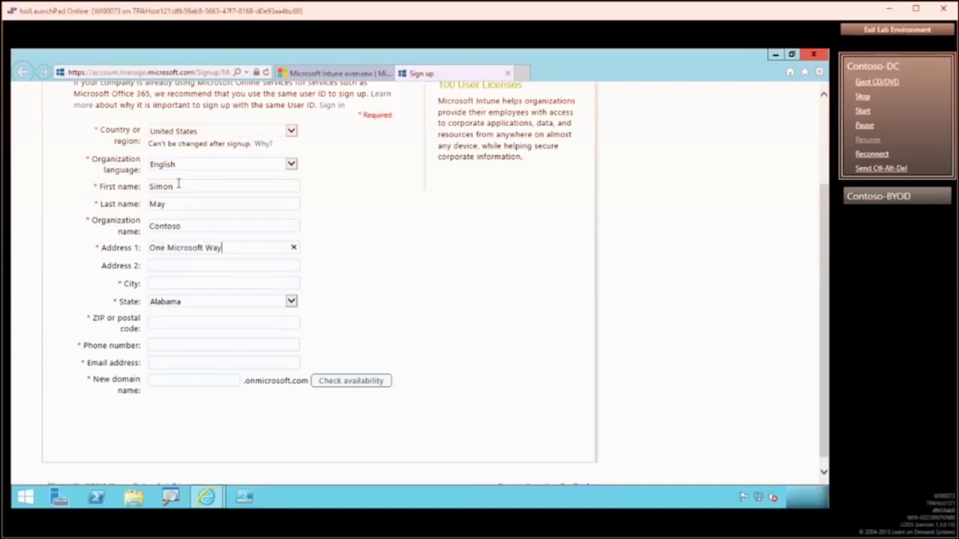
key("Tab")
type("R")
key("BackSpace")
key("Tab")
type("Redmond")
key("Tab")
key("w")
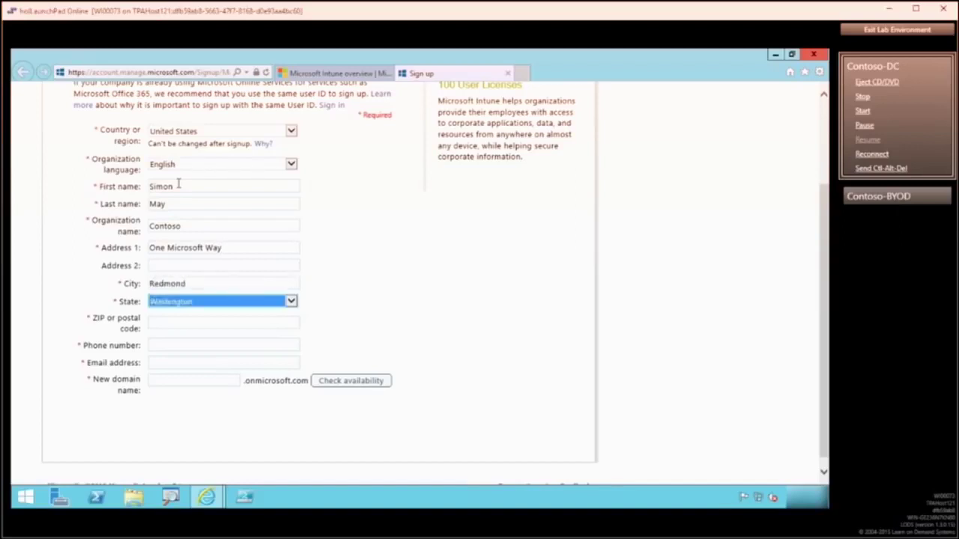
- Enter the company's ZIP code and the admin's contact e-mail address
key("Tab")
type("980")
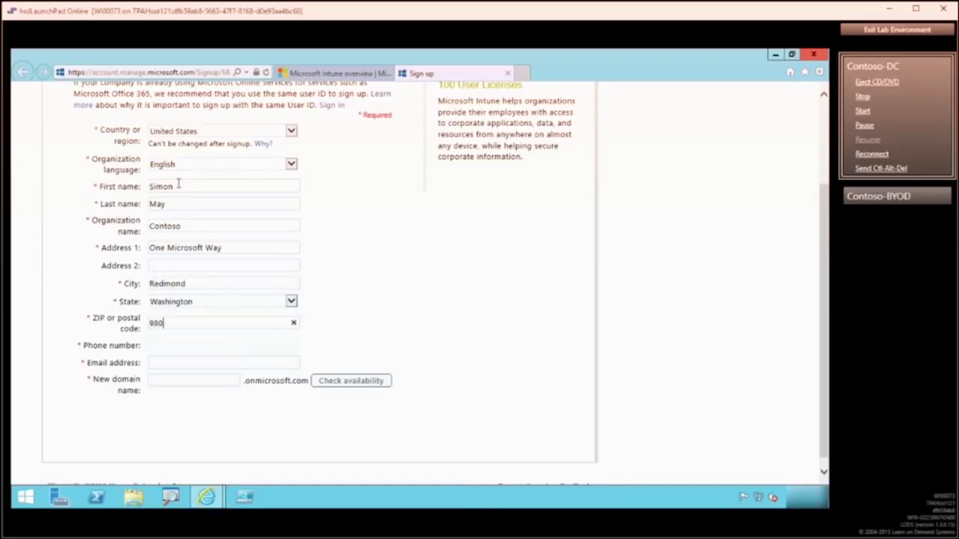
type("52")
key("Tab")
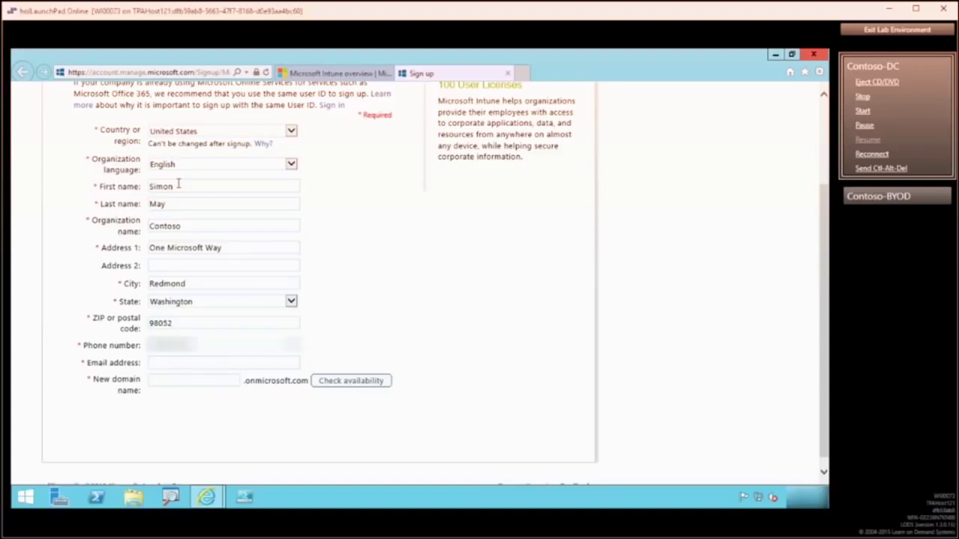
key("Tab")
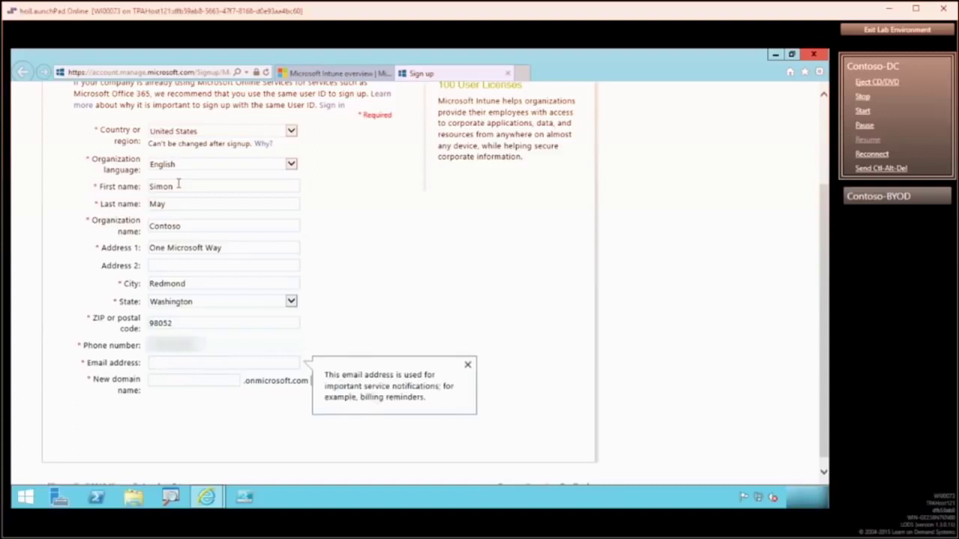
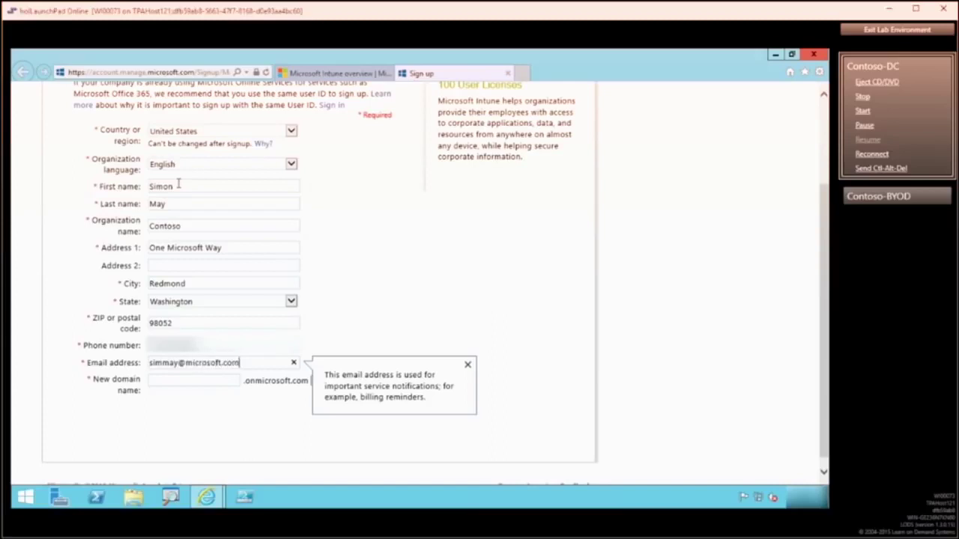
key("Tab")
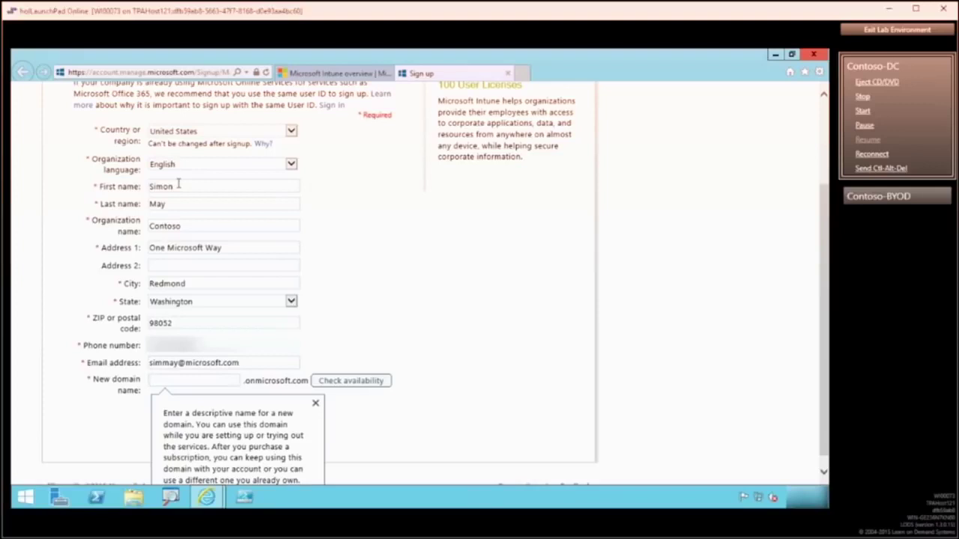
- Claim the available domain jumpstartill and create user ID admin with a confirmed password
type("jumpstartill")
left_click(363, 384)
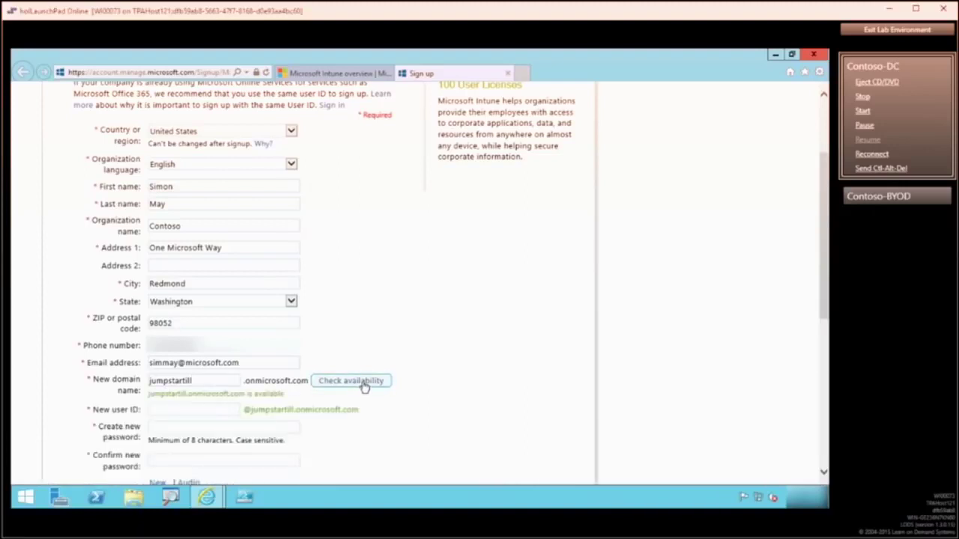
left_click(208, 404)
type("admin")
key("Tab")
type("********")
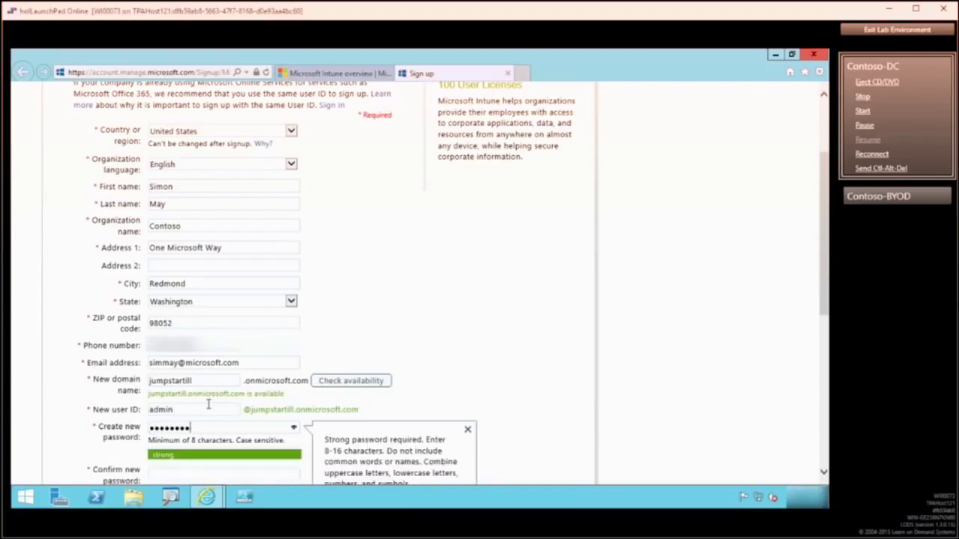
key("Tab")
type("*****")
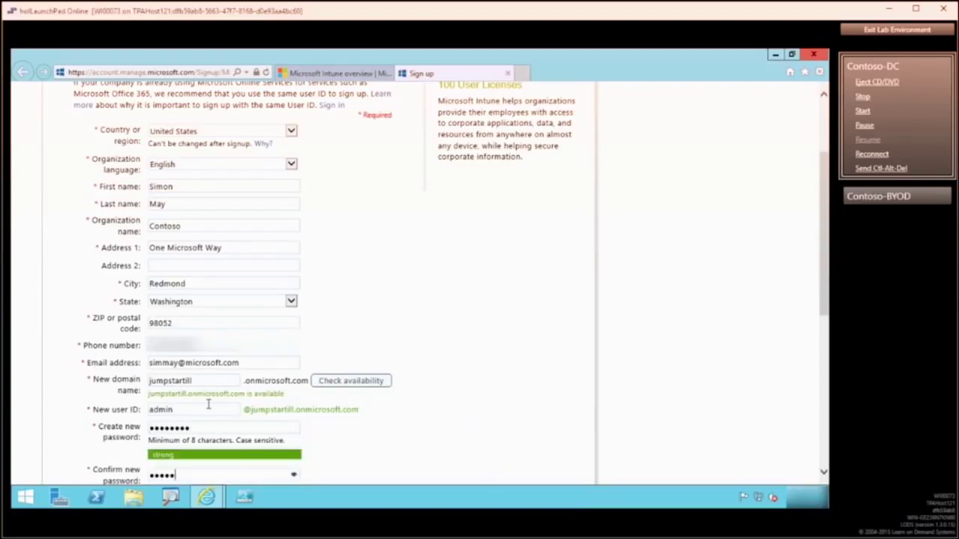
type("****")
left_click(827, 465)
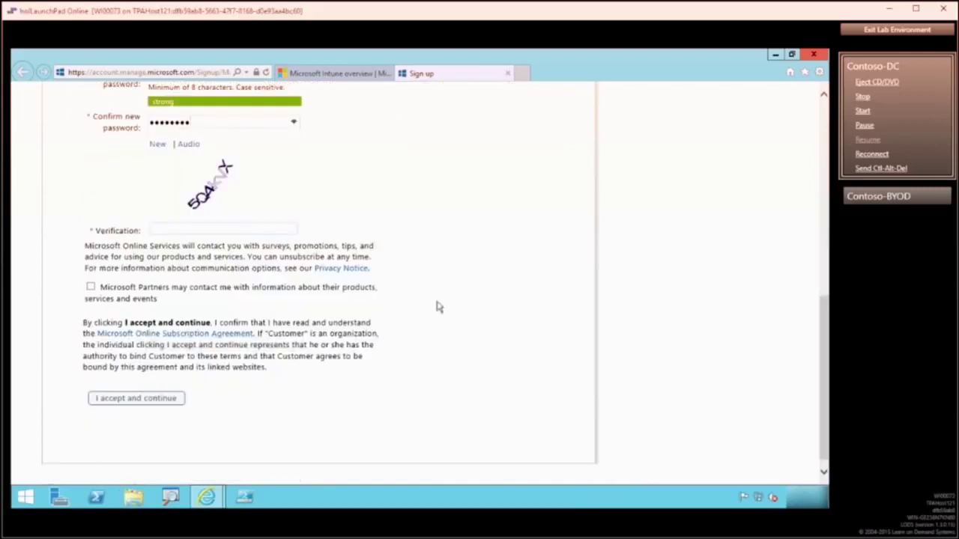
- Enter the verification code and accept the subscription agreement to create the trial account
left_click(167, 230)
left_click(120, 401)
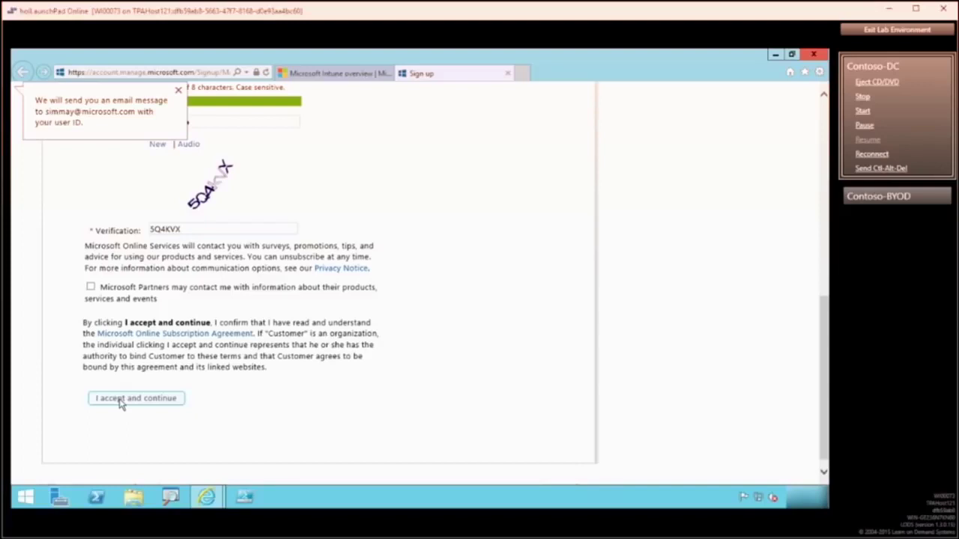
left_click(120, 399)
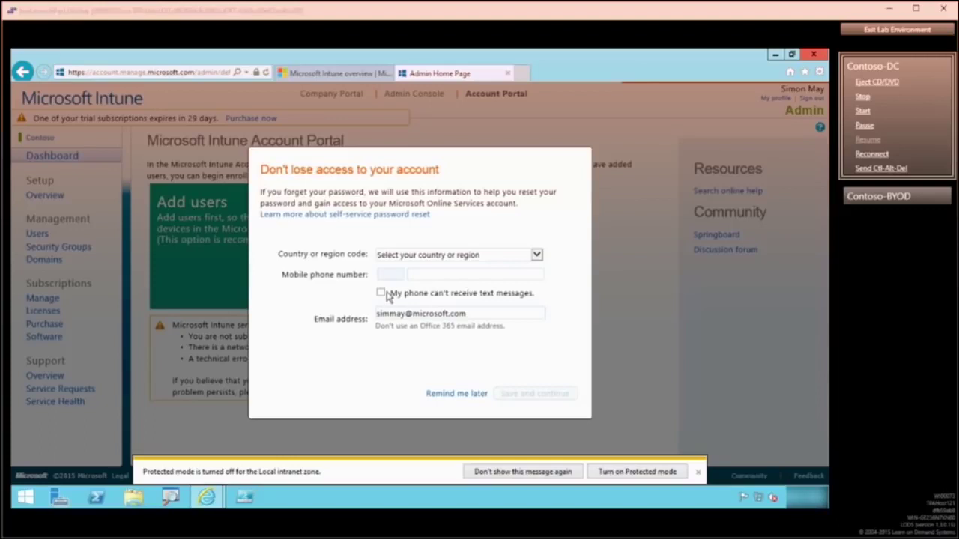
- Postpone the account-recovery prompt and close Internet Explorer with all its tabs
left_click(455, 394)
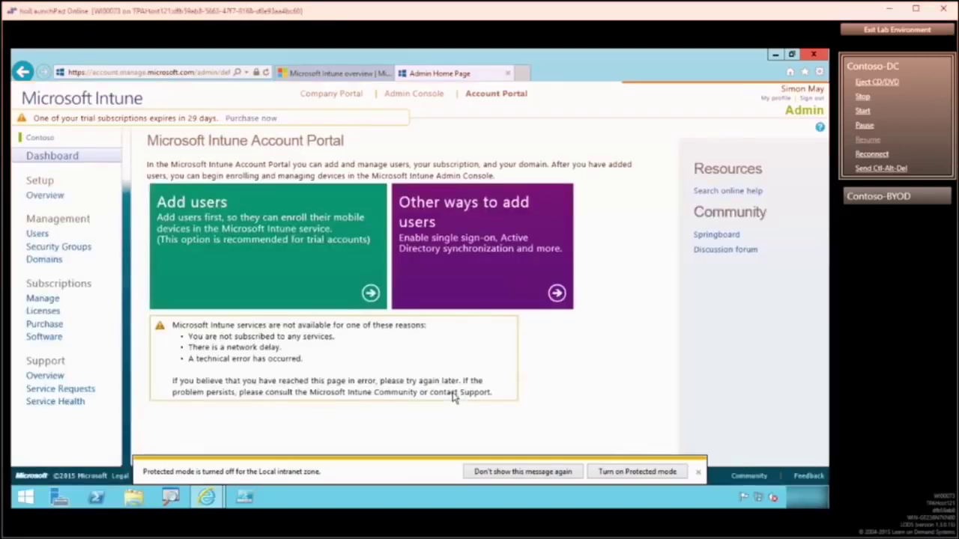
left_click(820, 56)
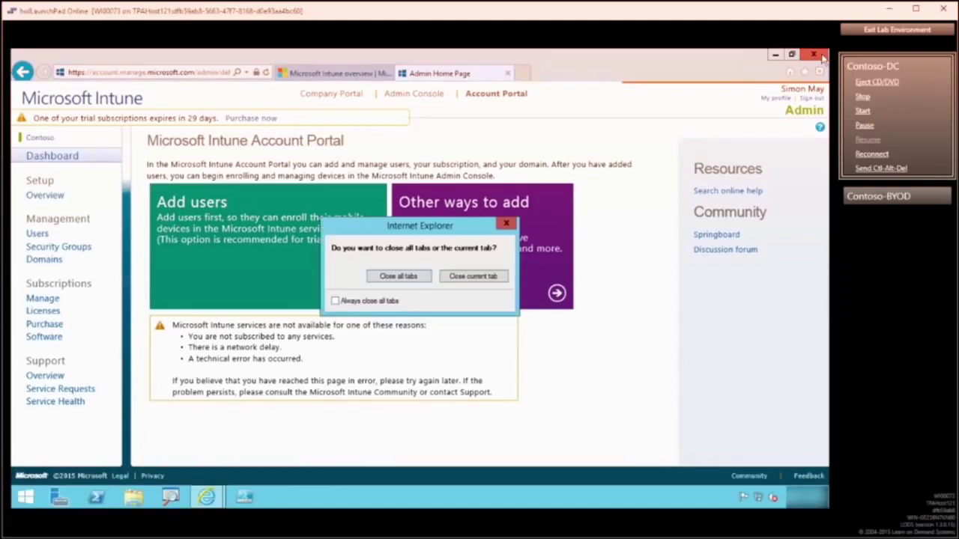
left_click(399, 277)
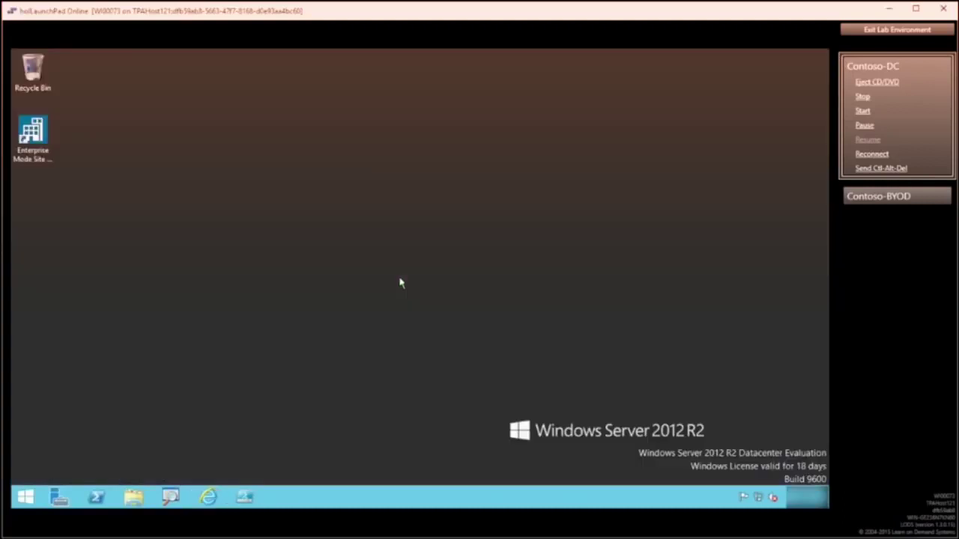
- Sign in to the Contoso-BYOD machine as Administrator with the account password
left_click(869, 200)
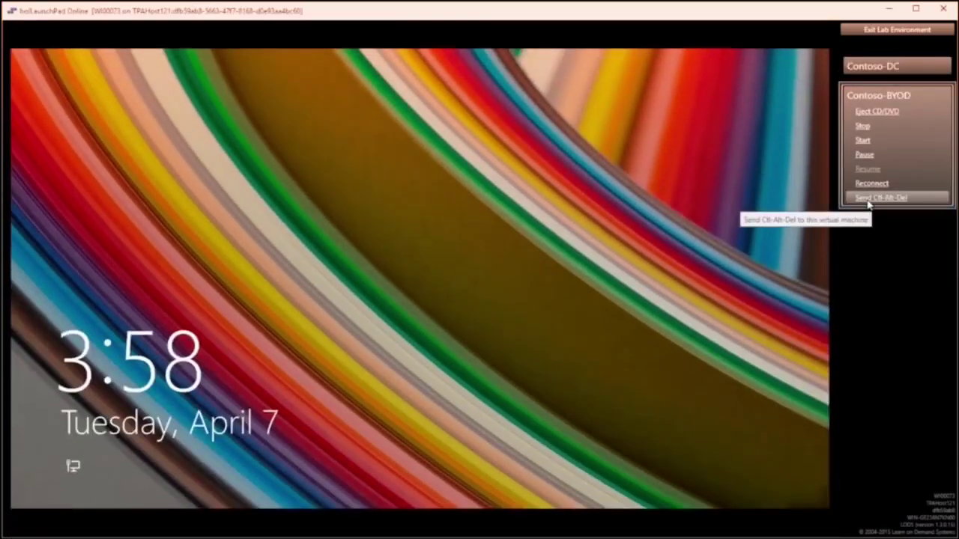
left_click(432, 322)
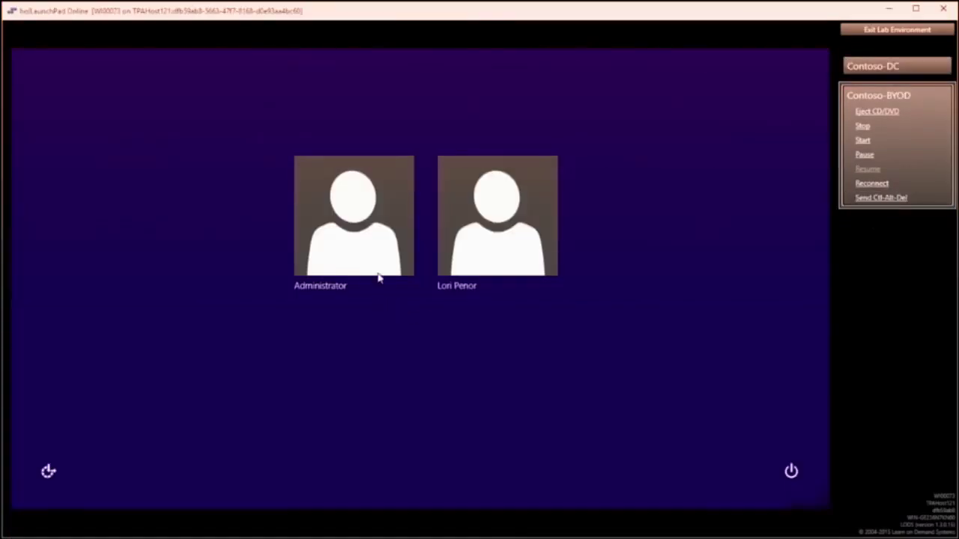
left_click(379, 252)
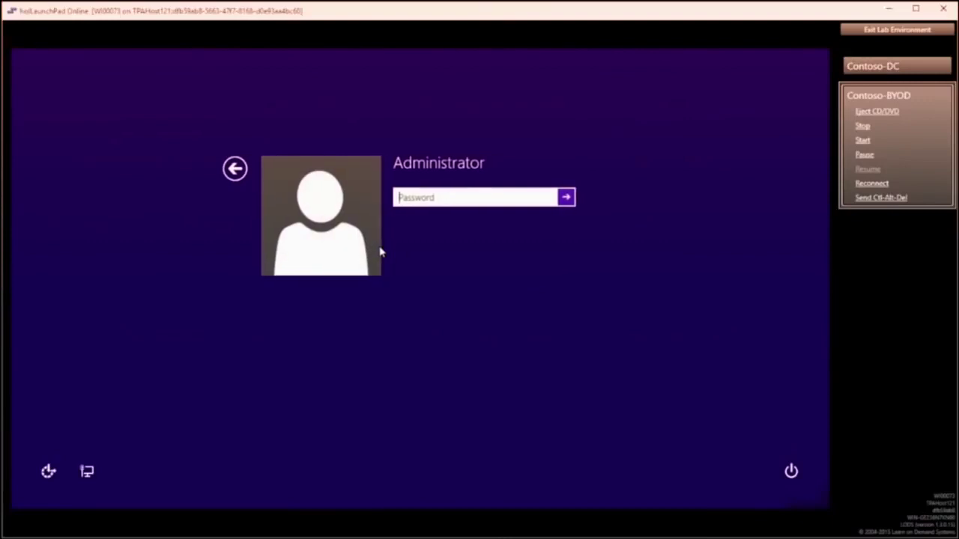
key("Return")
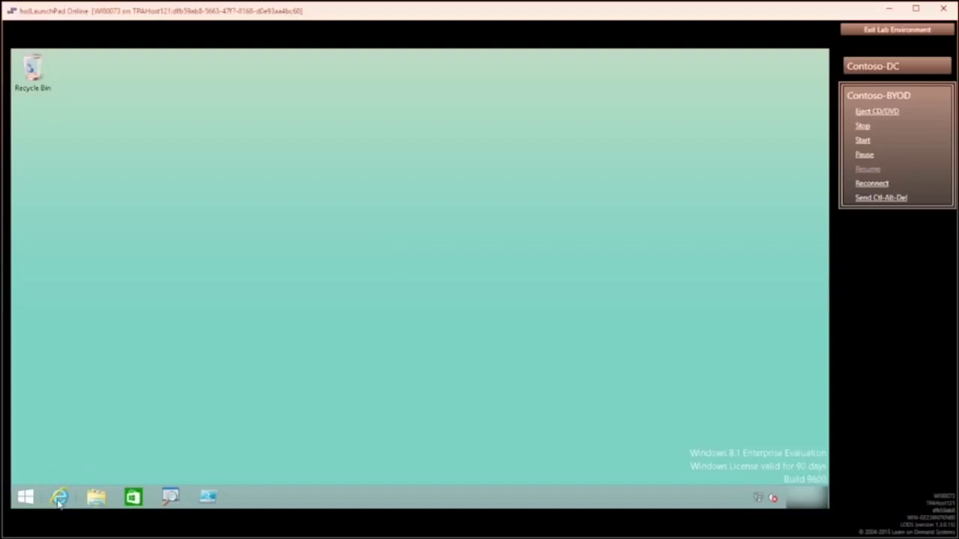
- Launch the browser and go to manage.microsoft.com
left_click(59, 497)
left_click(128, 71)
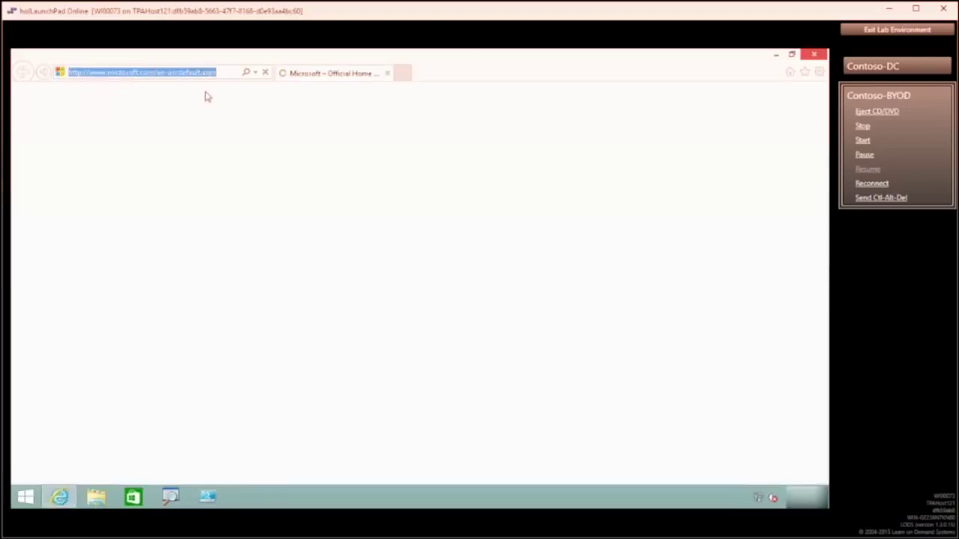
type("manage")
key("Return")
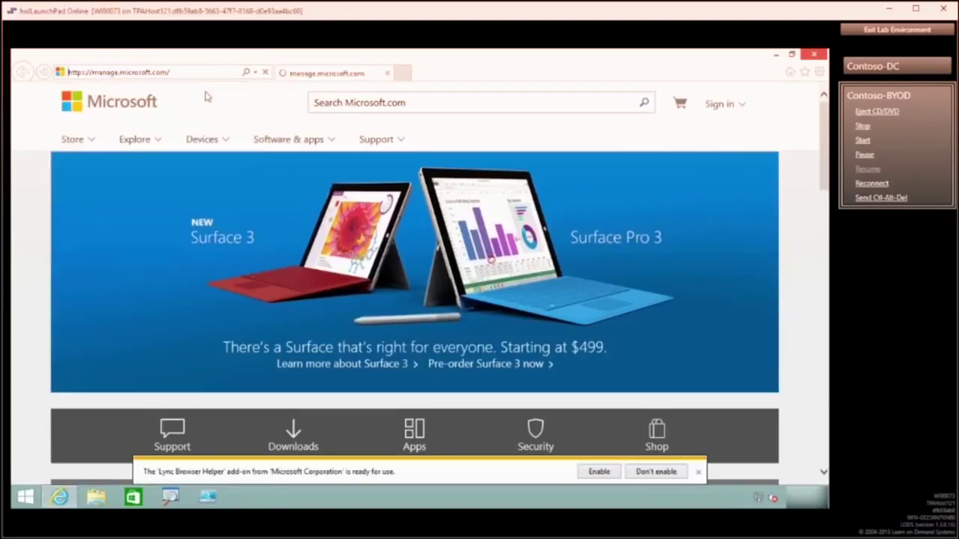
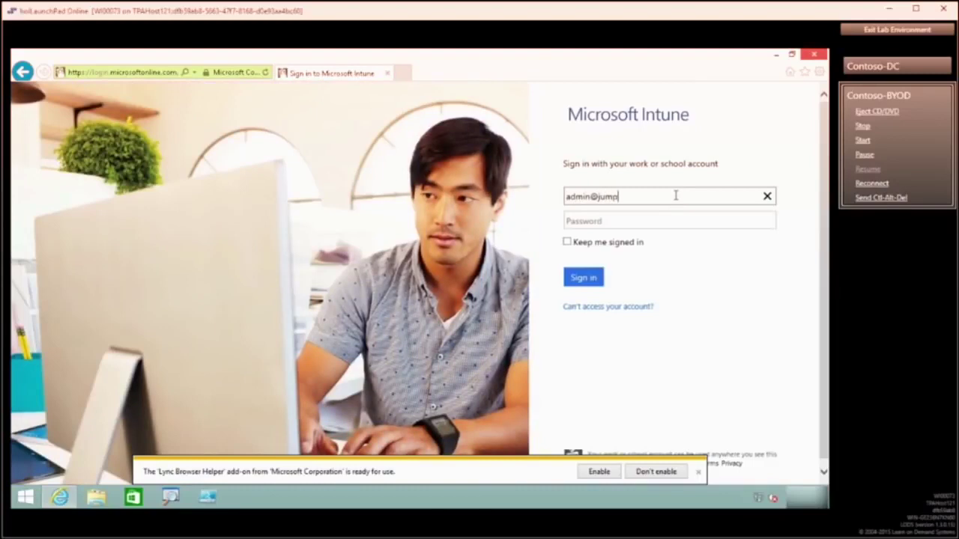
- Sign in with the admin work account and let the browser store the password
key("Tab")
key("Return")
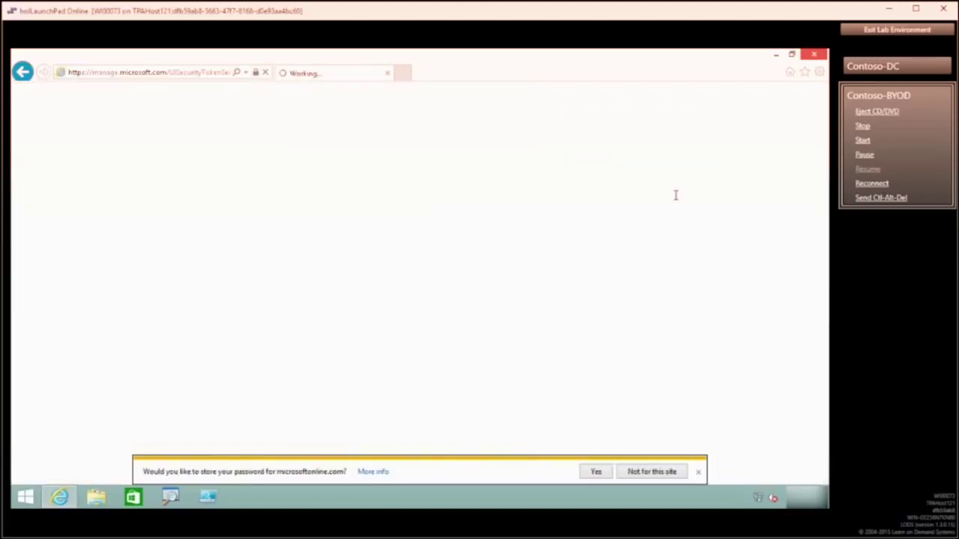
left_click(599, 473)
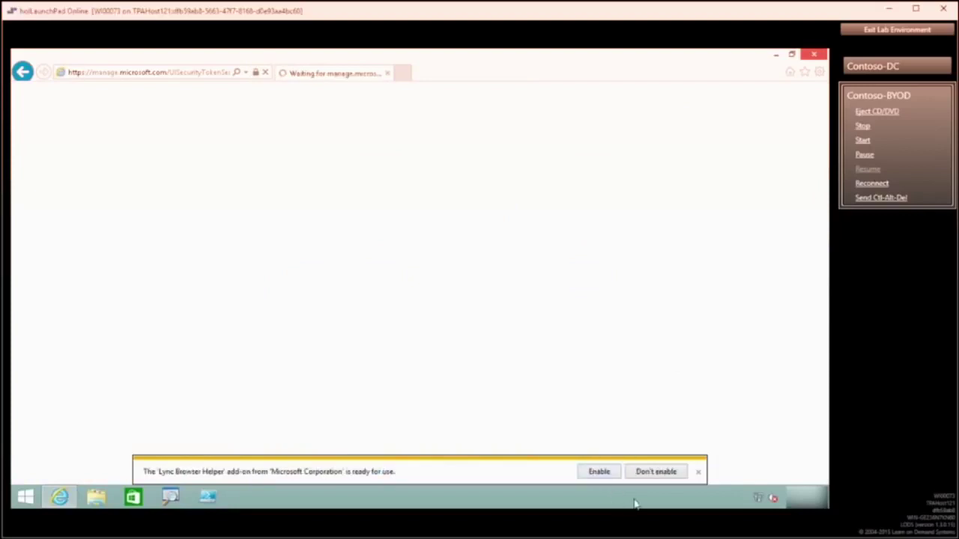
- Decline enabling the Lync Browser Helper add-on so the Intune dashboard can load
left_click(655, 472)
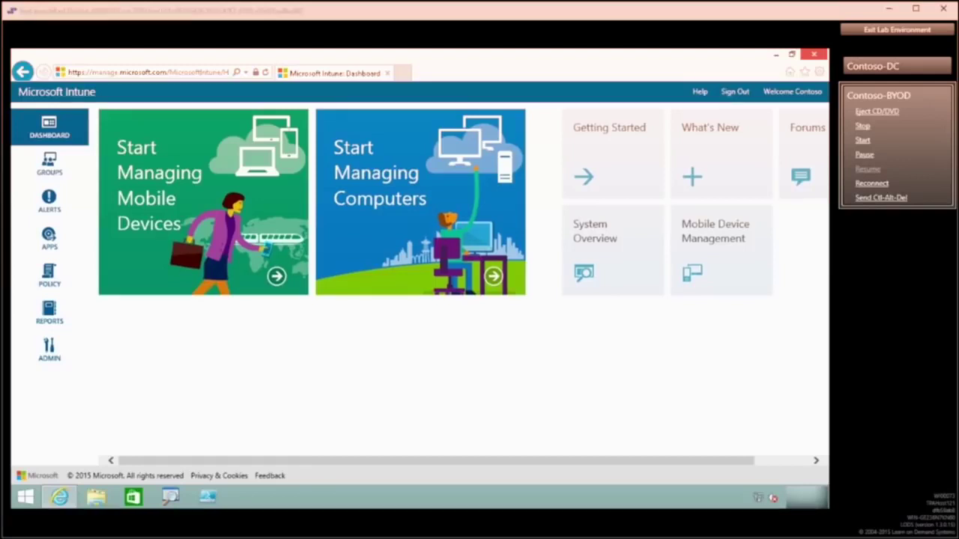
- In Admin, review the service status, then list all alert types under Alerts and Notifications
left_click(50, 352)
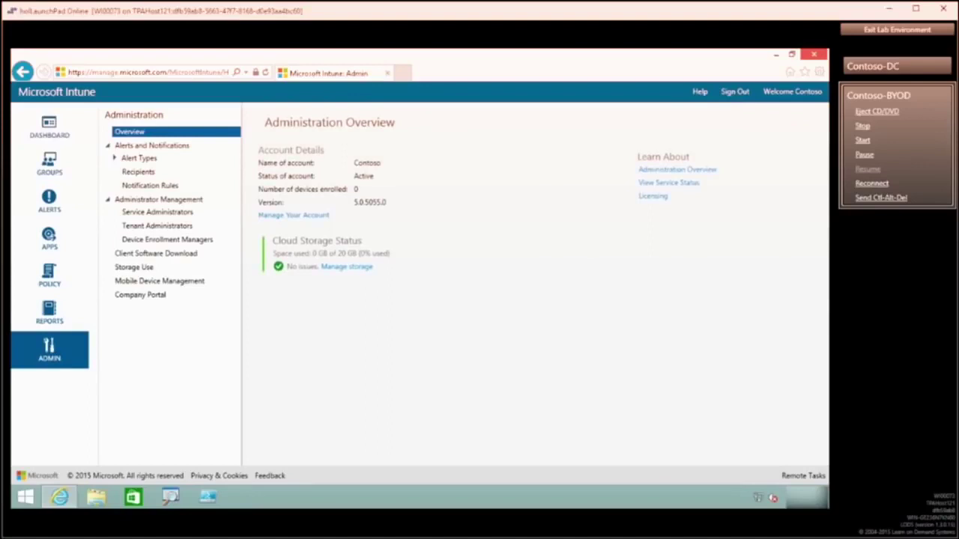
left_click(680, 186)
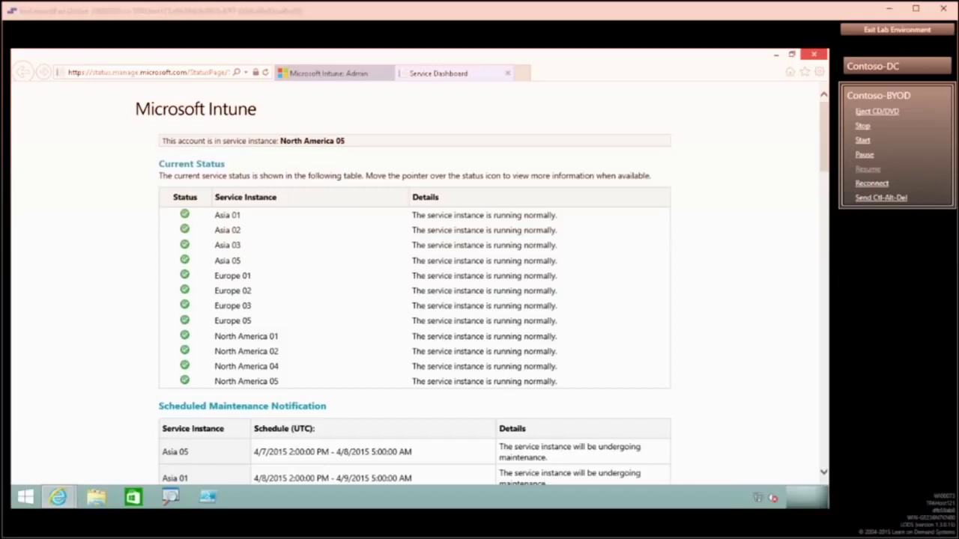
left_click(508, 75)
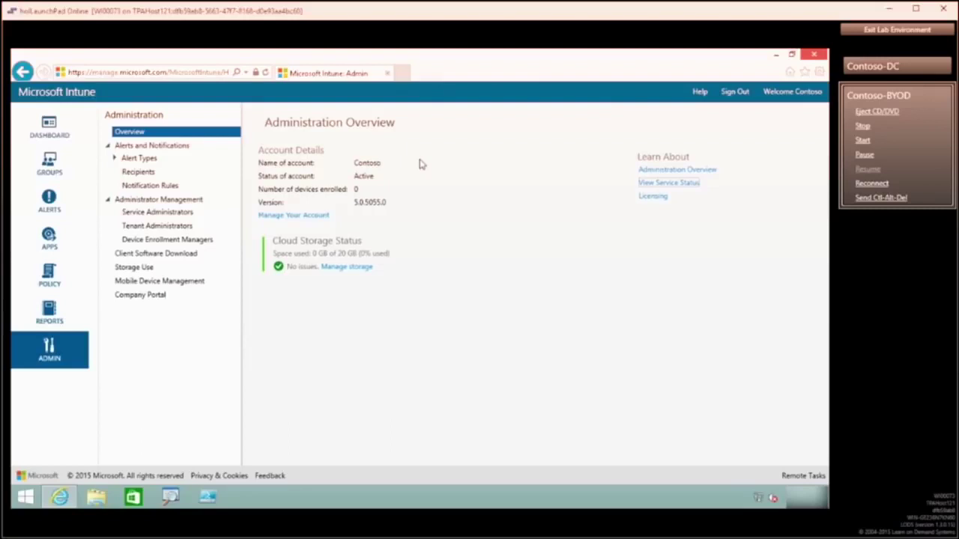
left_click(149, 147)
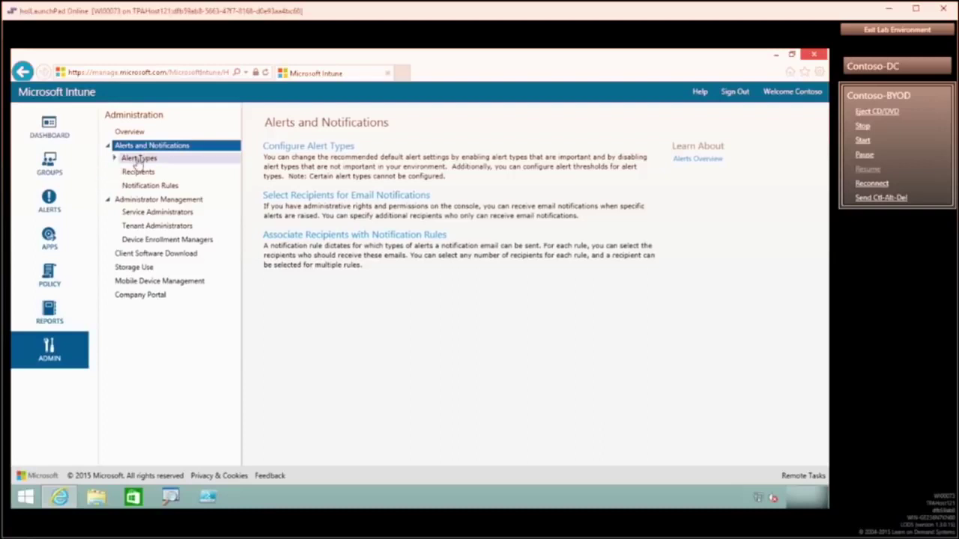
left_click(138, 160)
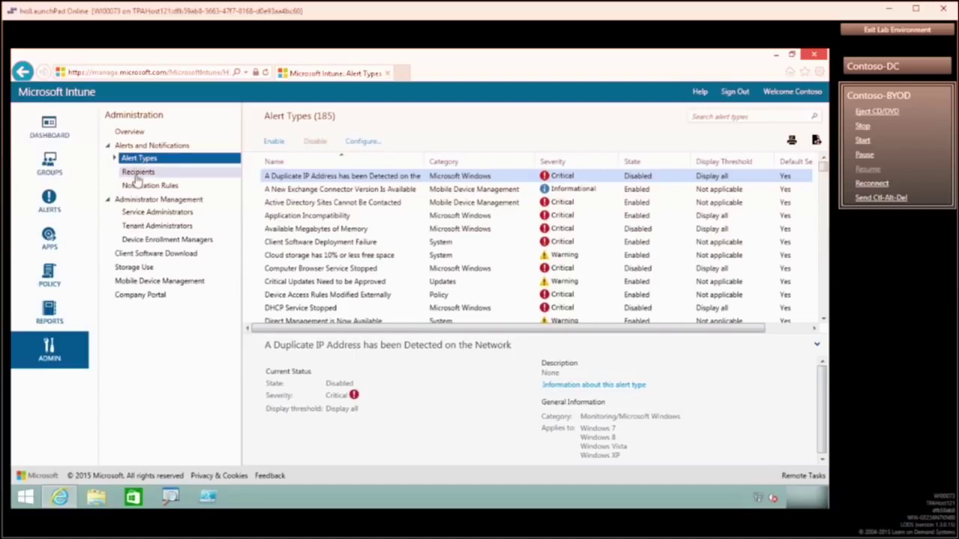
- View the empty Recipients list, then the five built-in Notification Rules
left_click(137, 173)
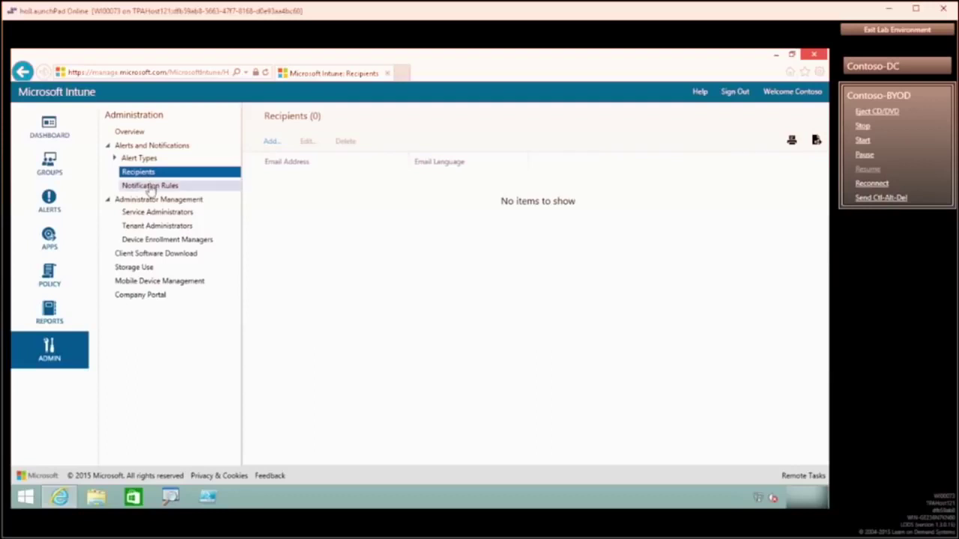
left_click(151, 186)
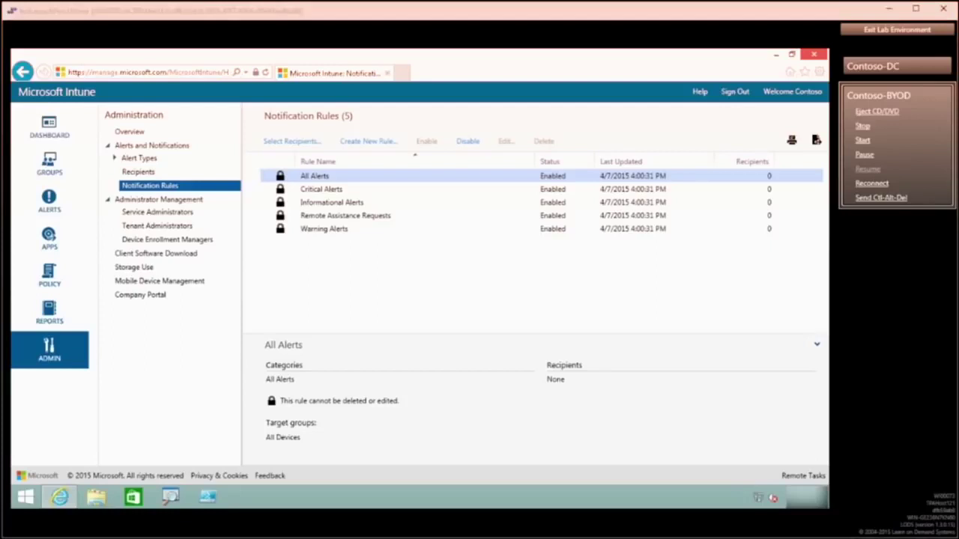
- Show the Administrator Management page in the Administration tree
left_click(210, 204)
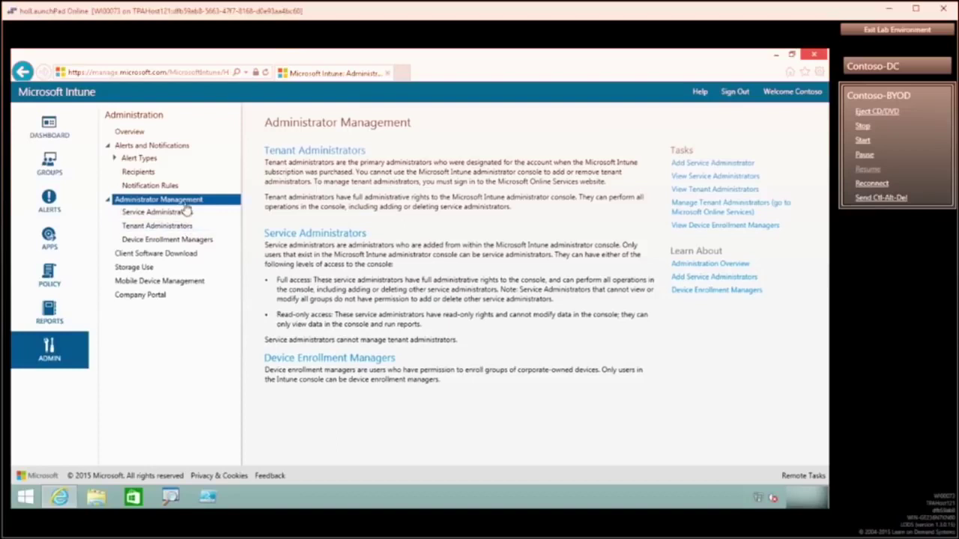
- Review the Service Administrators and Tenant Administrators lists, ending on the empty Device Enrollment Managers list
left_click(185, 214)
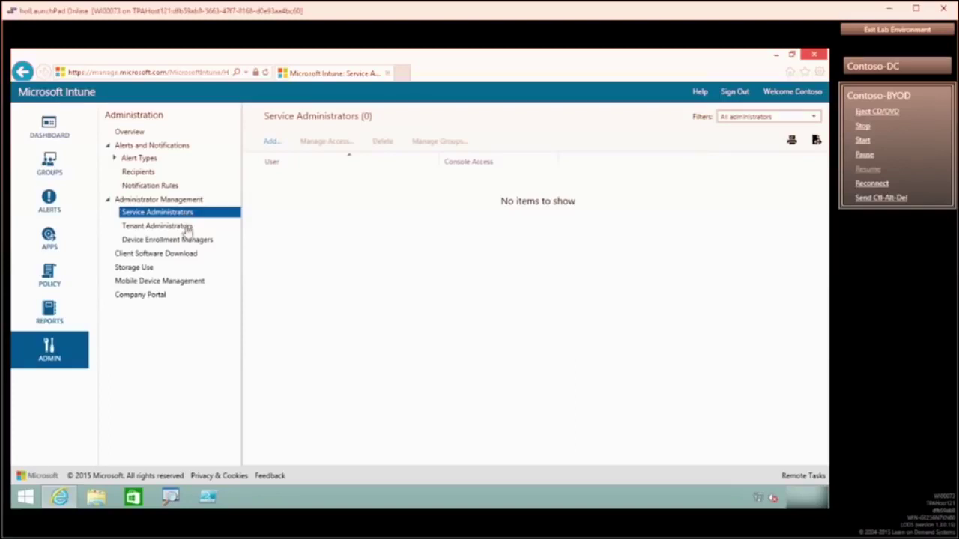
left_click(187, 227)
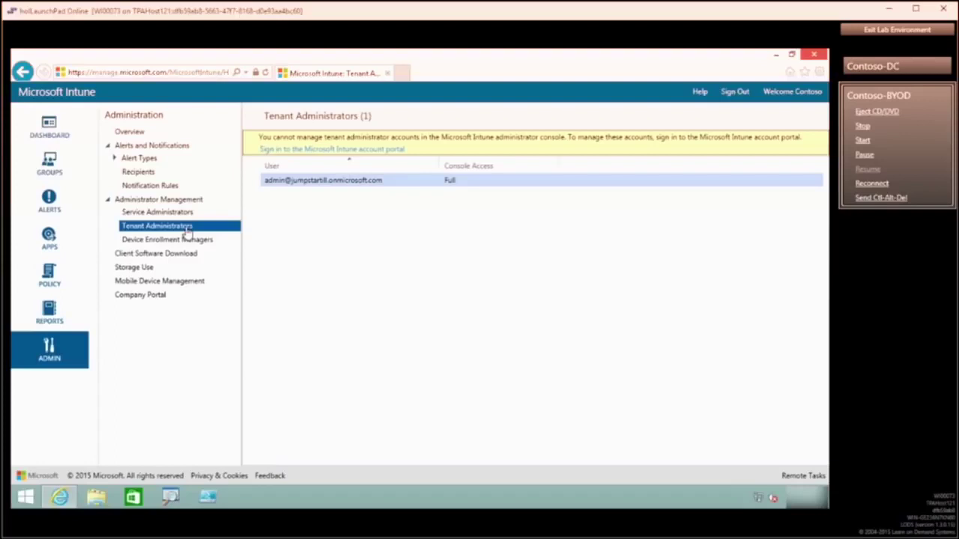
left_click(187, 241)
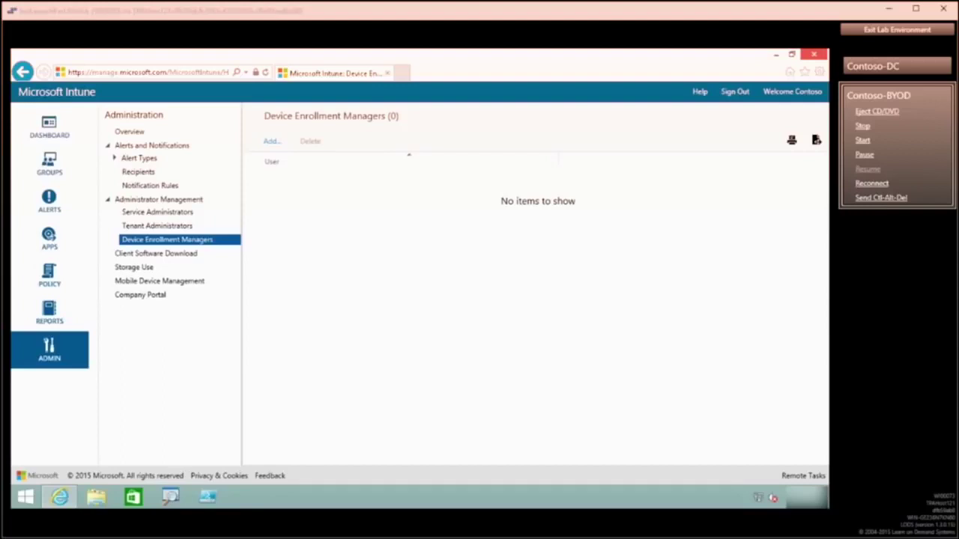
- Look over Client Software Download and Company Portal settings, then view Mobile Device Management
left_click(187, 255)
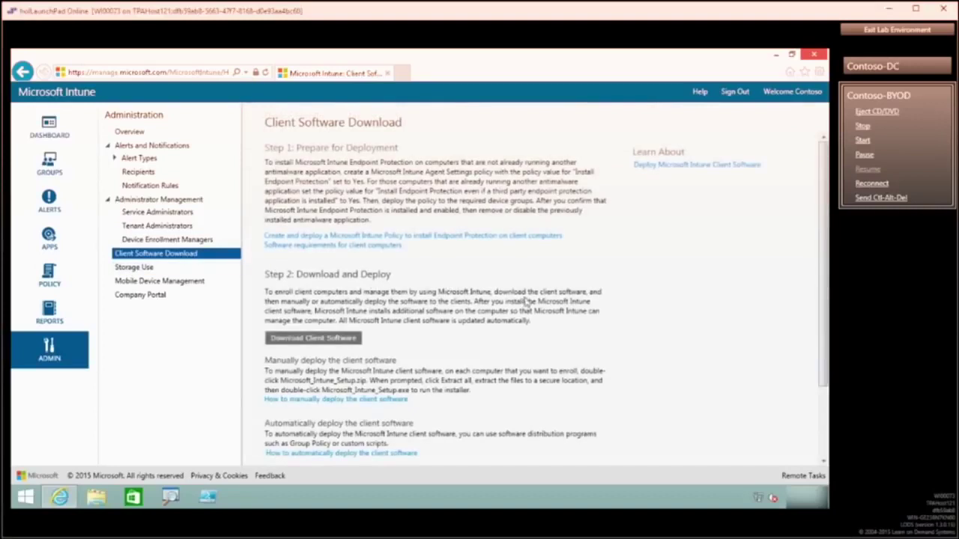
scroll(411, 315, "down", 1)
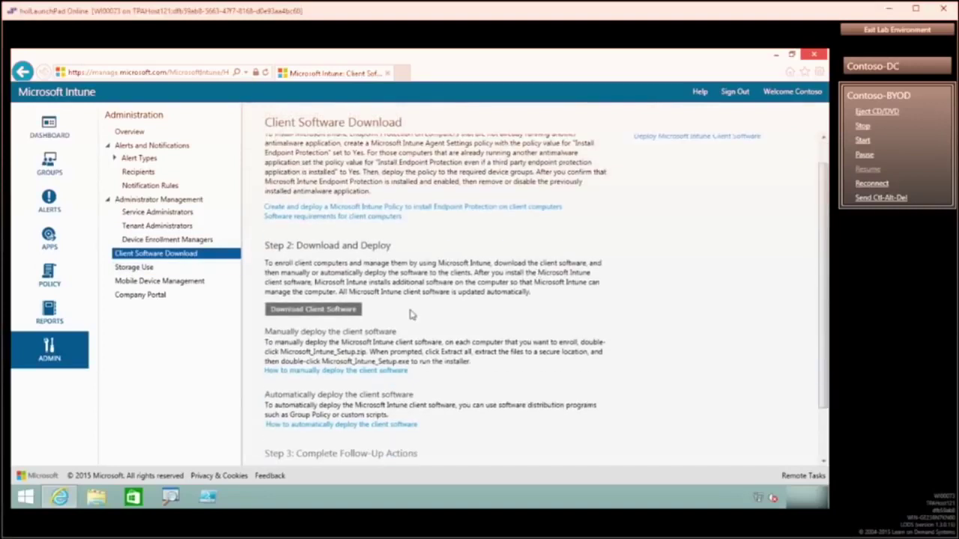
scroll(410, 315, "down", 1)
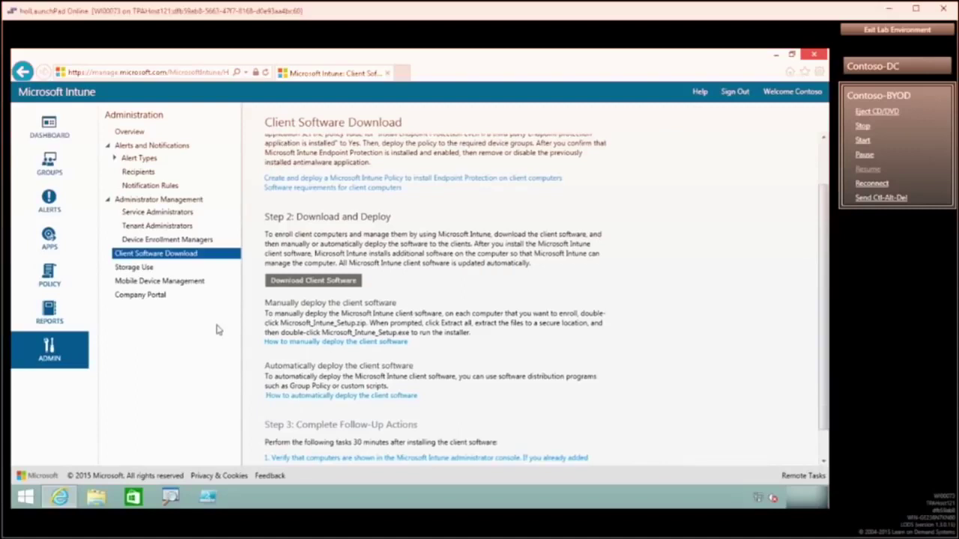
left_click(135, 296)
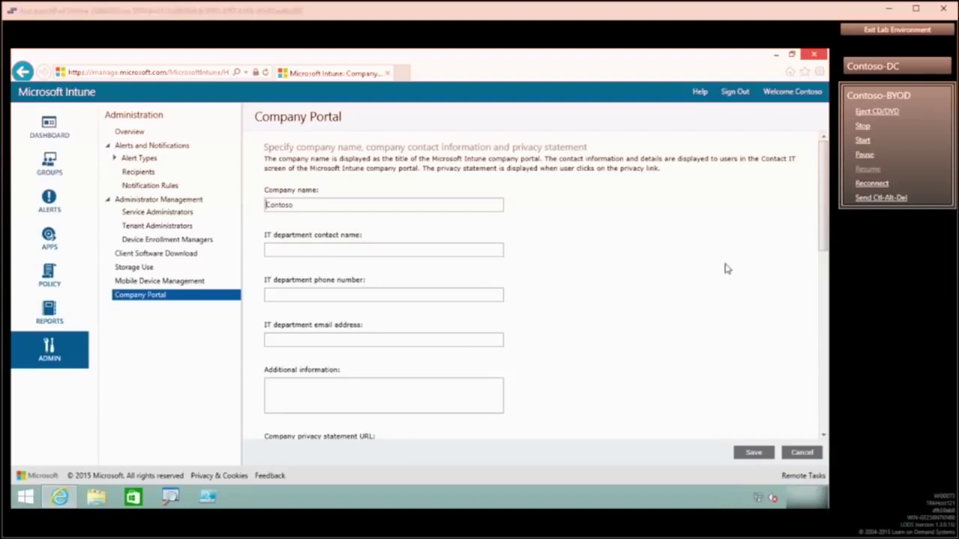
left_click(198, 283)
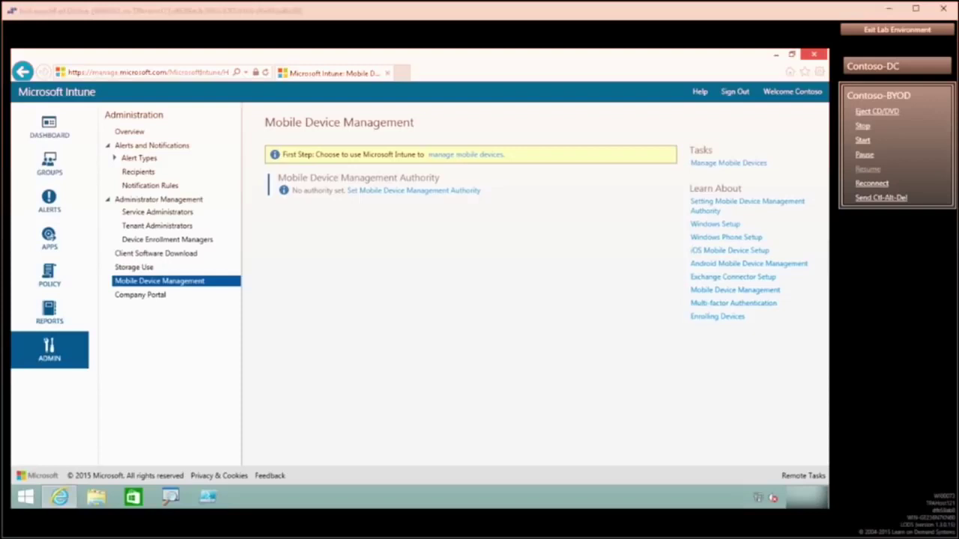
- Set Microsoft Intune as the MDM authority and open the Windows additional features setup
left_click(445, 190)
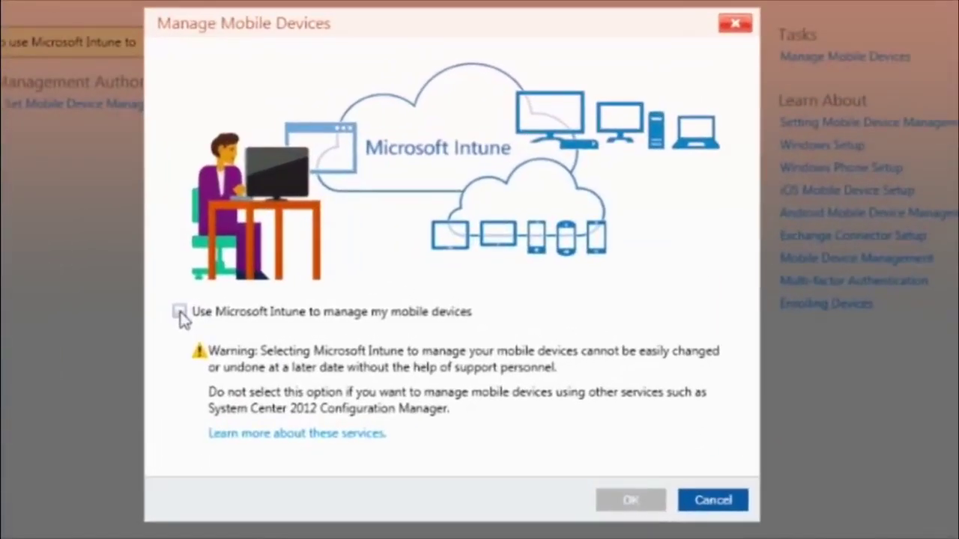
left_click(180, 313)
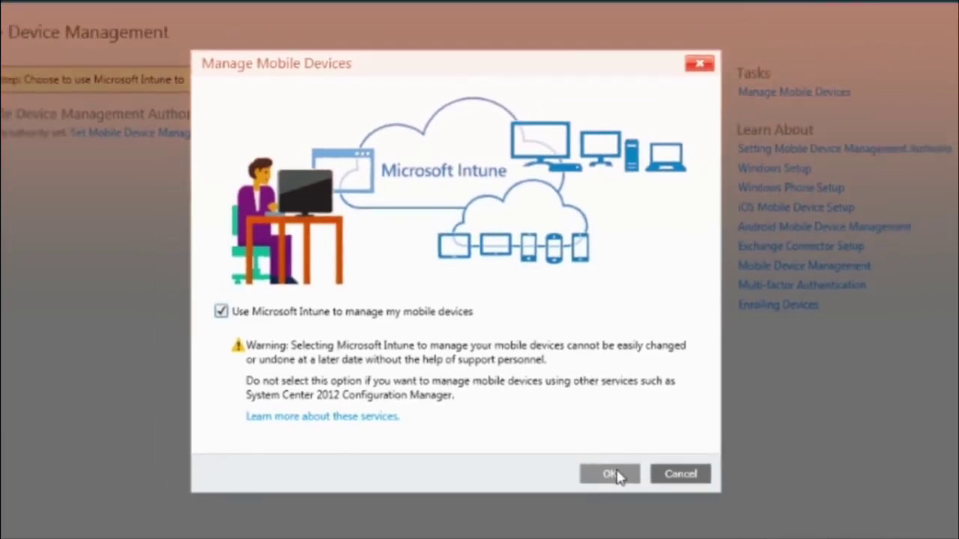
left_click(633, 500)
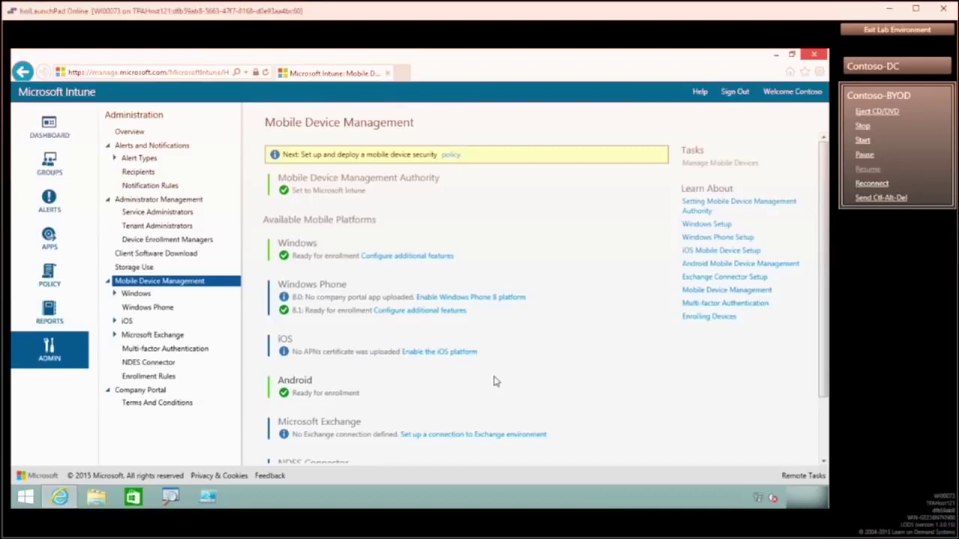
left_click(114, 294)
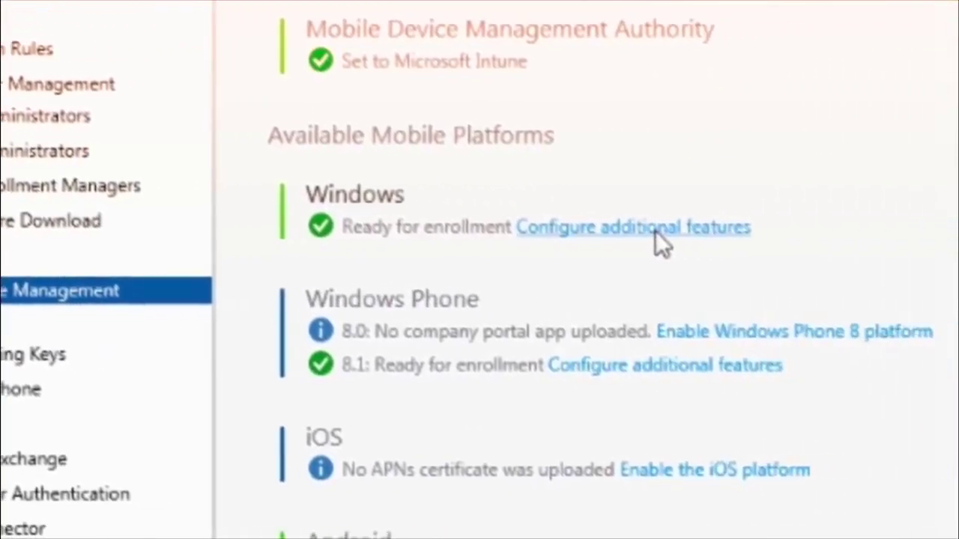
left_click(655, 230)
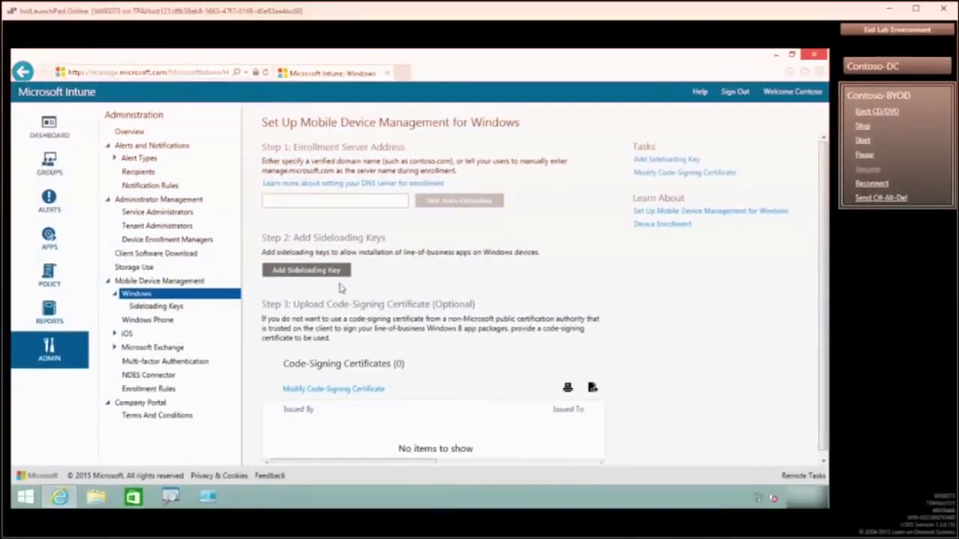
left_click(329, 274)
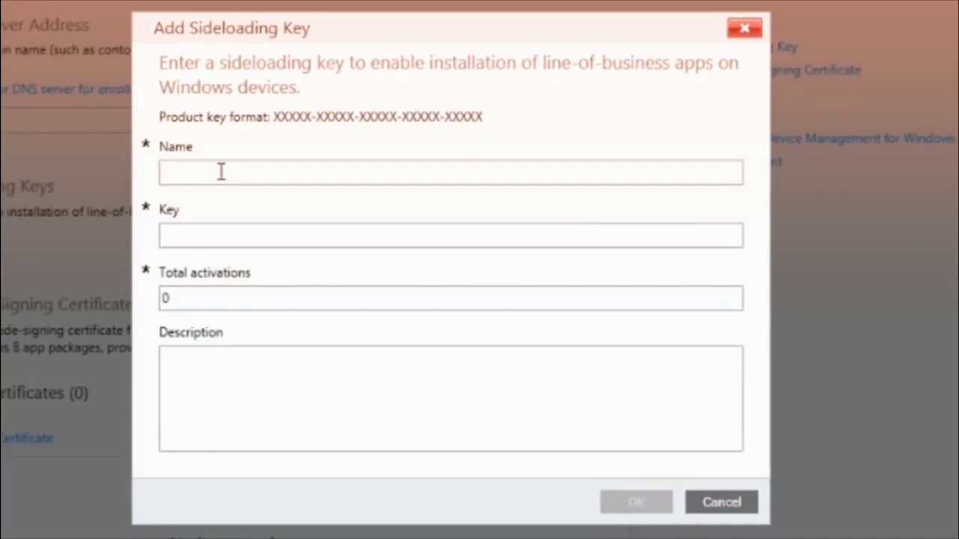
type("12345-12")
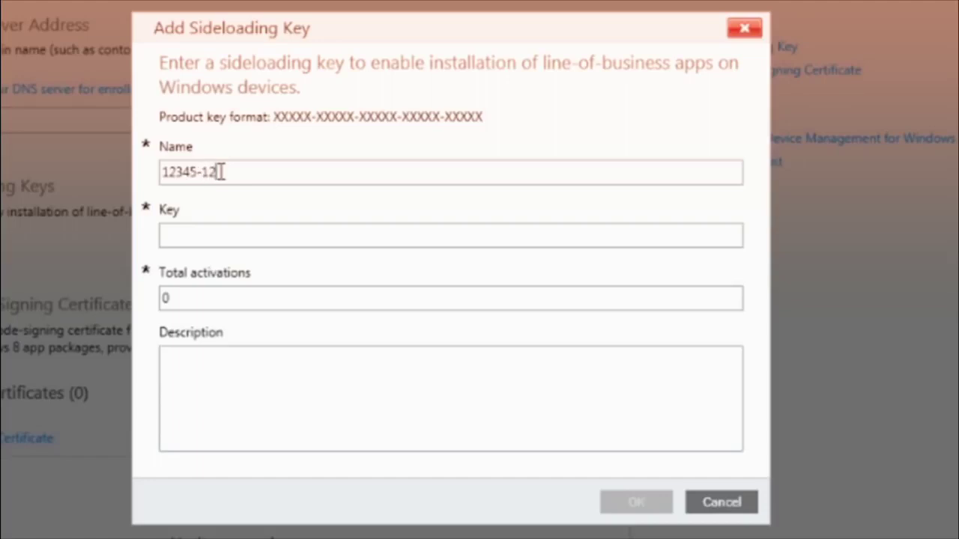
key("BackSpace")
type("2345-12345-12345-1")
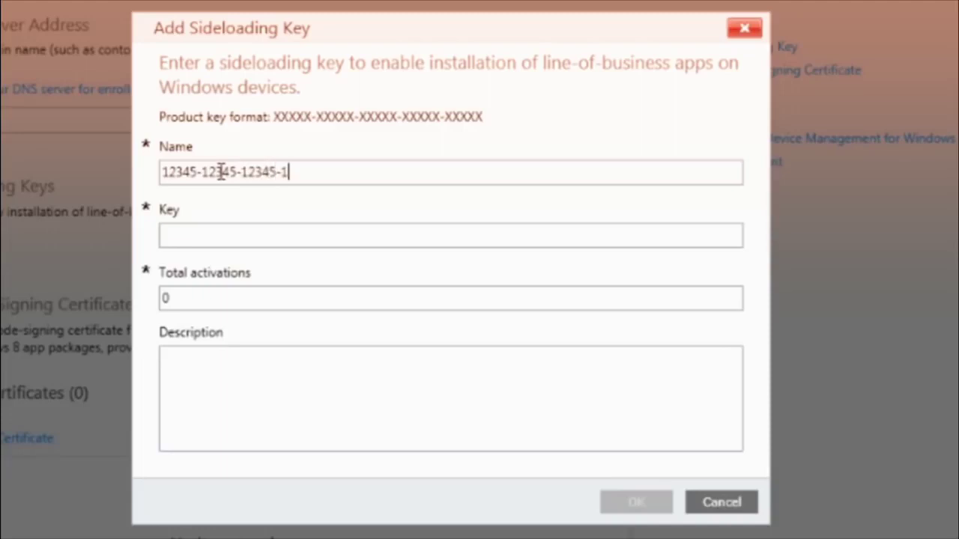
type("2345-12345-12")
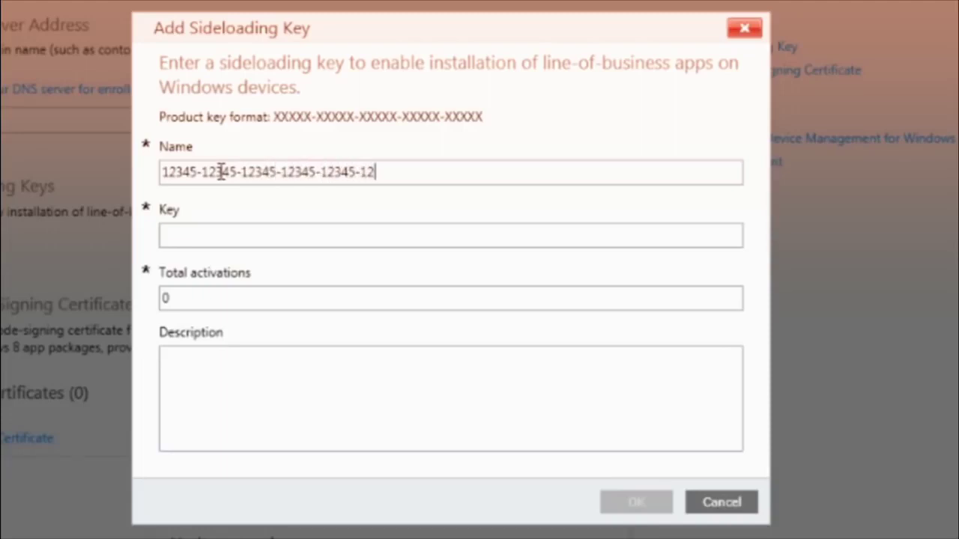
type("5")
left_click(253, 237)
type("Contoso ")
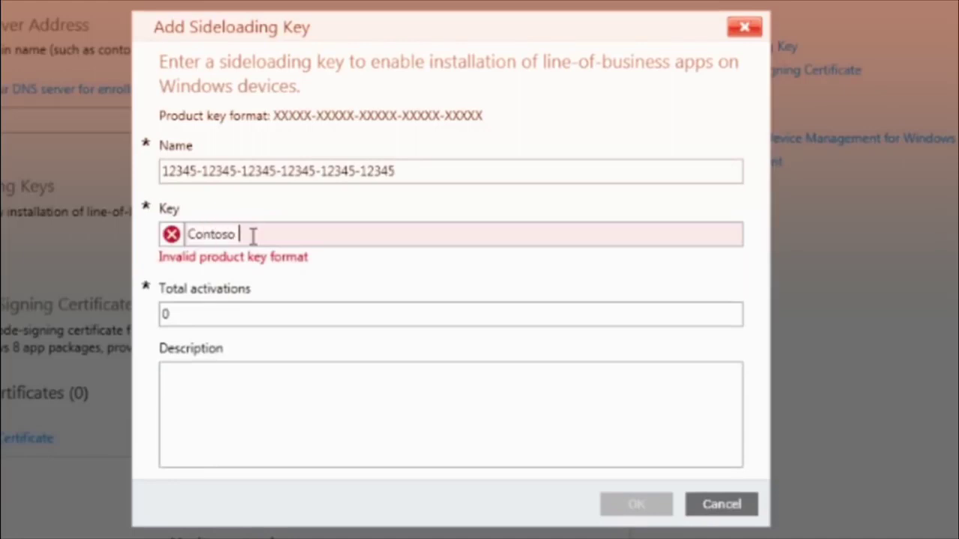
type("Sideloading Key")
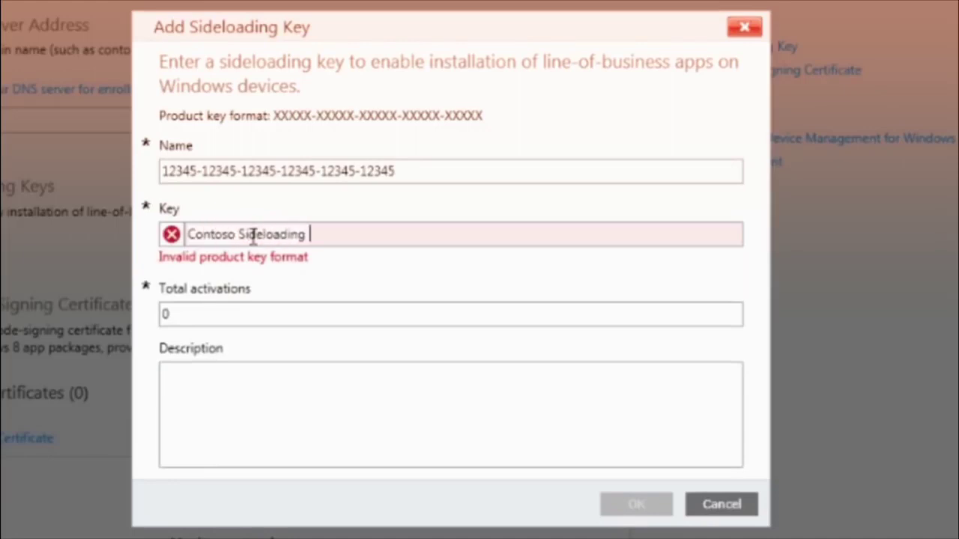
- Edit the Name value, trimming its trailing digit
left_click(370, 171)
key("shift+Home")
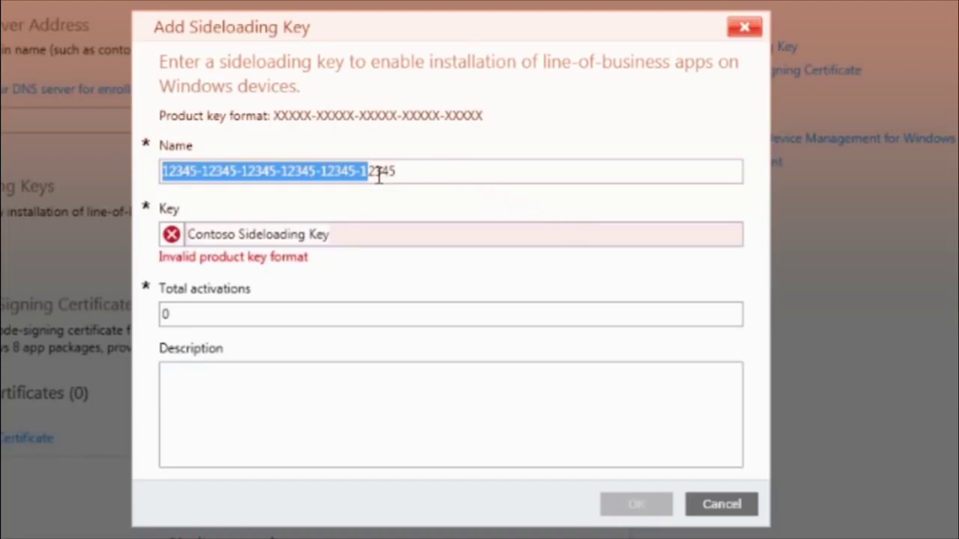
left_click(473, 184, "shift")
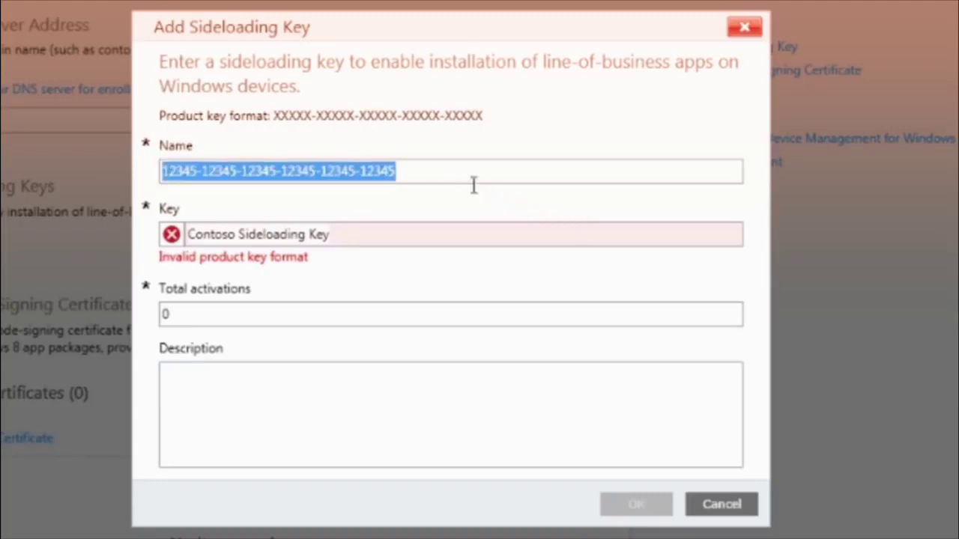
left_click(415, 180)
key("BackSpace")
key("BackSpace")
key("BackSpace")
key("BackSpace")
key("BackSpace")
key("BackSpace")
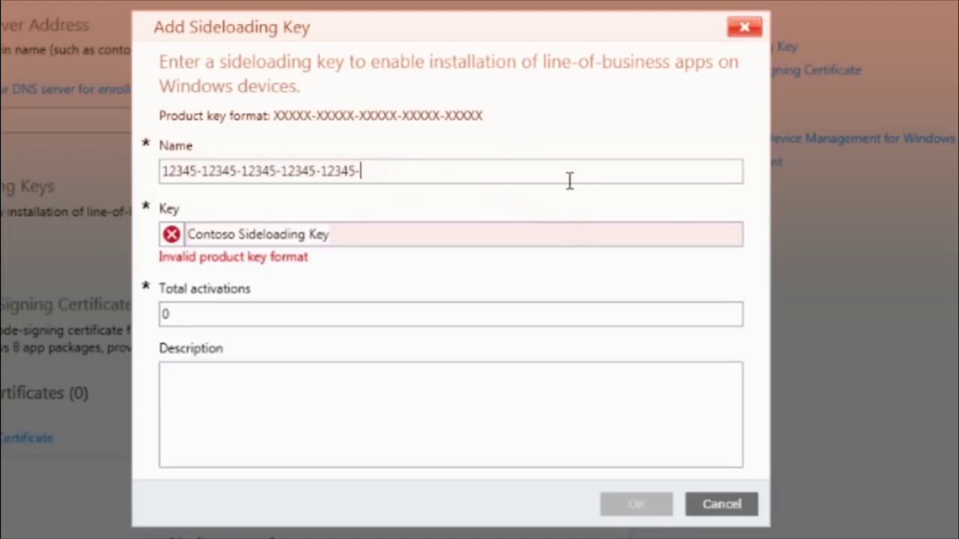
key("Tab")
left_click(176, 171)
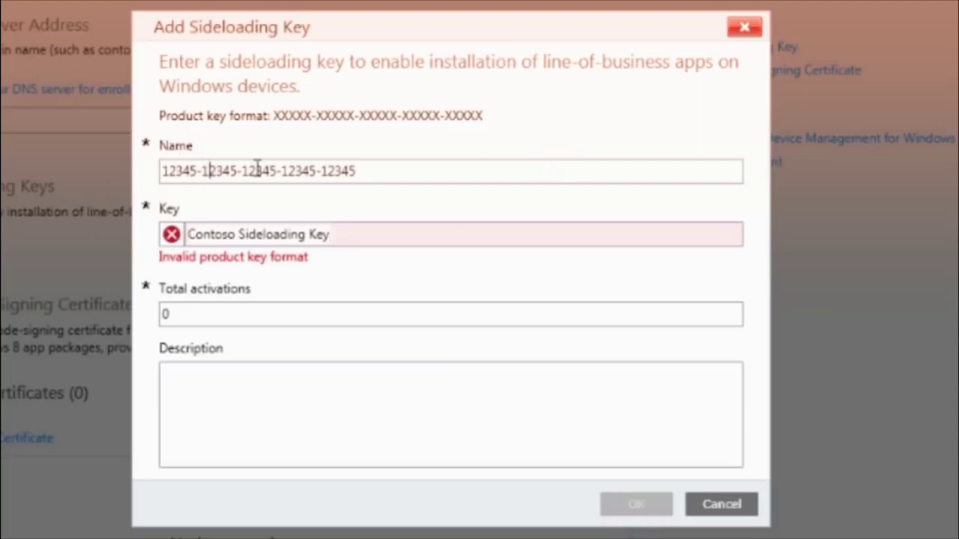
left_click(352, 171)
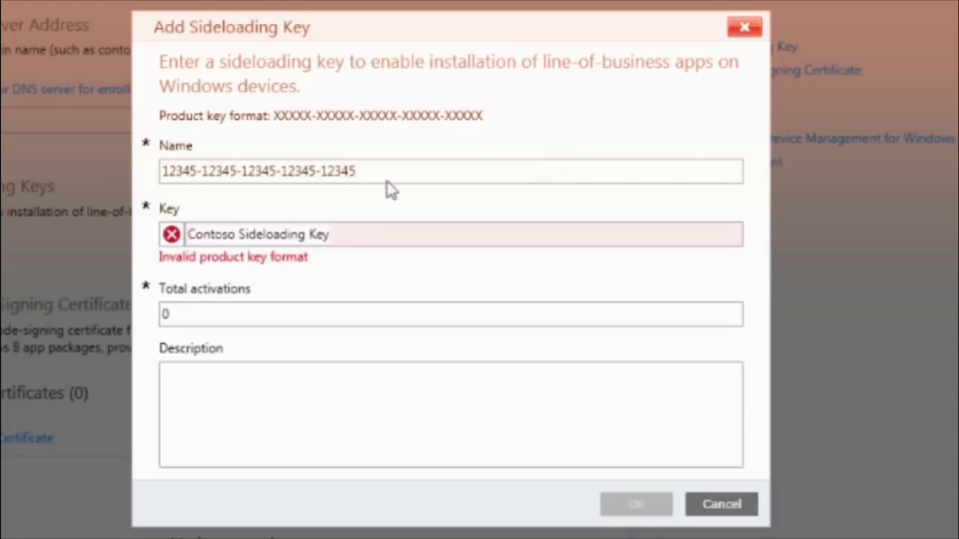
- Change the Total activations count from 0 to 5
left_click(235, 314)
key("BackSpace")
type("1")
key("BackSpace")
type("5")
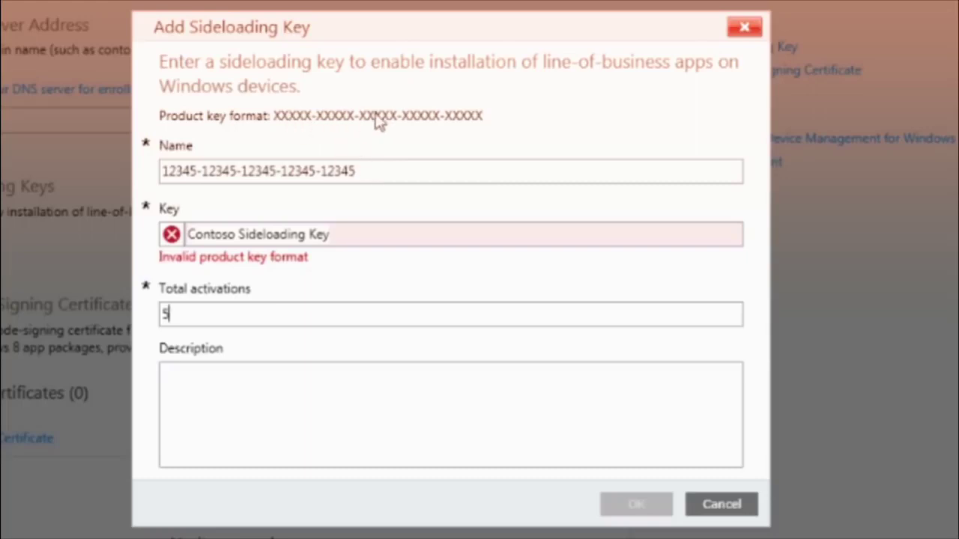
left_click_drag(402, 173, 147, 178)
type("123")
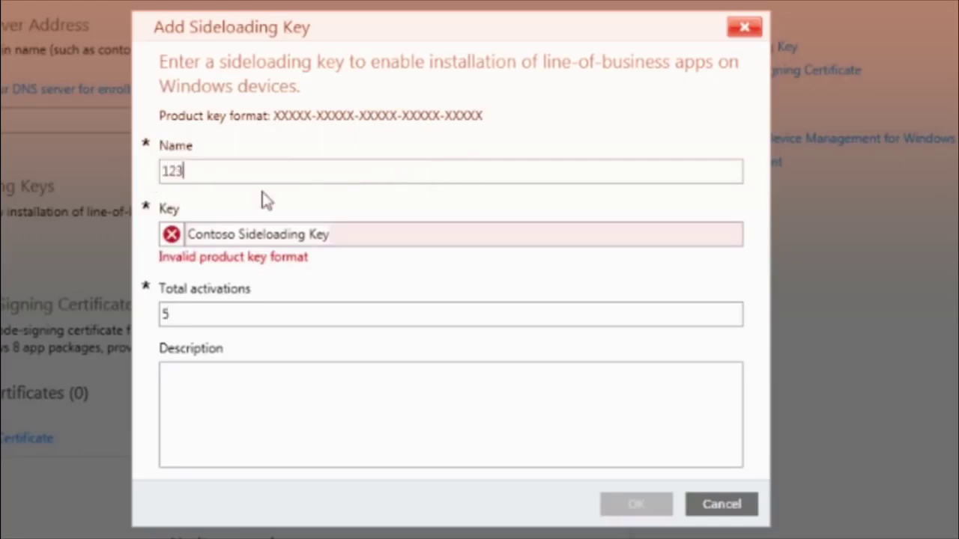
type("45-12345-12345")
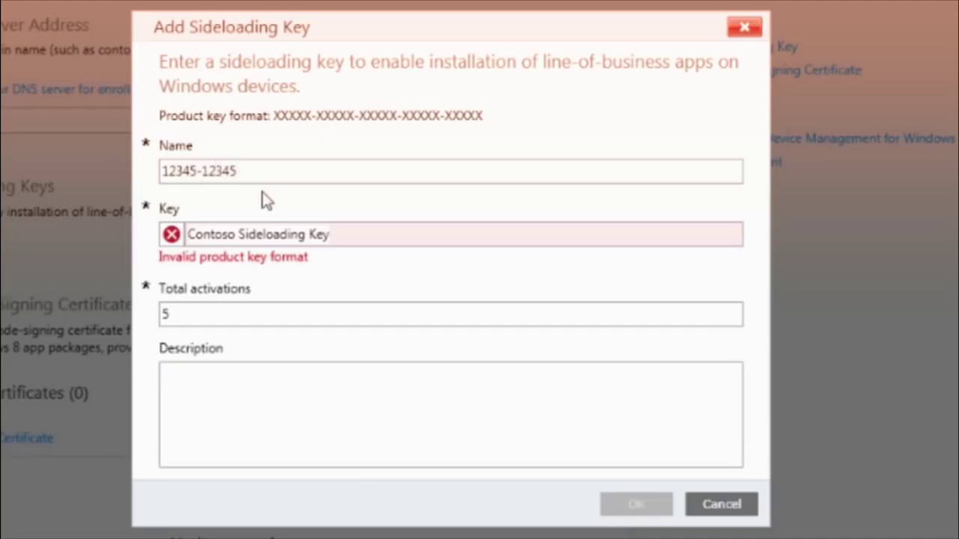
type("-12345-12345")
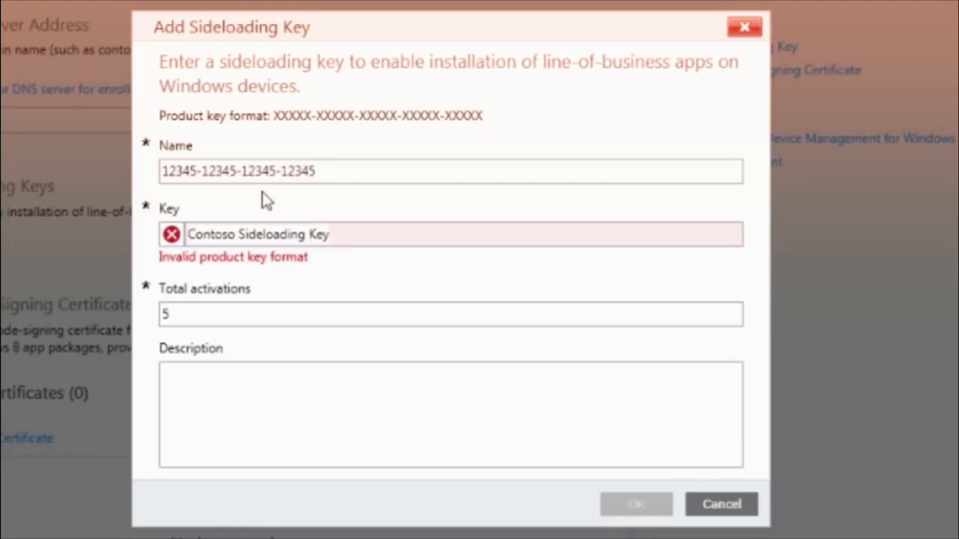
type("-12345")
left_click(411, 229)
left_click(368, 316)
left_click(501, 416)
type("f")
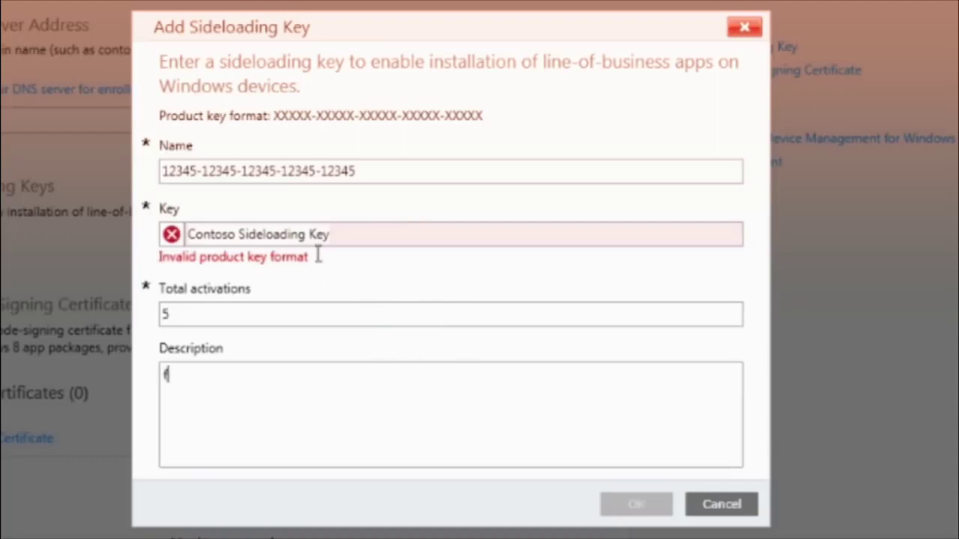
left_click(362, 233)
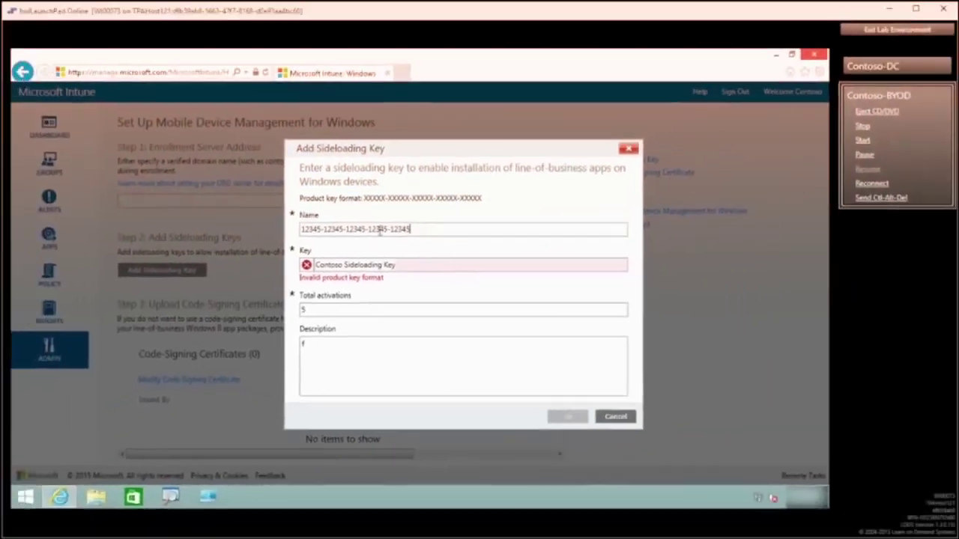
left_click_drag(375, 183, 107, 185)
type("00000")
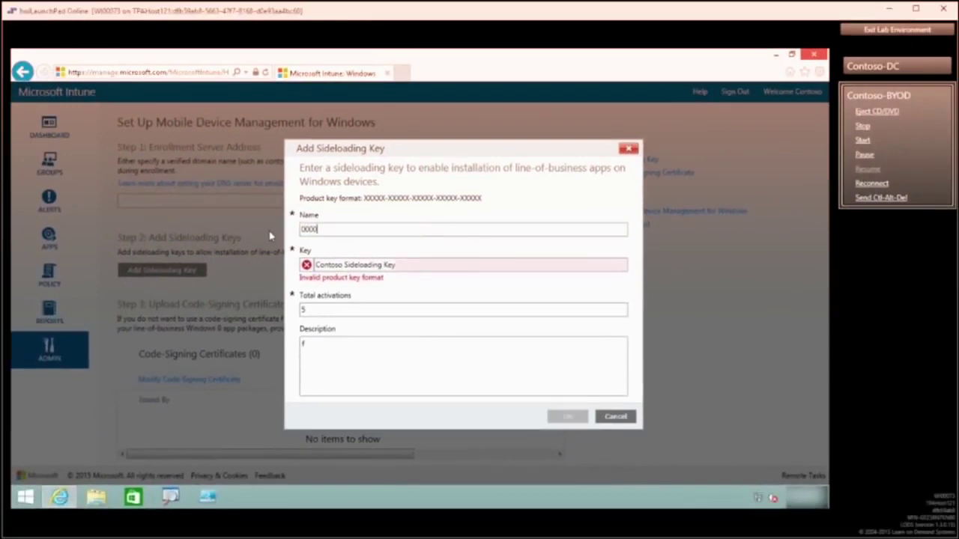
type("-00000-00000-00000-00000")
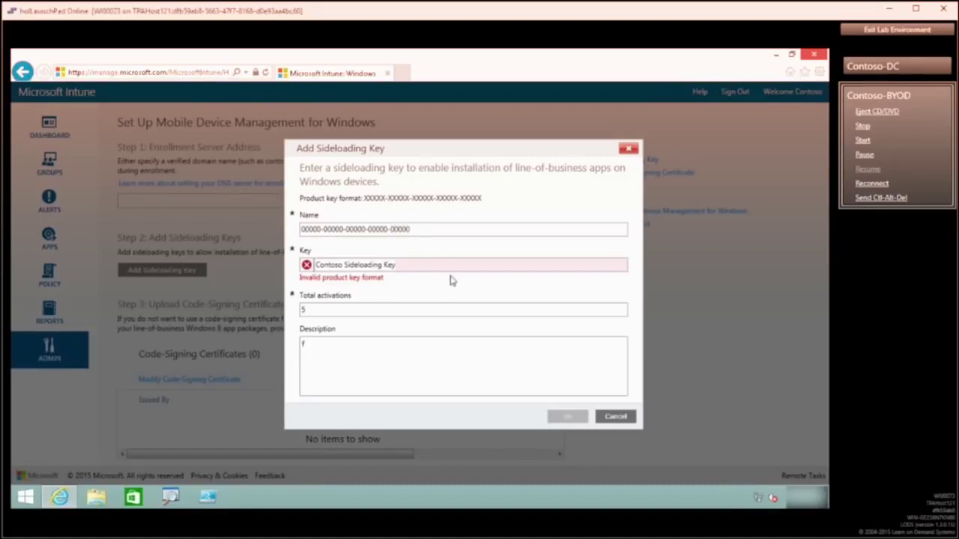
left_click(450, 311)
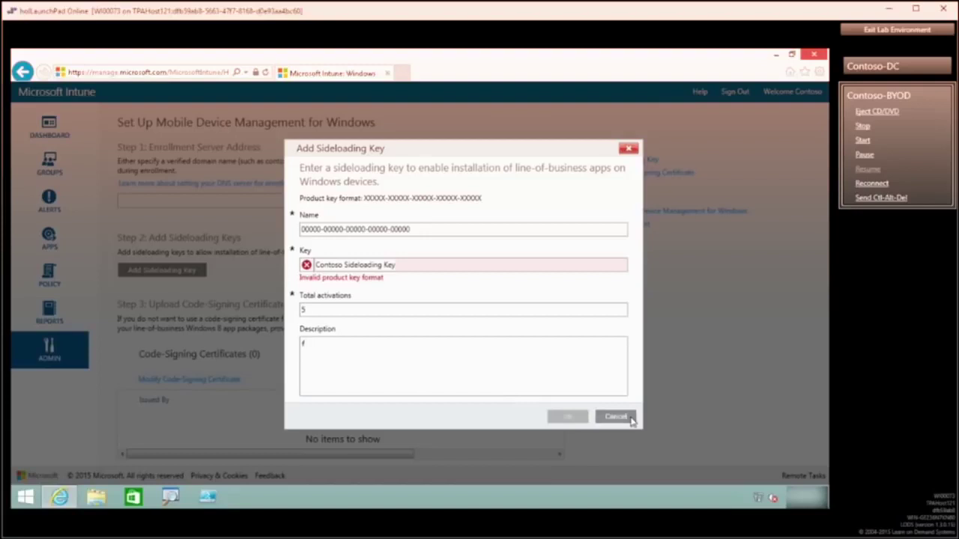
left_click(630, 419)
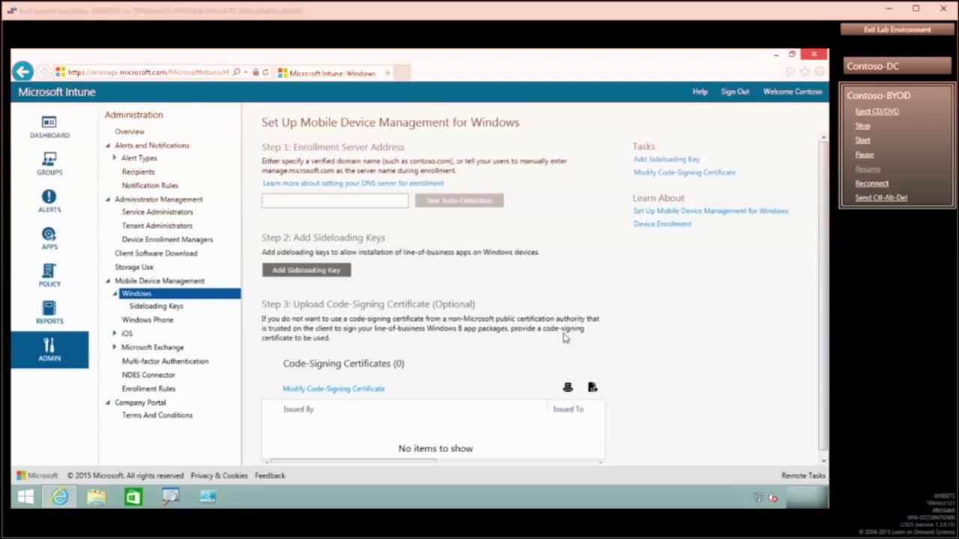
- Upload Tiles_Sample.cer from \\dc\source$\SampleApps as the code-signing certificate
left_click(362, 388)
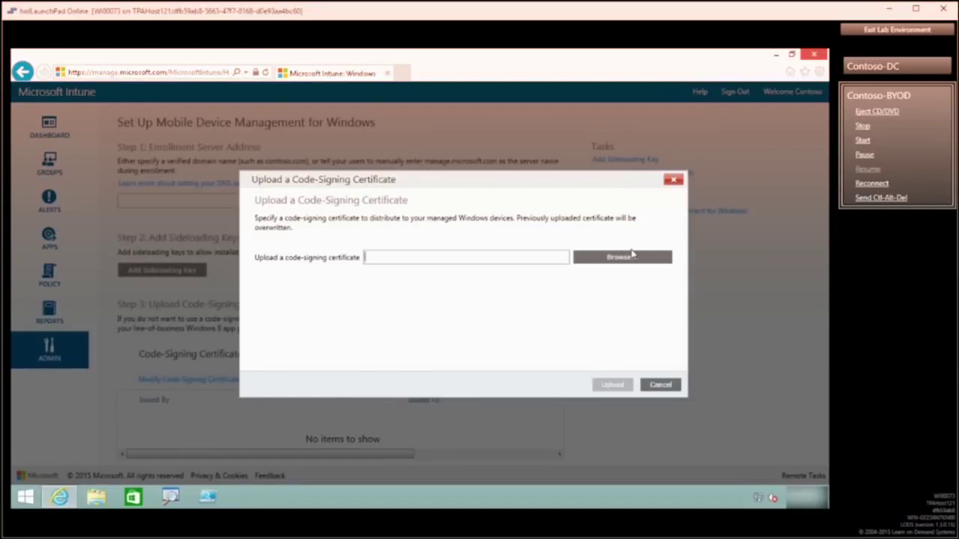
left_click(651, 259)
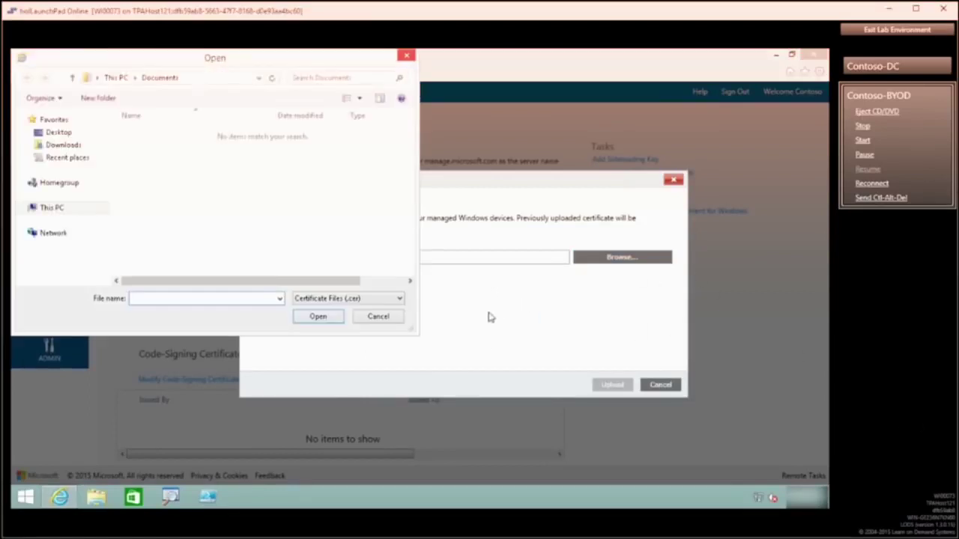
left_click(193, 81)
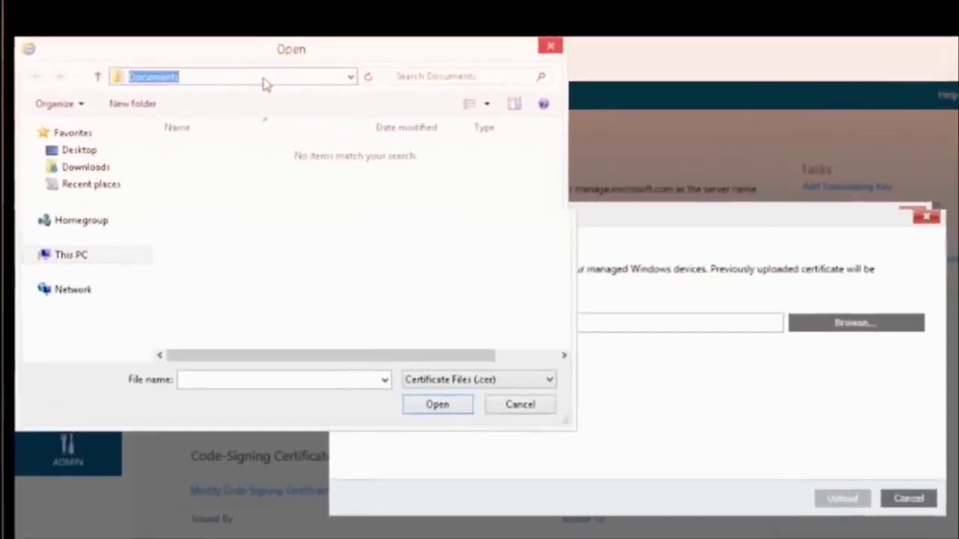
type("\\\\dc\\")
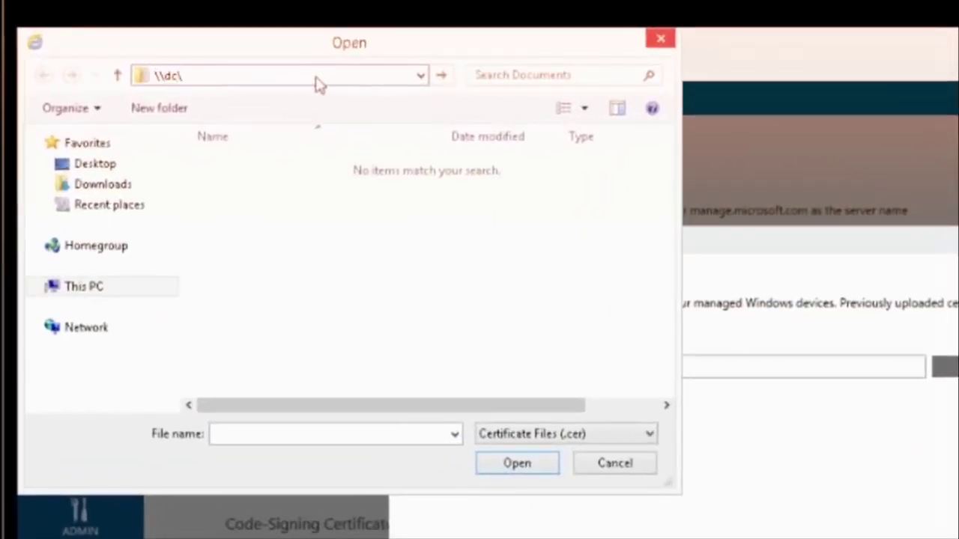
type("source$\\")
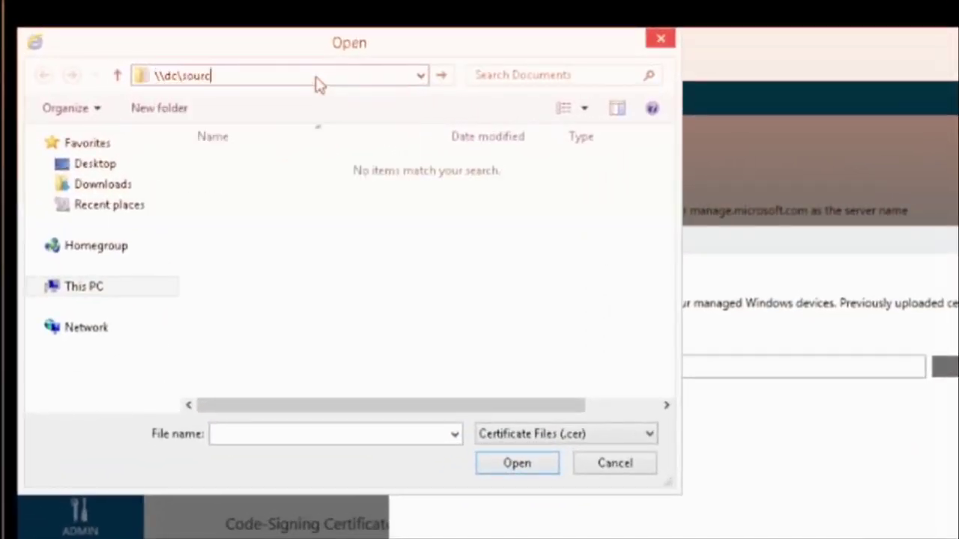
key("BackSpace")
key("BackSpace")
type("$\\")
key("Return")
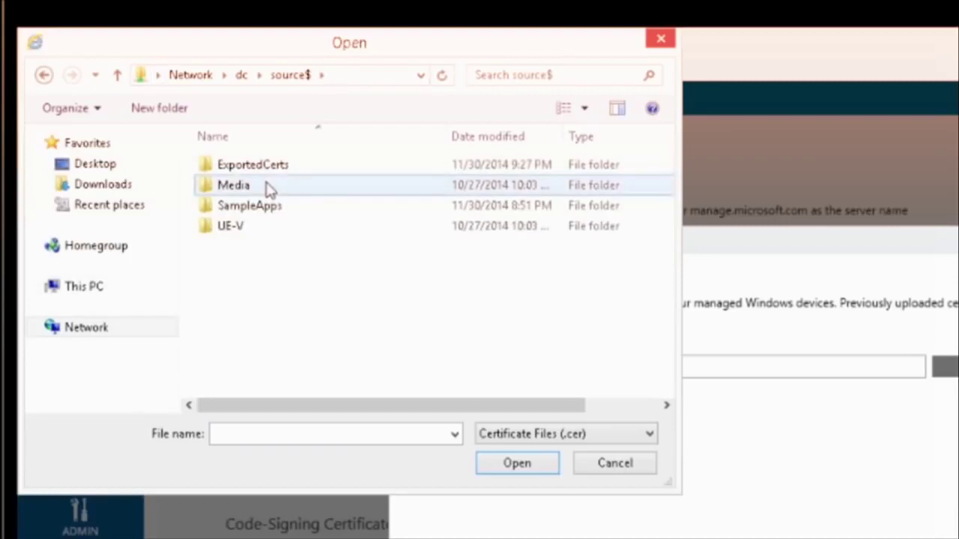
double_click(267, 212)
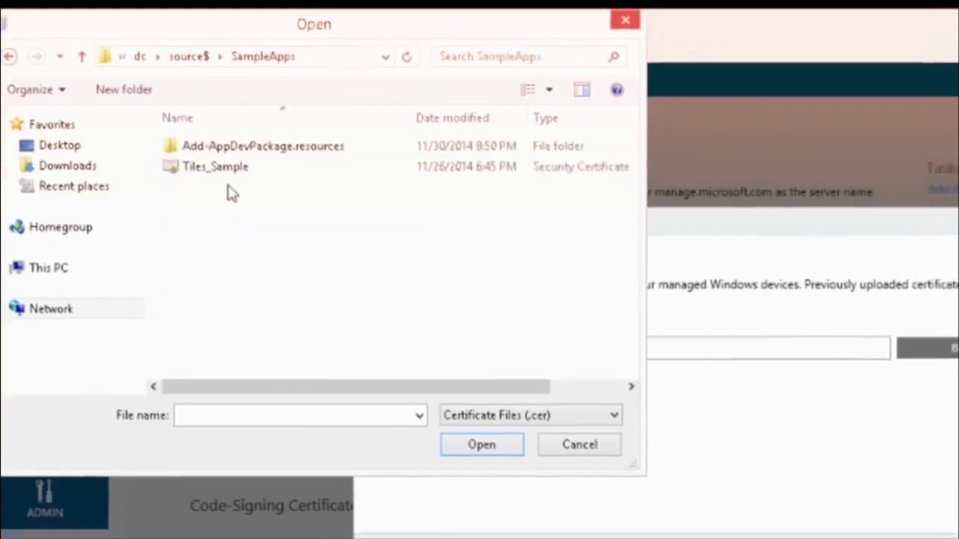
double_click(240, 185)
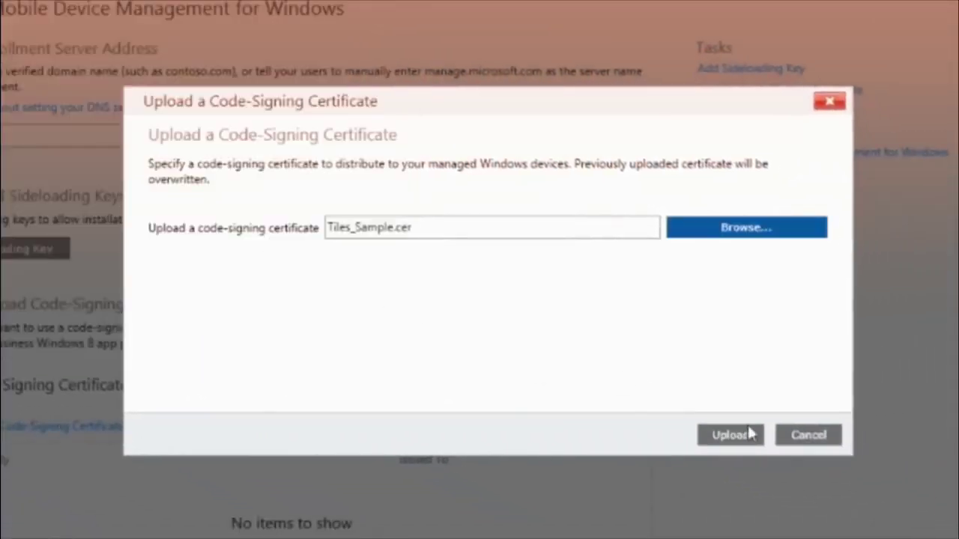
left_click(730, 435)
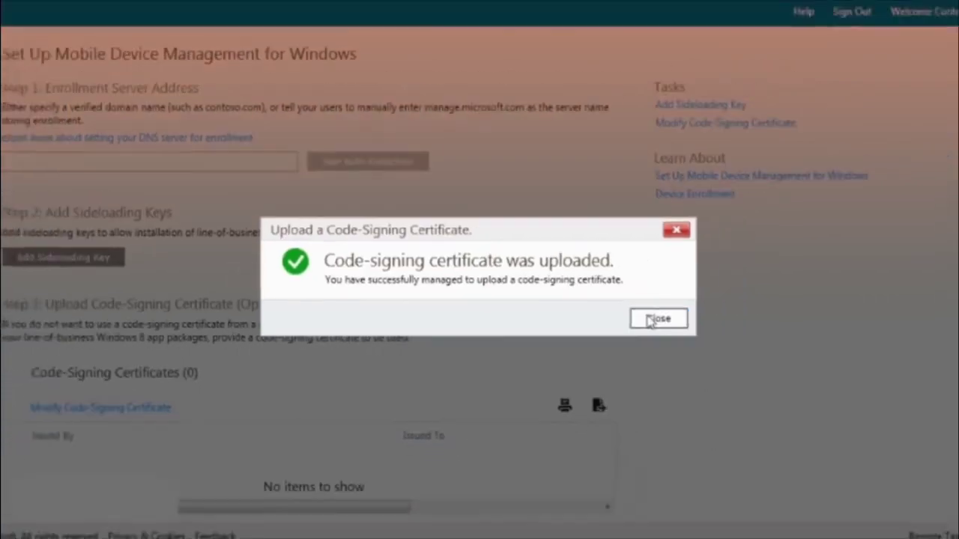
left_click(689, 322)
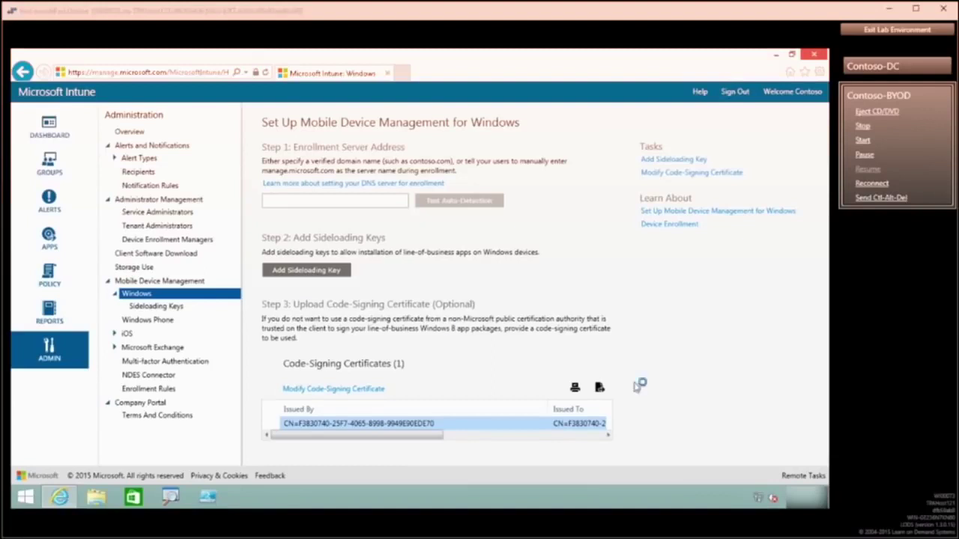
- Switch to the Windows Phone setup page under Mobile Device Management
left_click(161, 321)
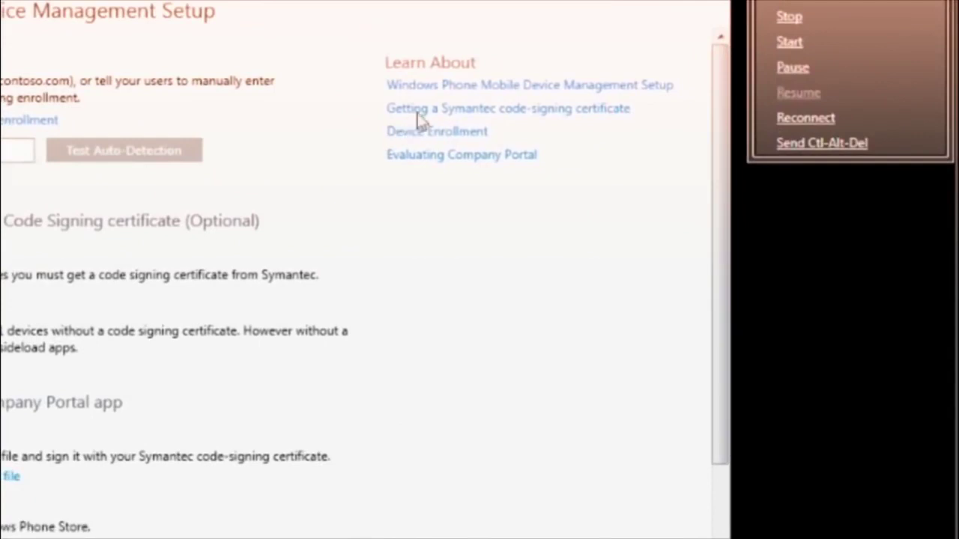
- Download the WPTrial.msi support tool via the Evaluating Company Portal link and run it
left_click(428, 166)
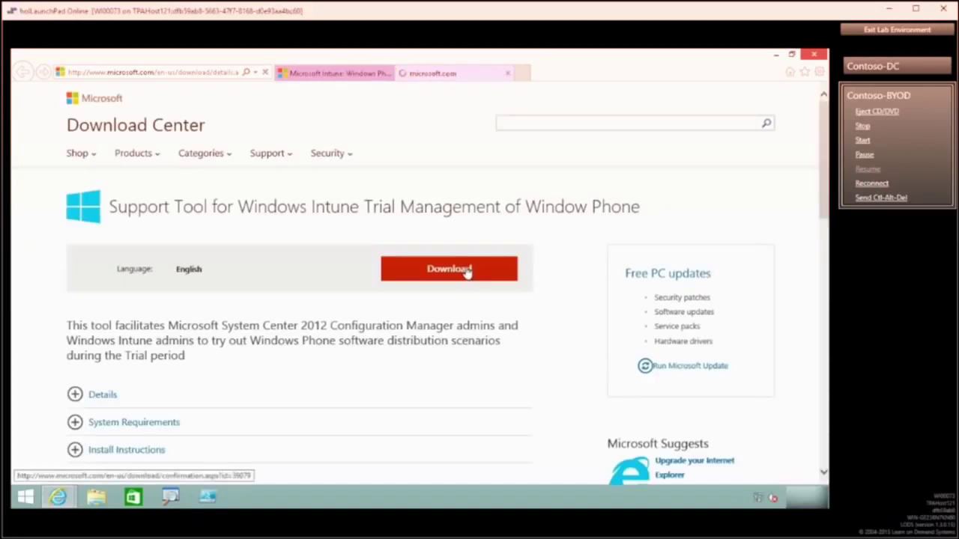
left_click(466, 271)
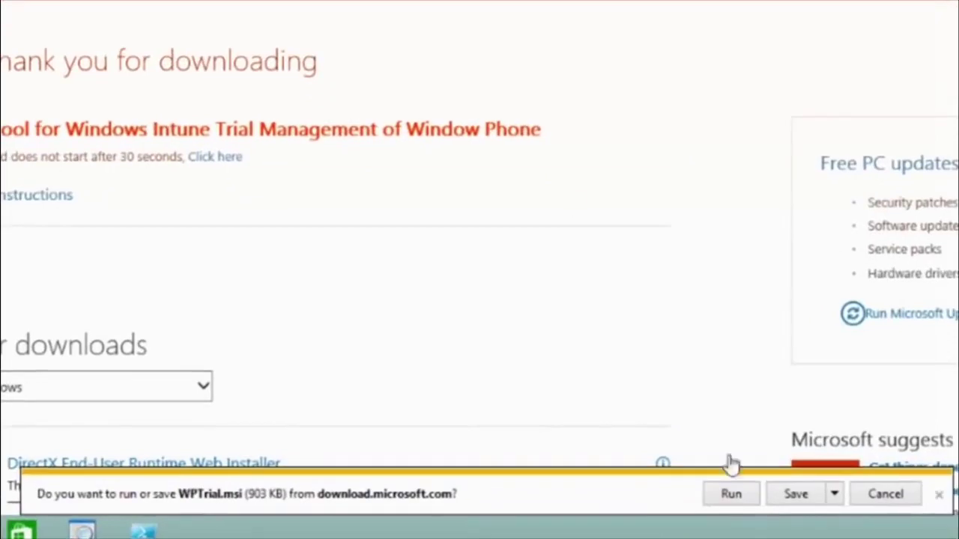
left_click(731, 495)
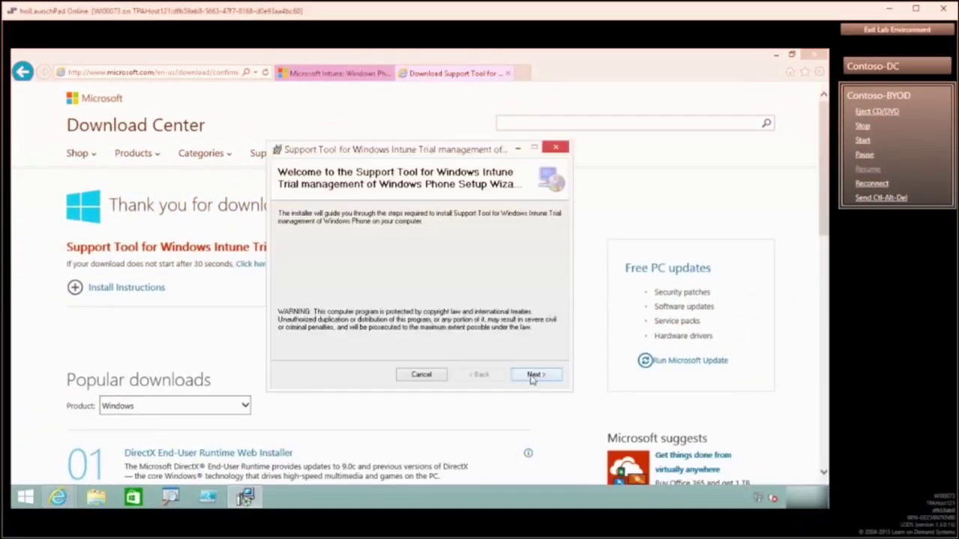
- Install the Intune Trial support tool, accepting the licence and default folder, then close the installer
left_click(535, 375)
left_click(408, 350)
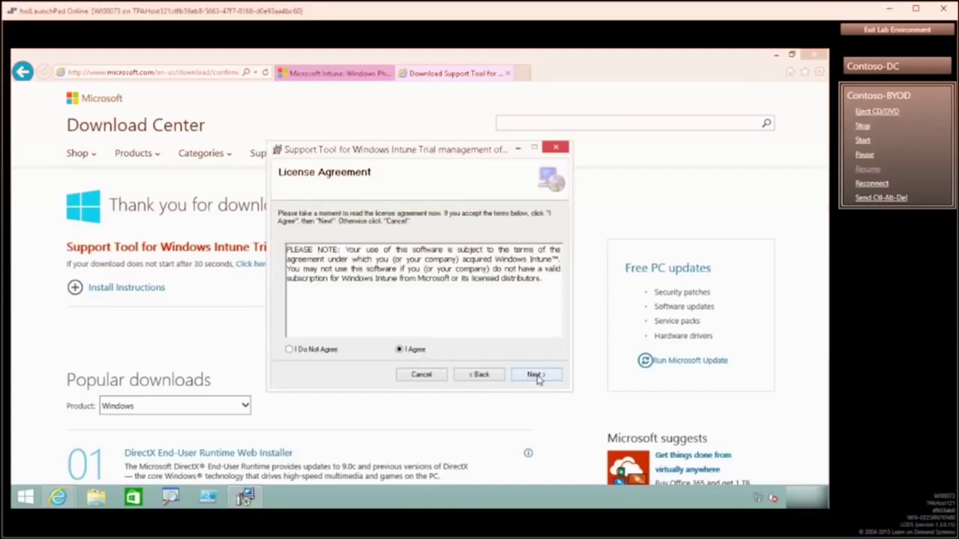
left_click(535, 375)
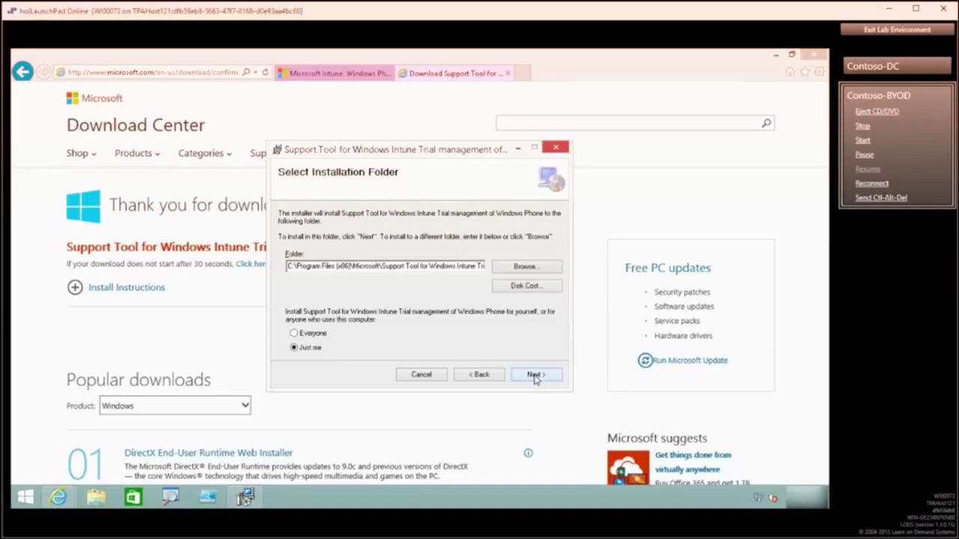
left_click(534, 375)
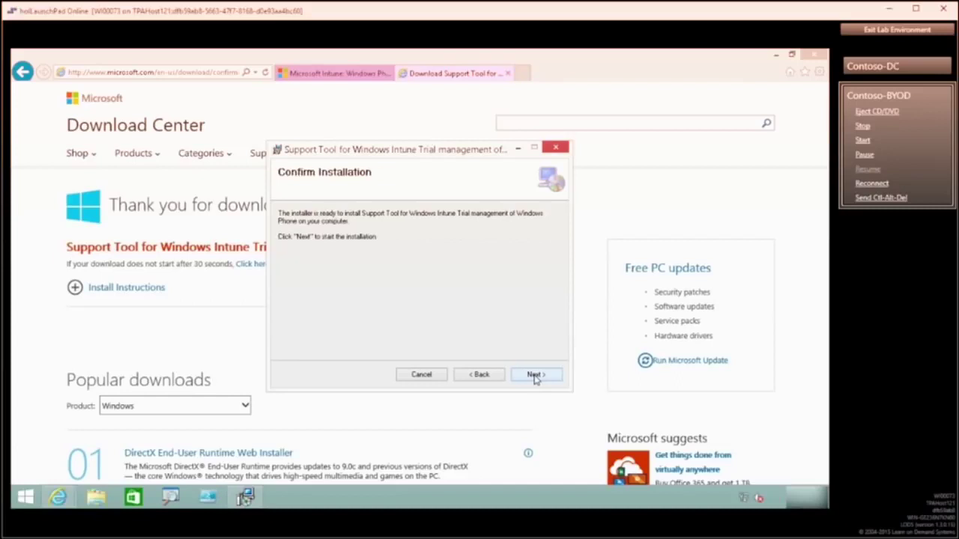
left_click(535, 374)
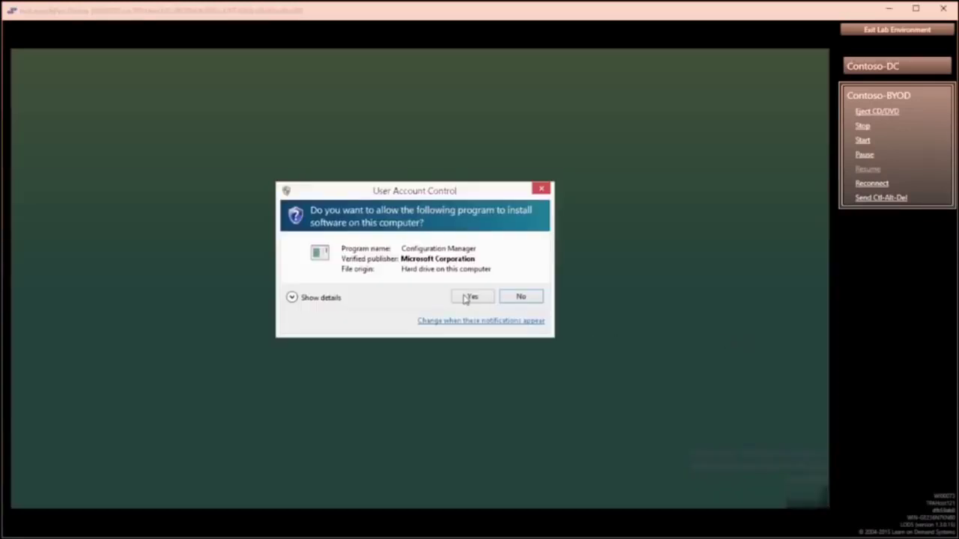
left_click(470, 297)
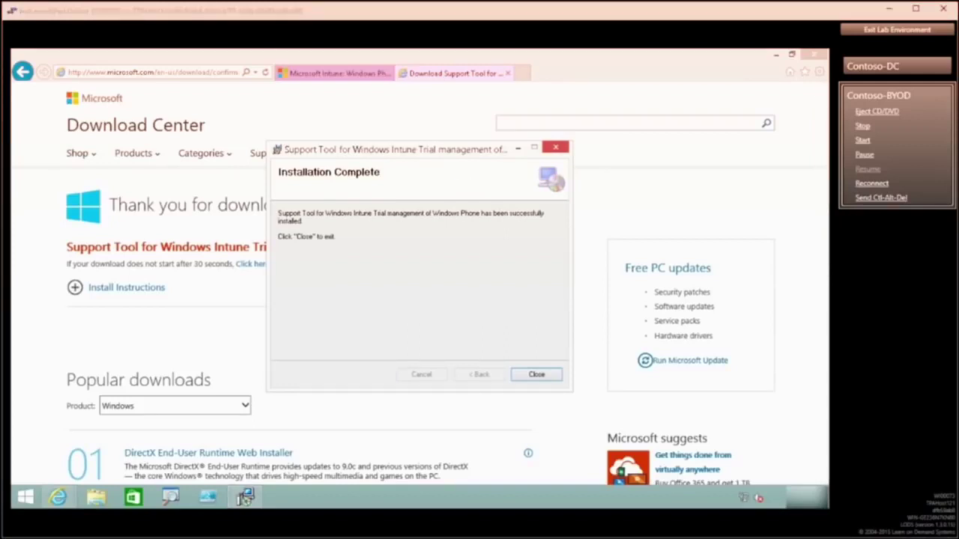
left_click(536, 374)
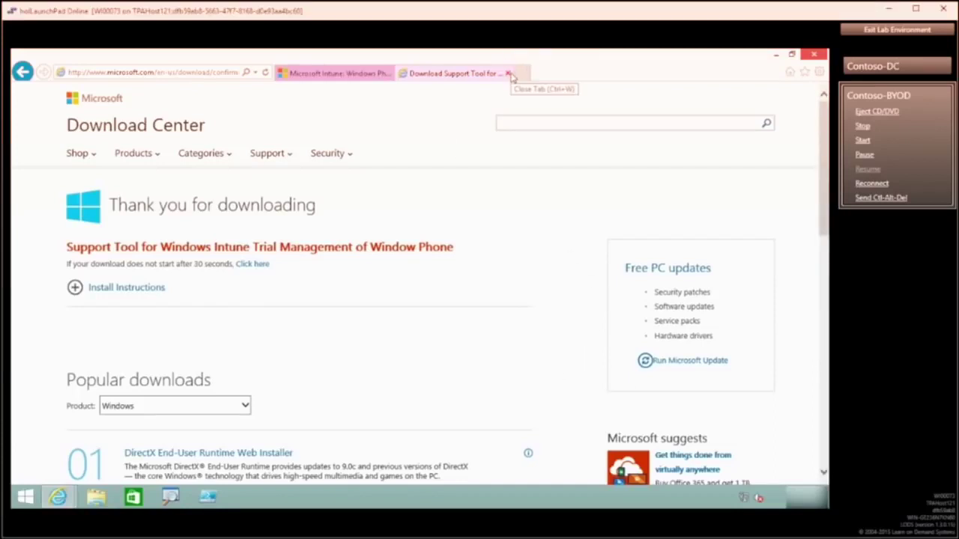
- Back in Intune, begin the Step 4 signed Company Portal upload and allow Software Publisher to run
left_click(509, 74)
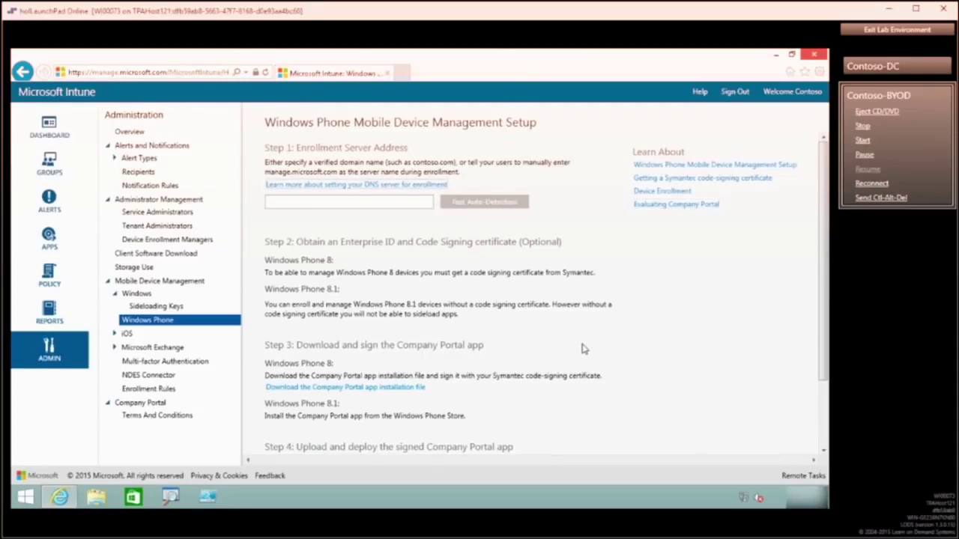
scroll(584, 349, "down", 1)
scroll(584, 349, "down", 2)
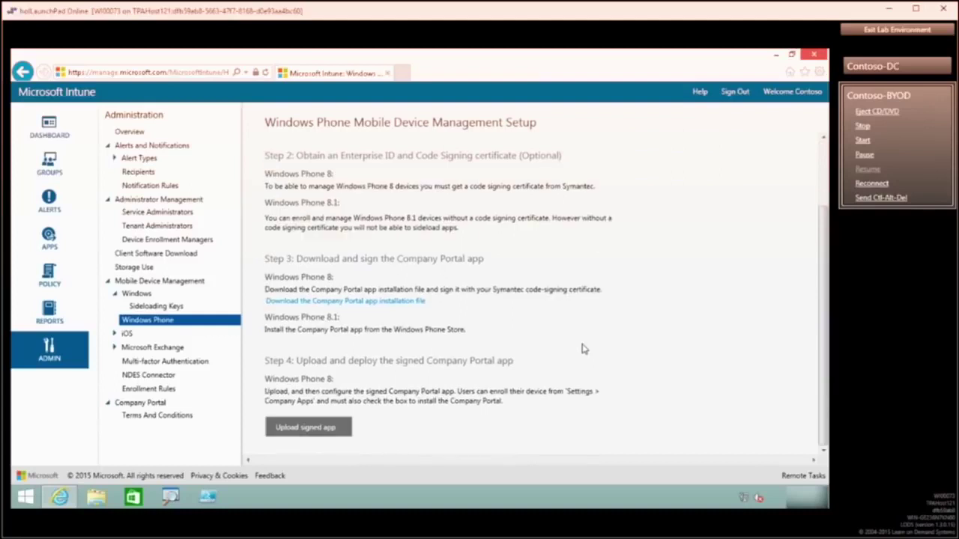
left_click(309, 431)
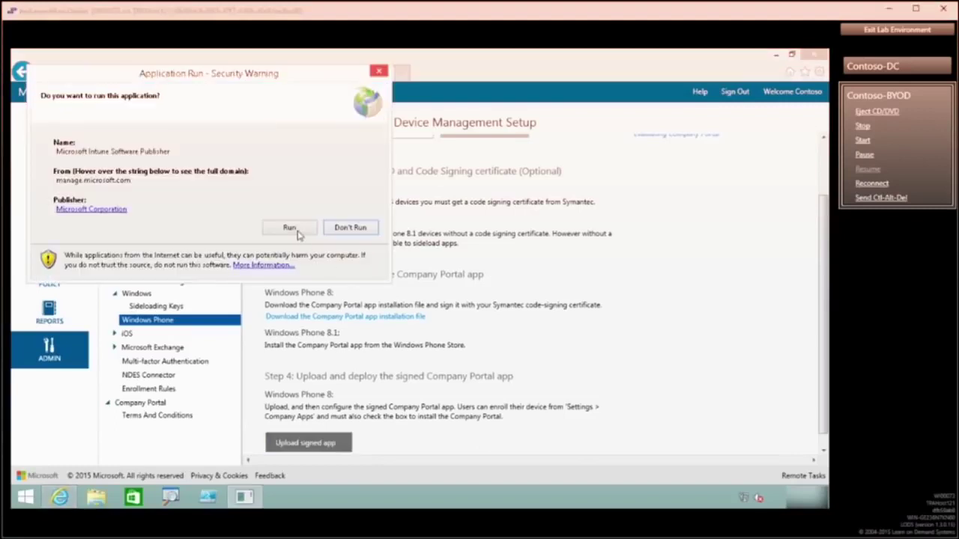
left_click(293, 228)
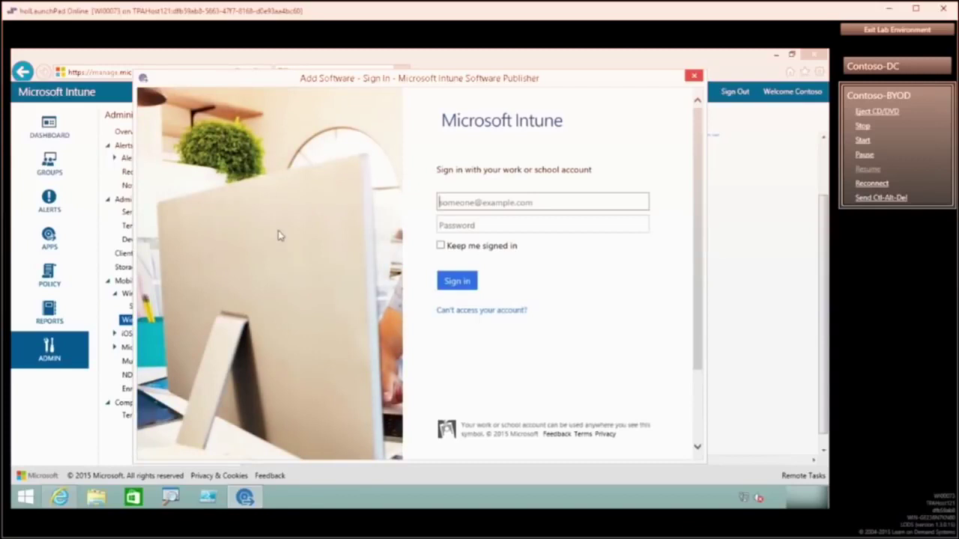
- Sign in to Software Publisher with the suggested admin account and its password
left_click(468, 203)
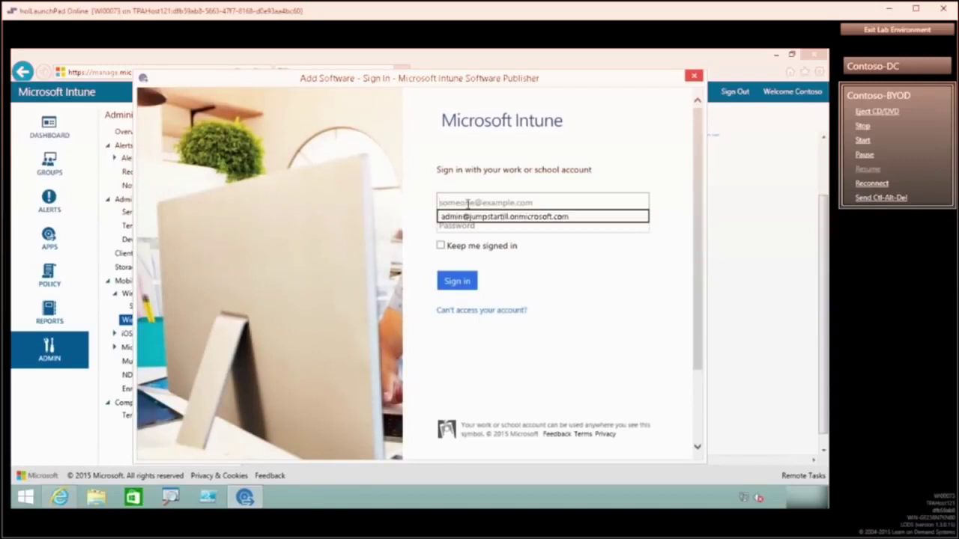
type("admin@")
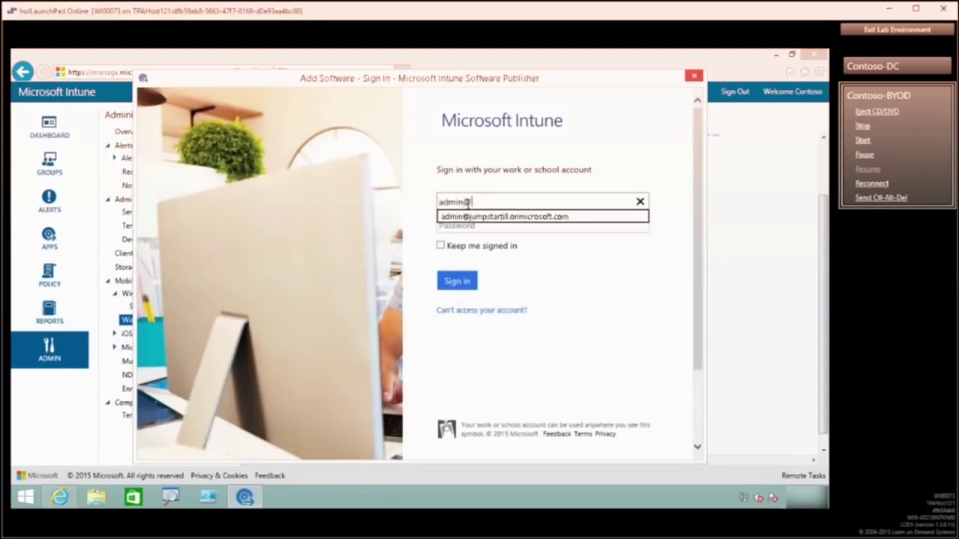
left_click(487, 221)
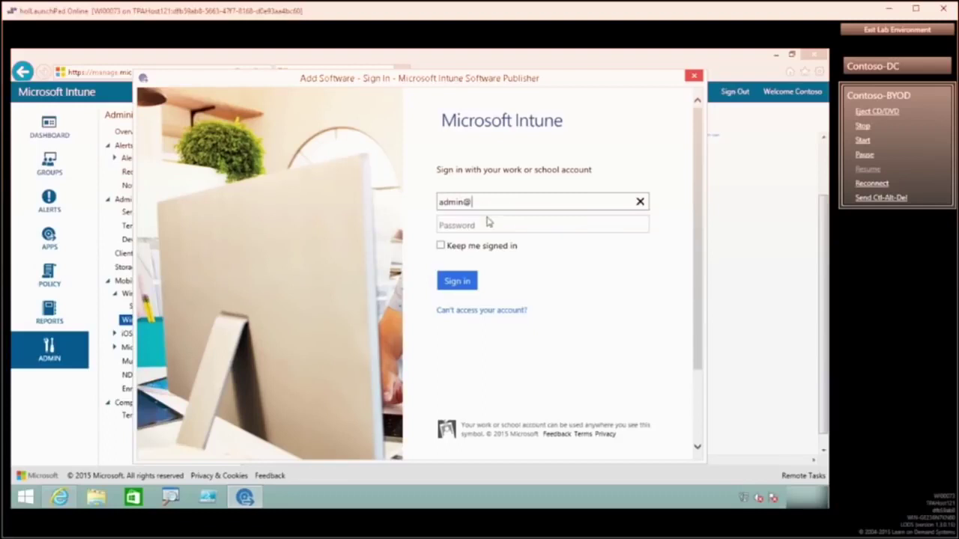
left_click(464, 284)
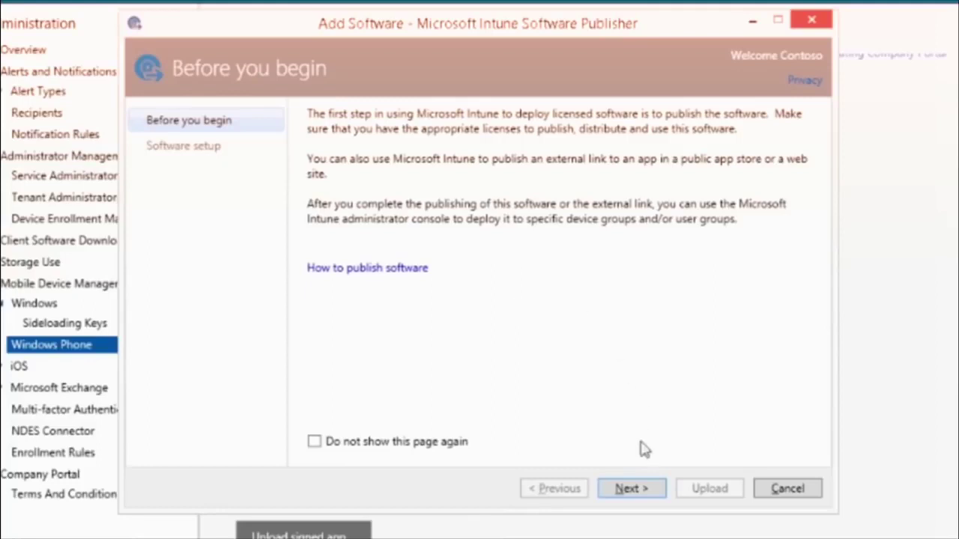
- Browse to Program Files (x86)\Microsoft\Support Tool\SSP and pick SSP.xap as the setup file
left_click(628, 488)
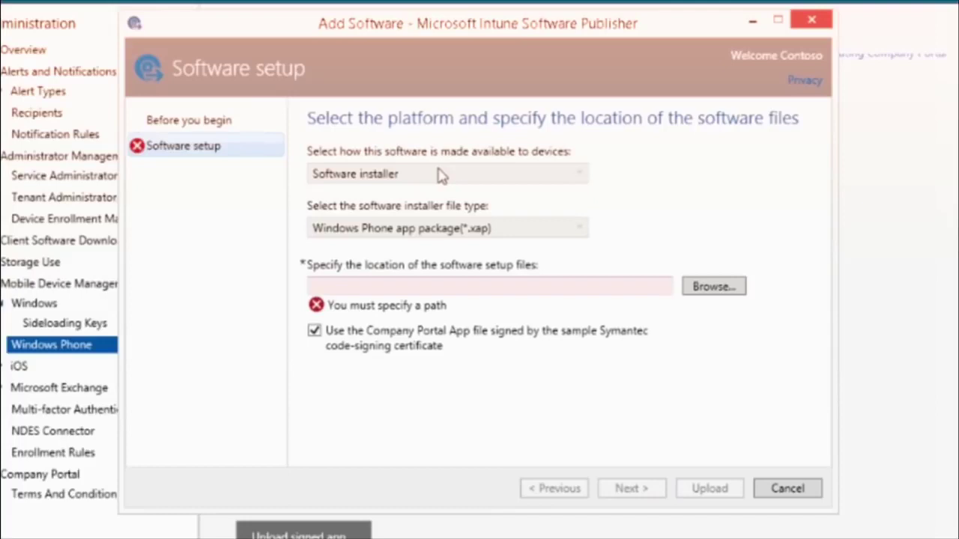
left_click(724, 290)
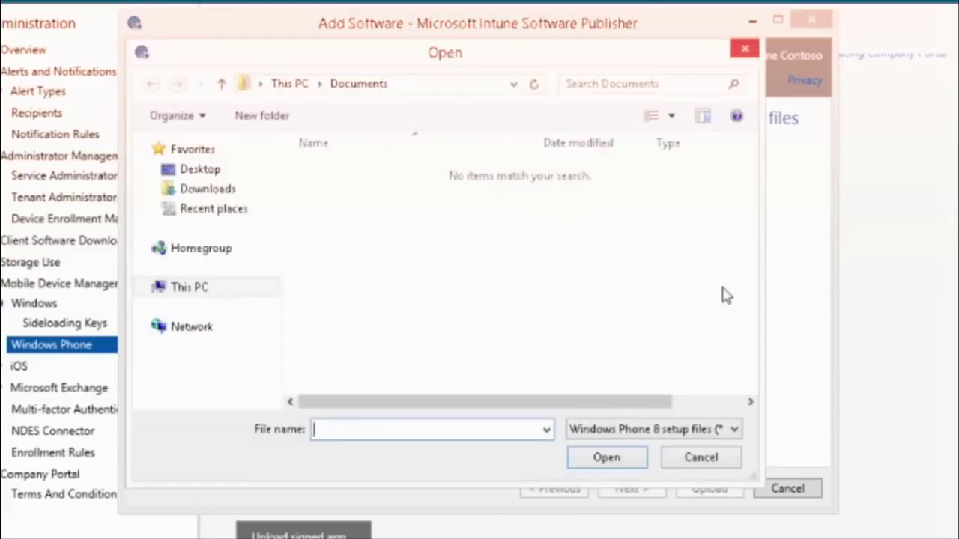
left_click(420, 87)
type("c:\\pro")
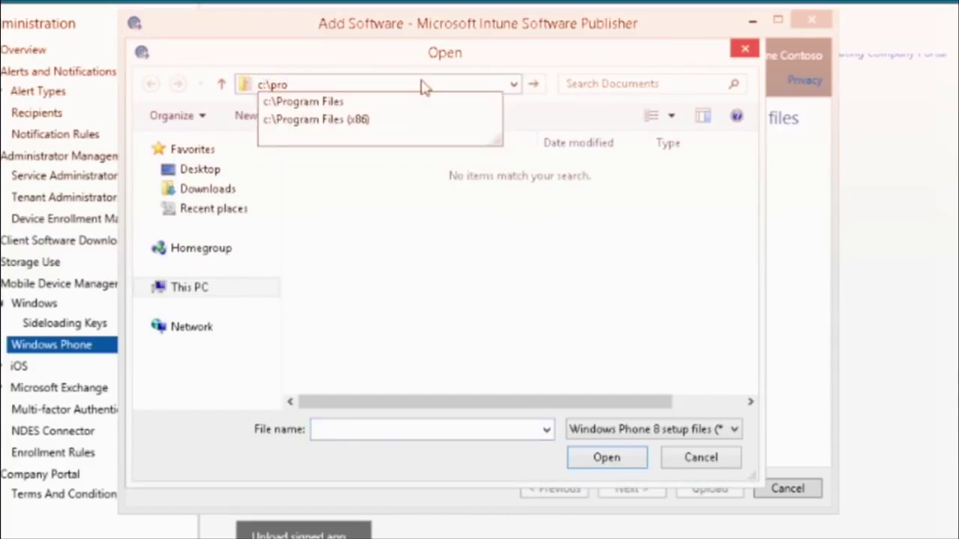
key("Down")
key("Down")
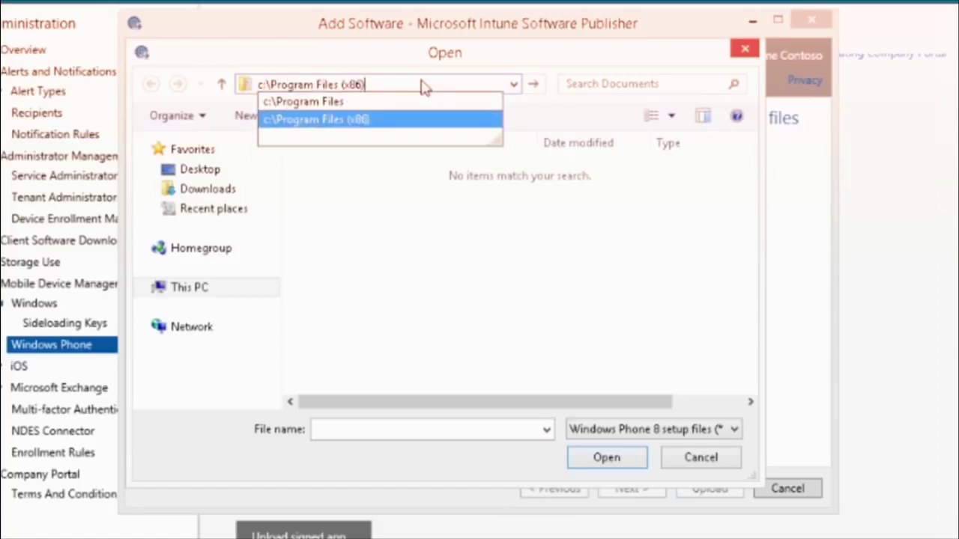
key("Return")
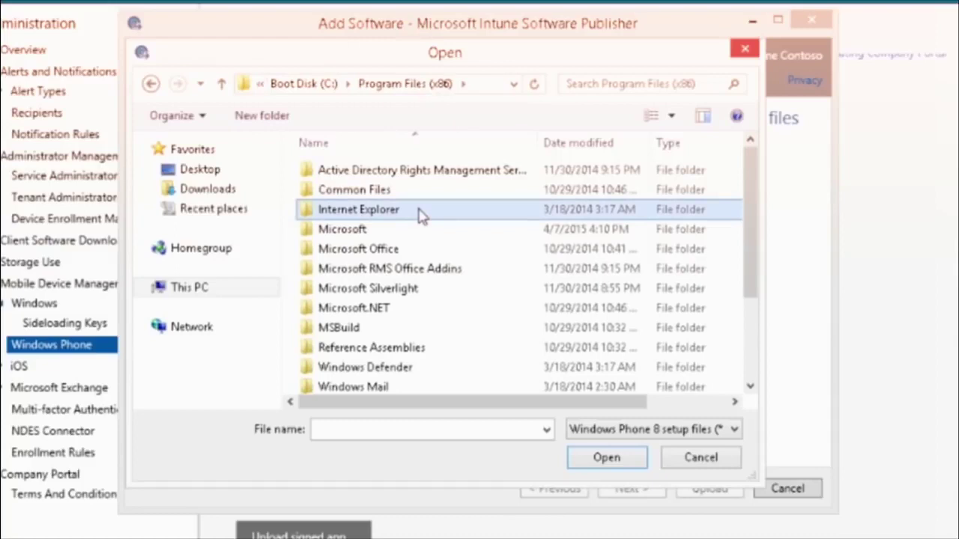
double_click(375, 230)
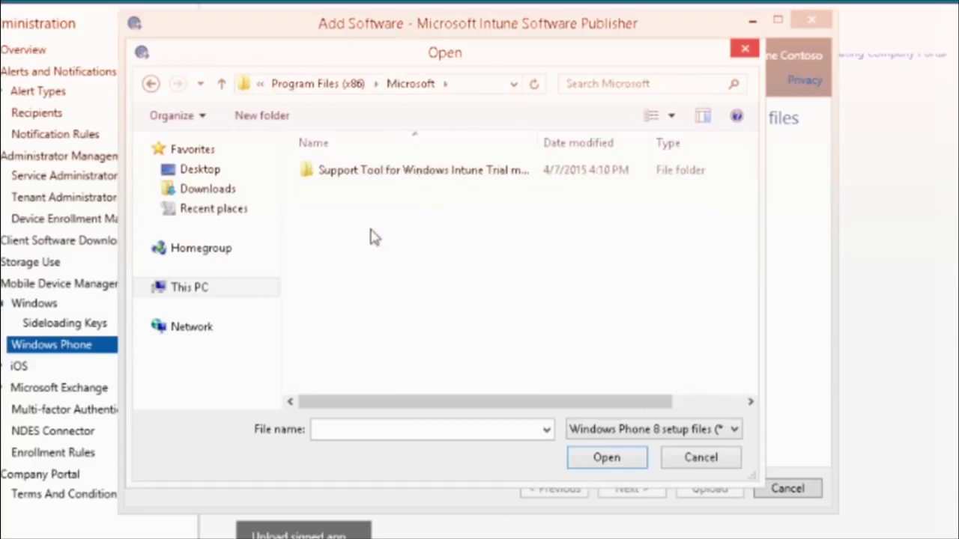
double_click(363, 177)
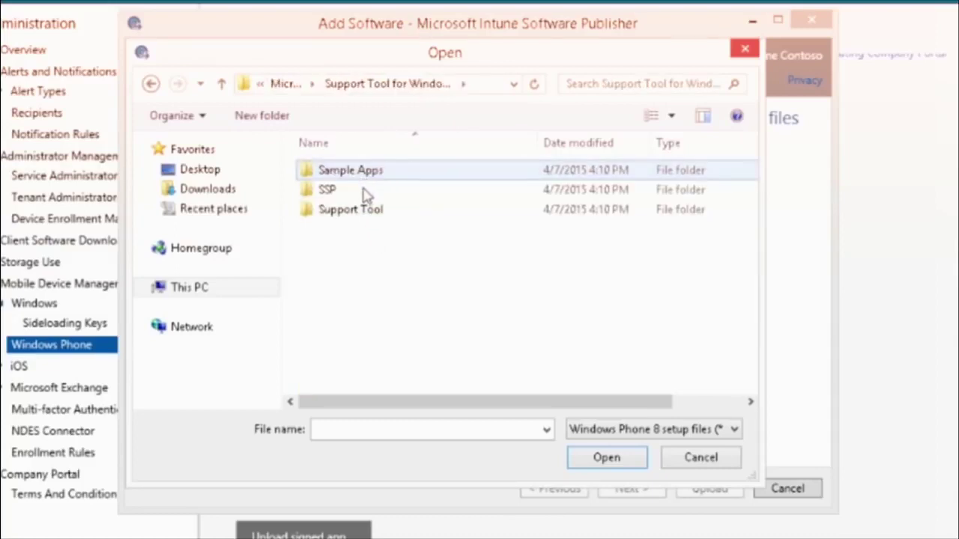
double_click(364, 196)
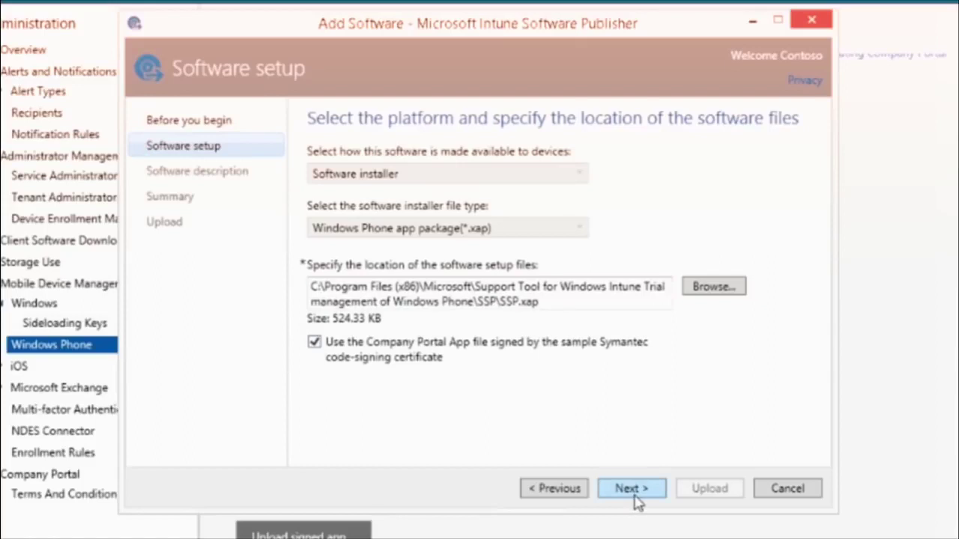
- Set the publisher to Microsoft and rename the app to Company Portal for Windows Phone
left_click(631, 493)
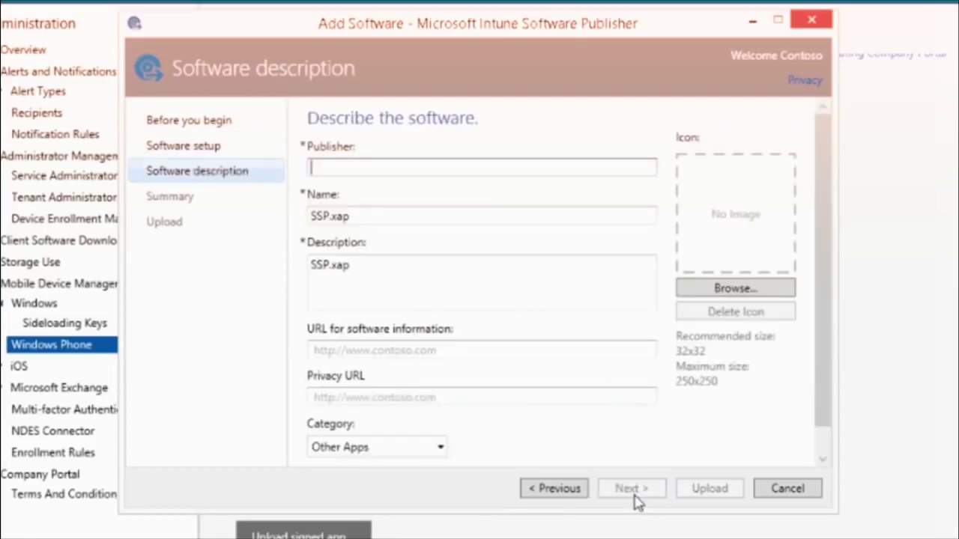
left_click(410, 164)
type("Microsoft")
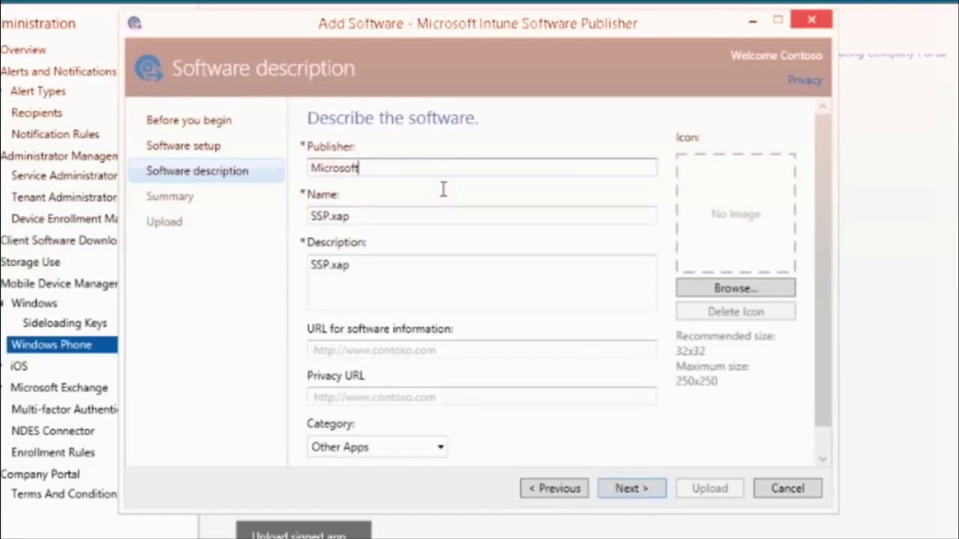
key("Tab")
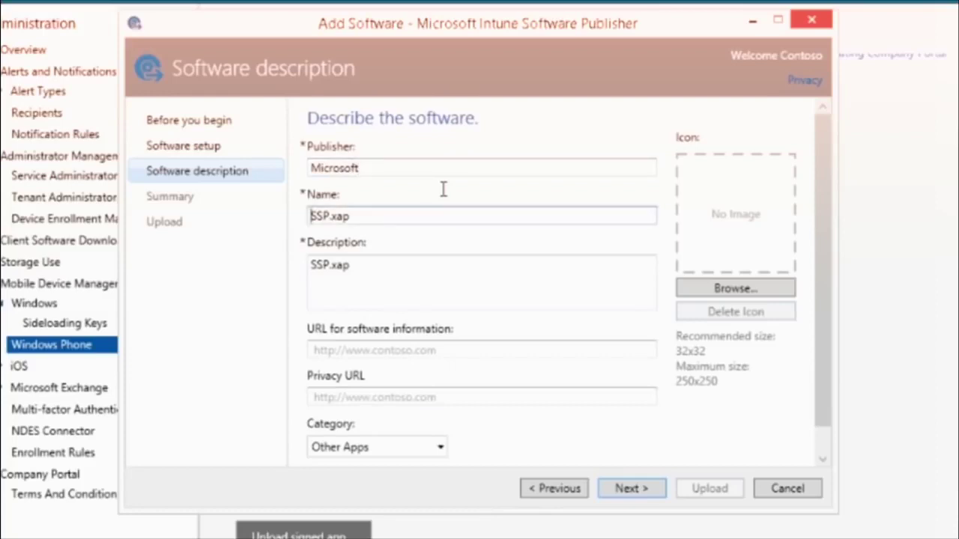
left_click_drag(392, 215, 227, 223)
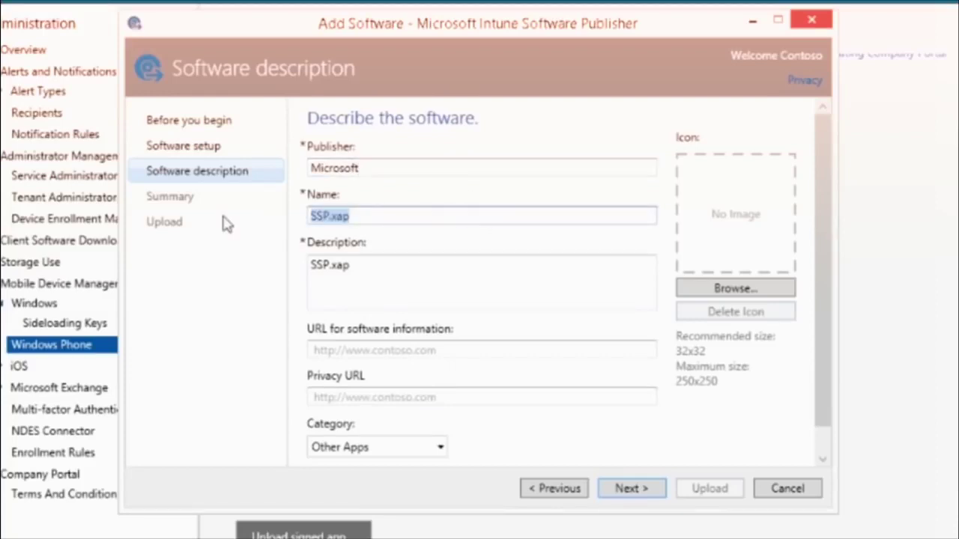
type("Company ")
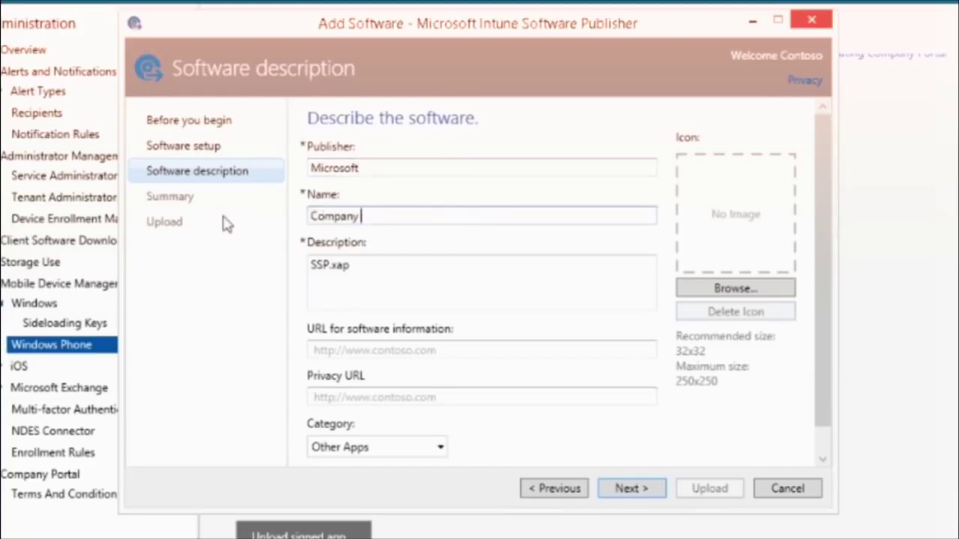
type("Portal for W")
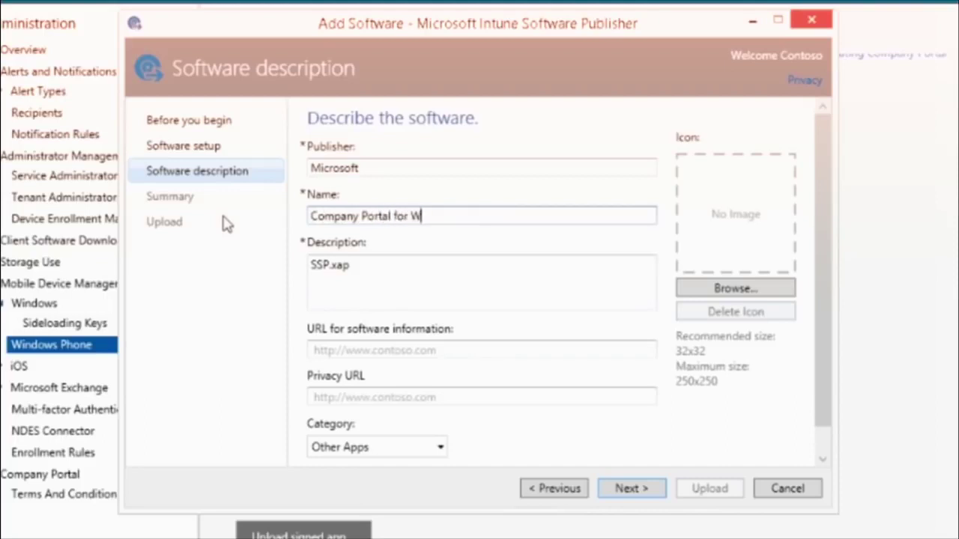
type("indows Phone")
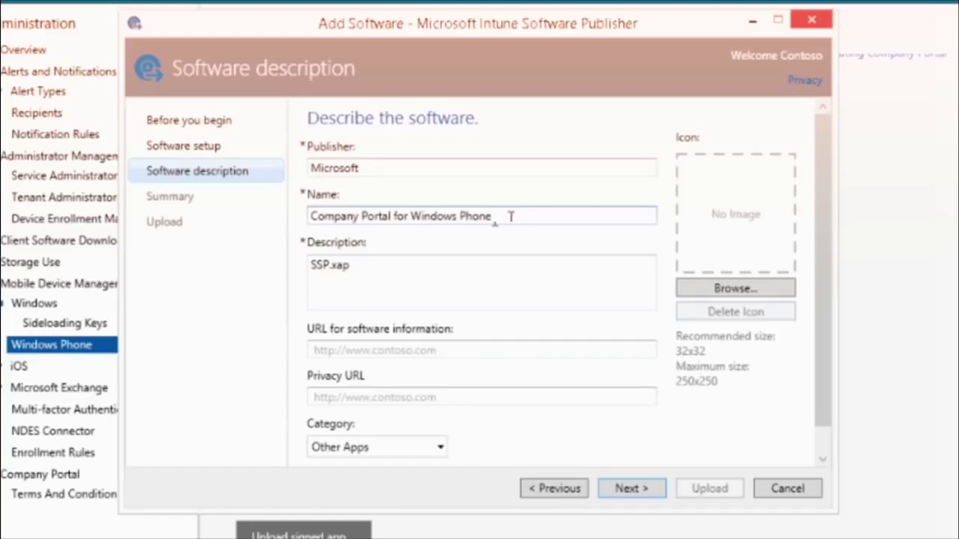
- Paste the app name as the description and choose the Computer Management category
left_click_drag(507, 214, 315, 216)
left_click_drag(534, 215, 216, 223)
key("ctrl+c")
left_click_drag(484, 287, 257, 257)
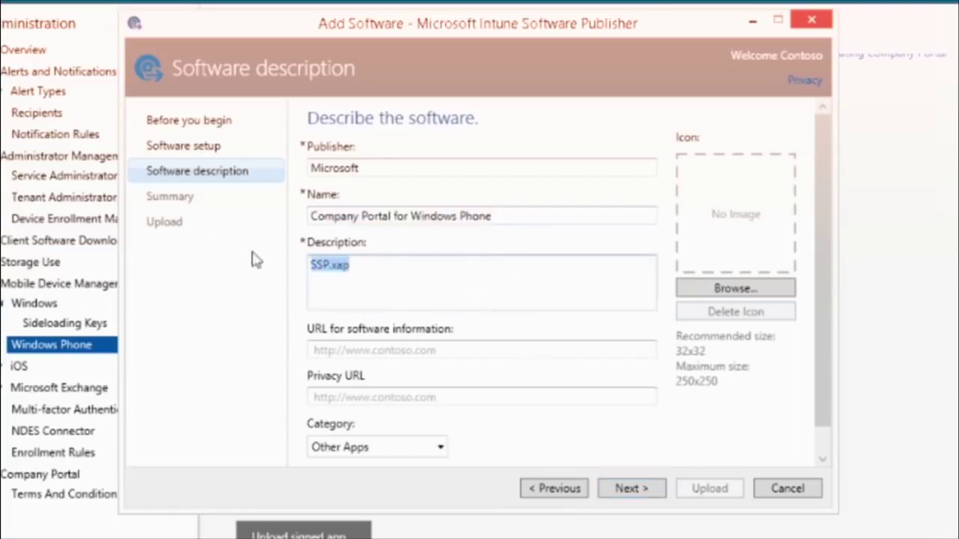
key("ctrl+v")
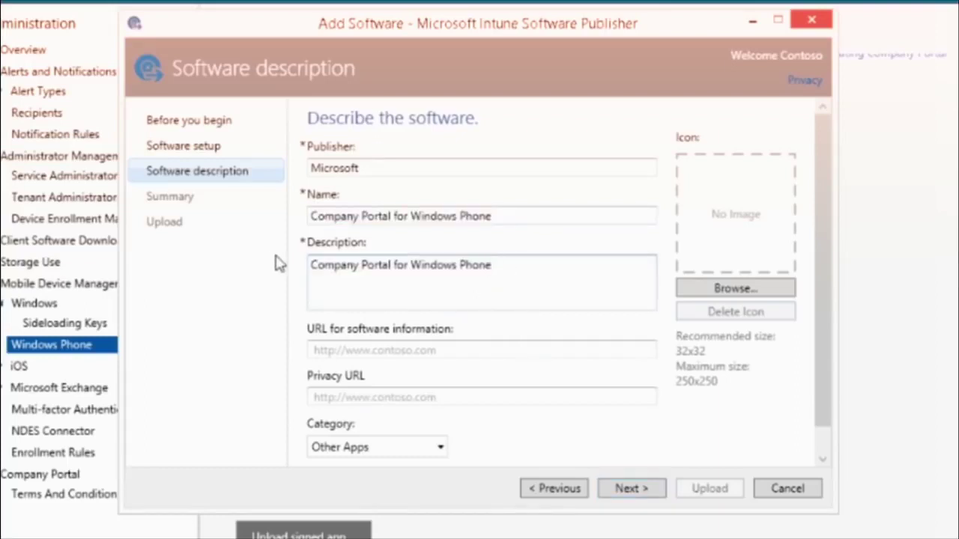
left_click(395, 449)
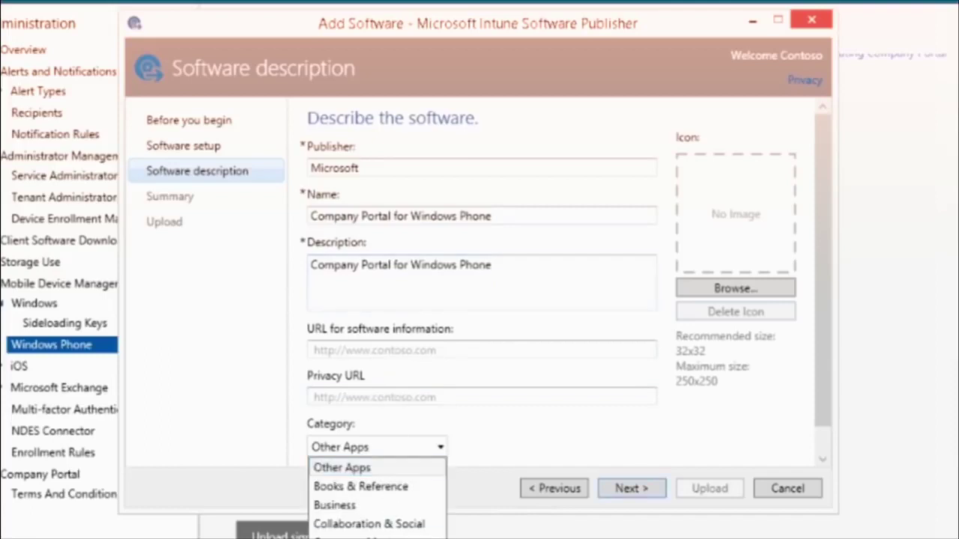
left_click(367, 536)
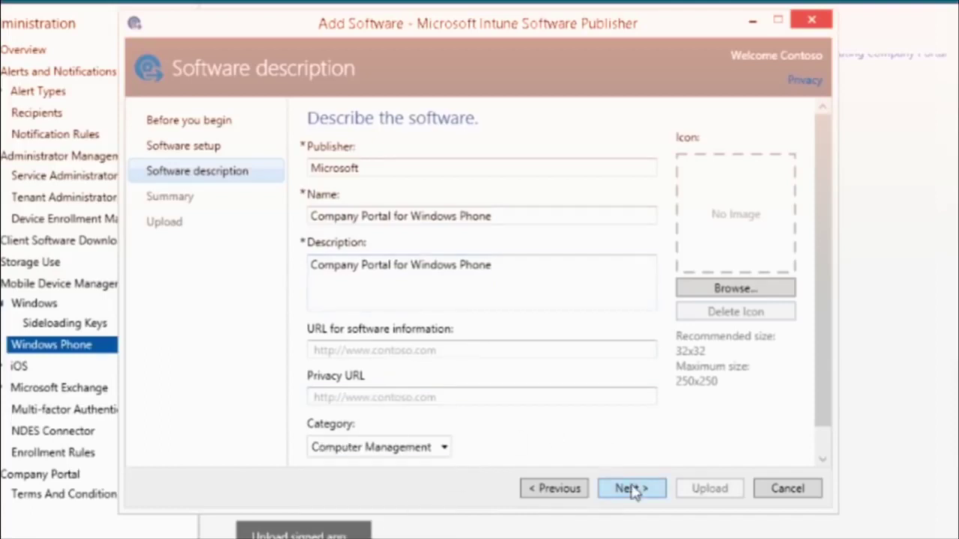
left_click(633, 491)
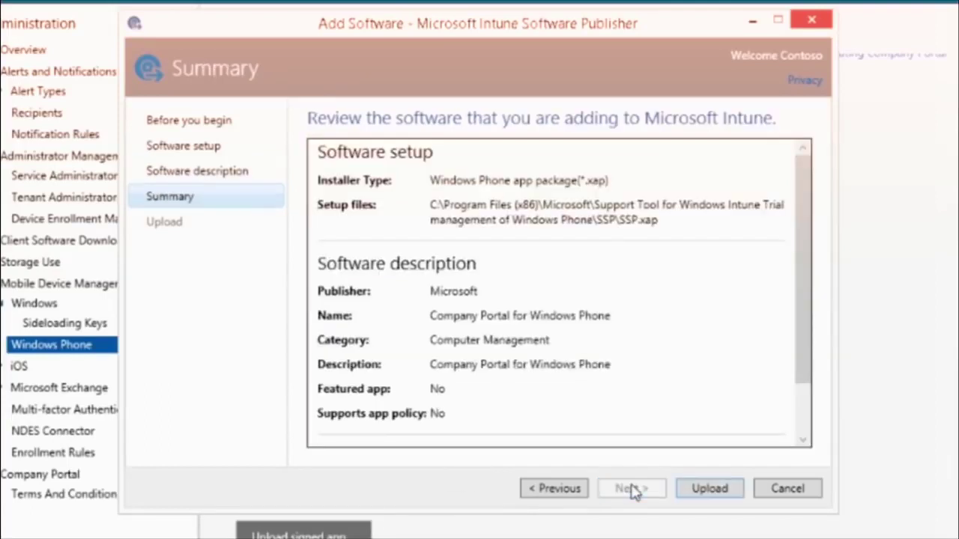
- Finish the Company Portal upload and close the Software Publisher wizard
left_click(709, 488)
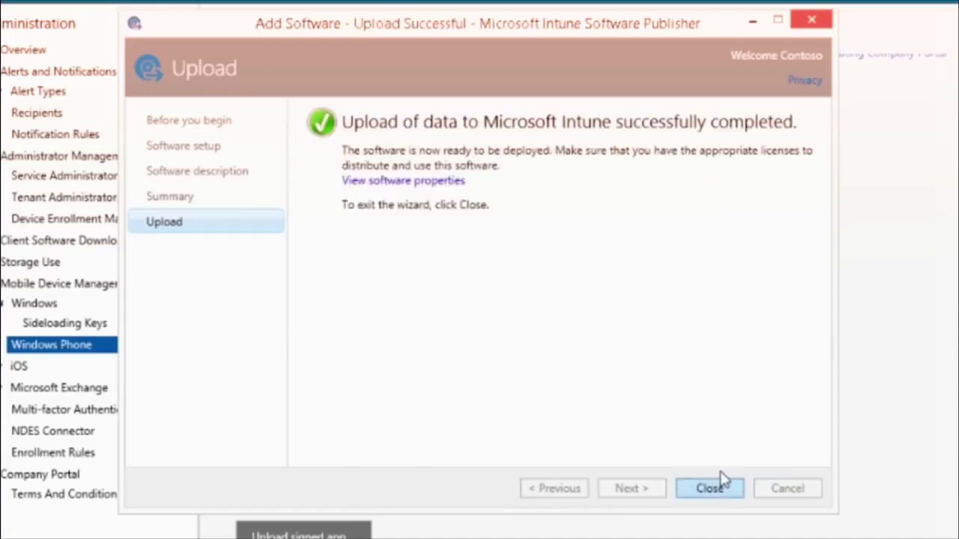
left_click(710, 489)
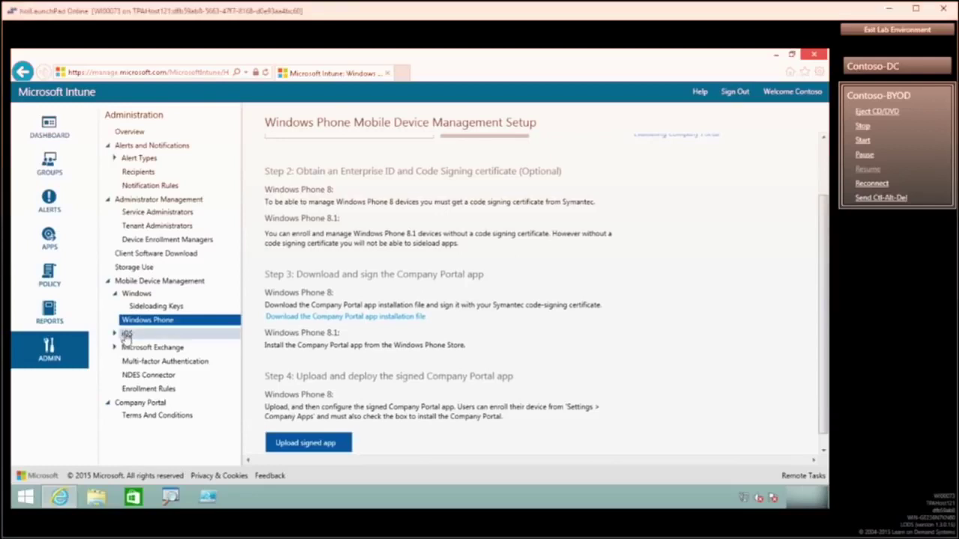
- Enable the iOS platform, save the APNs certificate request as 'cert request', and open Apple's portal
left_click(125, 335)
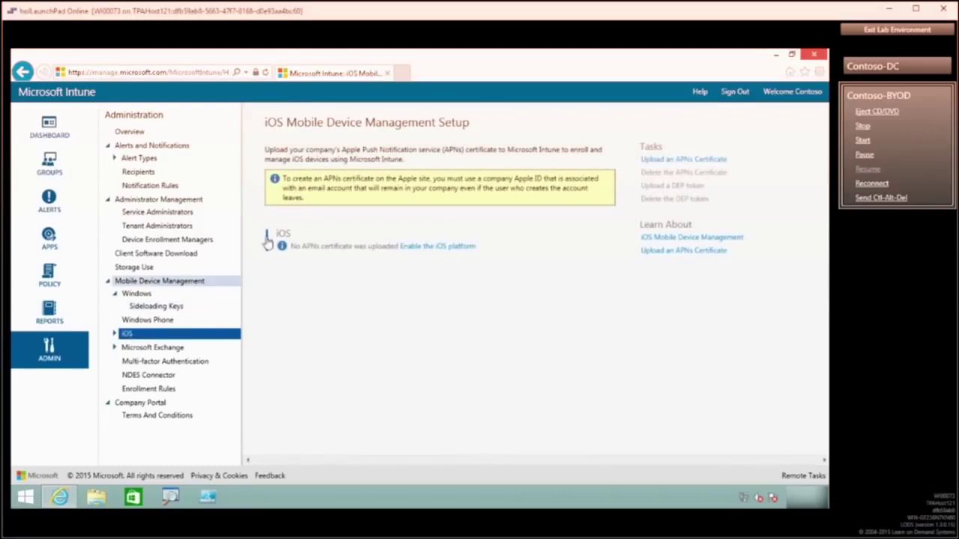
left_click(457, 247)
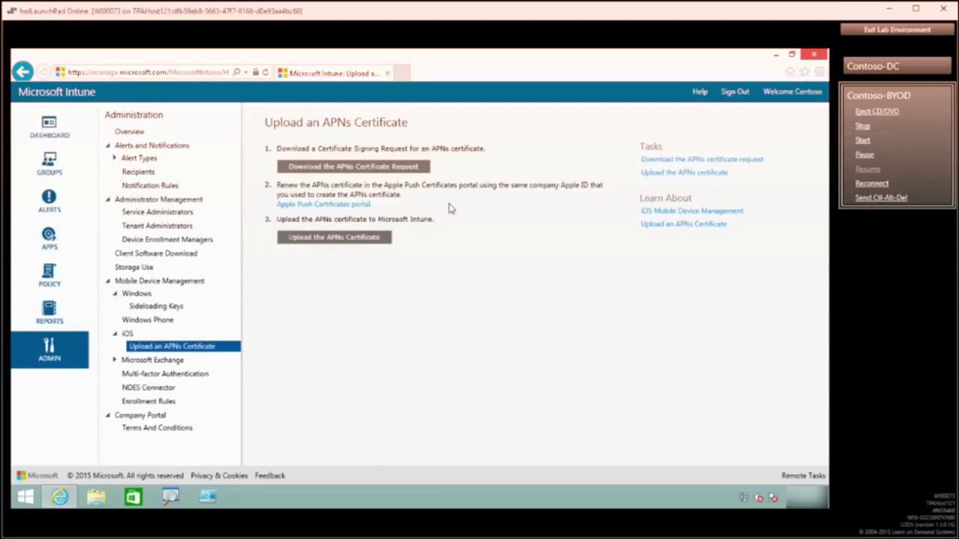
left_click(708, 161)
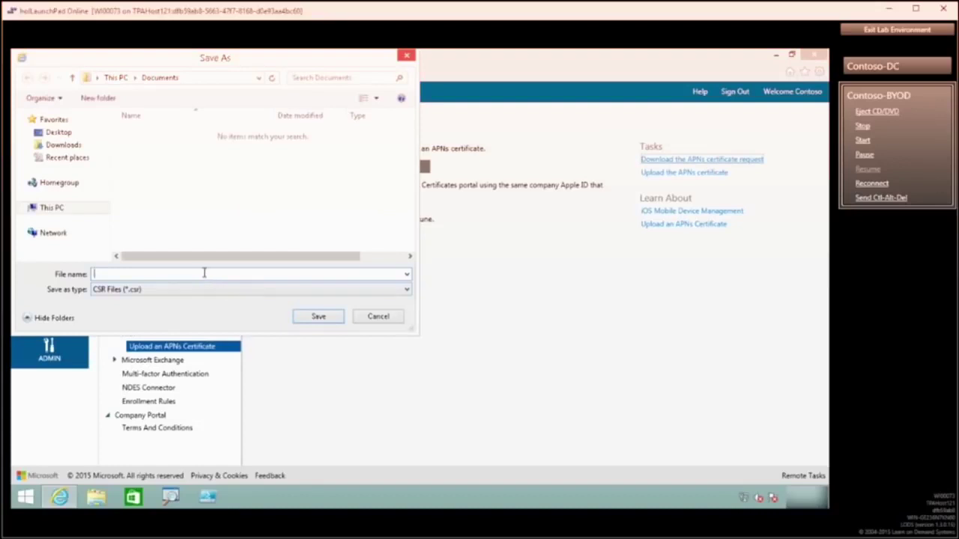
type("cert request")
left_click(319, 317)
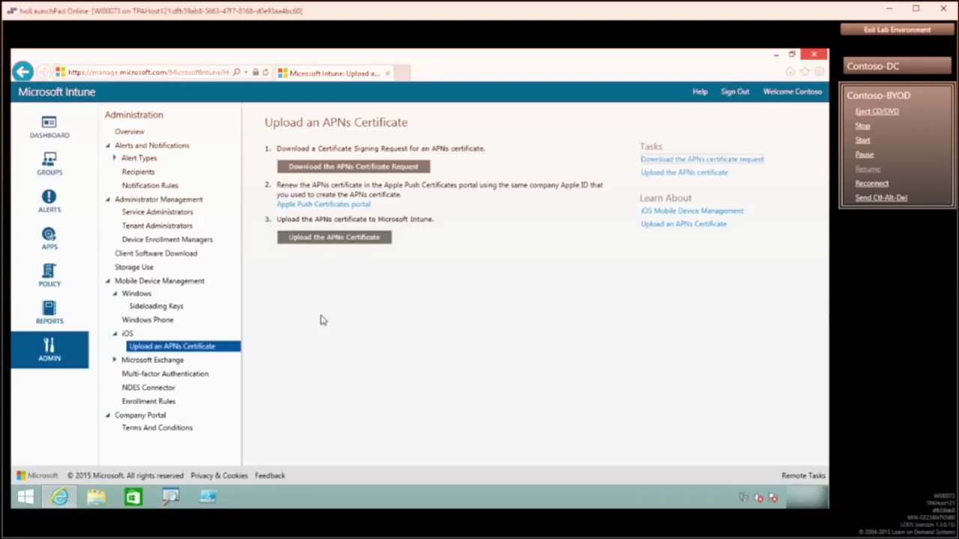
left_click(341, 207)
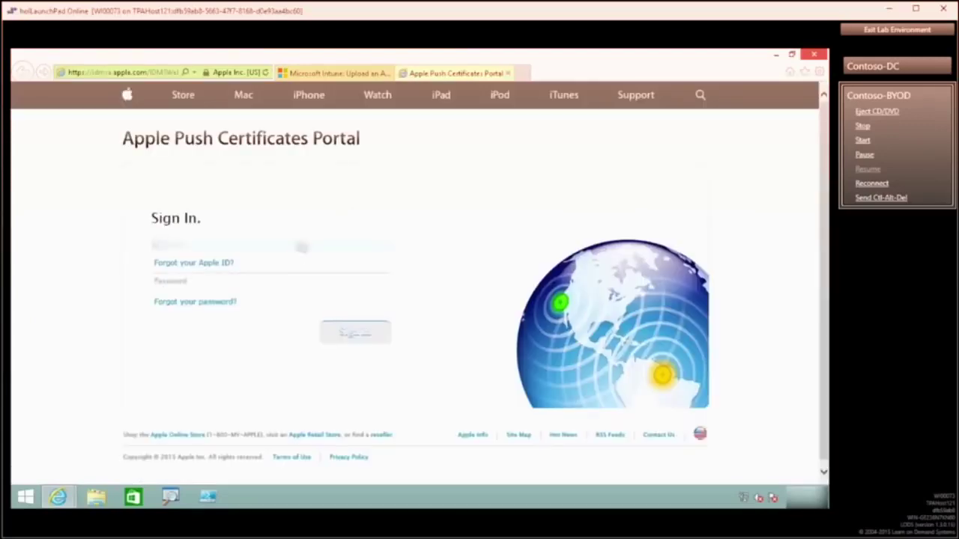
- Sign in to the Apple Push Certificates Portal with the Apple ID and password, declining password saving
type("admin")
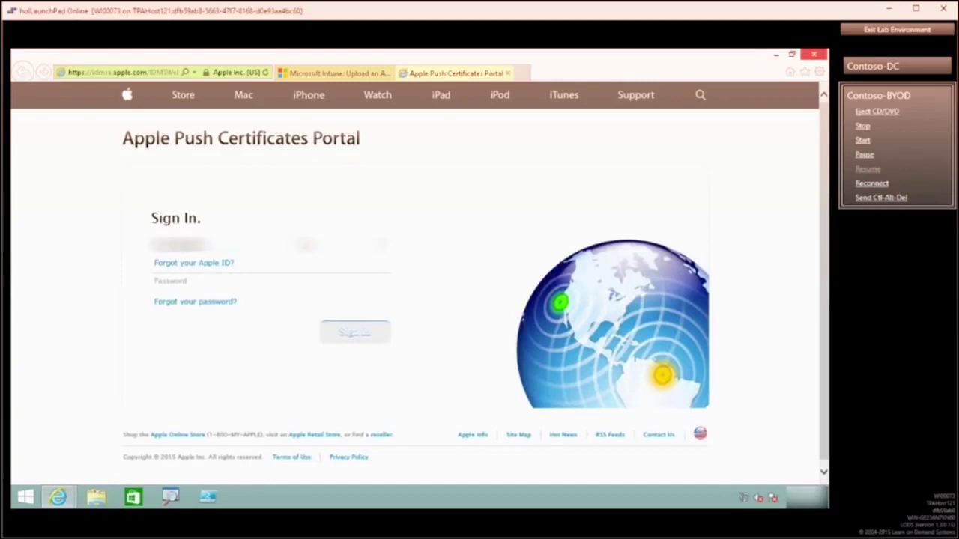
key("Tab")
type("••••••••••")
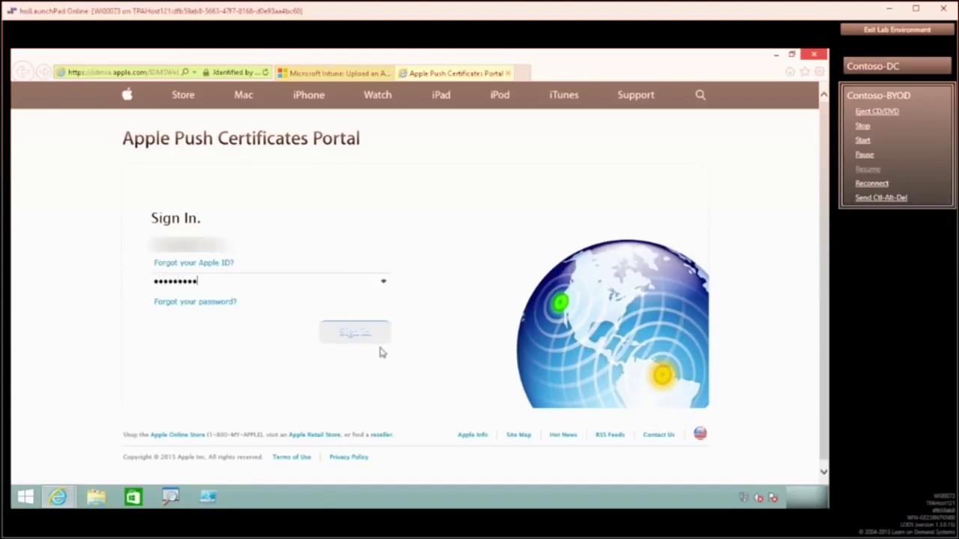
left_click(355, 339)
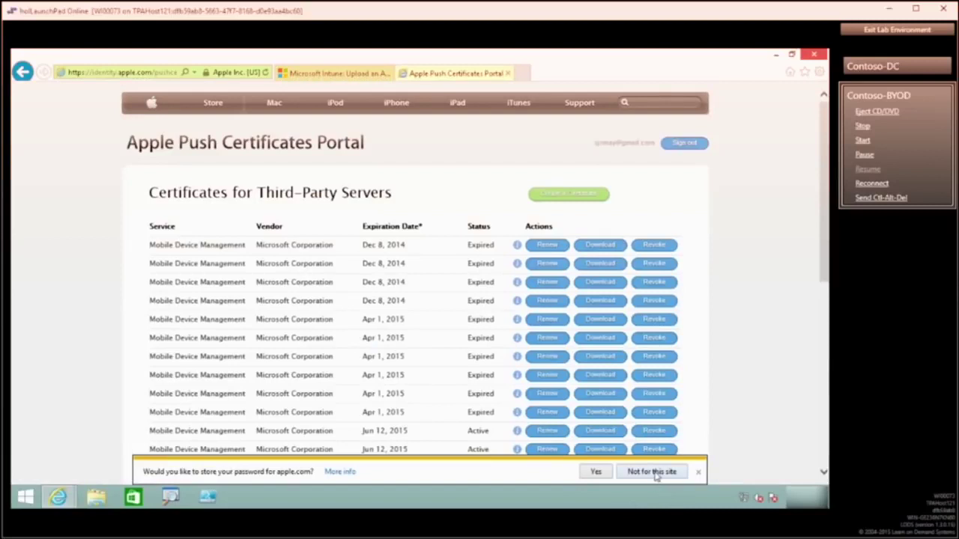
left_click(652, 472)
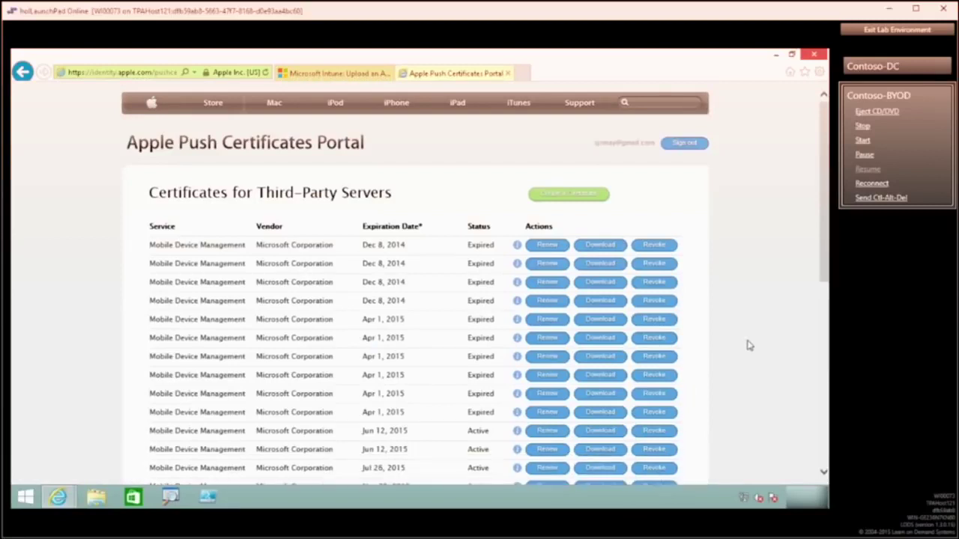
- Start a new push certificate and accept the MDM certificate terms of use
left_click(569, 194)
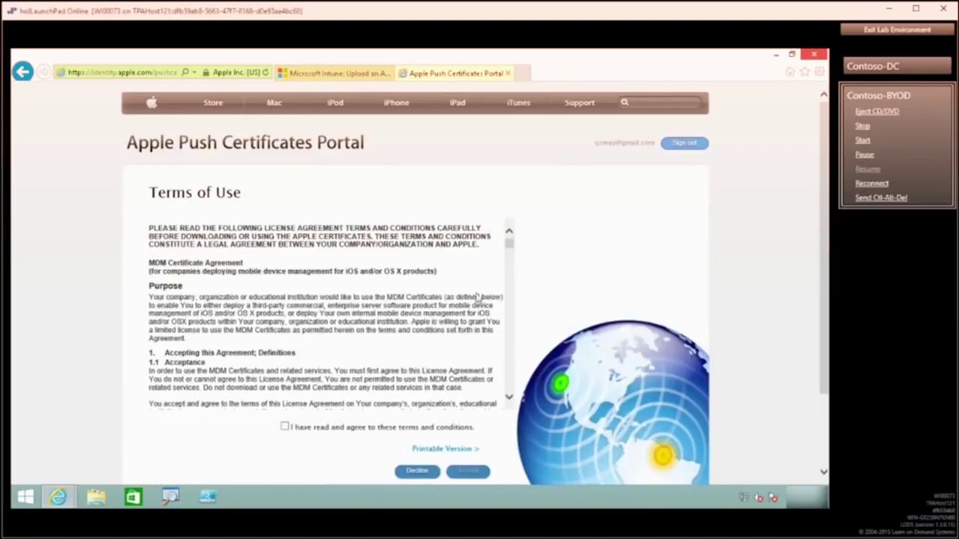
left_click_drag(512, 247, 519, 399)
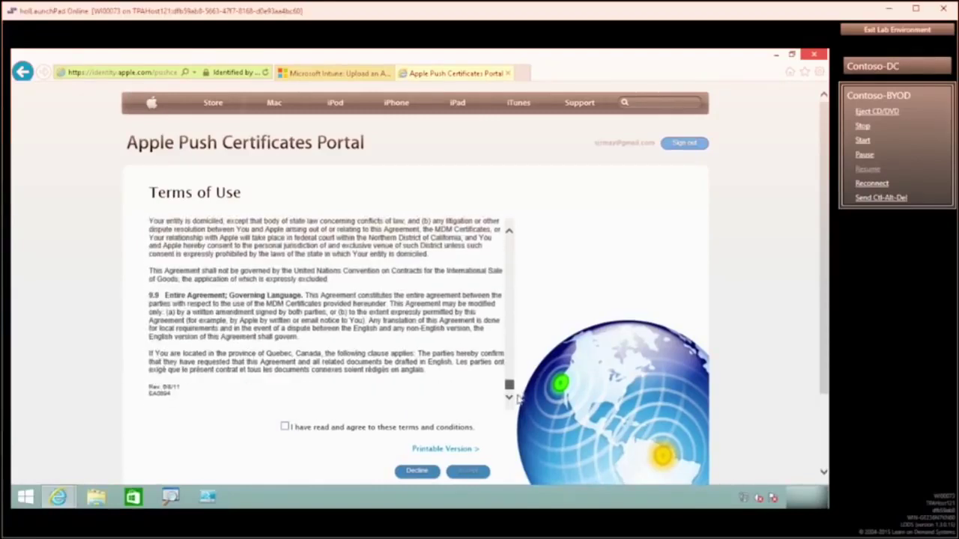
left_click(284, 426)
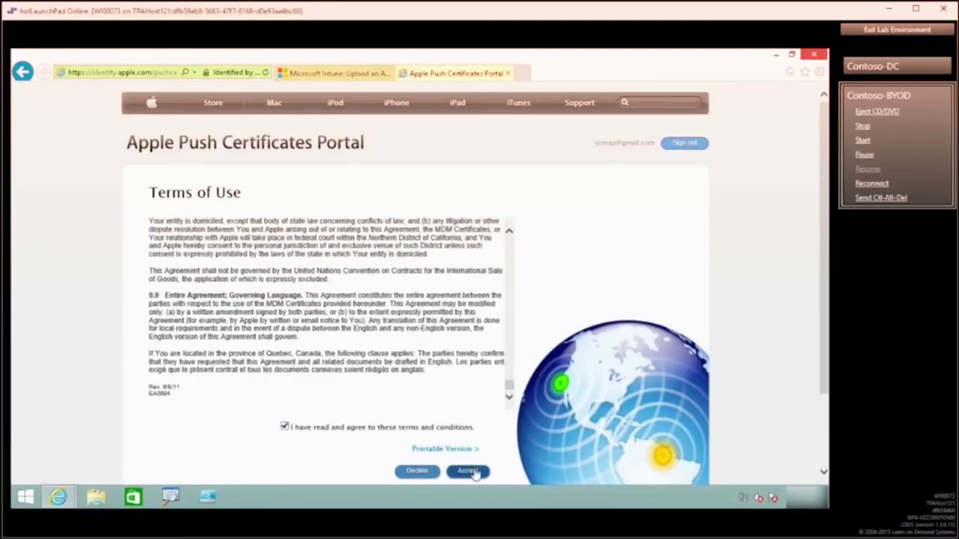
left_click(470, 471)
left_click(409, 321)
- Add the note 'Contoso LL' and upload cert request.csr to create the push certificate
type("Co")
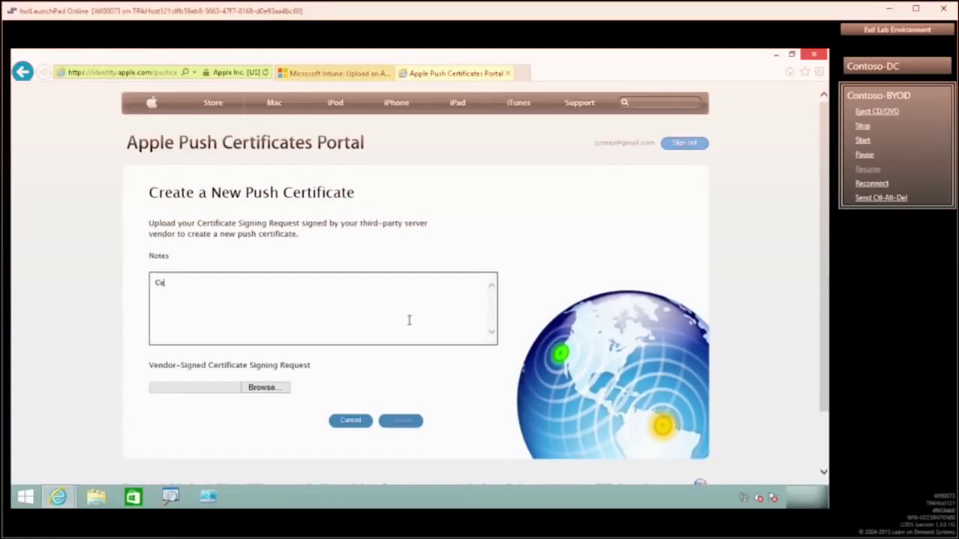
type("ntoso LLC")
left_click(279, 388)
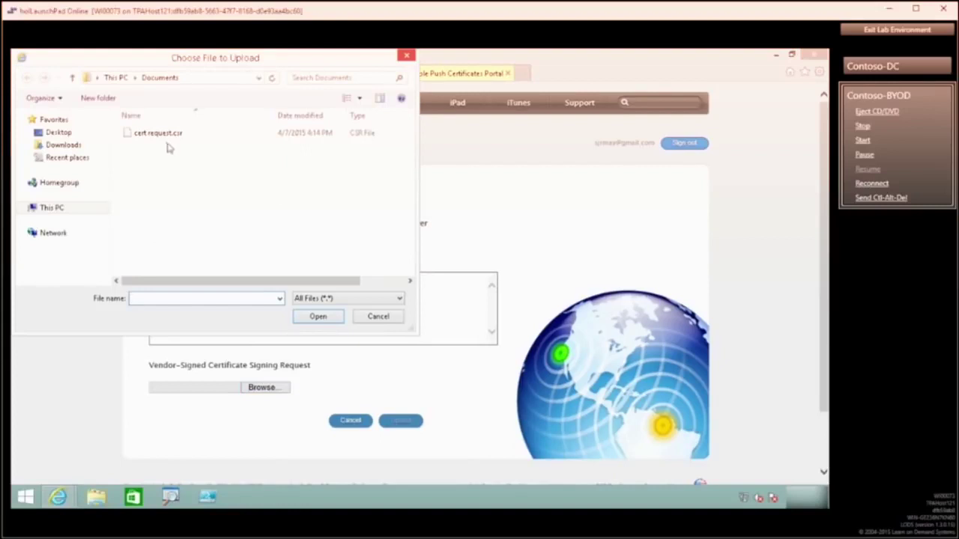
left_click(159, 134)
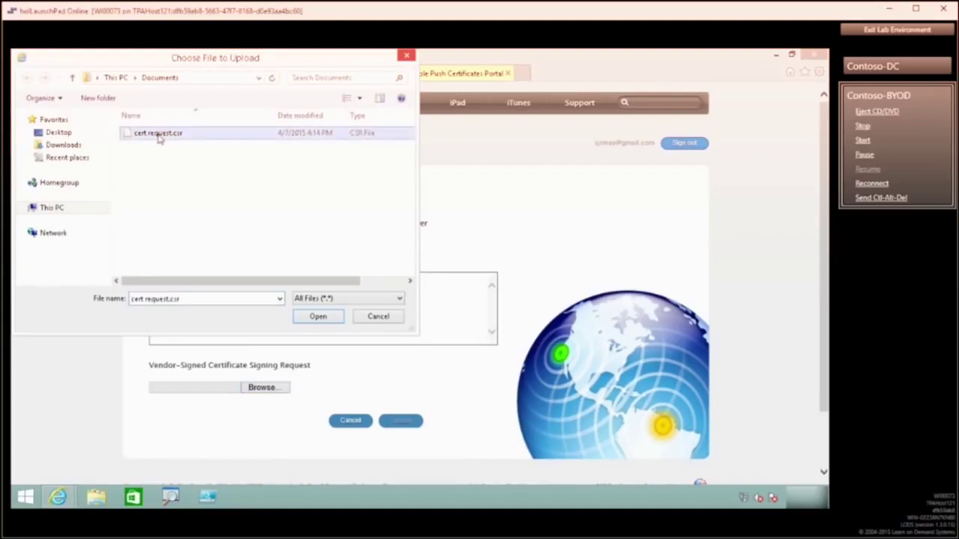
left_click(319, 317)
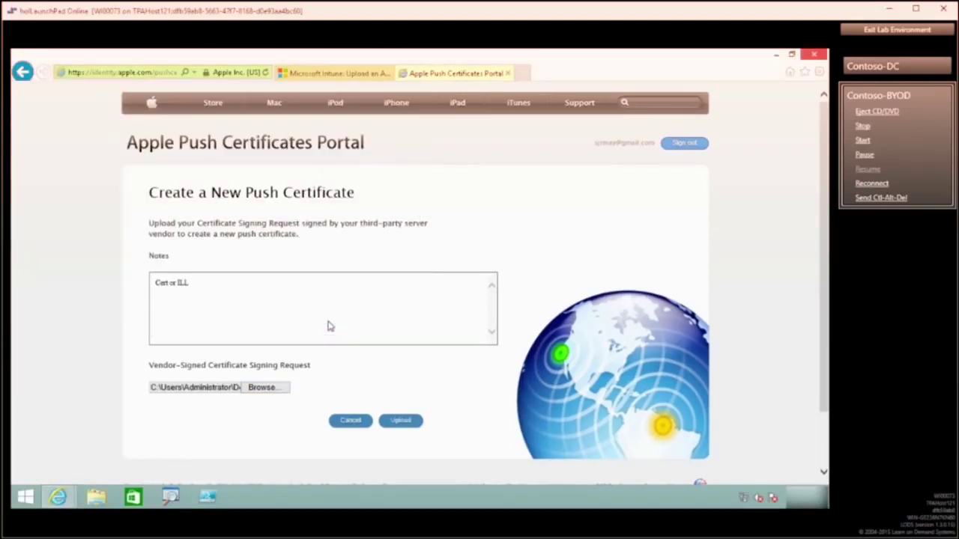
left_click(406, 424)
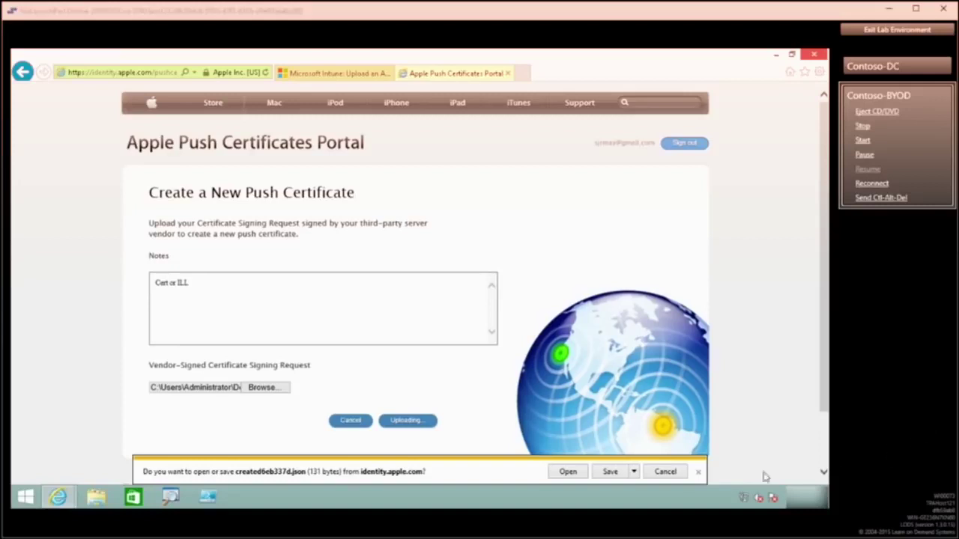
left_click(666, 472)
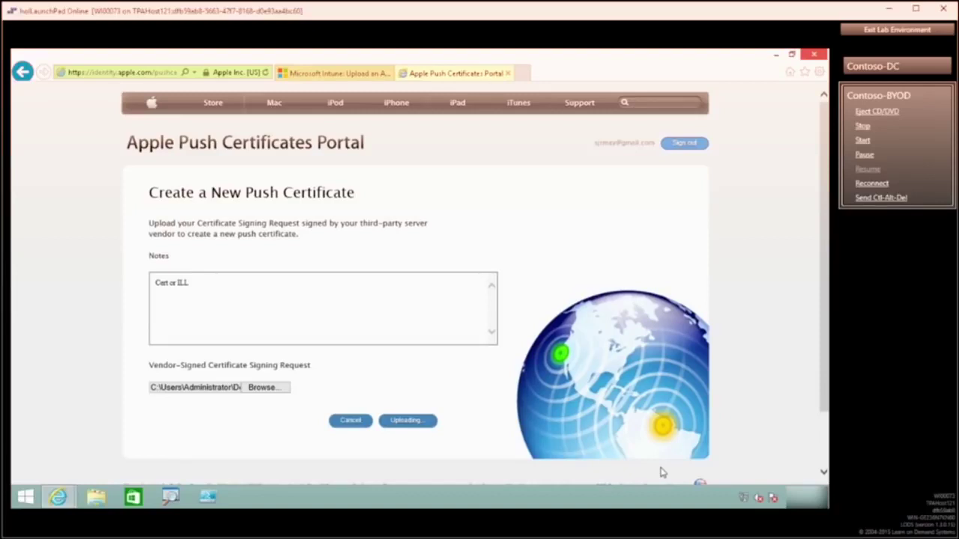
left_click(350, 420)
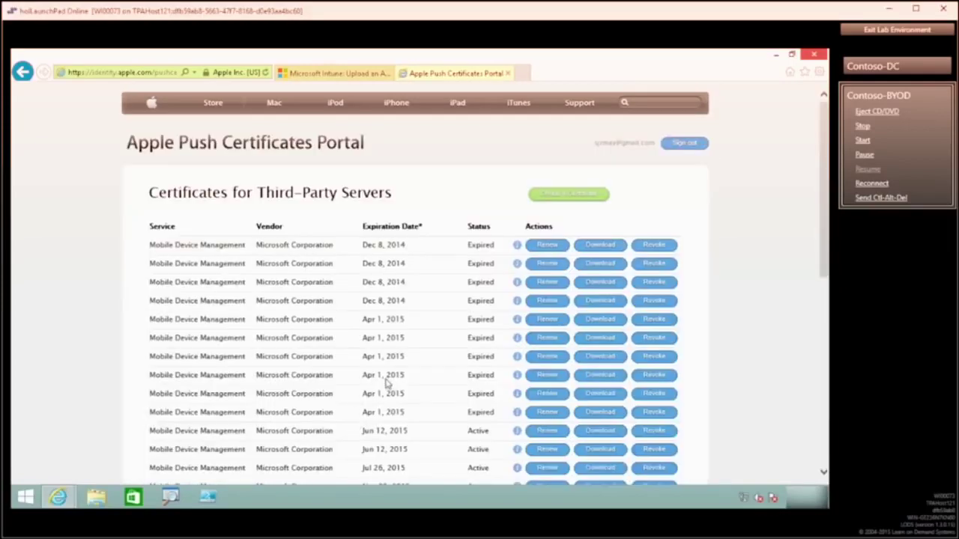
- Download the Apr 6, 2016 push certificate as MDM_ Microsoft Corporation_Certificate.pem
scroll(391, 267, "down", 4)
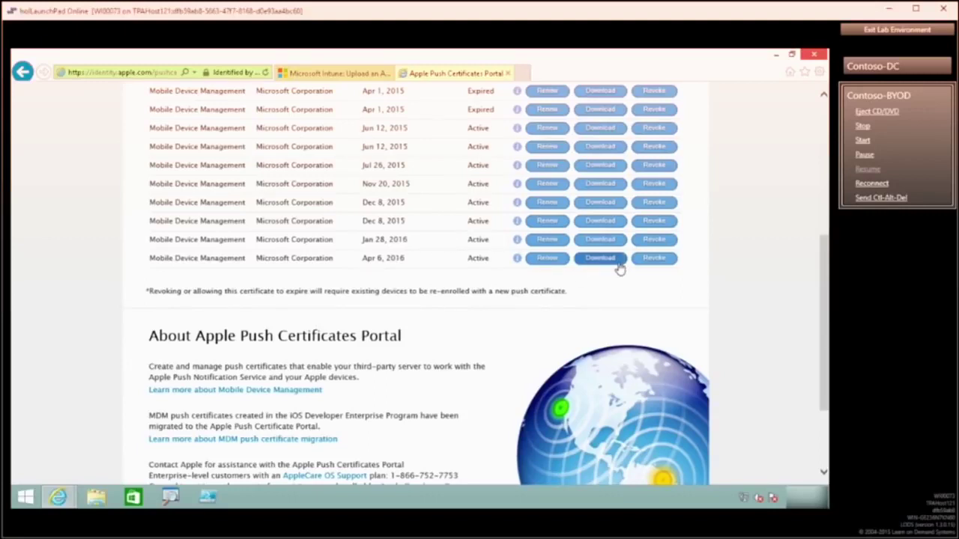
left_click(617, 262)
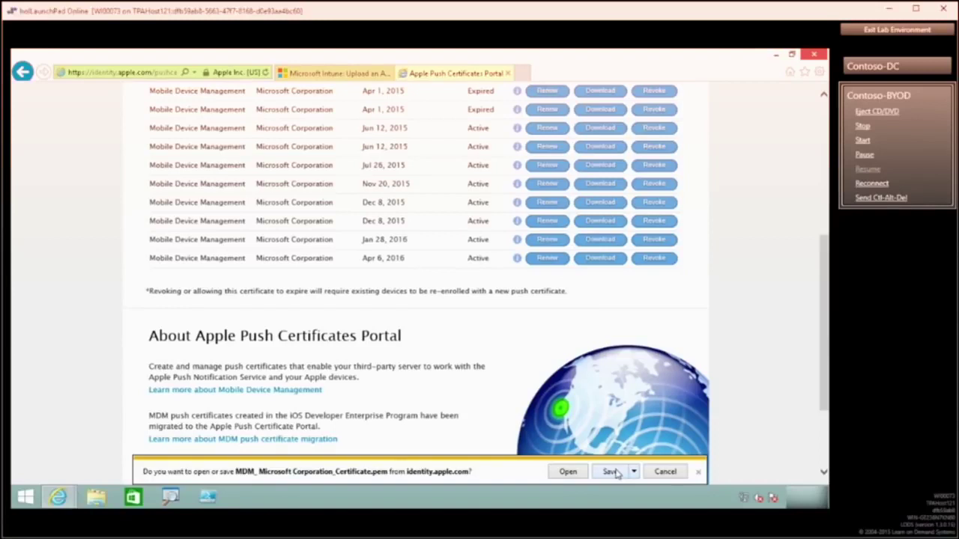
left_click(610, 472)
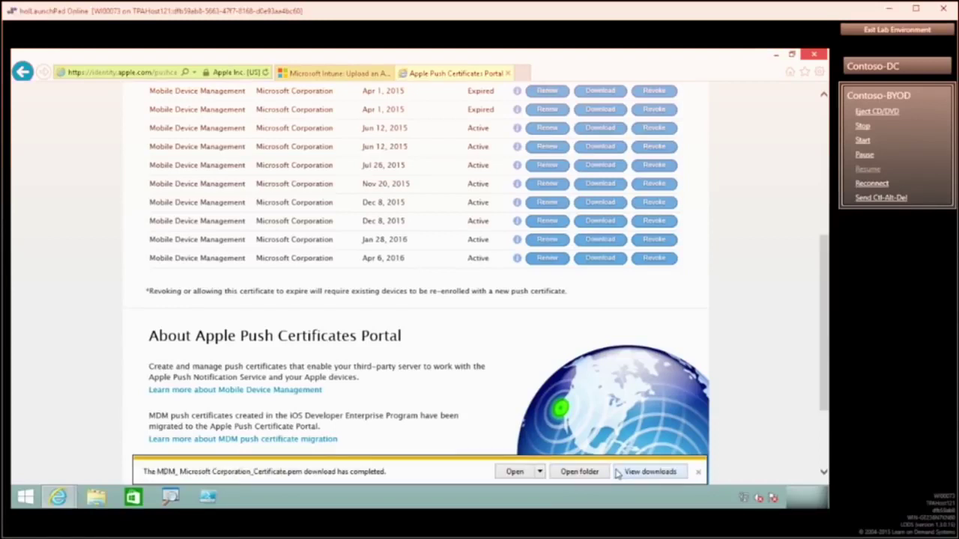
- Sign back in to the timed-out Microsoft Intune session and return to the APNs certificate page
left_click(333, 74)
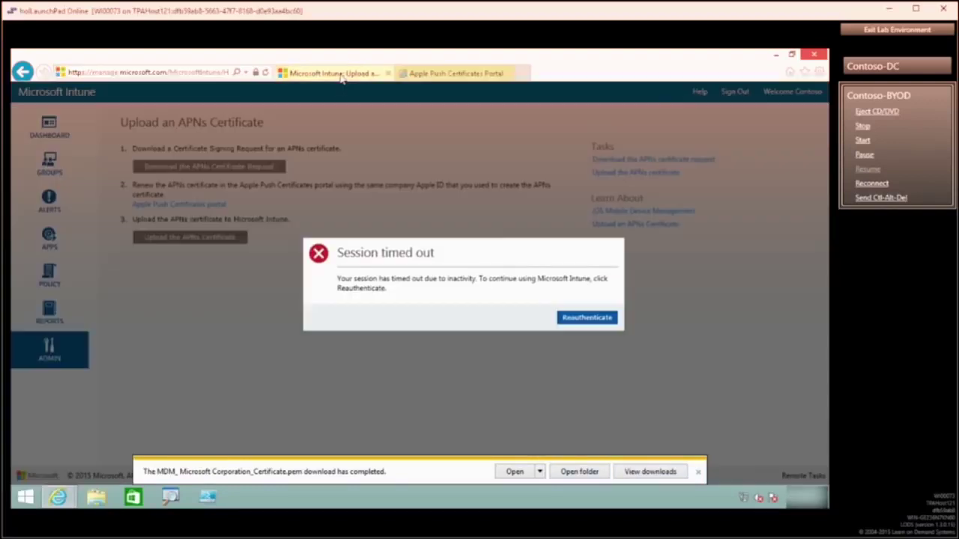
left_click(590, 317)
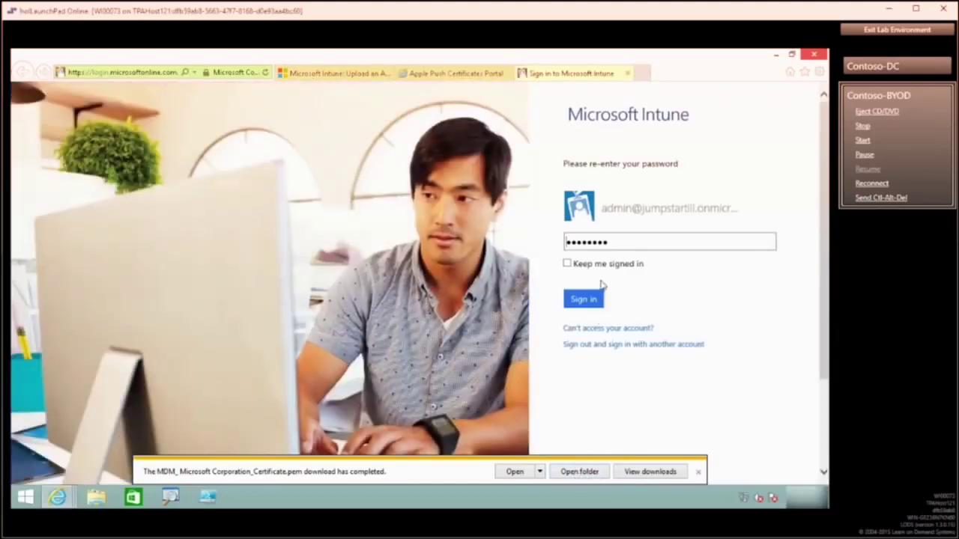
left_click(593, 300)
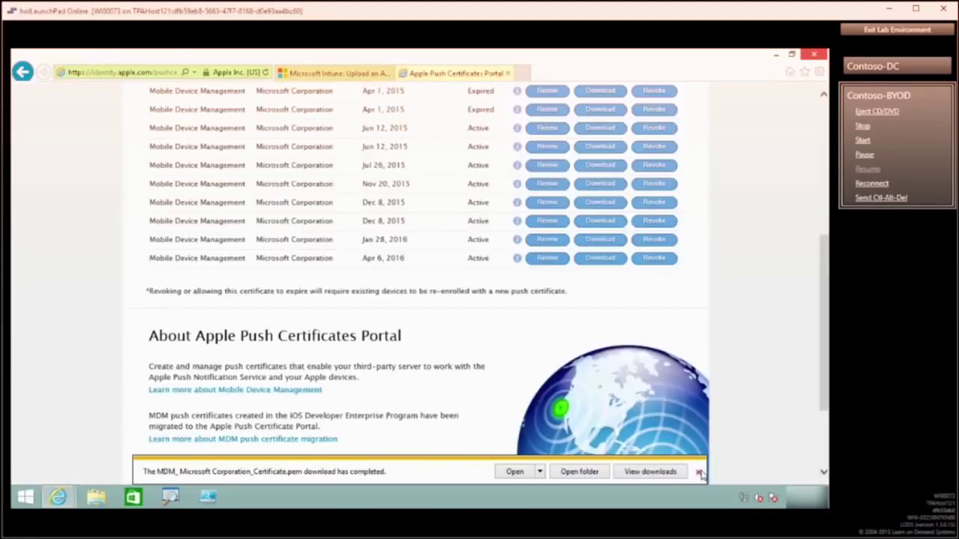
left_click(699, 472)
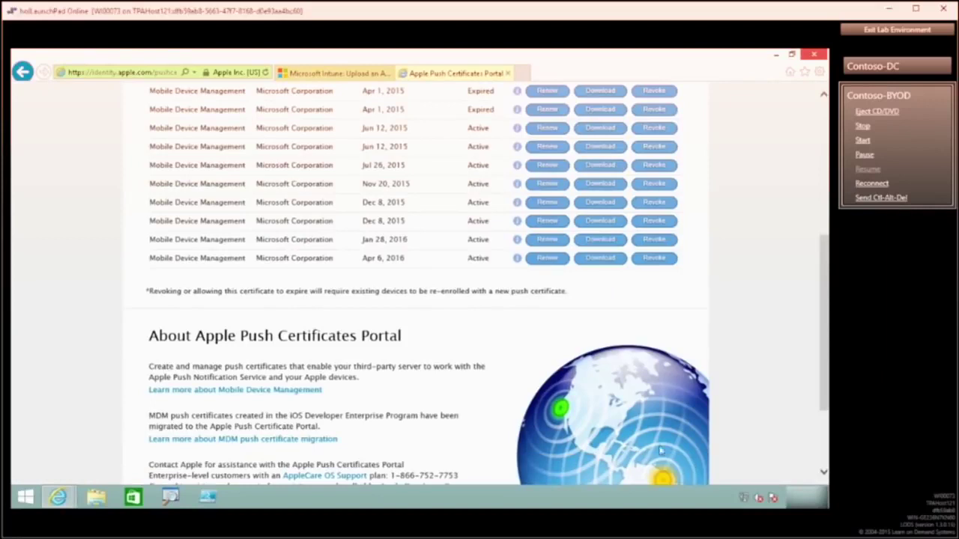
left_click(329, 75)
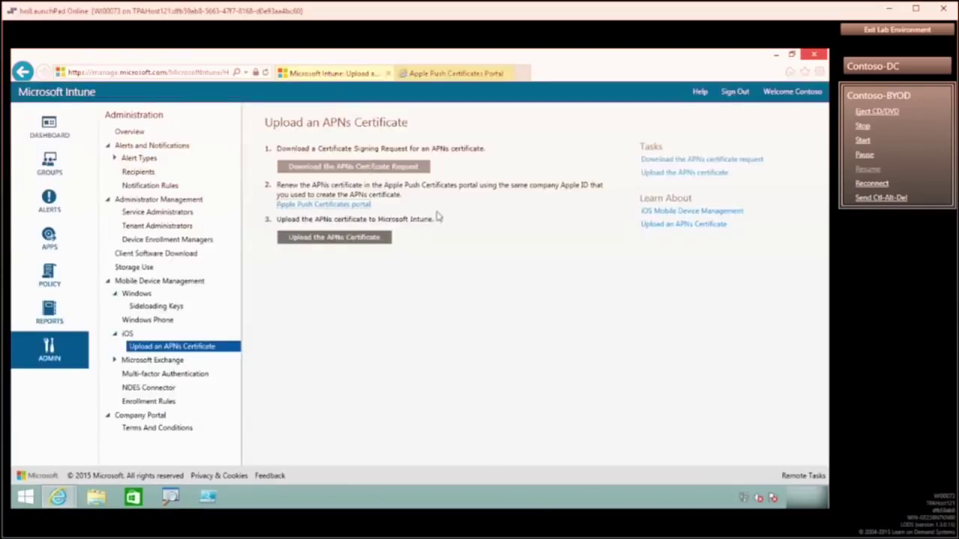
- Upload MDM_Microsoft Corporation_Certificate.pem from the Downloads folder as the APNs certificate
left_click(358, 237)
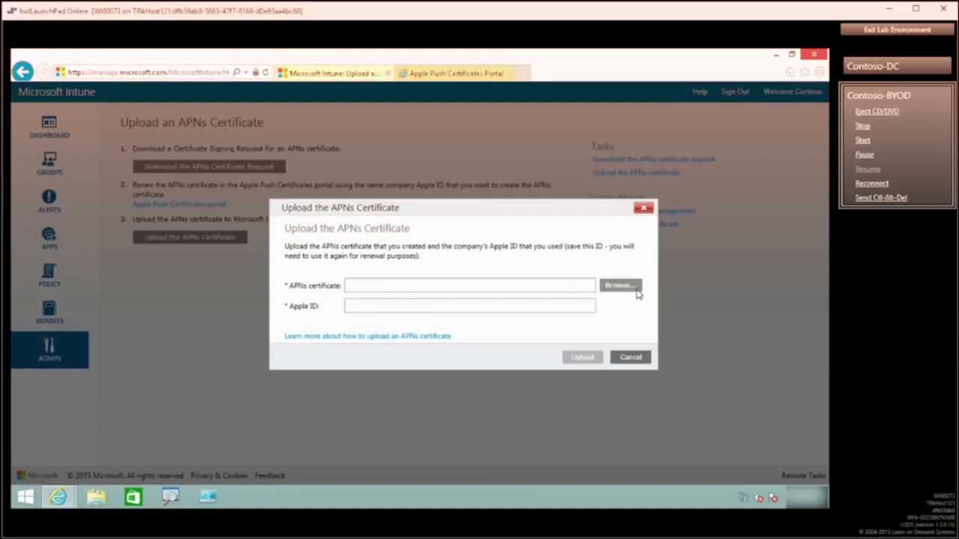
left_click(635, 291)
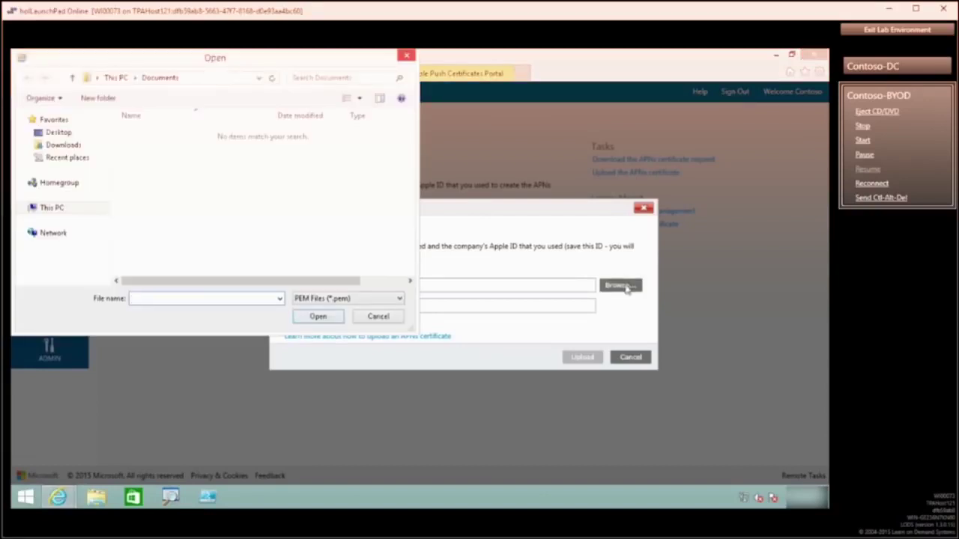
left_click(63, 146)
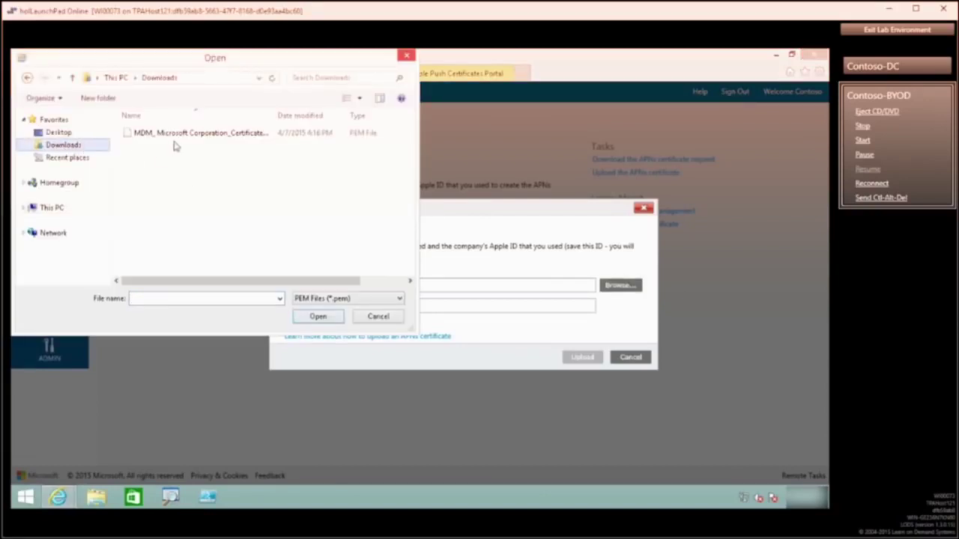
left_click(180, 135)
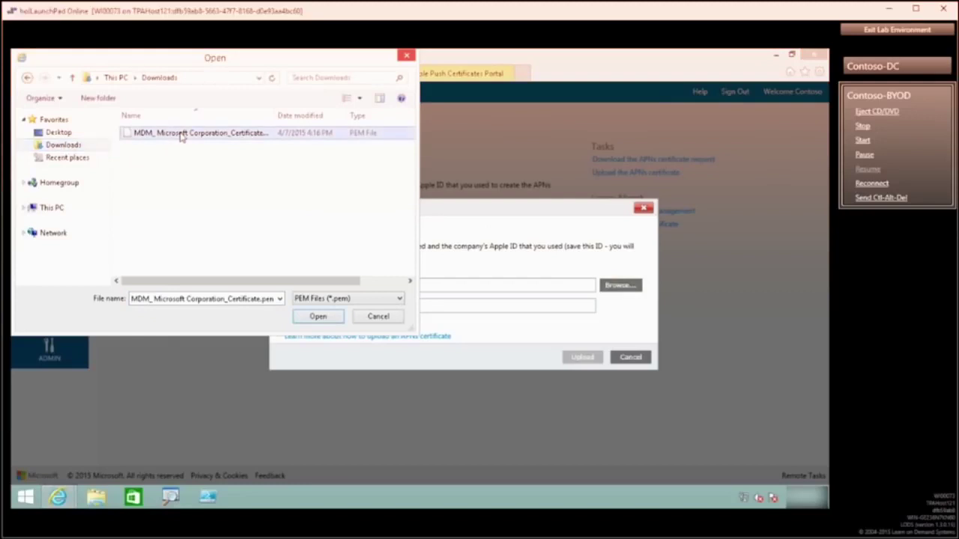
left_click(316, 318)
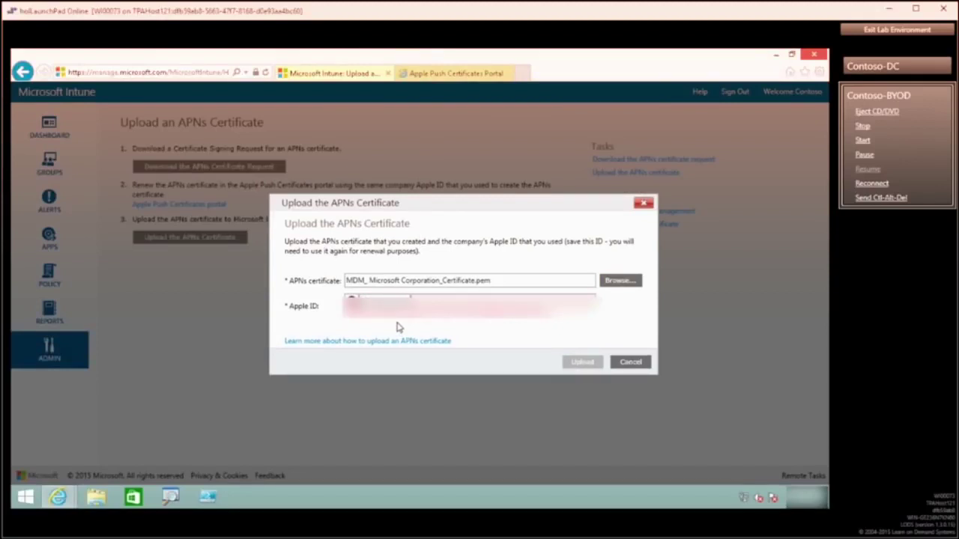
left_click(584, 358)
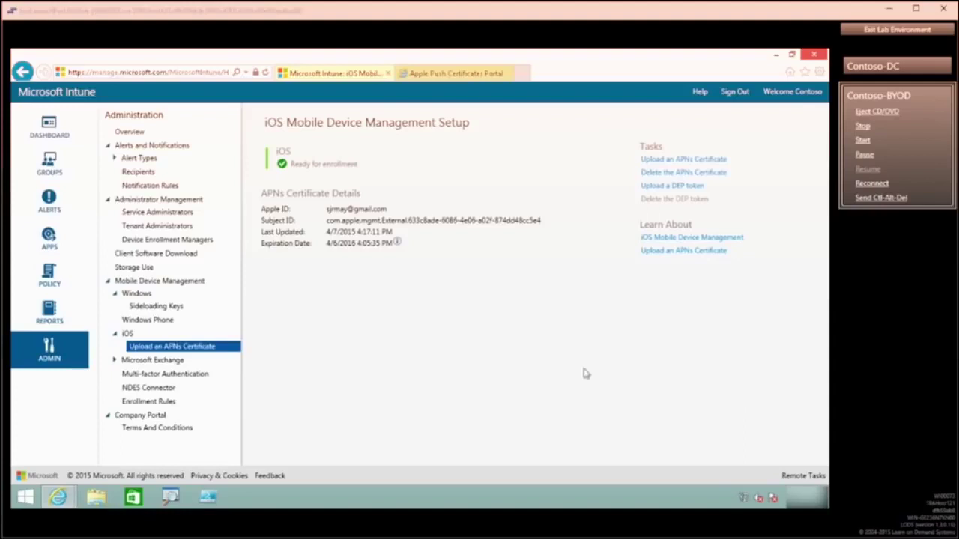
- Collapse Mobile Device Management and show the Administration Overview for the Contoso account
left_click(109, 283)
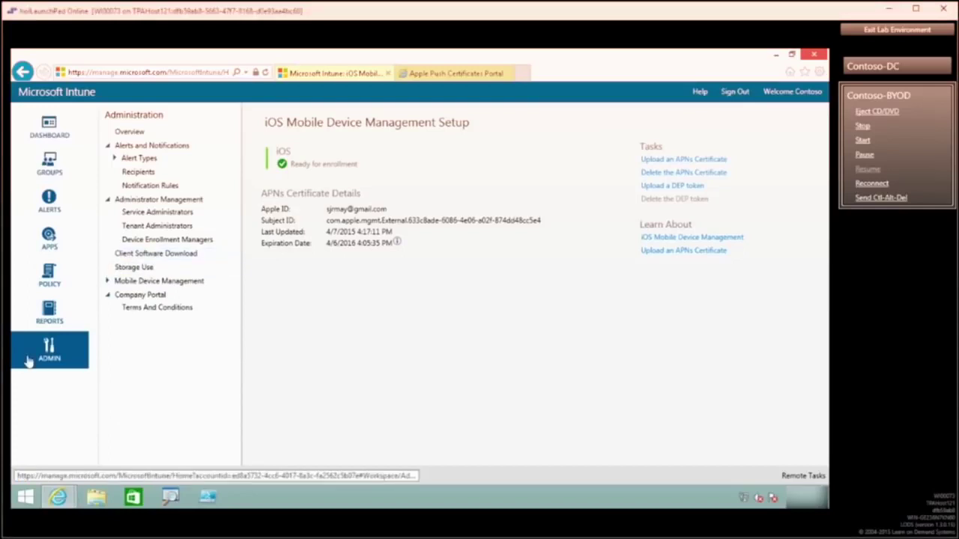
left_click(50, 357)
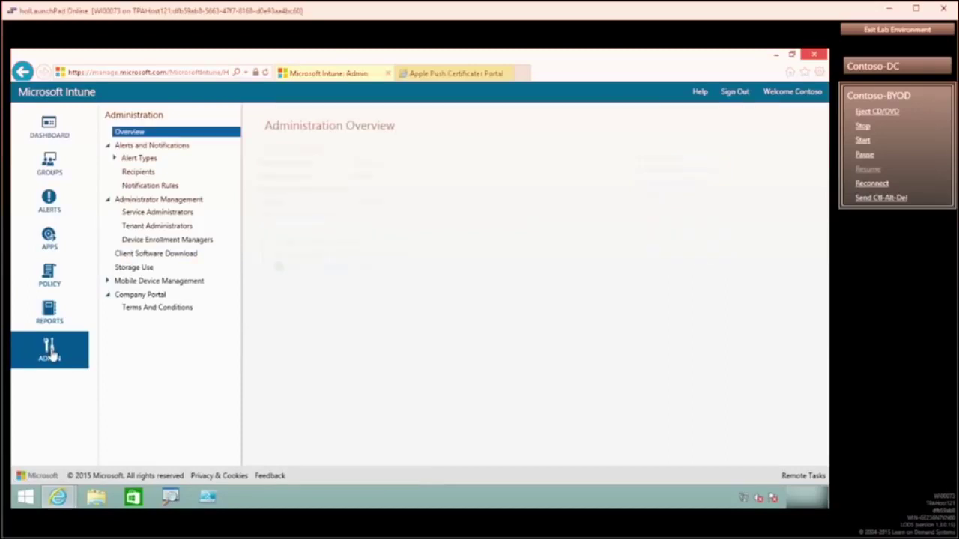
- Set the company name to Contoso Ltd. and enter the IT contact's name, phone number and e-mail
left_click(147, 297)
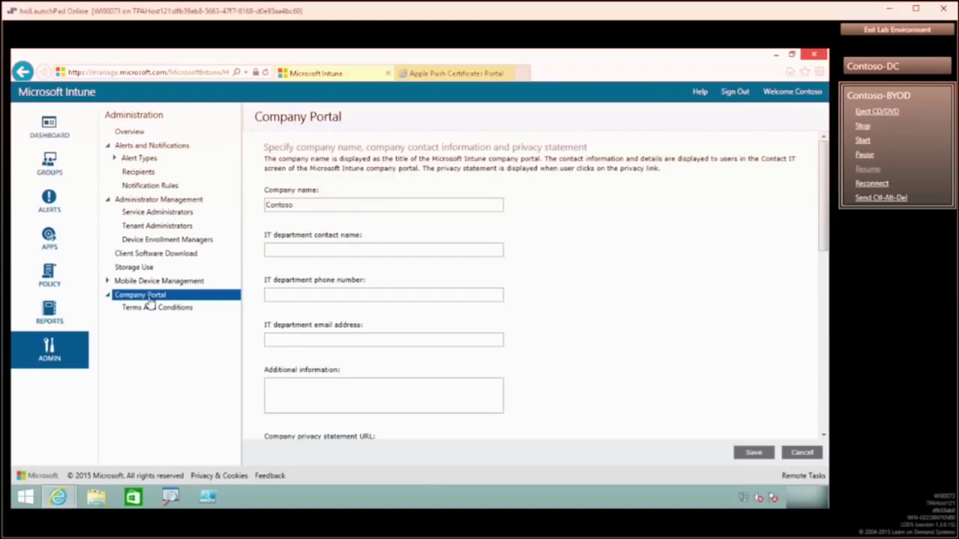
left_click(314, 209)
type("Ltd")
key("Tab")
key("Tab")
type("1")
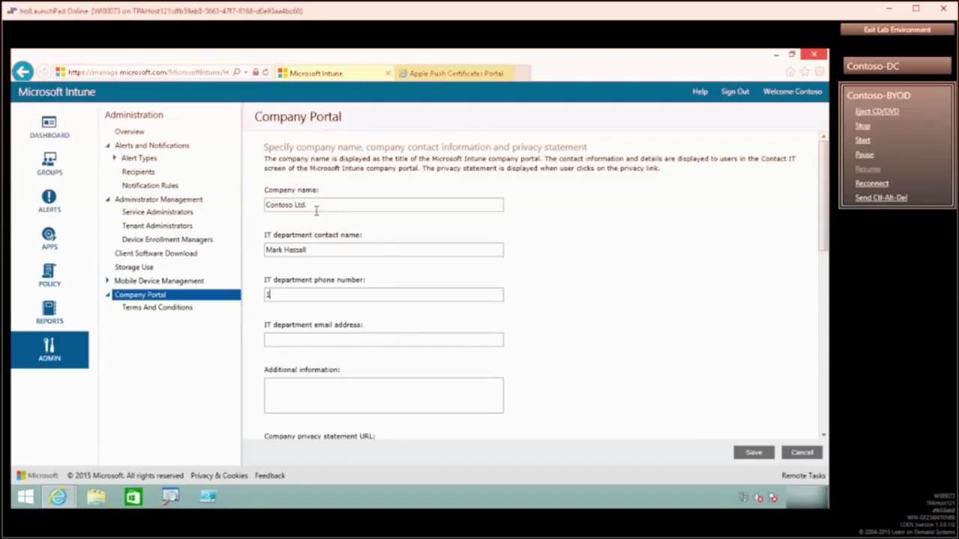
type("-4255551")
key("BackSpace")
key("BackSpace")
key("BackSpace")
key("BackSpace")
key("BackSpace")
type("5-555-1212")
key("Tab")
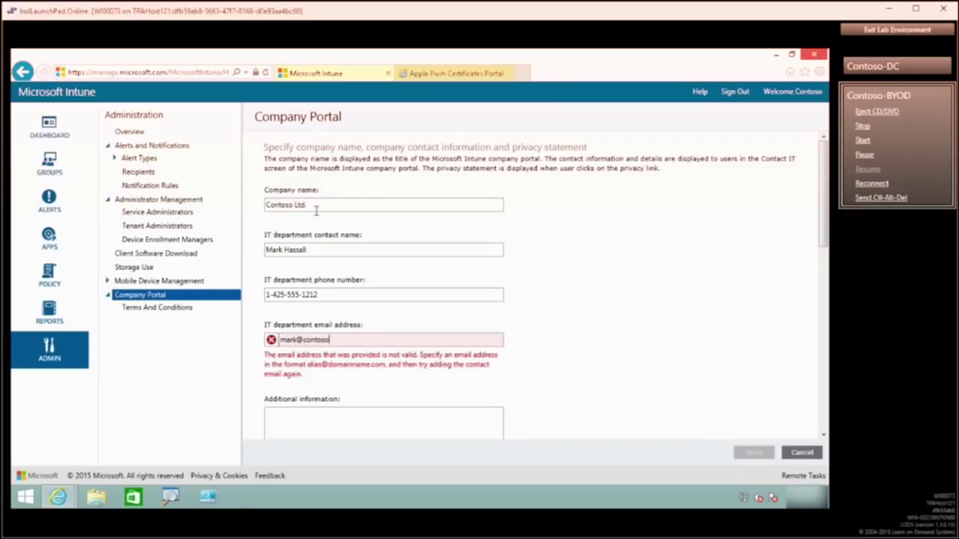
key("Tab")
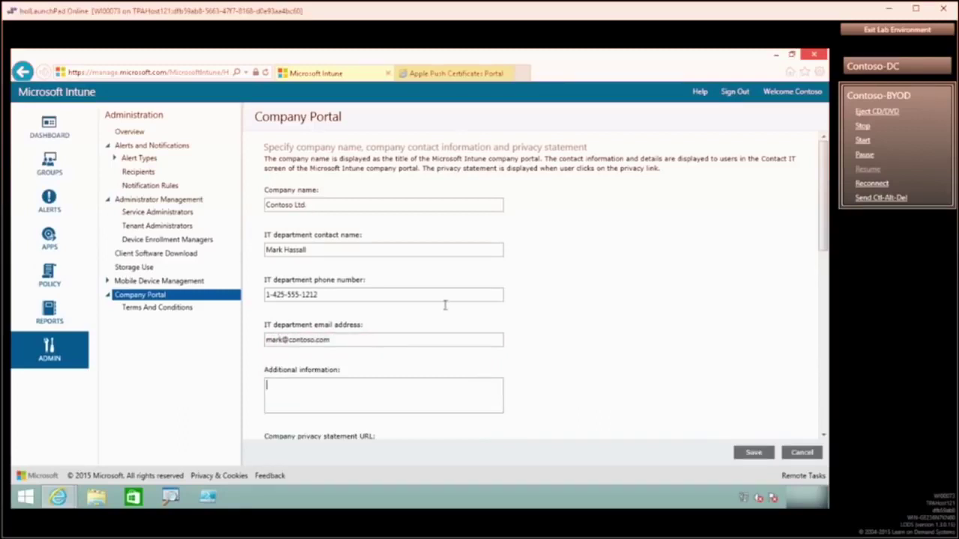
scroll(445, 304, "down", 3)
left_click(352, 307)
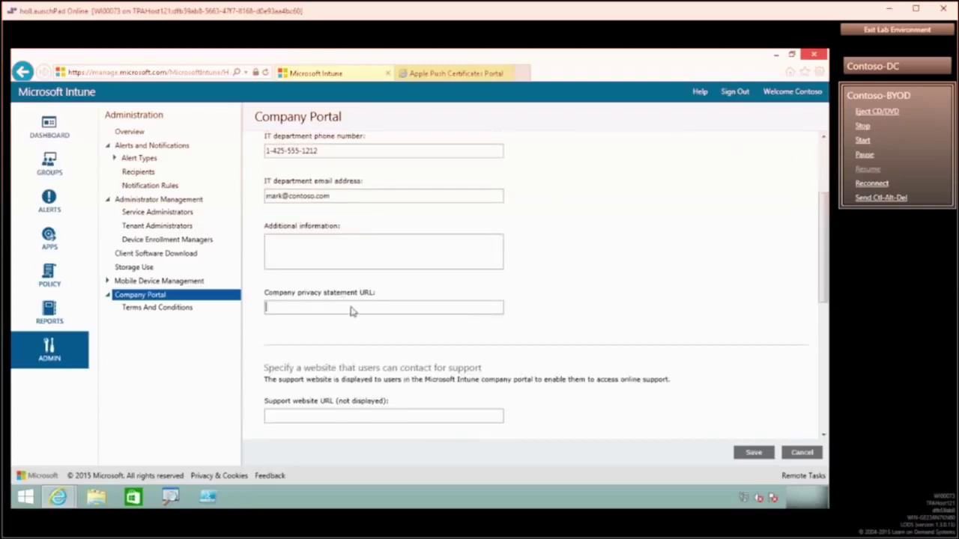
type("http:")
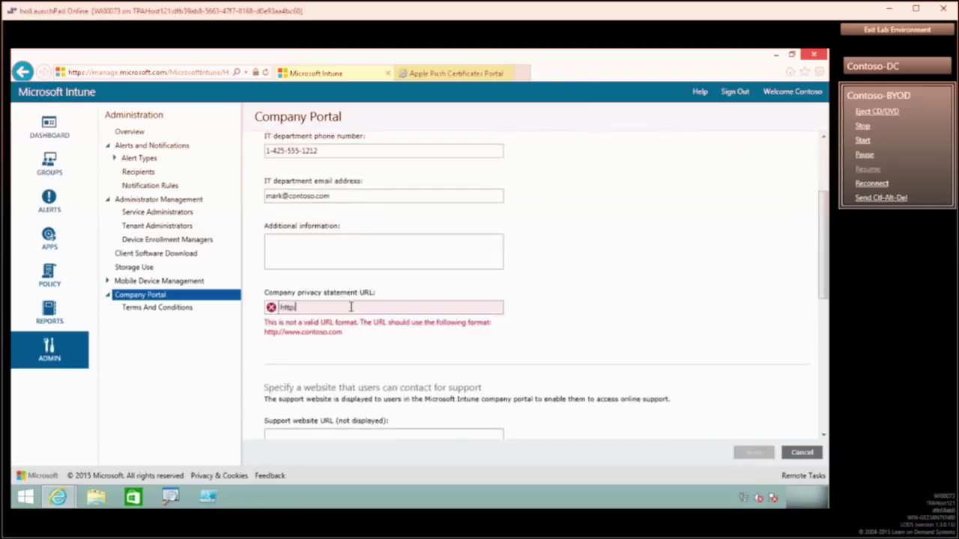
type("//su")
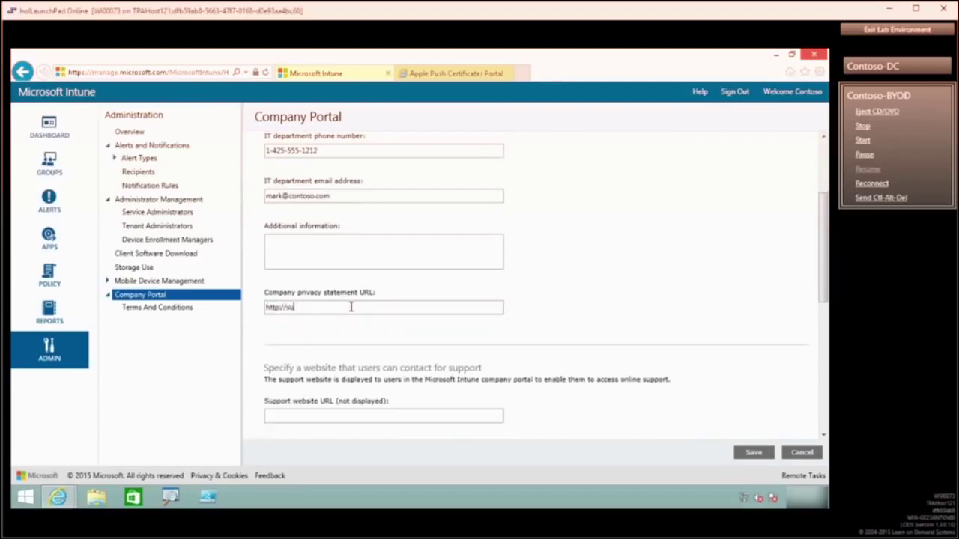
type("pport.contoso.com")
type("ivacy")
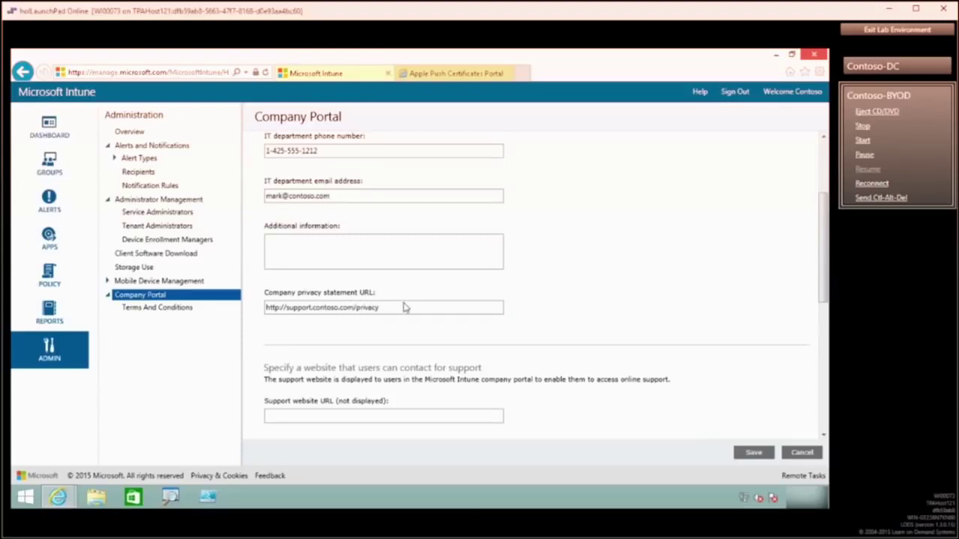
scroll(406, 299, "down", 1)
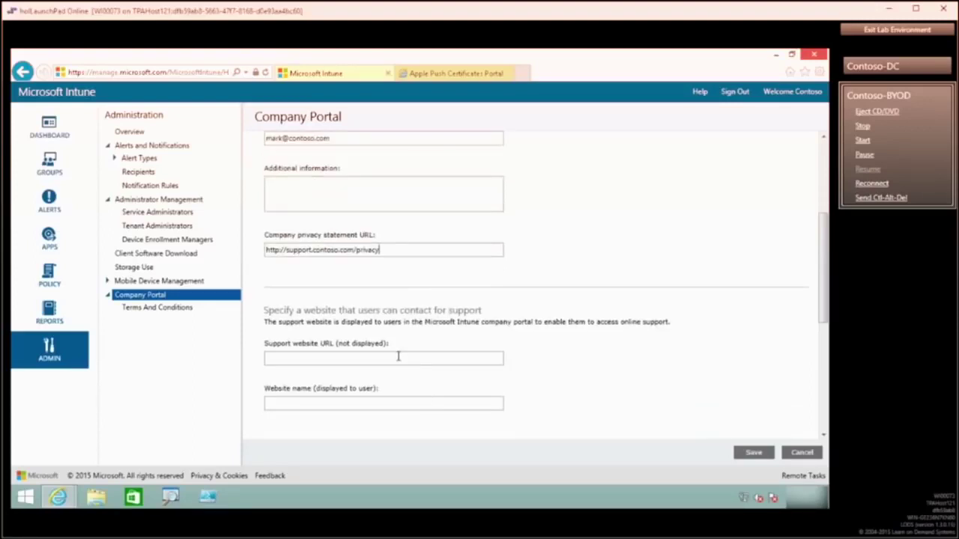
left_click(397, 356)
type("http://support.contoso.com")
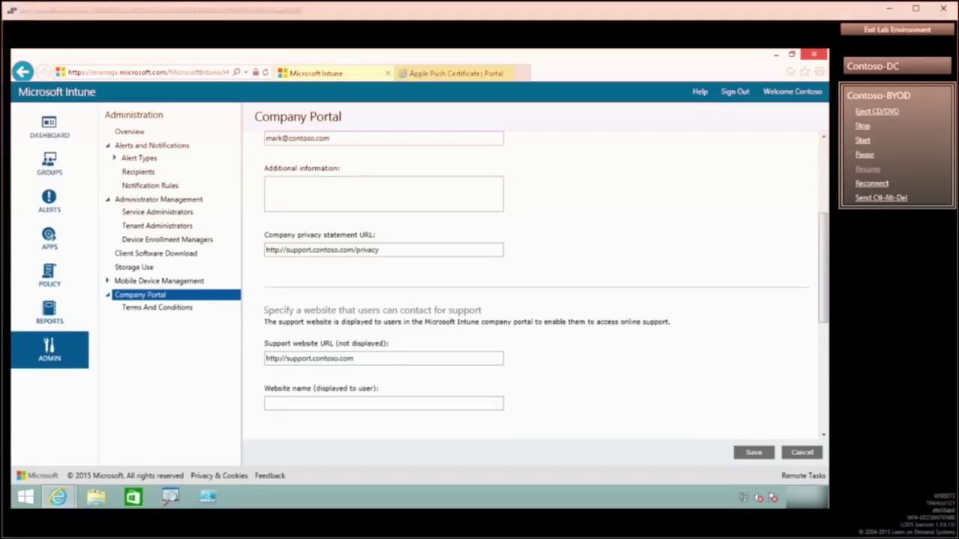
left_click(350, 404)
type("Contoso IT")
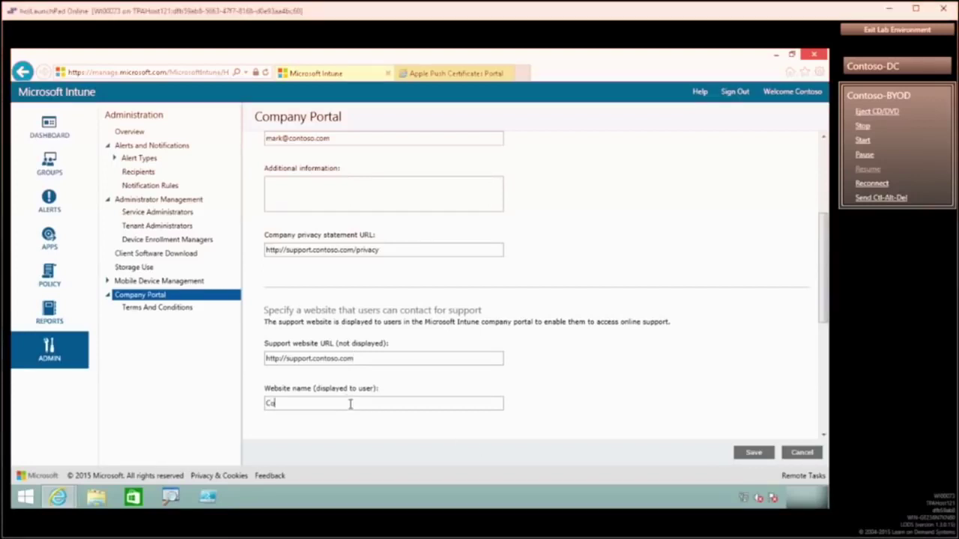
type(" Support")
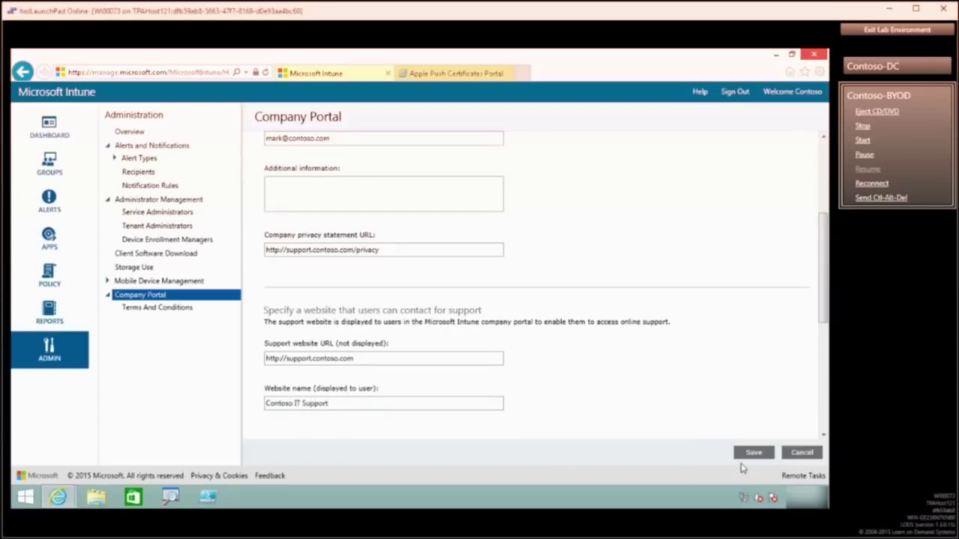
left_click(753, 454)
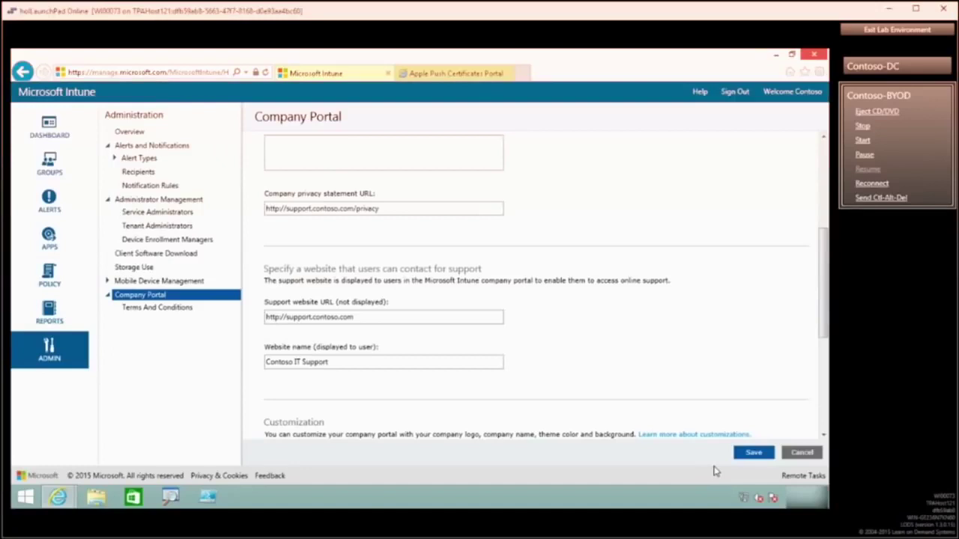
left_click(169, 313)
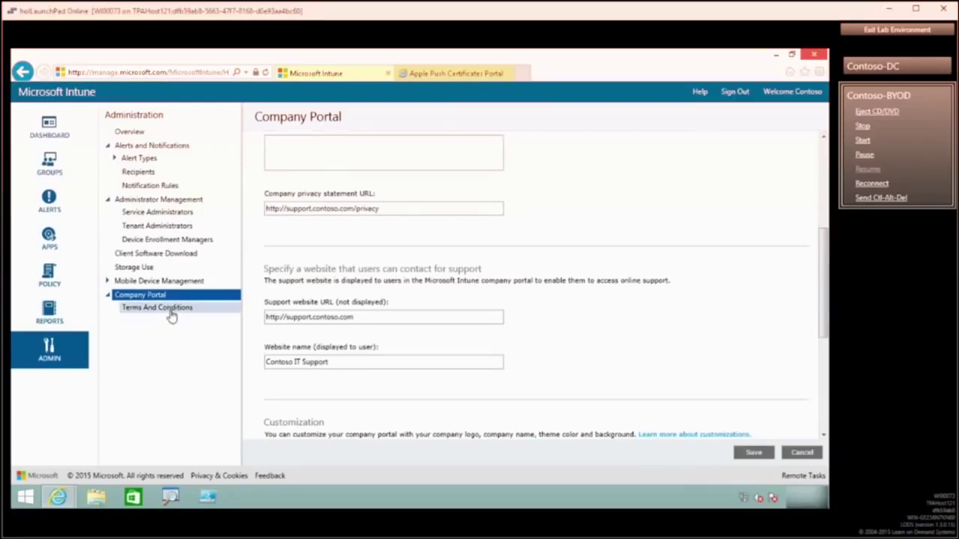
- Require acceptance of terms titled 'Terms and Conditions', enter the terms and acceptance texts, and save
left_click(275, 157)
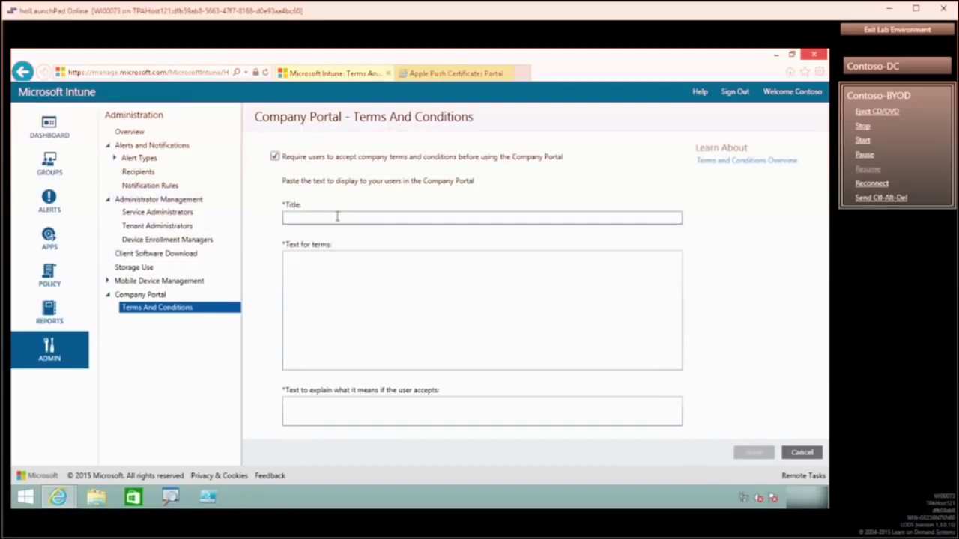
left_click(337, 217)
type("Terms and Conditions")
left_click(356, 285)
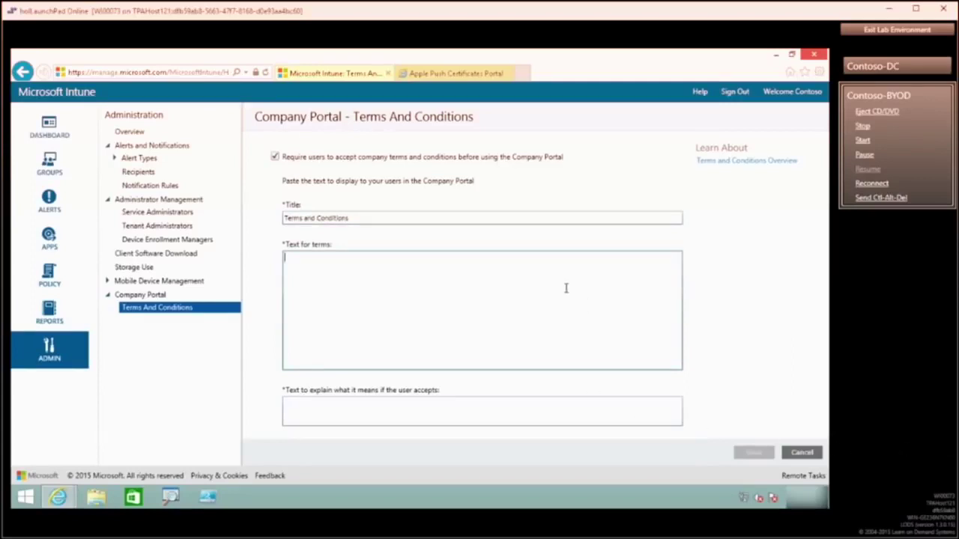
type("These are the te")
type("rms and conditio")
type("ns that you a")
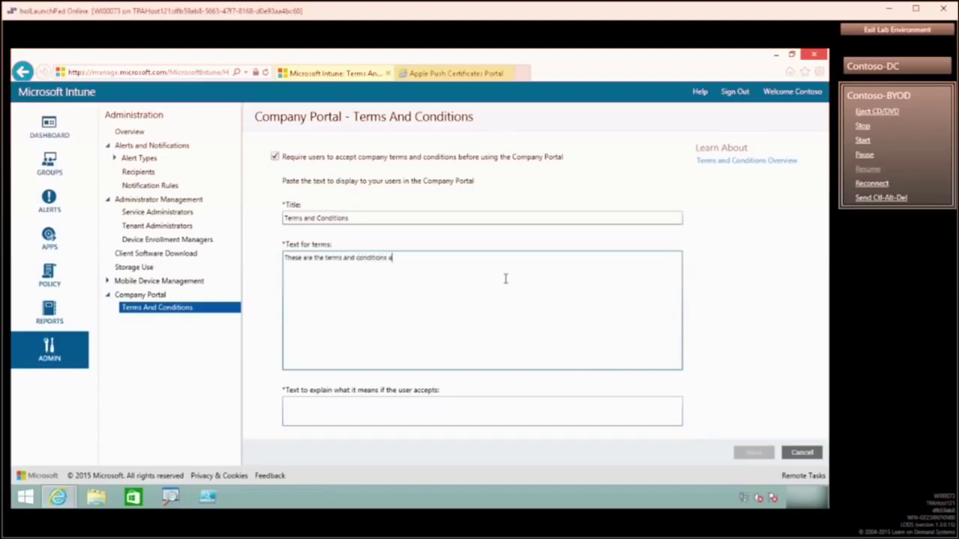
type("gree to prior to using the compan")
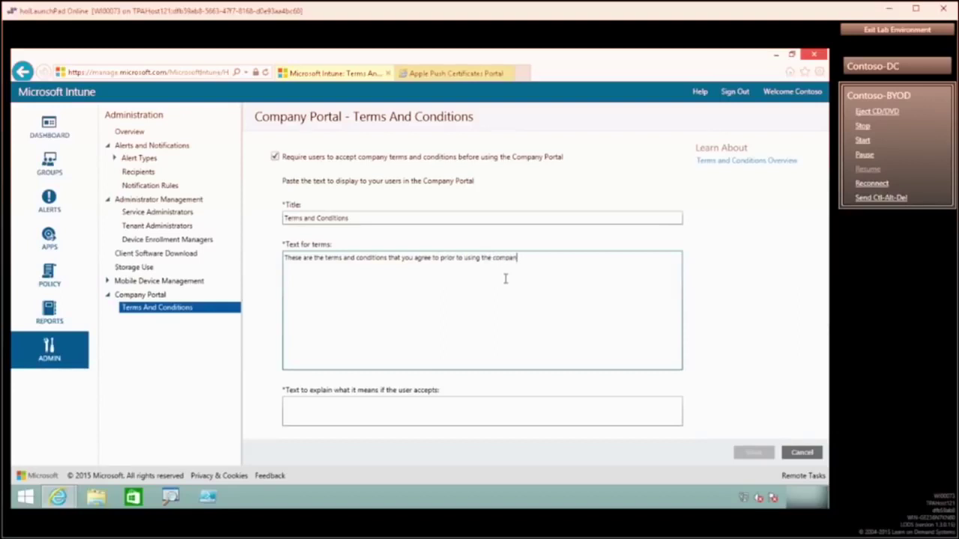
type("y portal.")
left_click(431, 413)
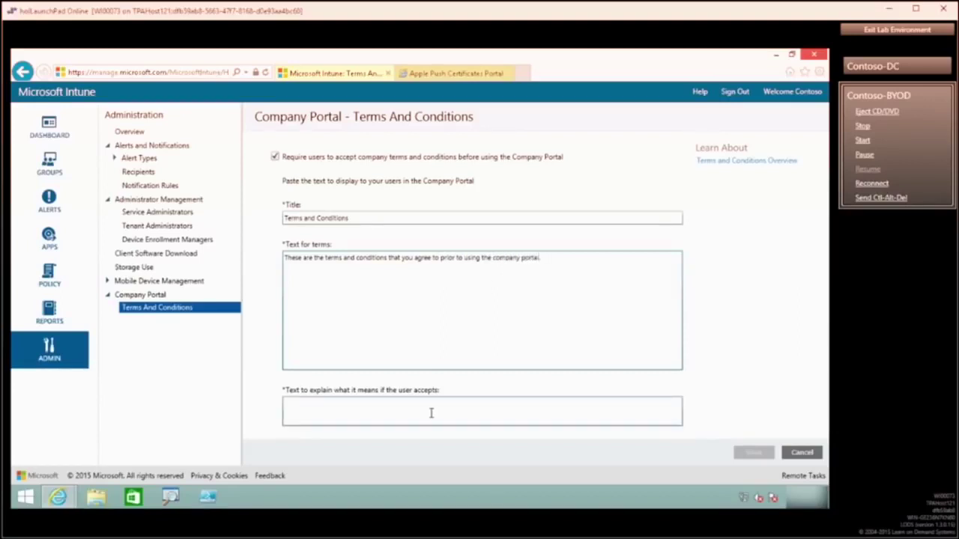
left_click(432, 413)
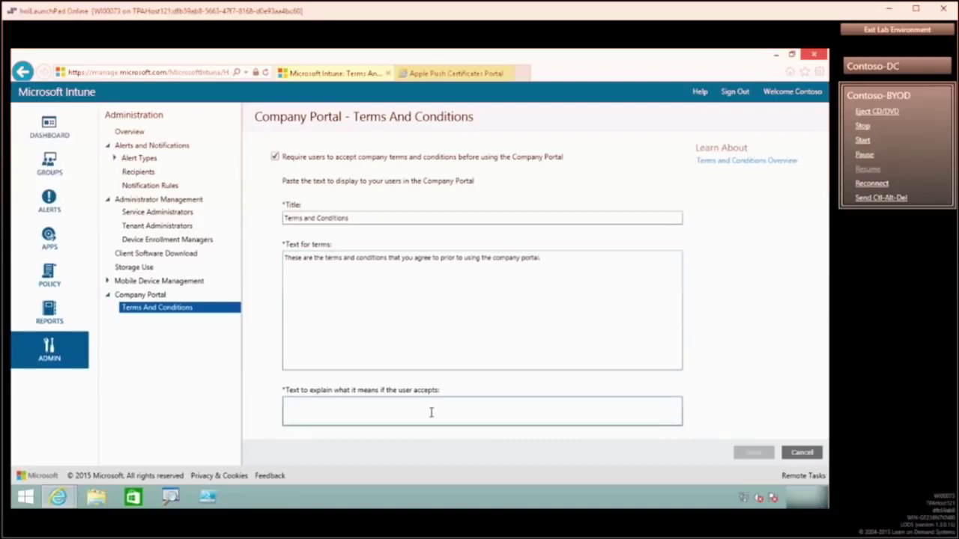
type("This is what it means if you accept these terms and conditions")
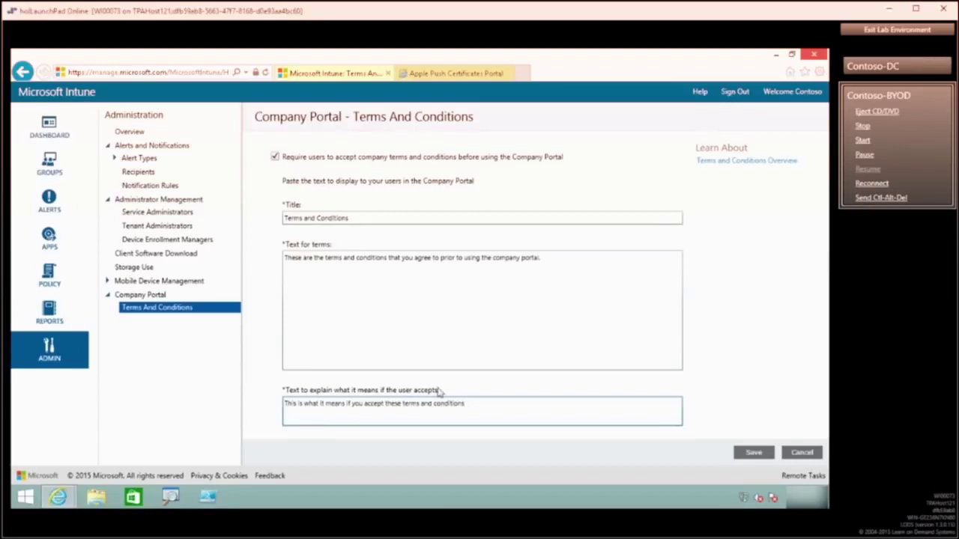
left_click(753, 452)
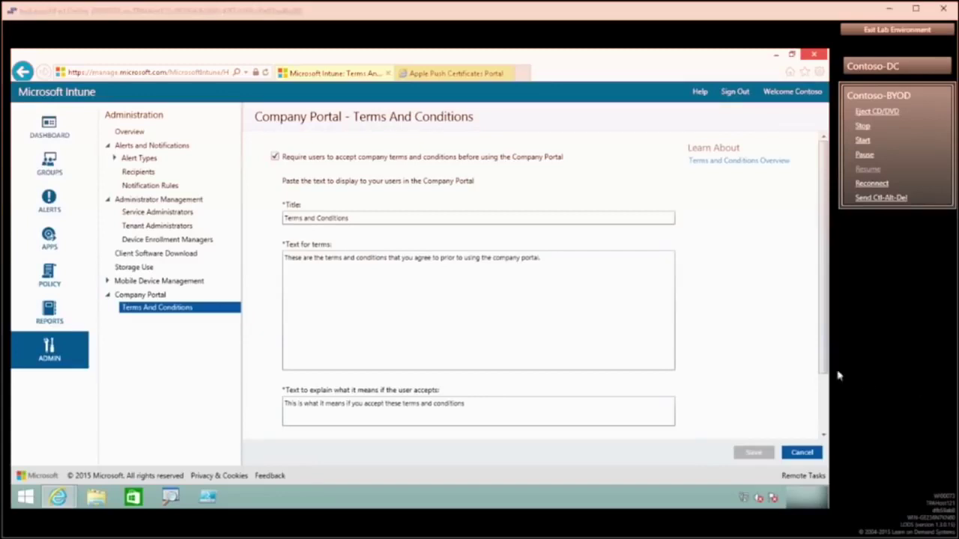
- Sign in at account.manage.microsoft.com, postpone the recovery setup, and open the Users list
left_click(451, 73)
left_click(451, 73)
left_click(139, 72)
type("accou")
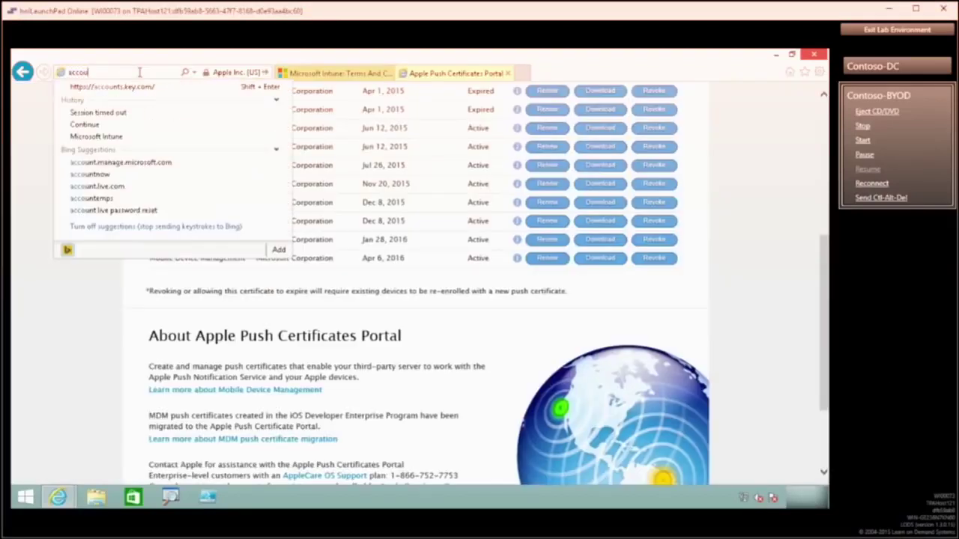
type("nt.msnt.man")
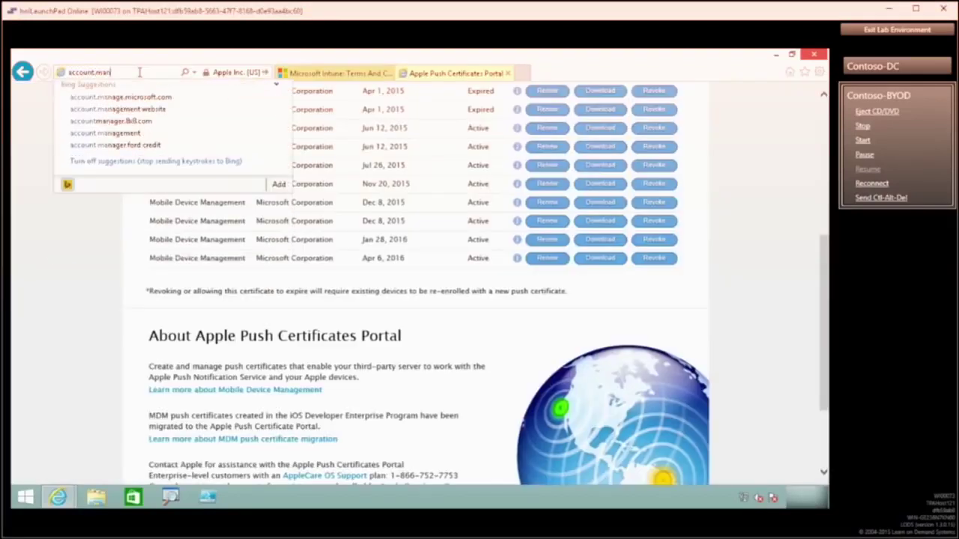
left_click(144, 97)
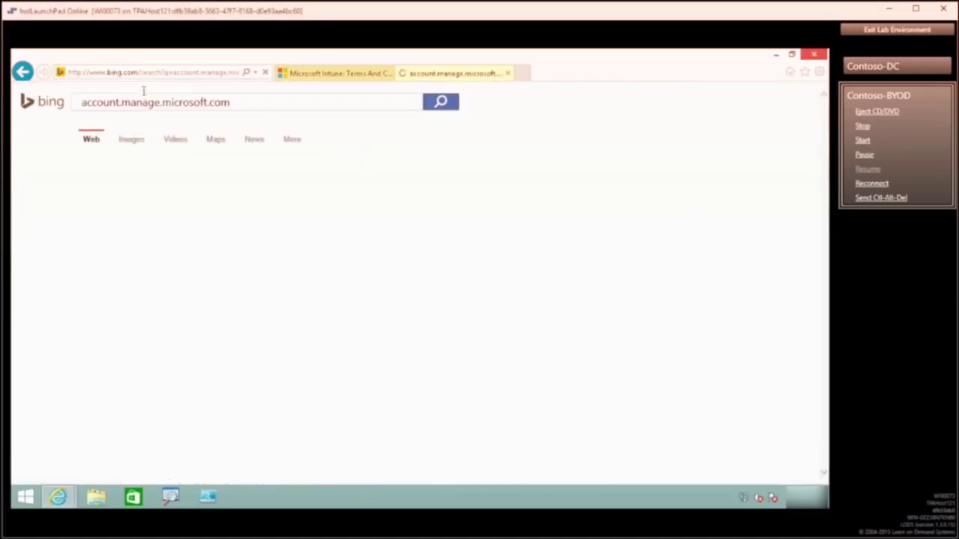
left_click(147, 293)
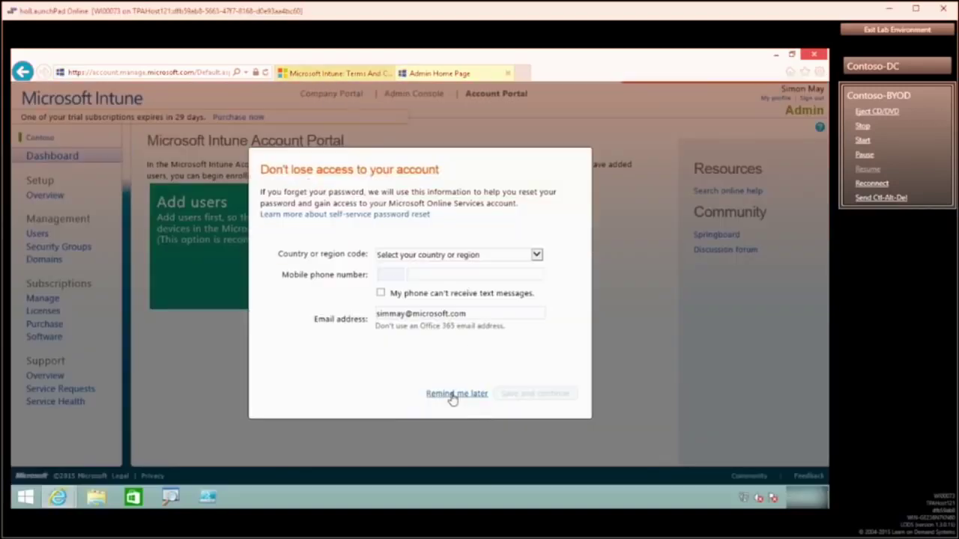
left_click(452, 396)
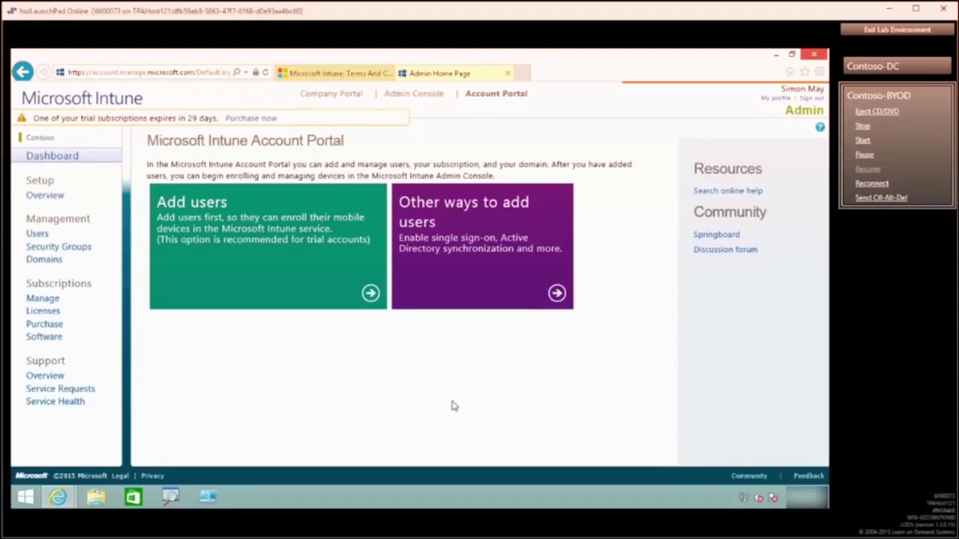
left_click(37, 234)
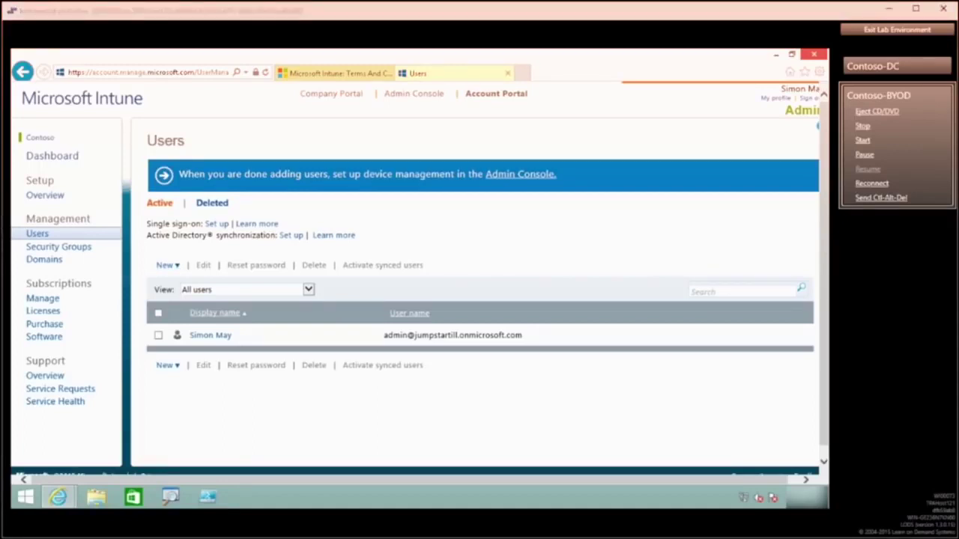
- Start a new single user and enter the user's first name, last name and user name
left_click(176, 266)
left_click(168, 281)
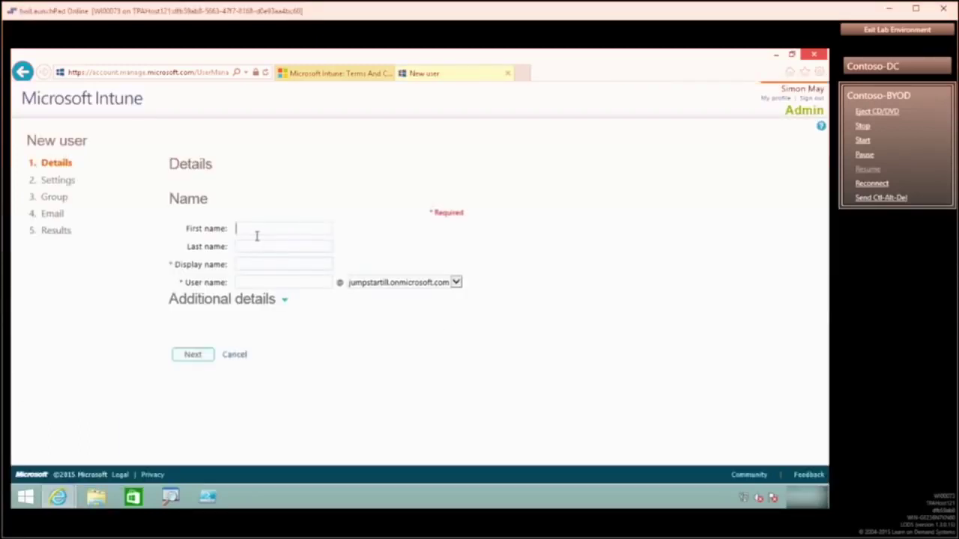
key("Tab")
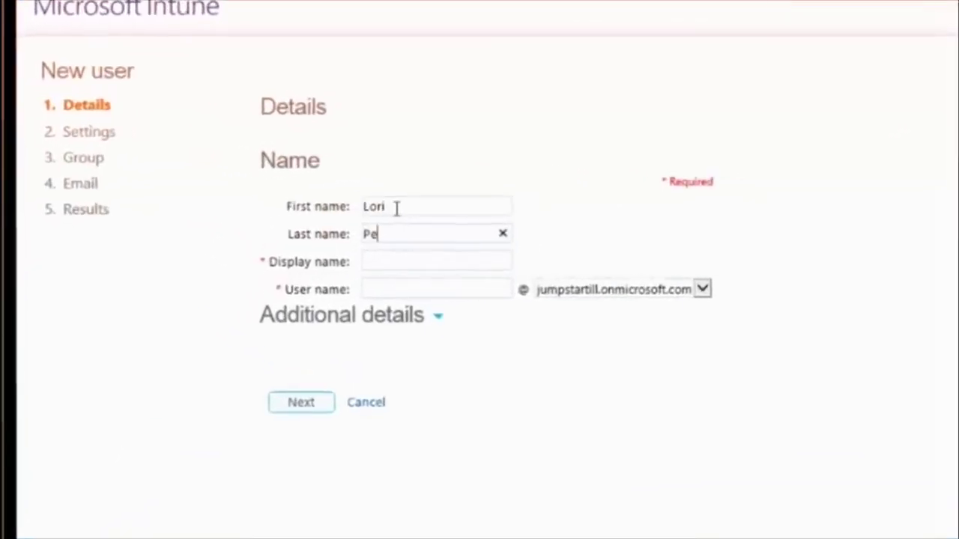
key("Tab")
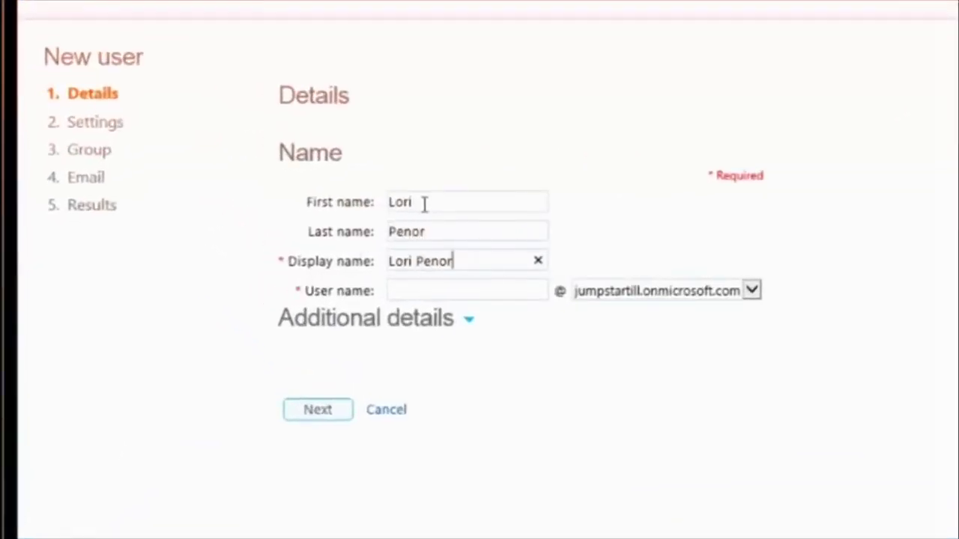
key("Tab")
type("Lori")
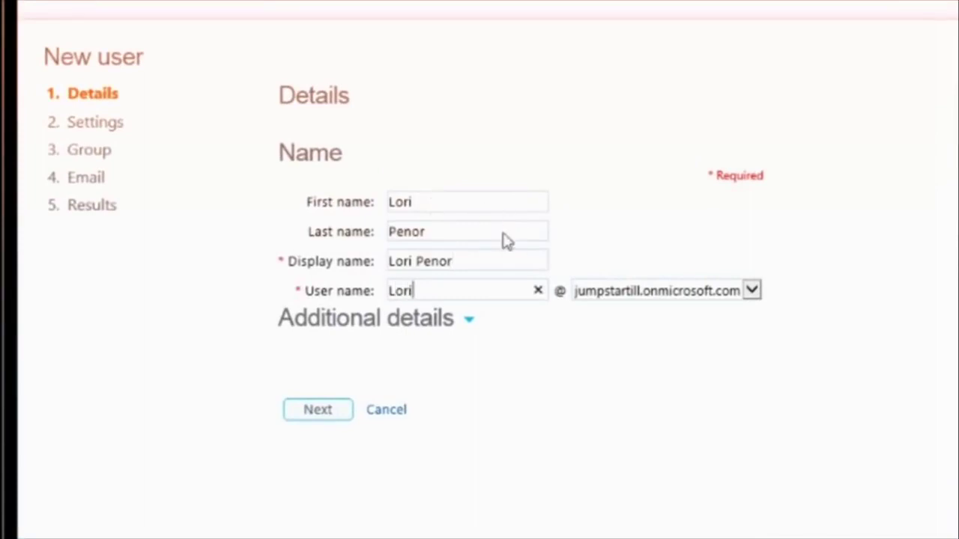
left_click(317, 415)
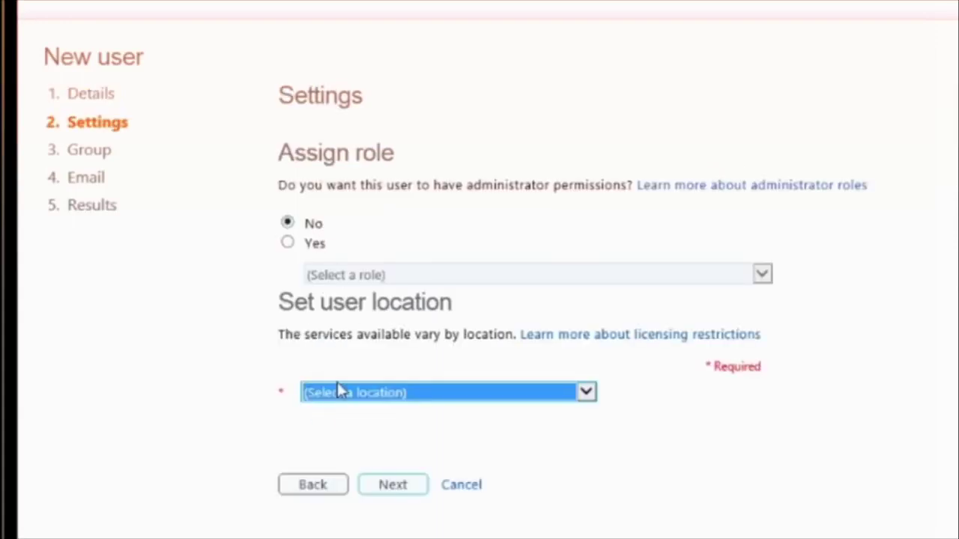
- Set the user's location to United States, create the user and finish the wizard
left_click(344, 393)
scroll(344, 394, "down", 20)
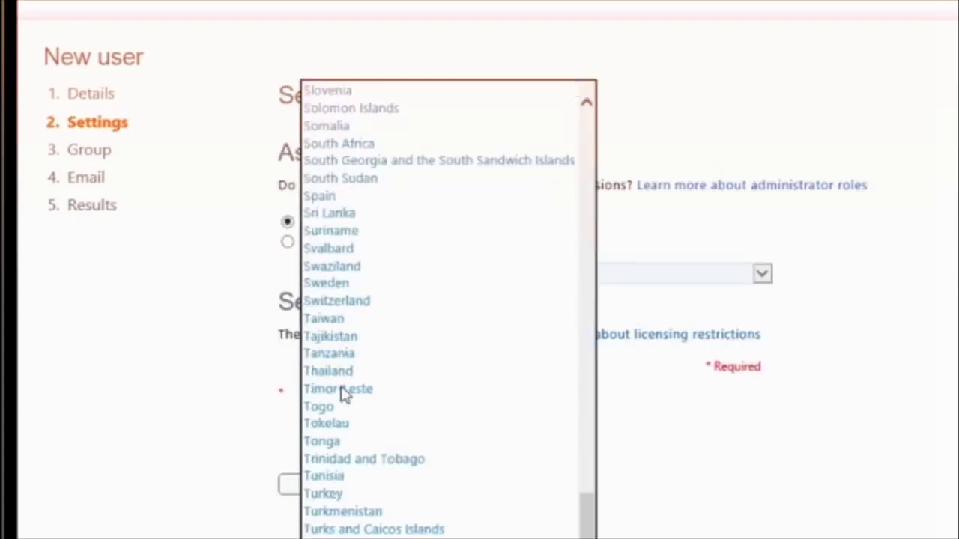
scroll(343, 392, "down", 5)
left_click(343, 392)
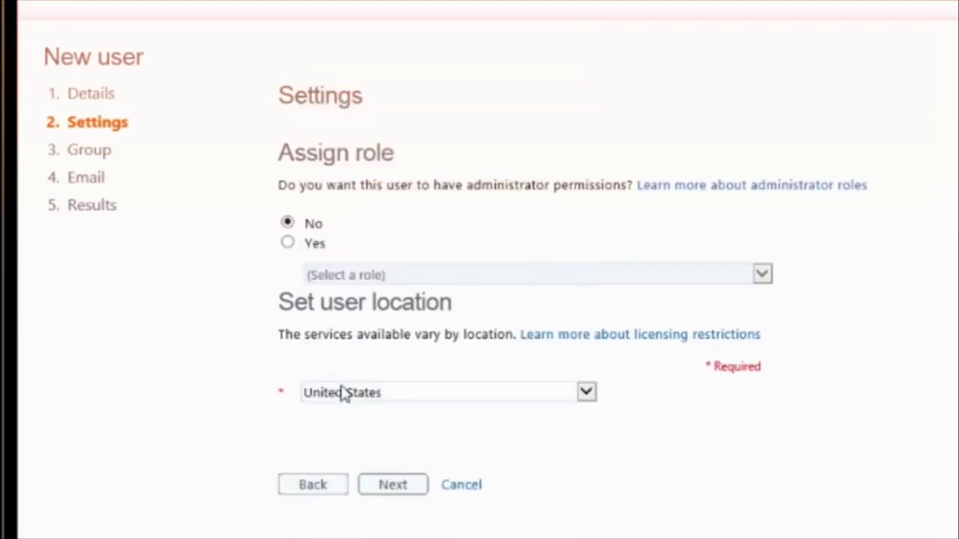
left_click(397, 495)
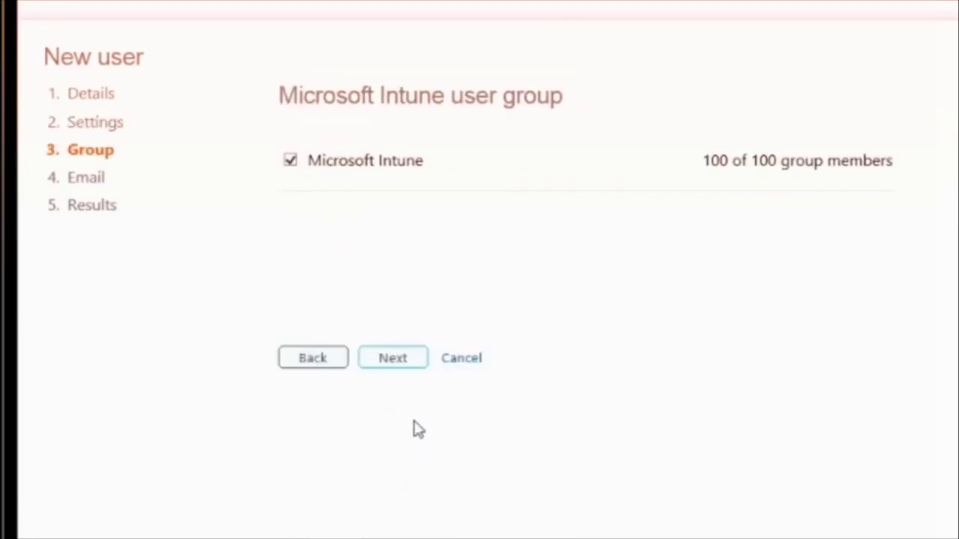
left_click(410, 371)
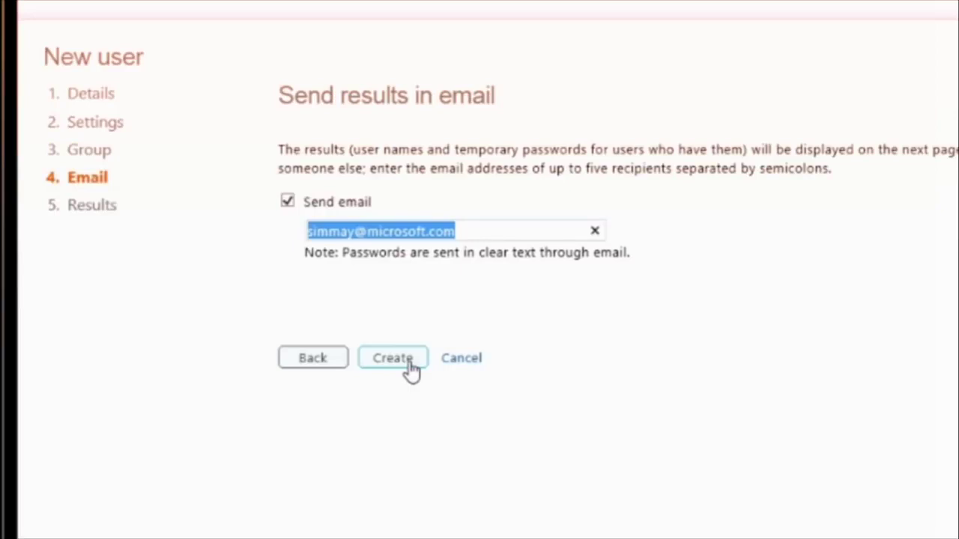
left_click(410, 370)
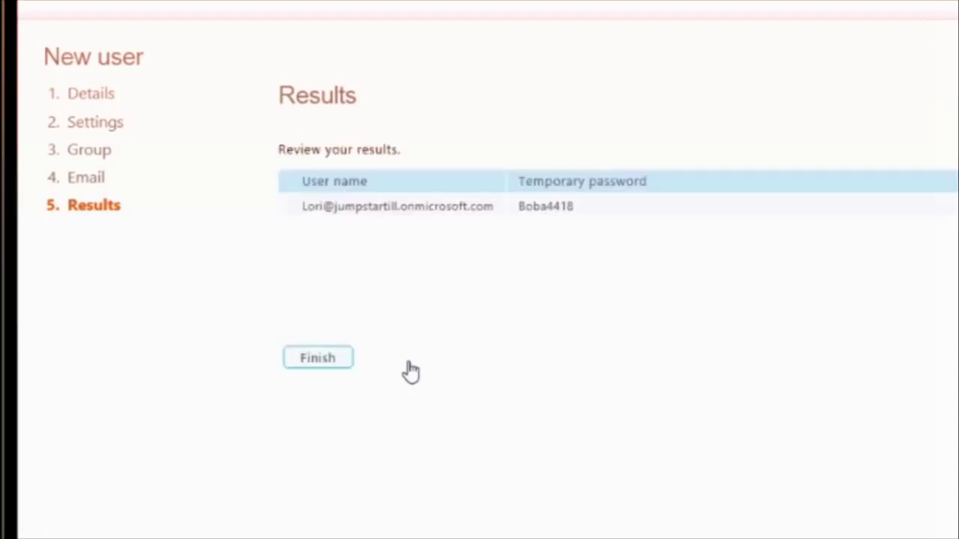
double_click(543, 209)
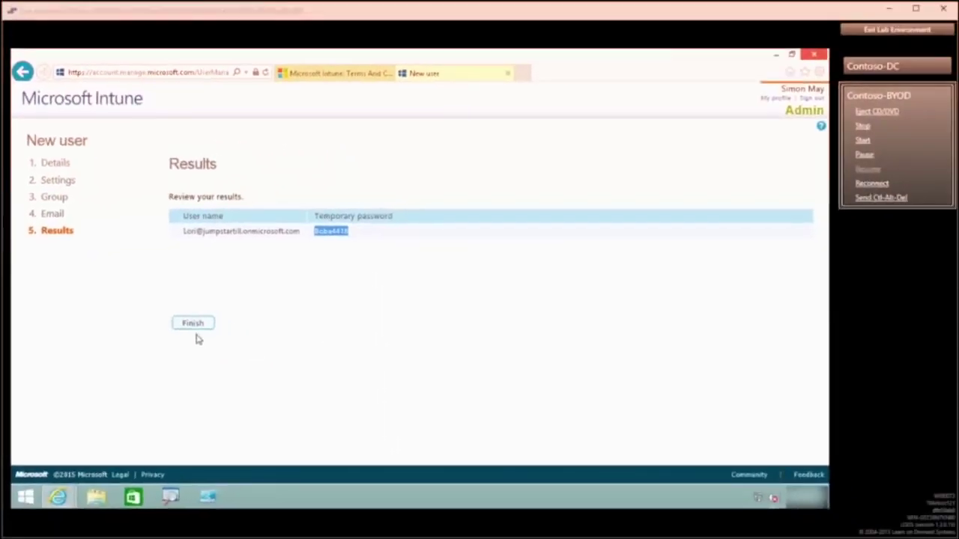
left_click(197, 323)
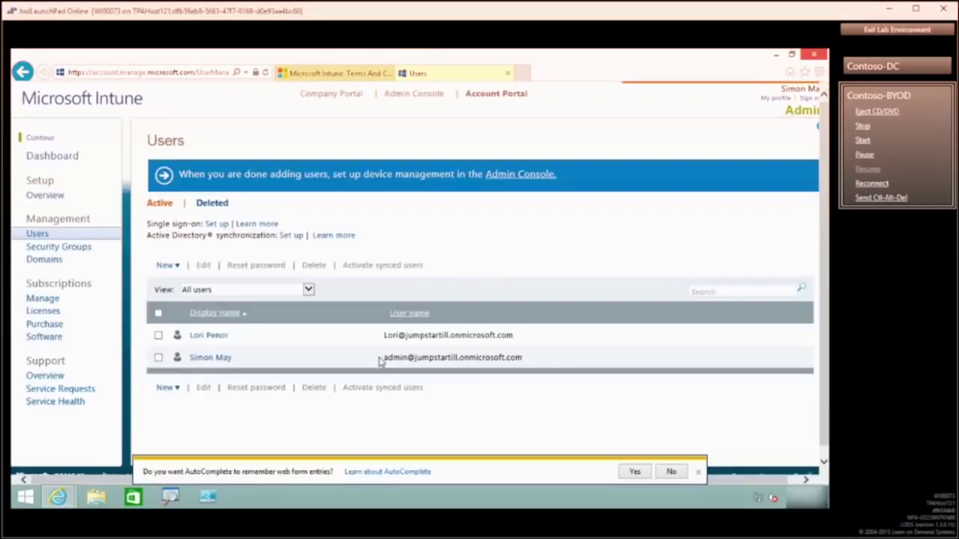
- Close the Users page tab
left_click(508, 75)
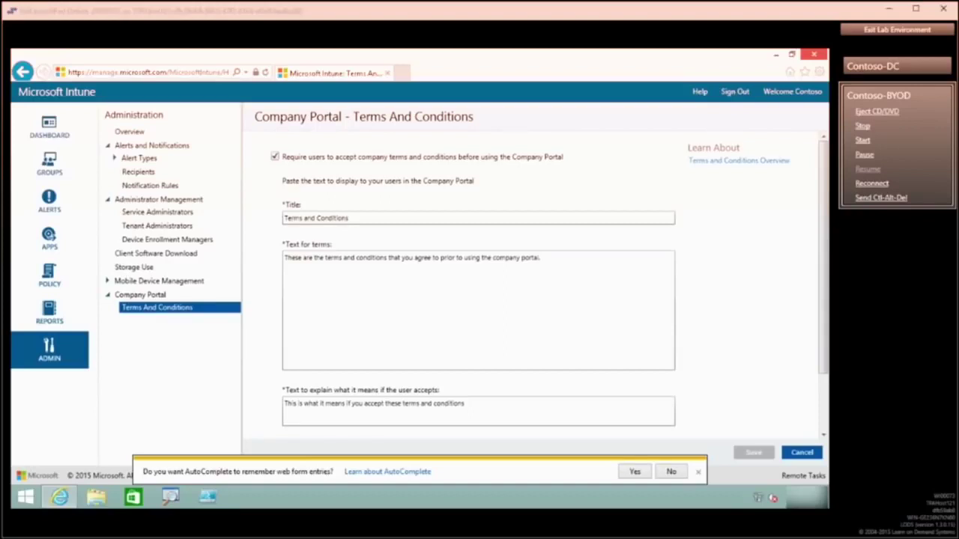
- Load portal.office.com in a new tab and save the recovery prompt with no phone number
left_click(403, 73)
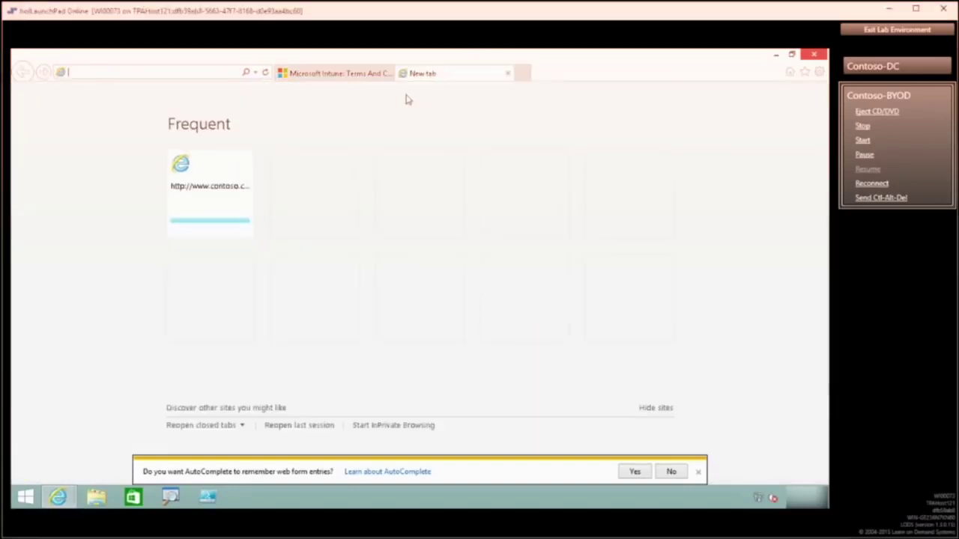
type("porta")
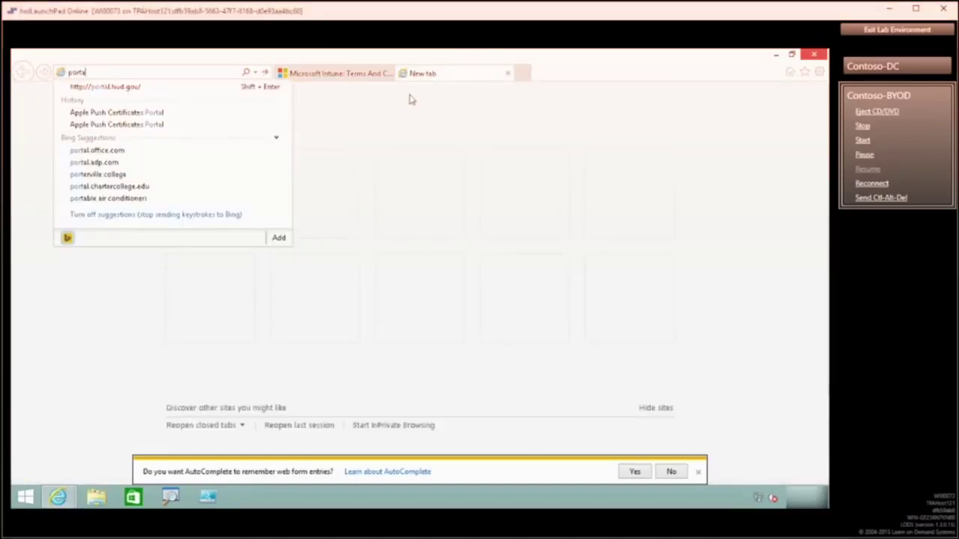
type("l.office")
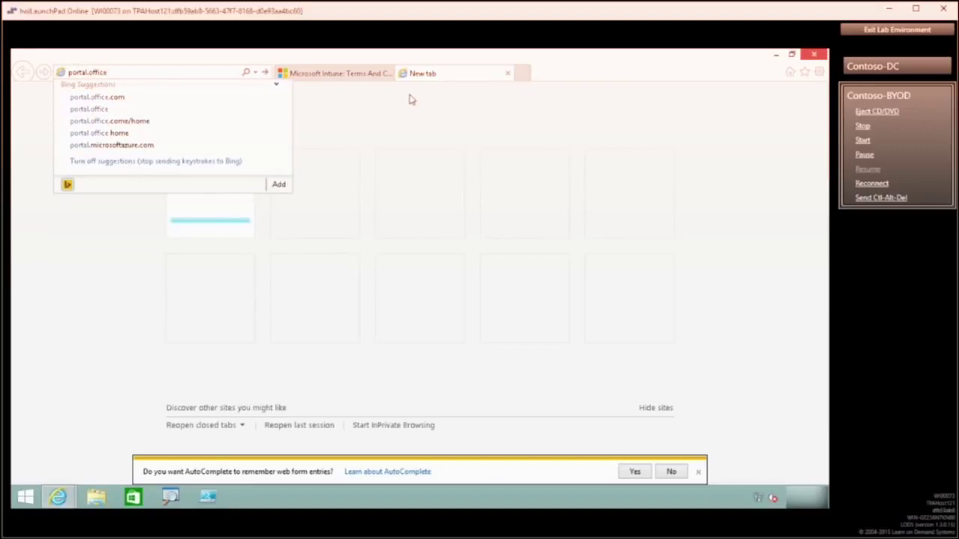
type(".com")
key("Return")
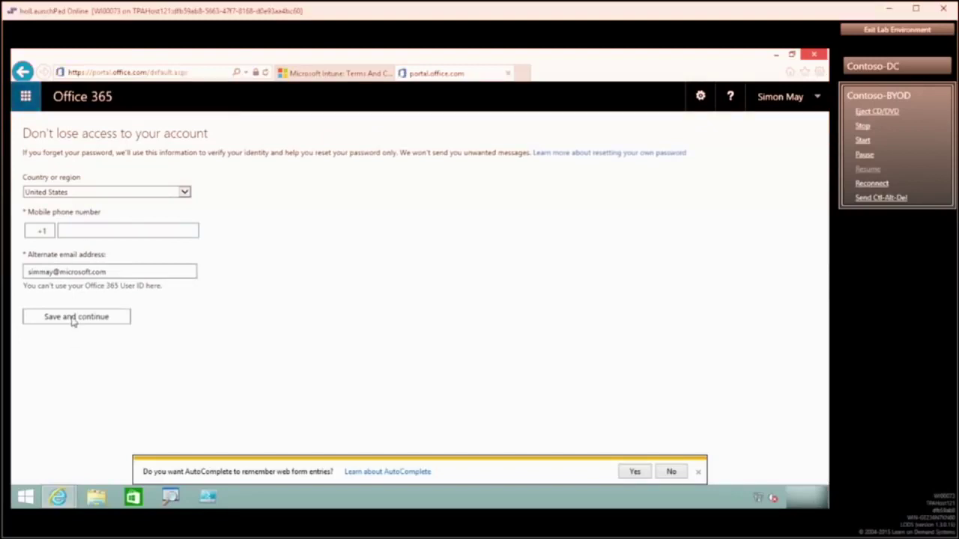
left_click(95, 230)
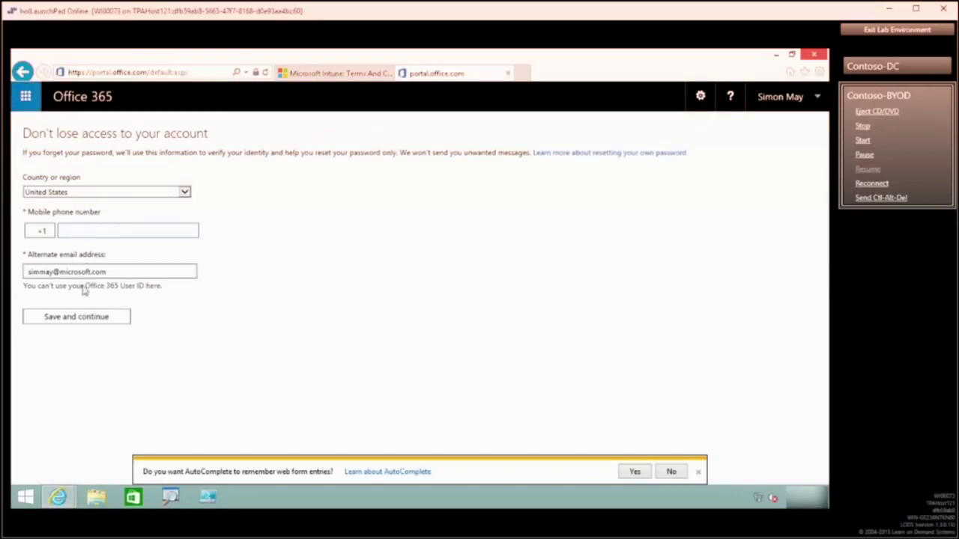
type("324")
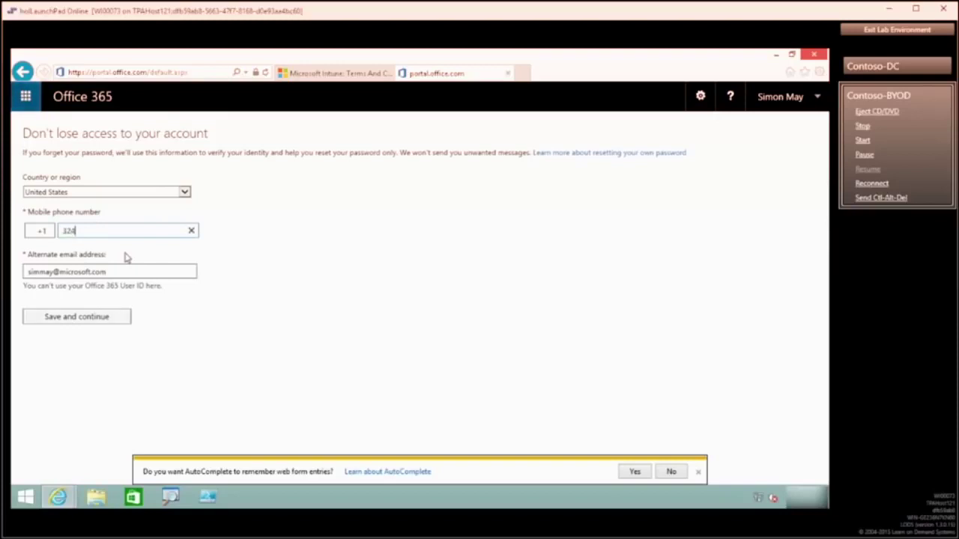
key("BackSpace")
key("BackSpace")
left_click(64, 318)
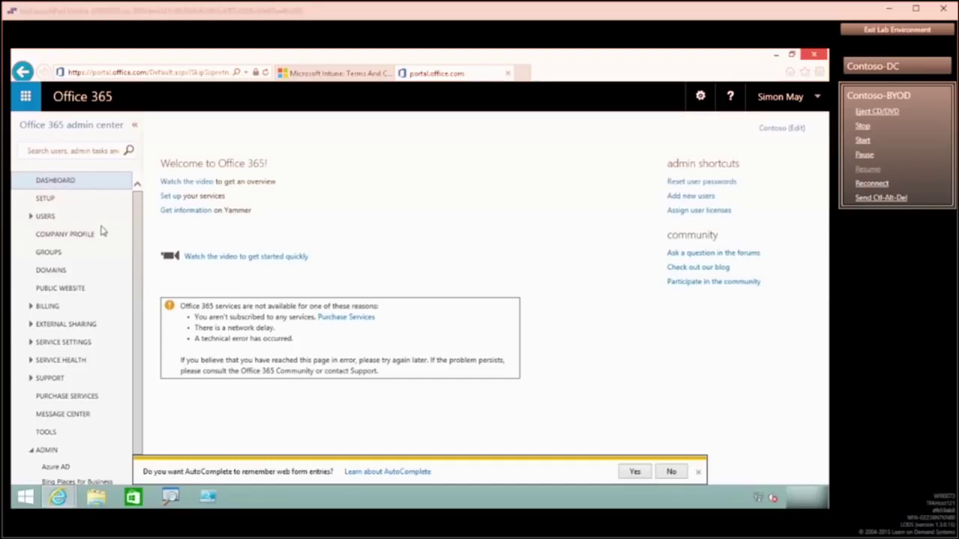
- From the admin dashboard, show Active Users to confirm the new user is listed
left_click(26, 98)
left_click(69, 186)
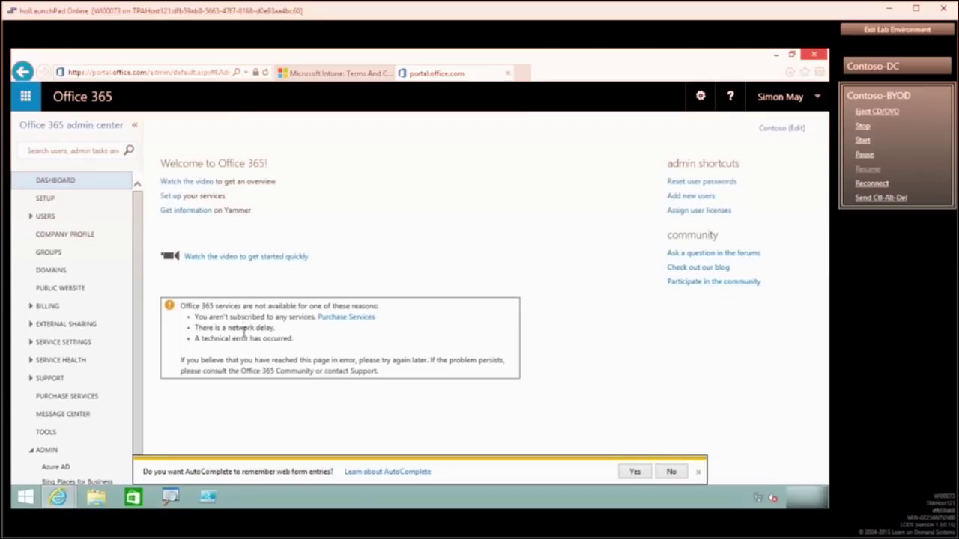
left_click(46, 216)
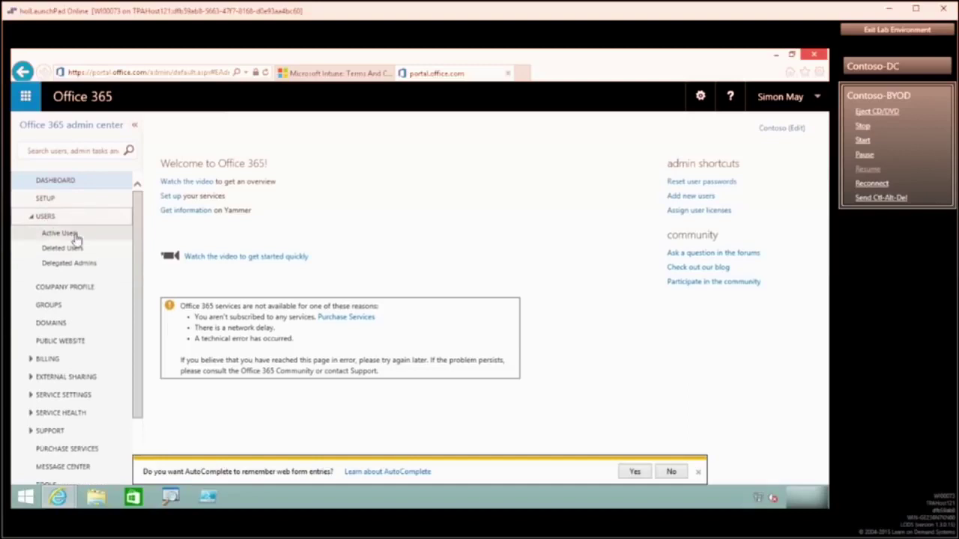
left_click(74, 236)
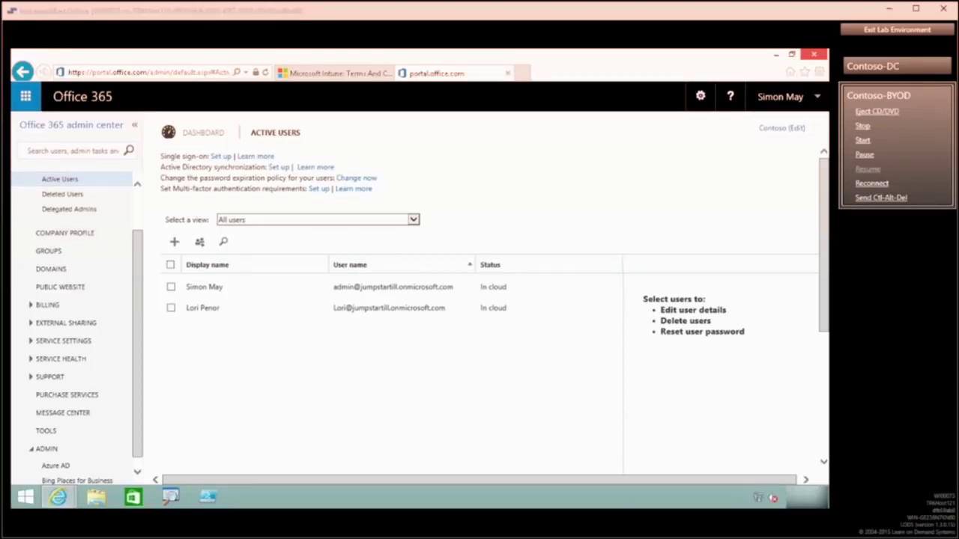
left_click(519, 73)
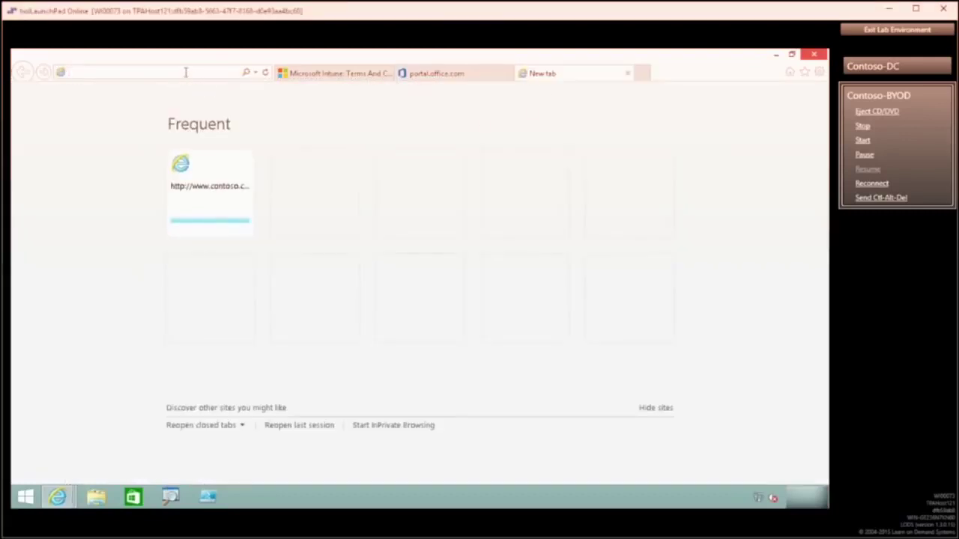
type("http")
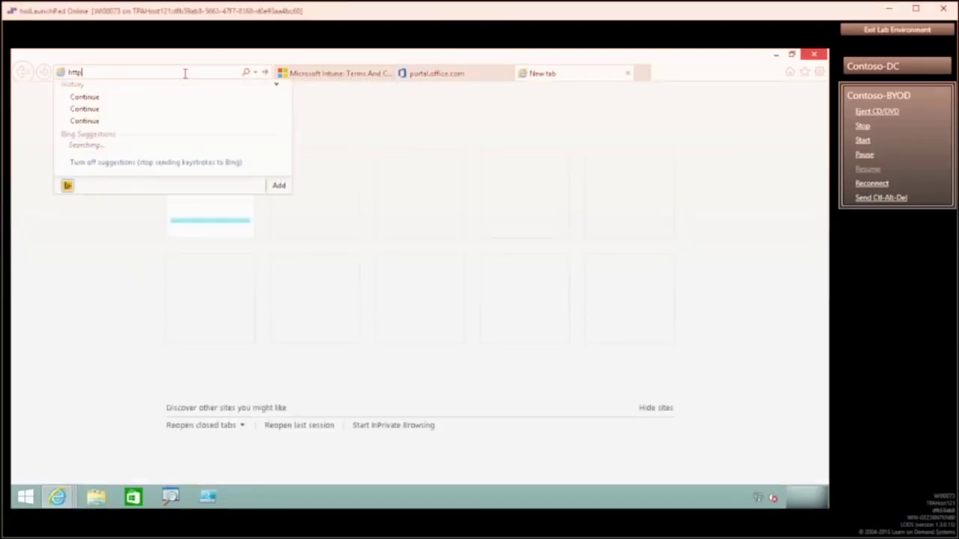
type("://aka")
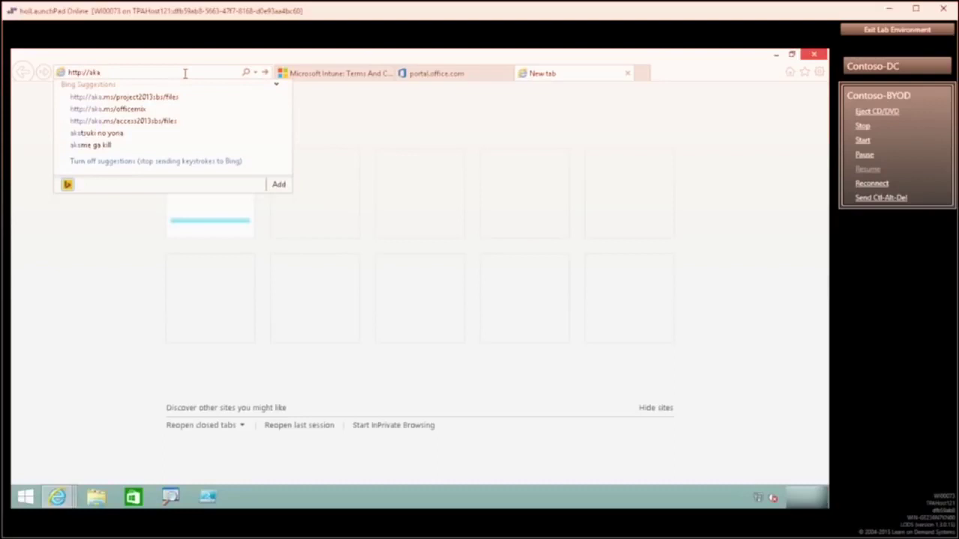
type(".ms/office")
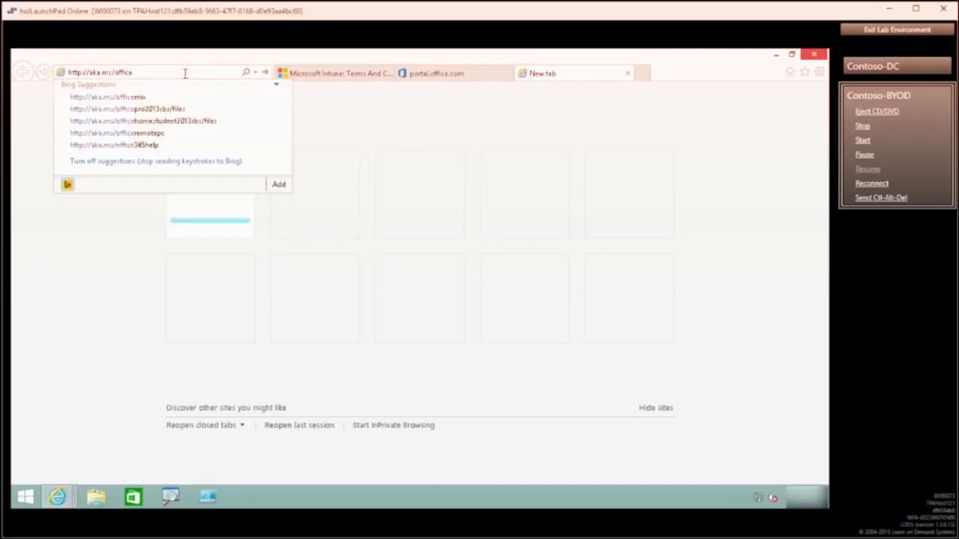
type("365e")
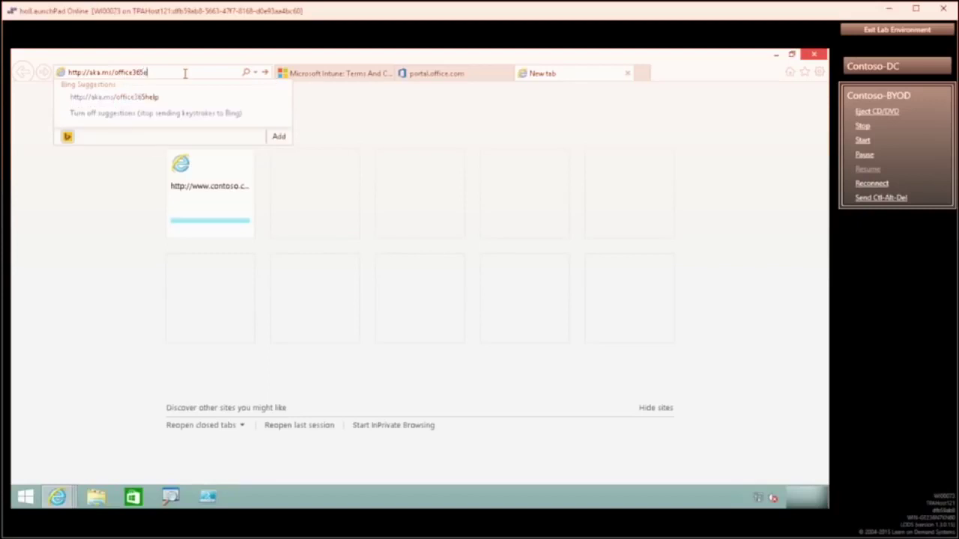
type("3trialus")
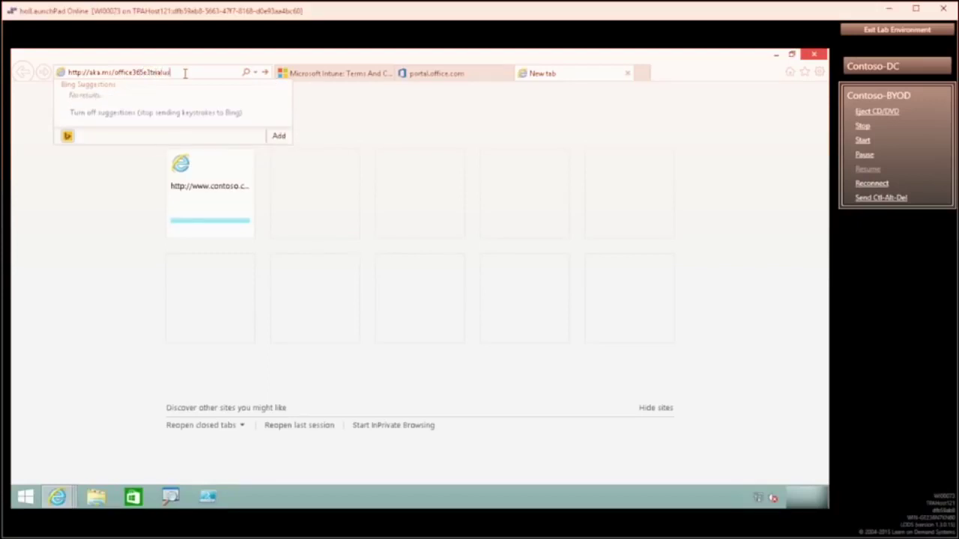
key("Return")
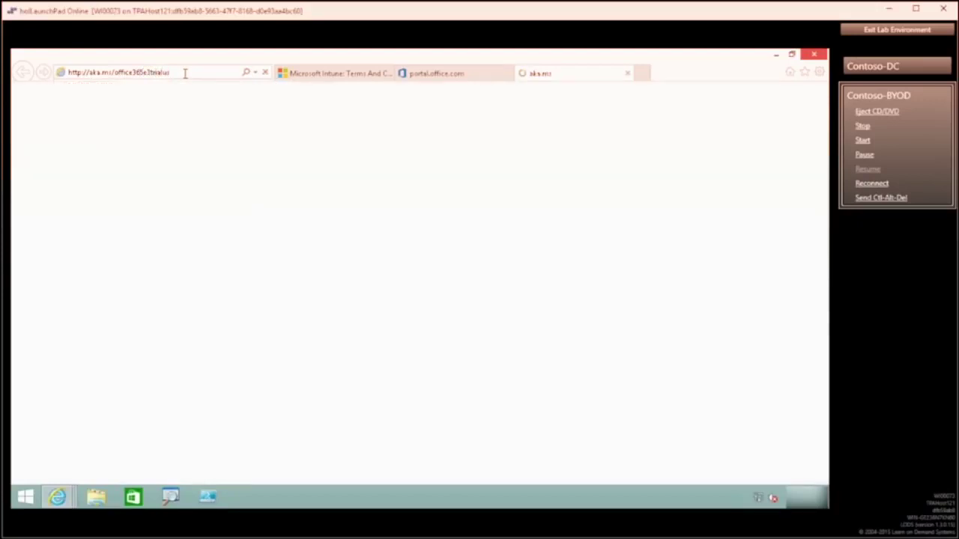
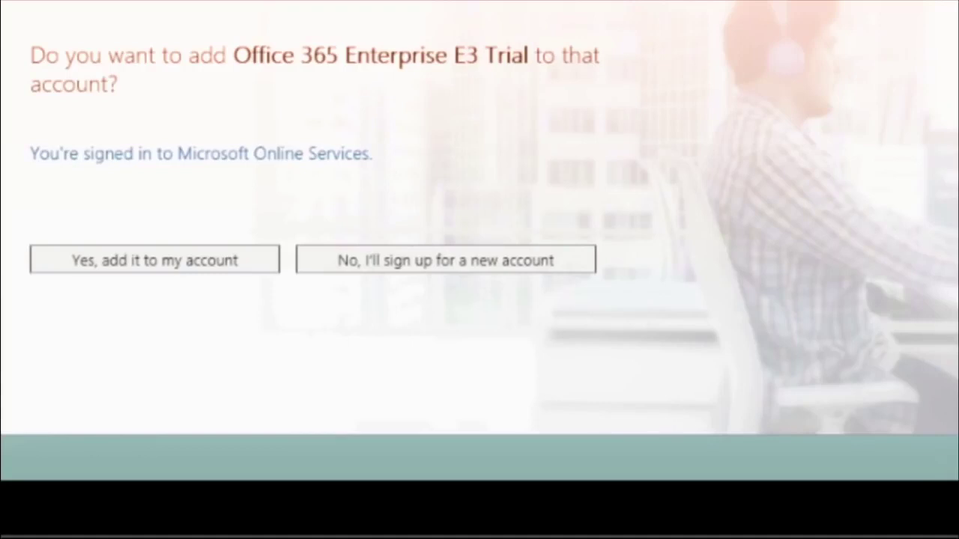
- Add the Office 365 Enterprise E3 Trial with 25 licenses to the account and confirm the order
left_click(92, 266)
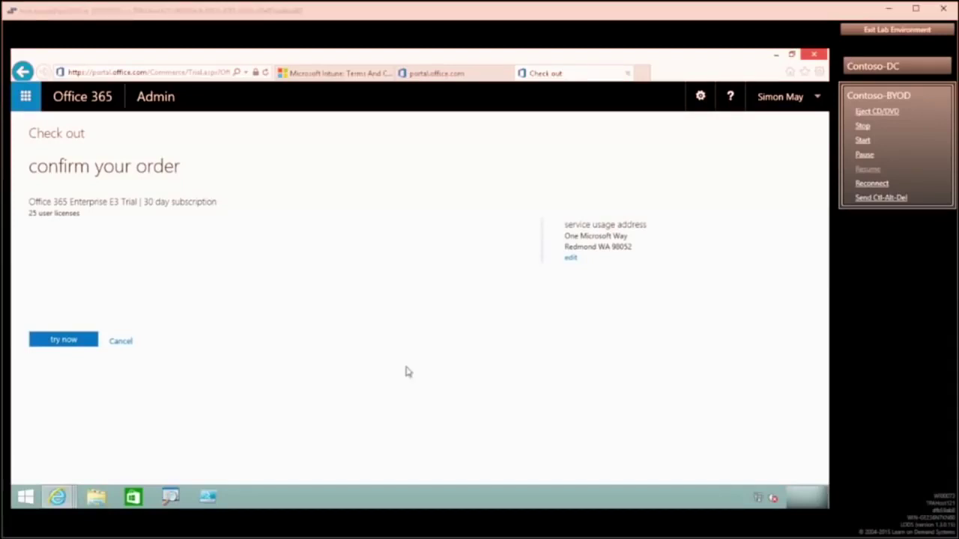
left_click(64, 340)
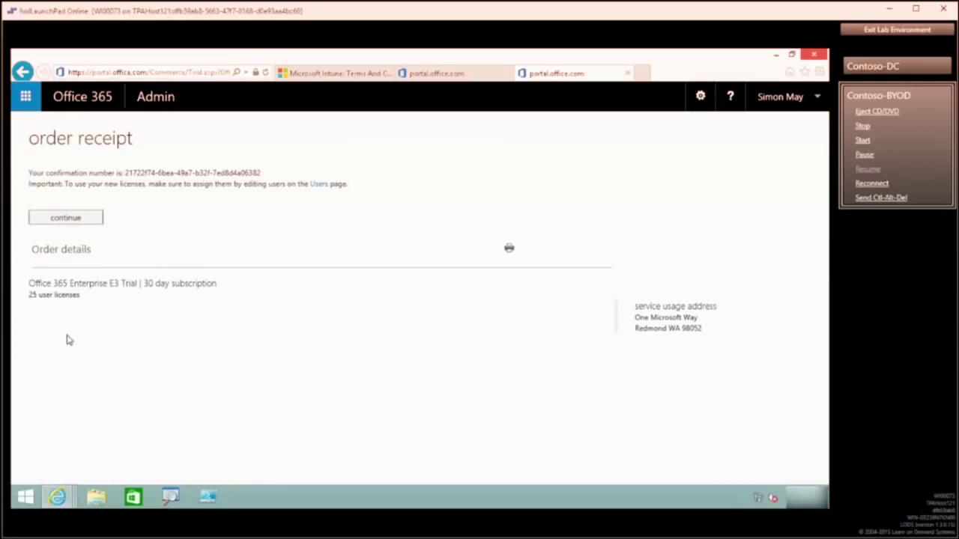
left_click(67, 221)
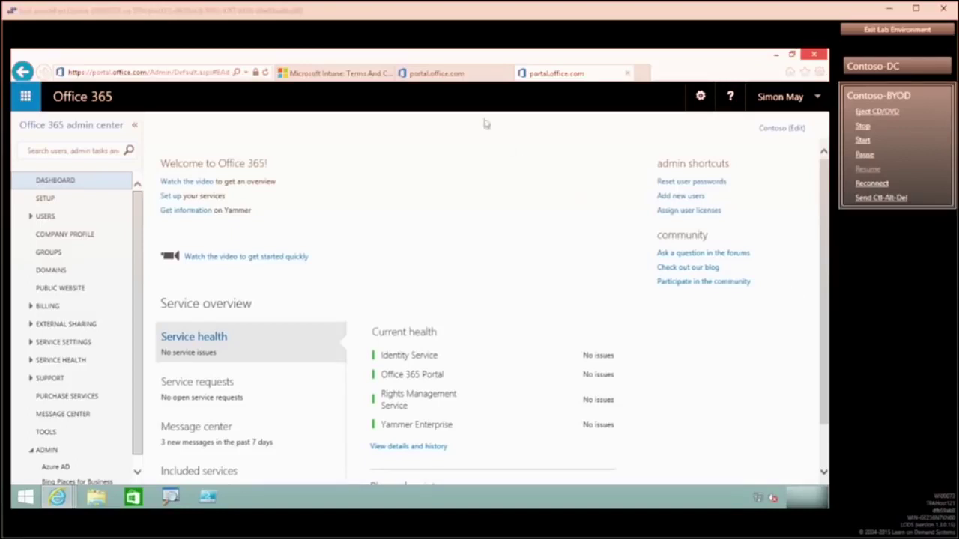
- Close the extra portal tab and edit the second Active User's assigned license
left_click(429, 76)
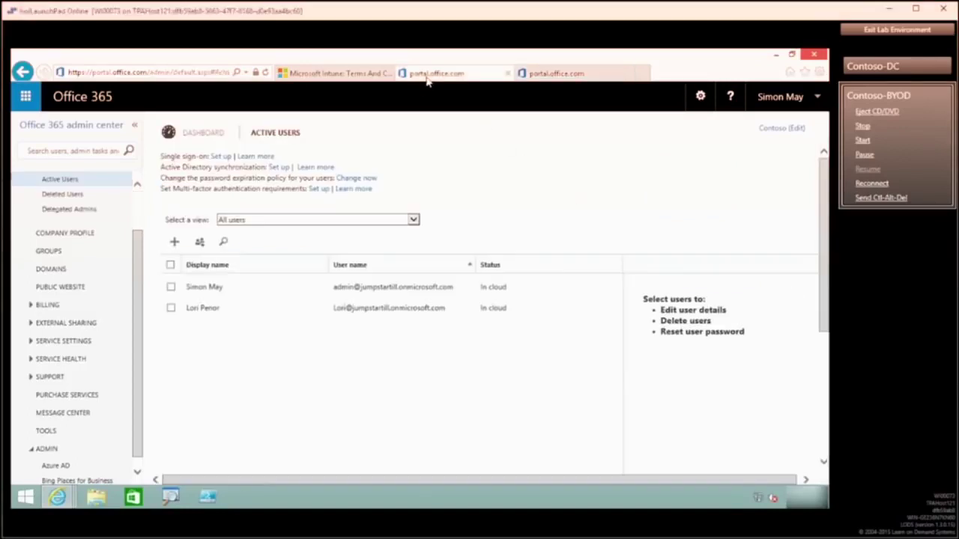
left_click(627, 73)
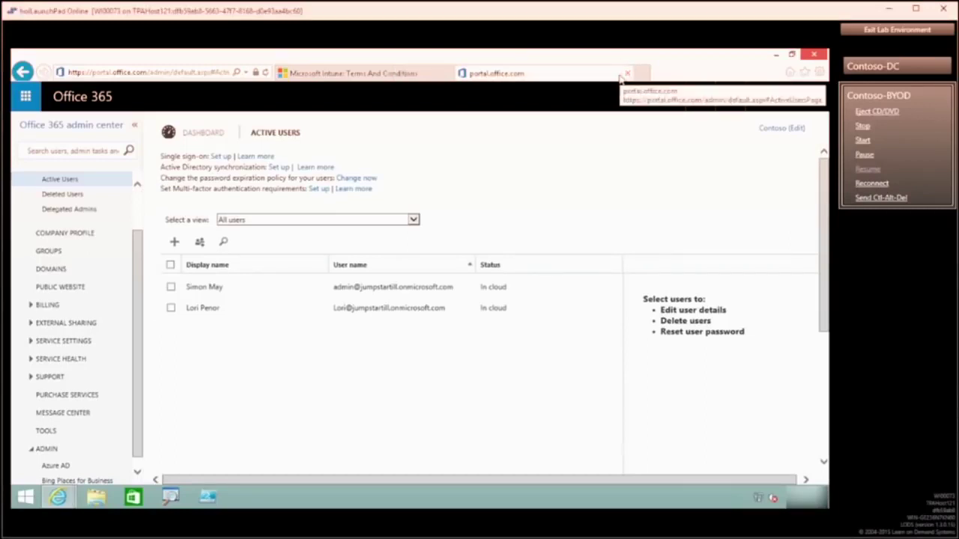
left_click(170, 308)
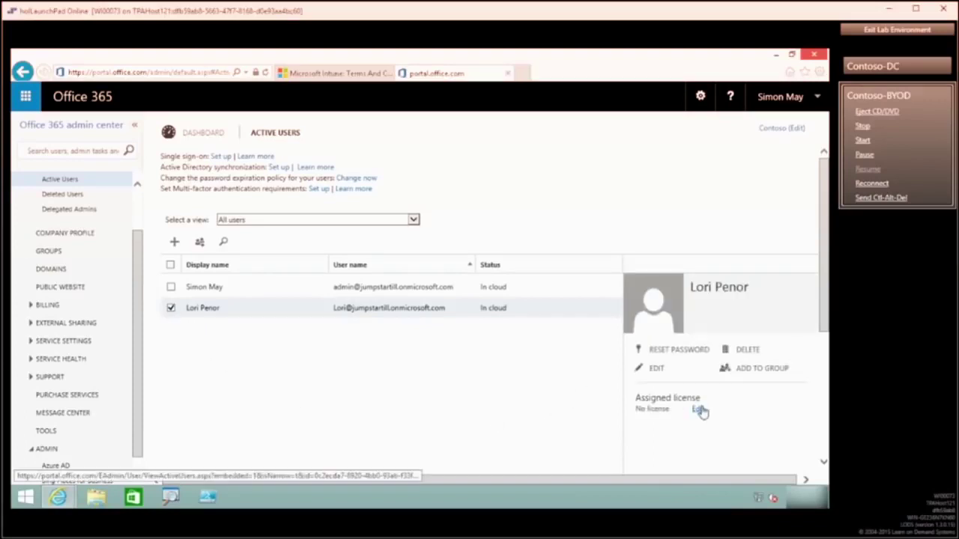
left_click(698, 409)
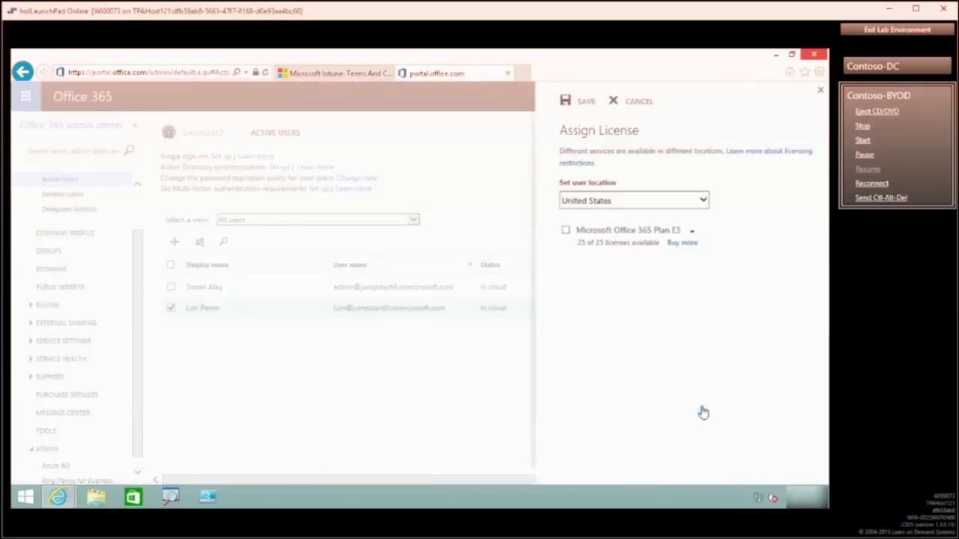
- Assign the Microsoft Office 365 Plan E3 license to the second user, then return to Intune
left_click(566, 230)
left_click(567, 103)
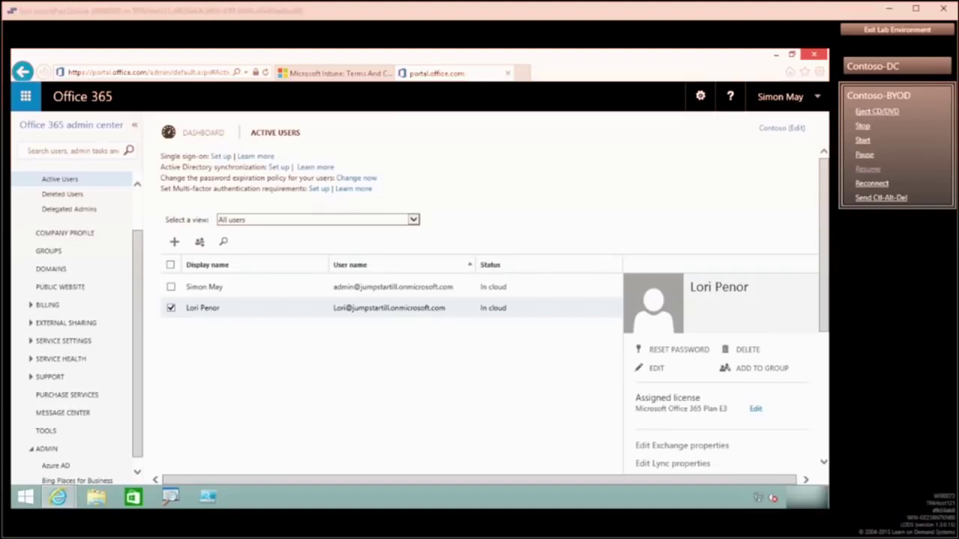
left_click(343, 74)
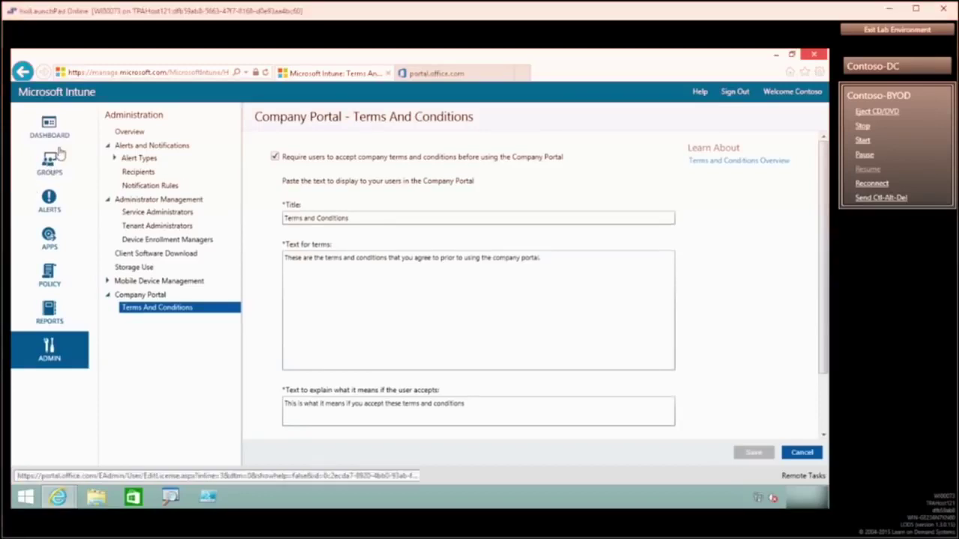
- Create a group from the second user in the Ungrouped Users list
left_click(63, 159)
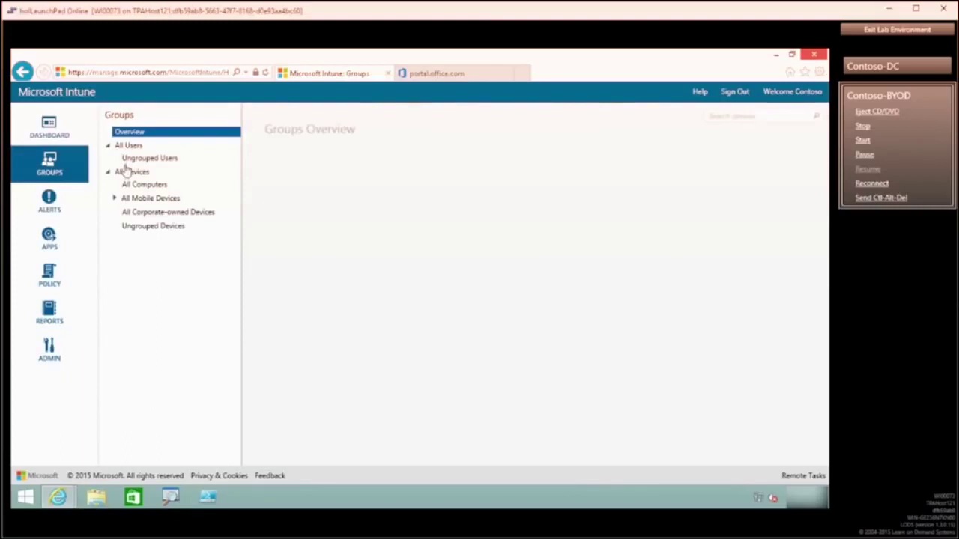
left_click(133, 162)
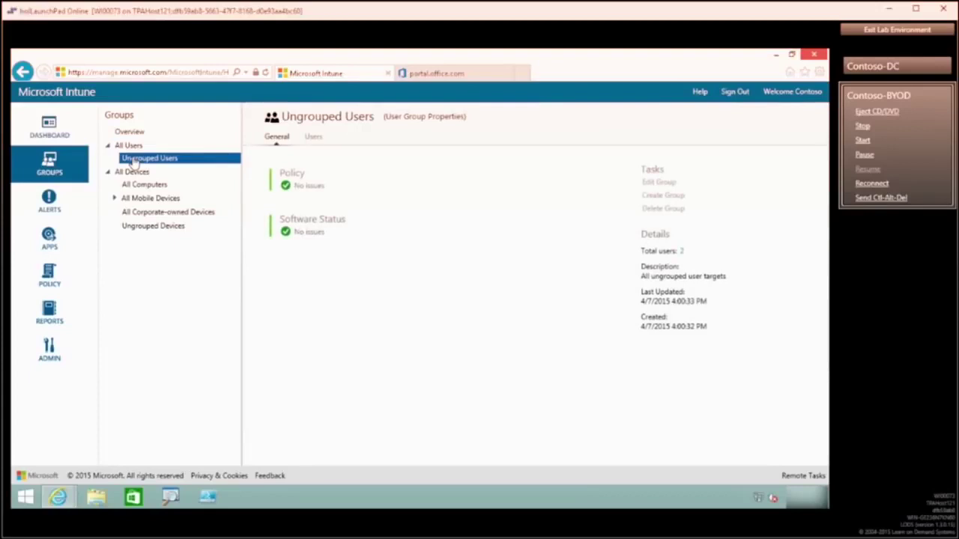
left_click(313, 139)
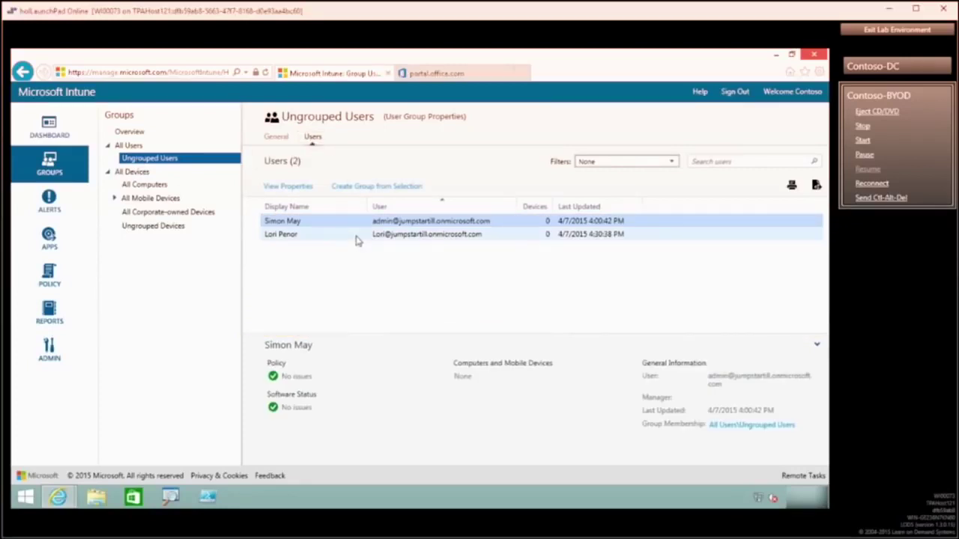
left_click(356, 237)
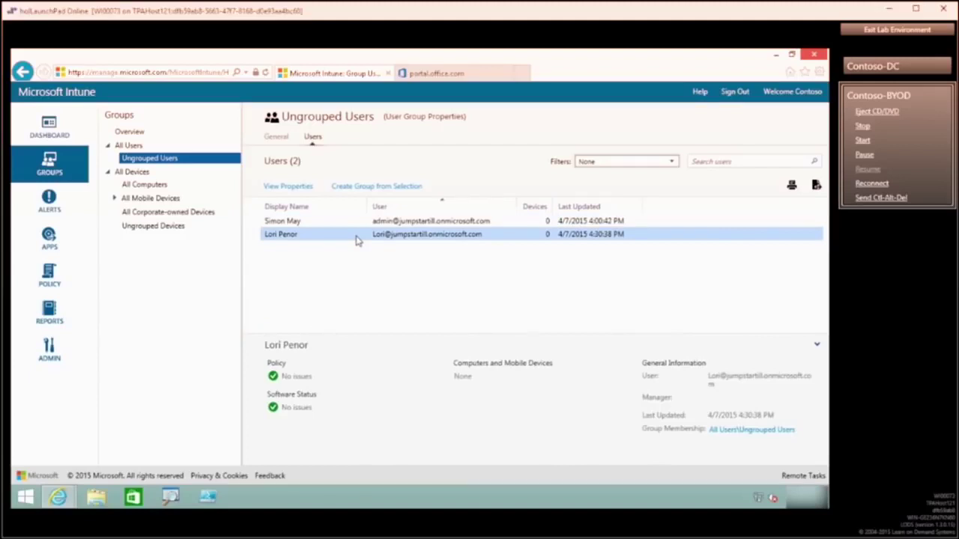
right_click(356, 238)
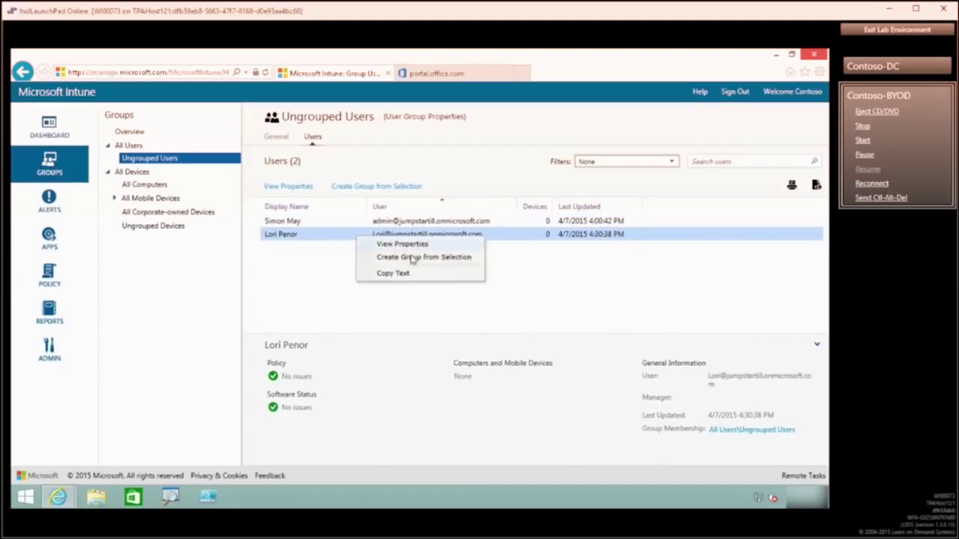
left_click(419, 258)
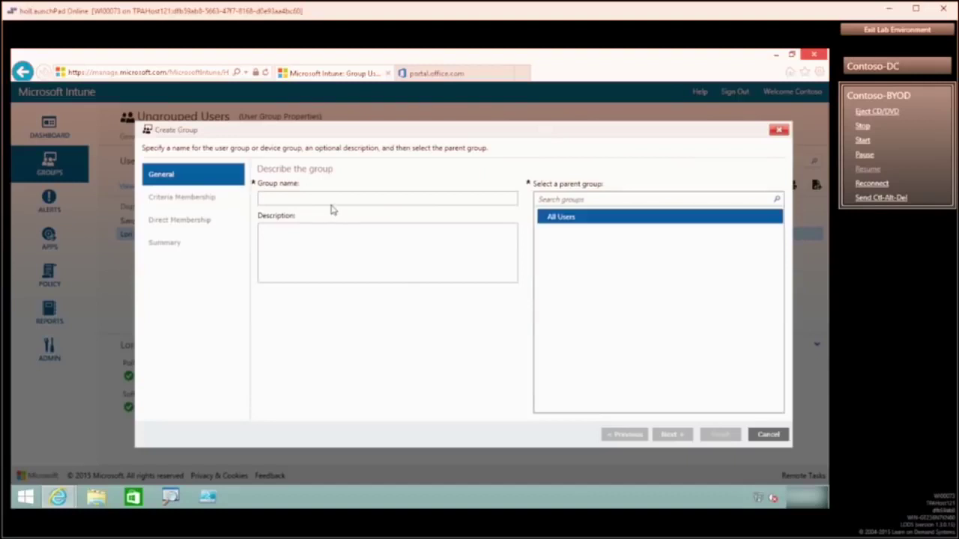
- Name the group 'Sales', start it as an Empty group containing the selected user, and finish
type("Sales")
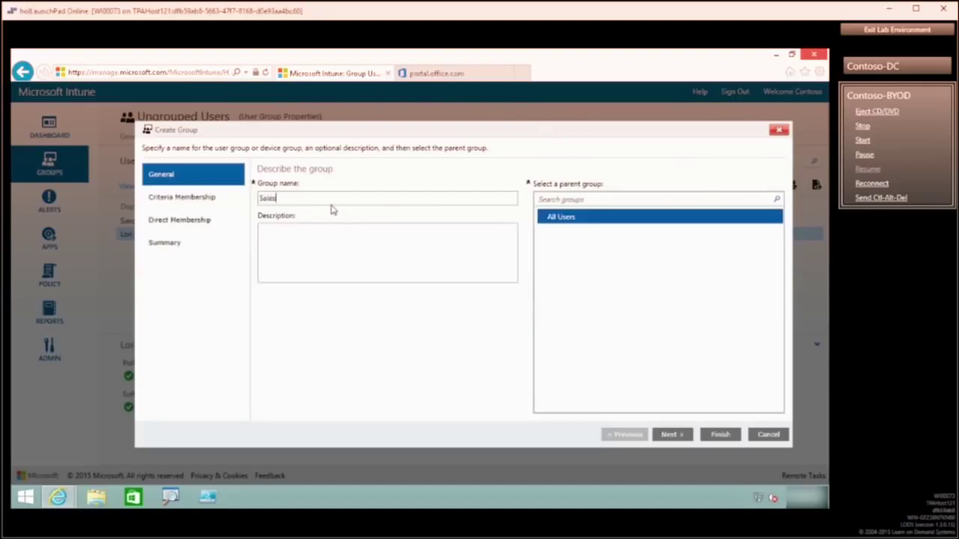
left_click(670, 435)
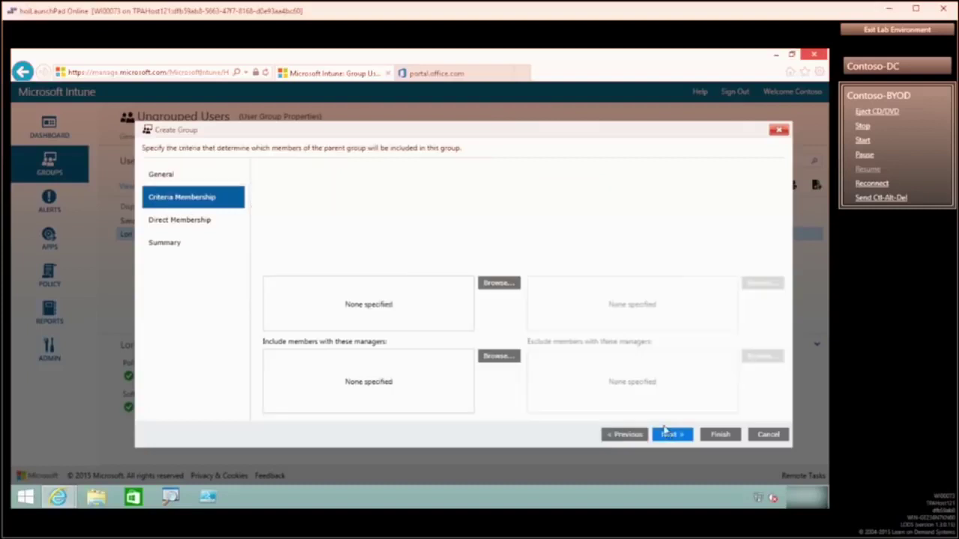
left_click(358, 220)
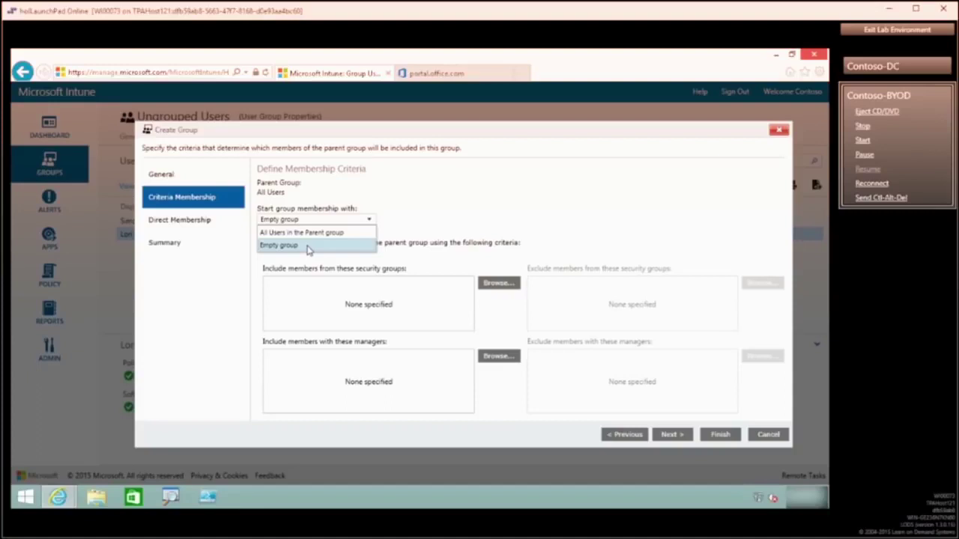
left_click(485, 210)
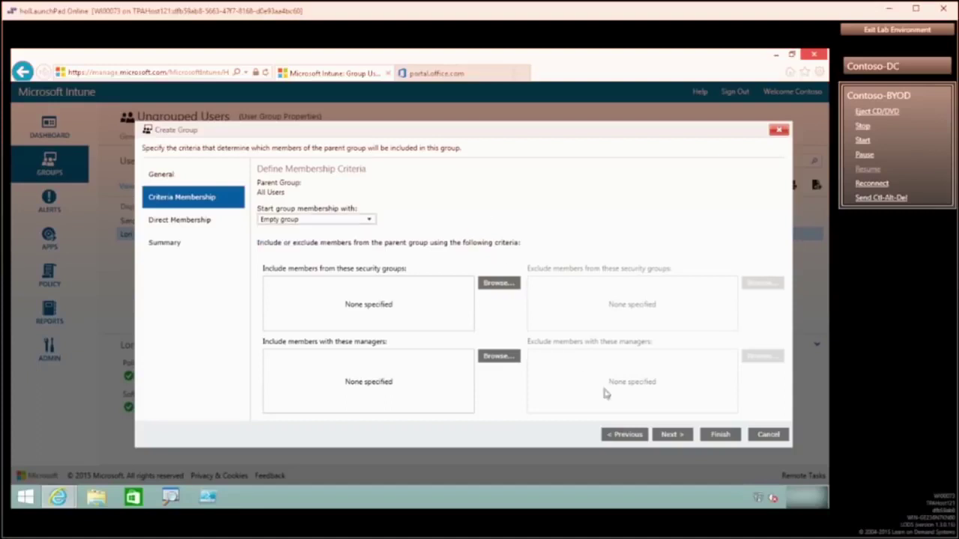
left_click(672, 434)
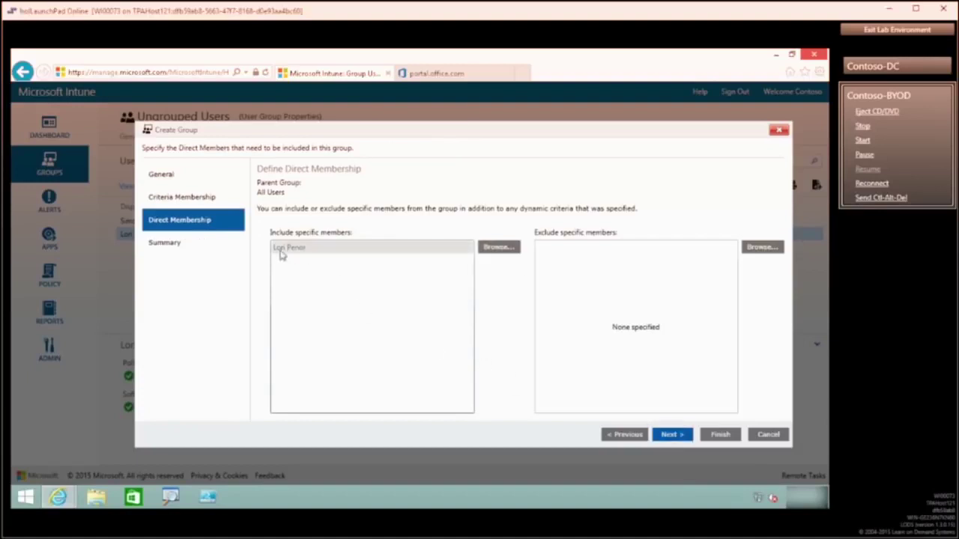
left_click(672, 437)
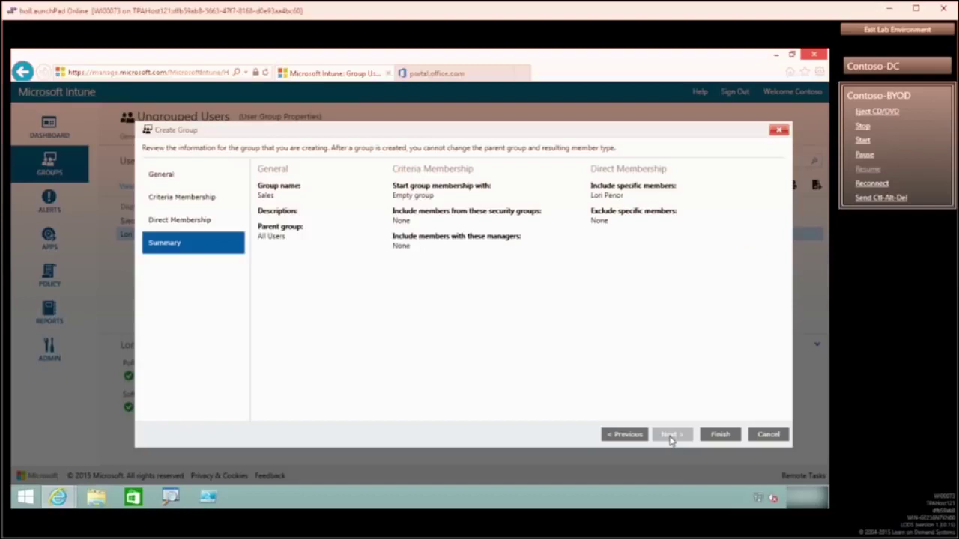
left_click(715, 435)
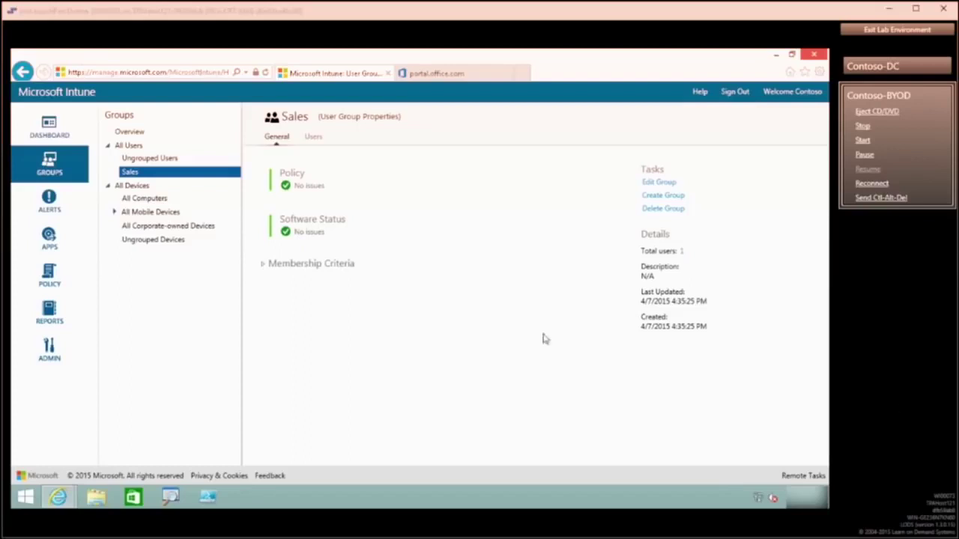
- Review Detected Software and the Apps list, then launch Add App
left_click(49, 238)
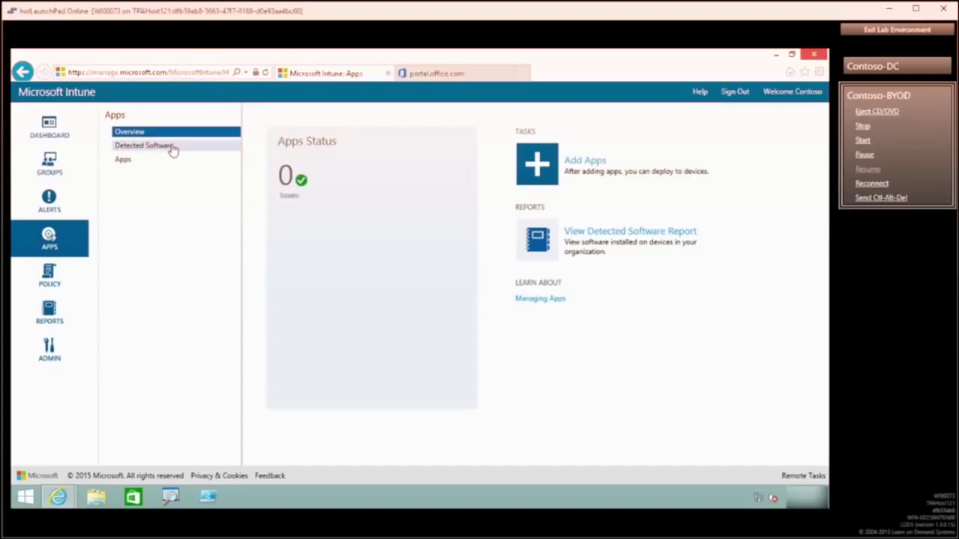
left_click(144, 146)
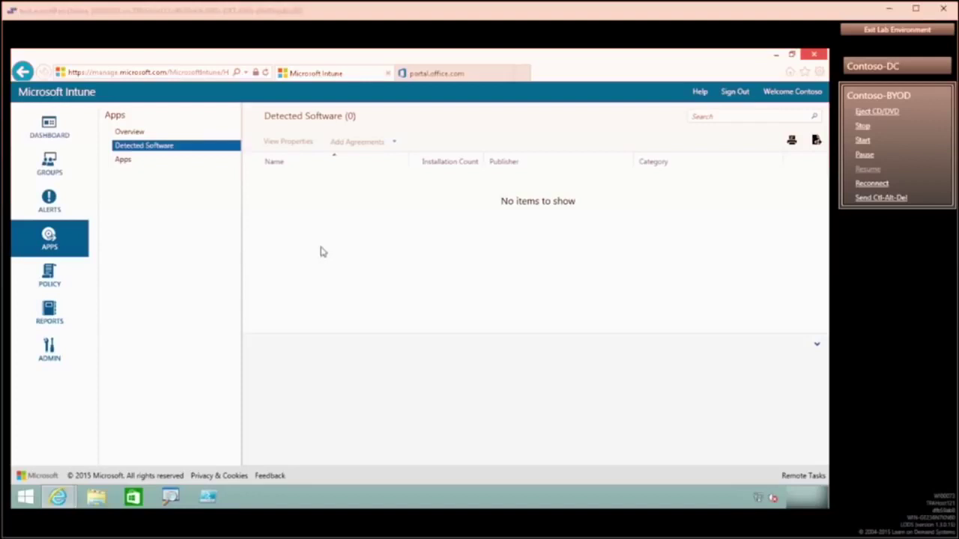
left_click(124, 160)
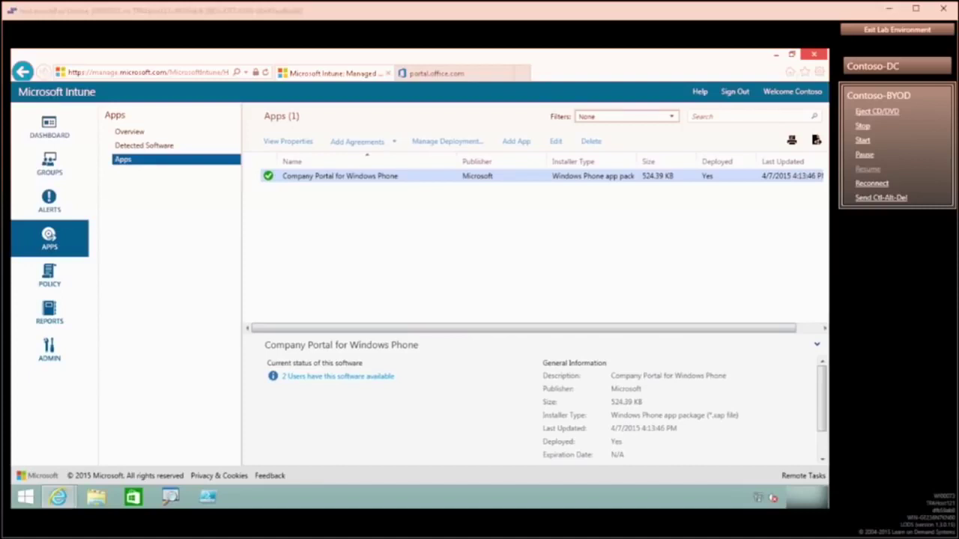
left_click(515, 142)
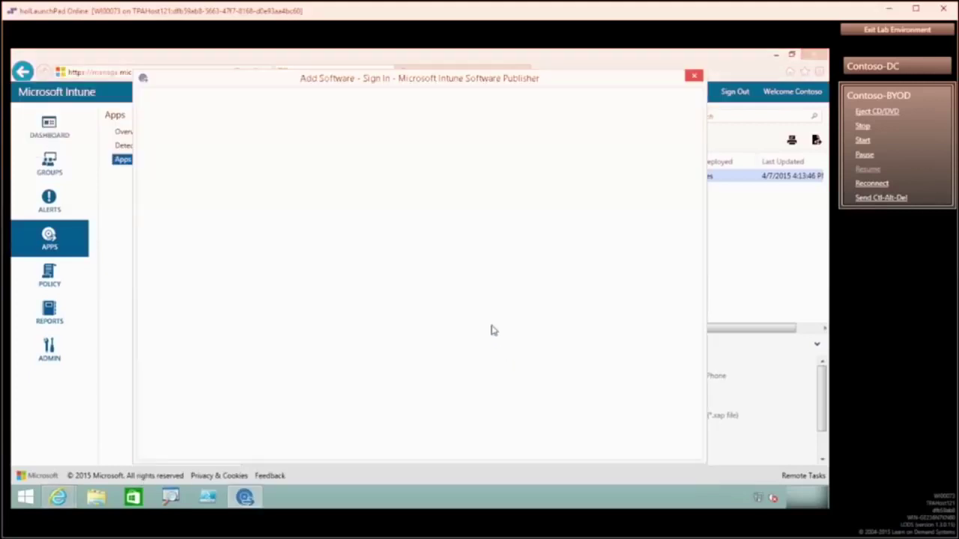
- Sign in to the software publisher with the saved admin account
left_click(468, 199)
left_click(468, 217)
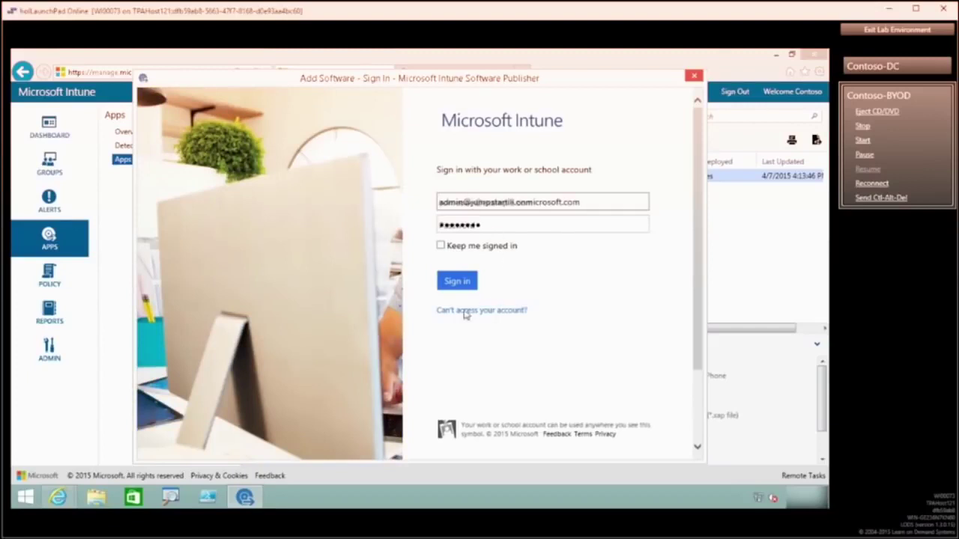
left_click(451, 284)
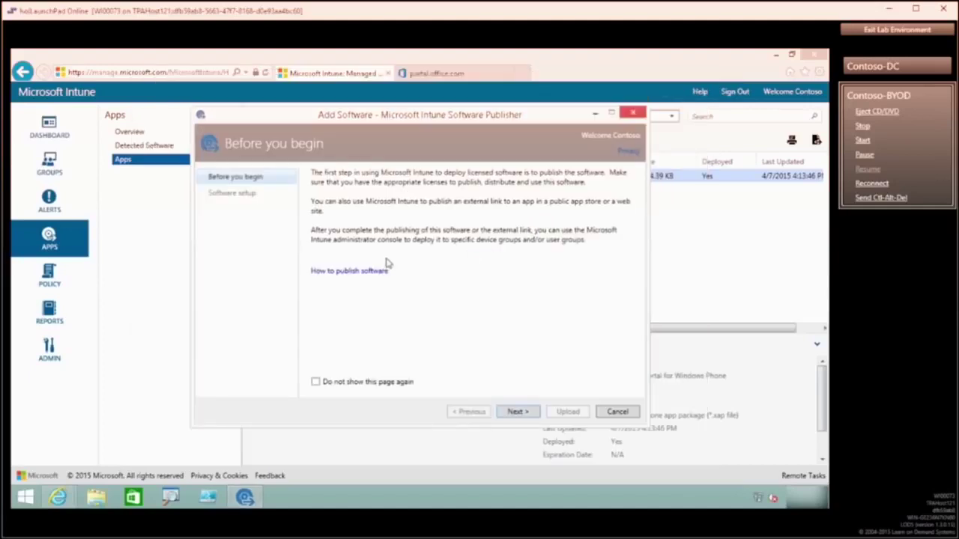
- Set the software availability to External link and open a new browser tab
left_click(518, 411)
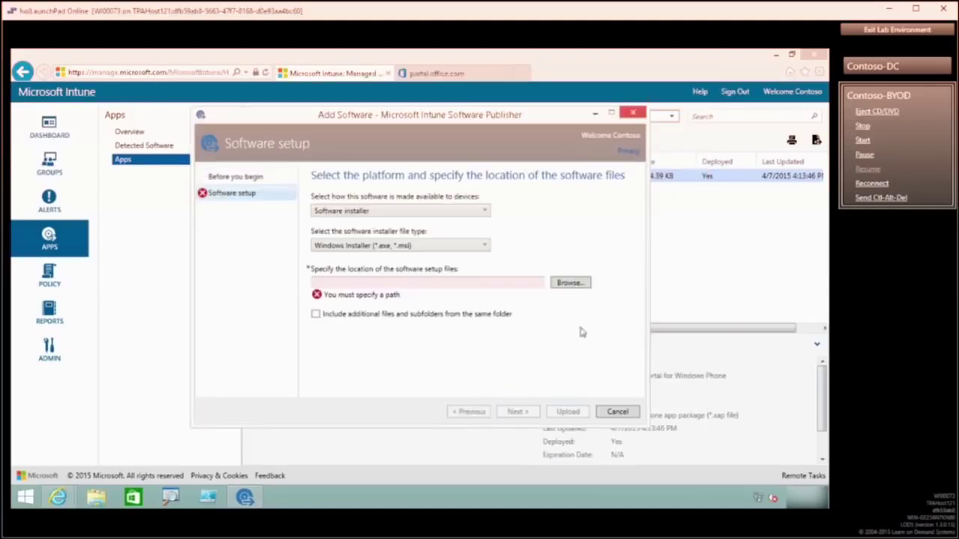
left_click(482, 214)
left_click(472, 235)
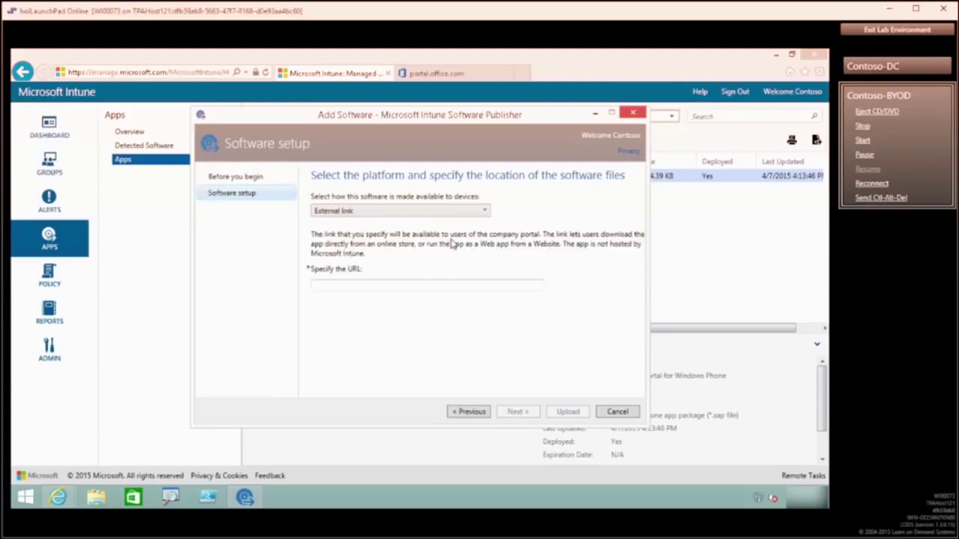
left_click(526, 81)
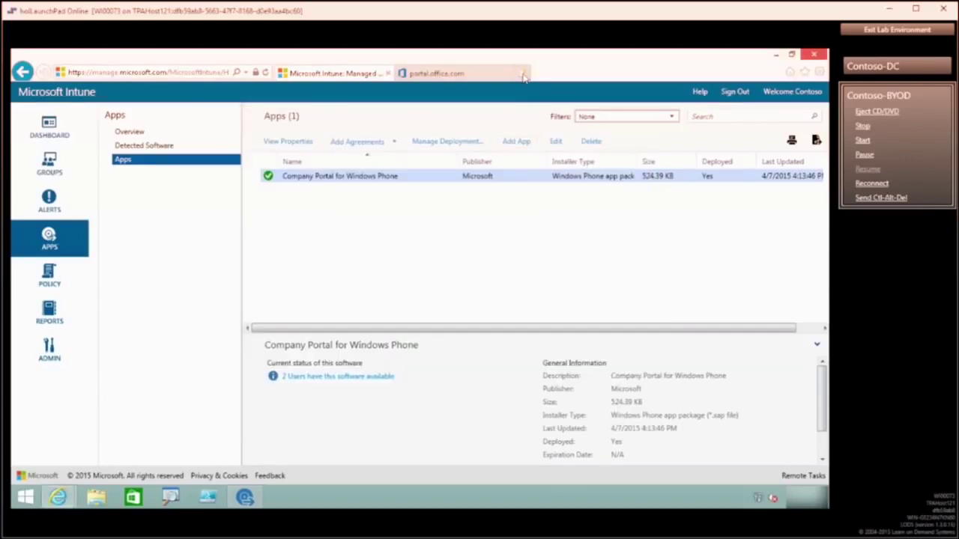
left_click(523, 76)
- Search Bing for 'skype for iphone', copy the first result's App Store address, and return to Intune
type("skype for ip")
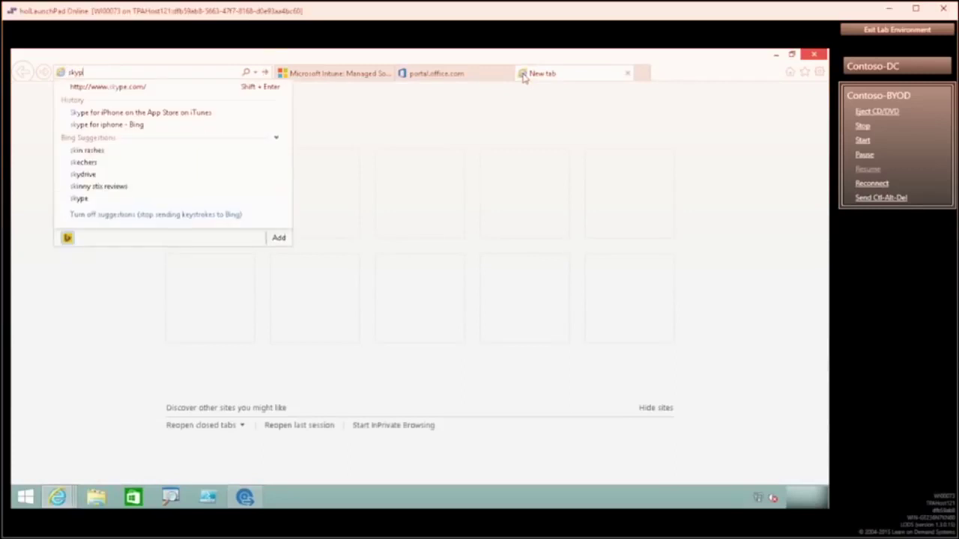
type("hone")
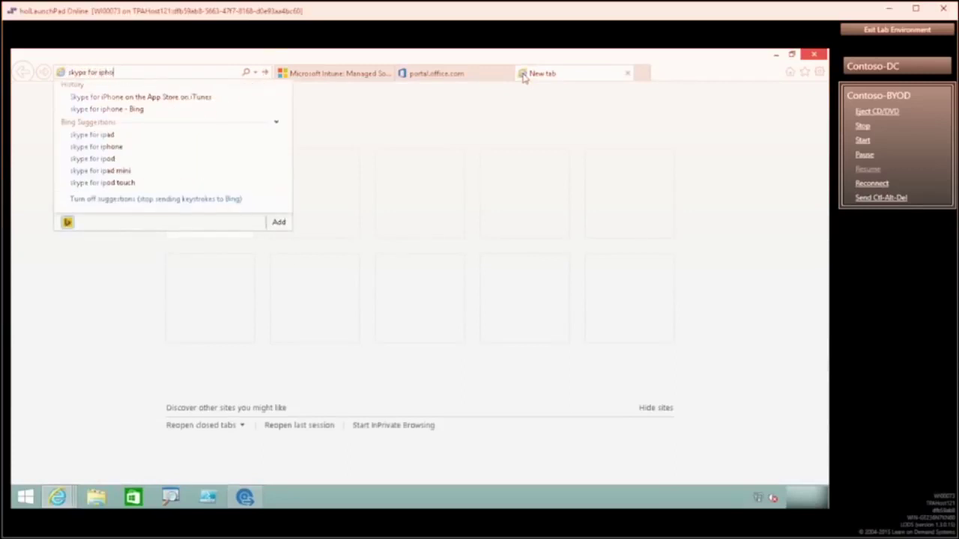
key("Return")
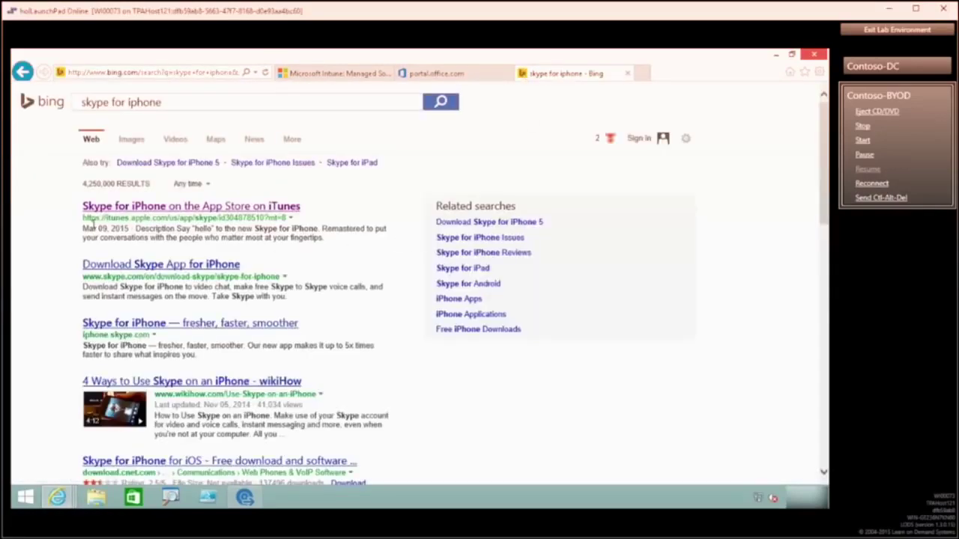
left_click_drag(83, 218, 290, 217)
key("ctrl+c")
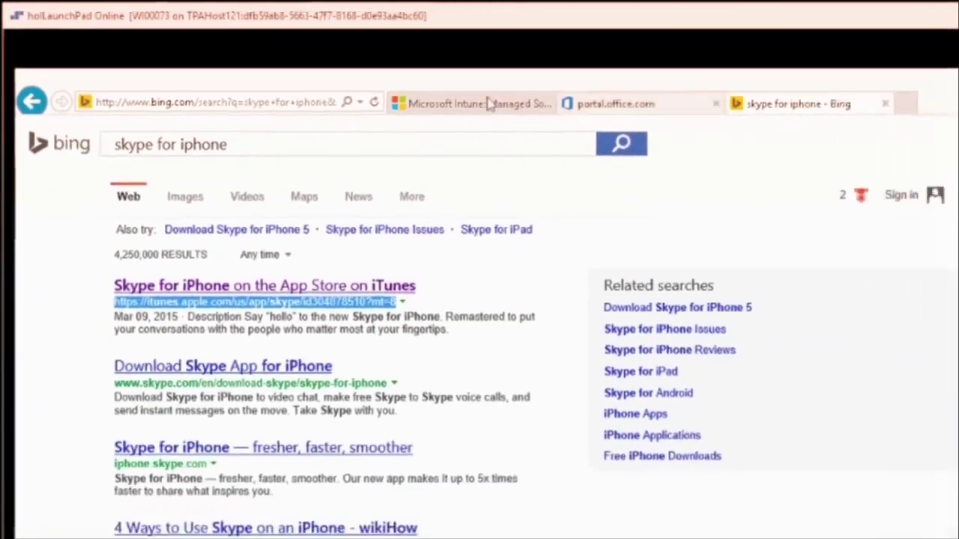
left_click(591, 130)
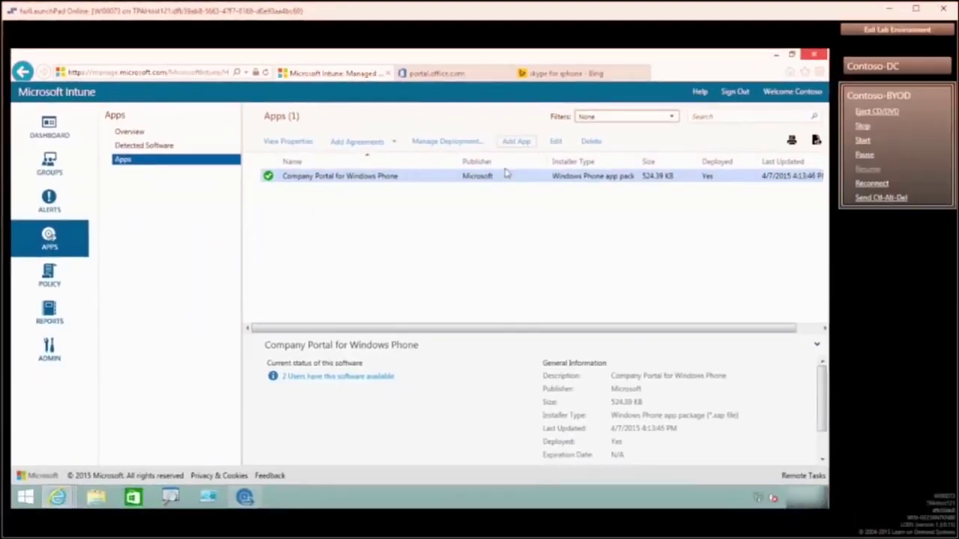
- Paste the App Store URL; set publisher Microsoft, name and description 'Skype for iPhone', category Collaboration & Social
left_click(363, 288)
key("ctrl+v")
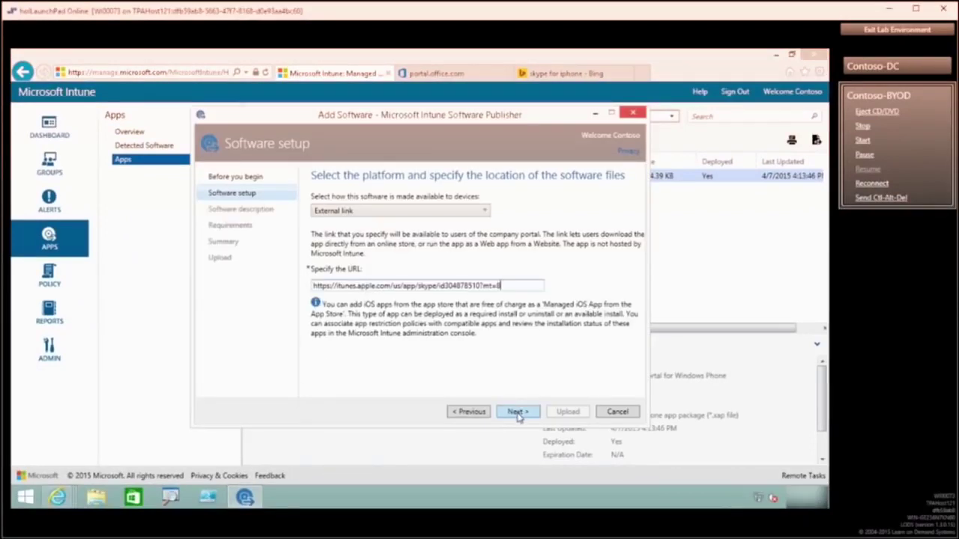
left_click(518, 413)
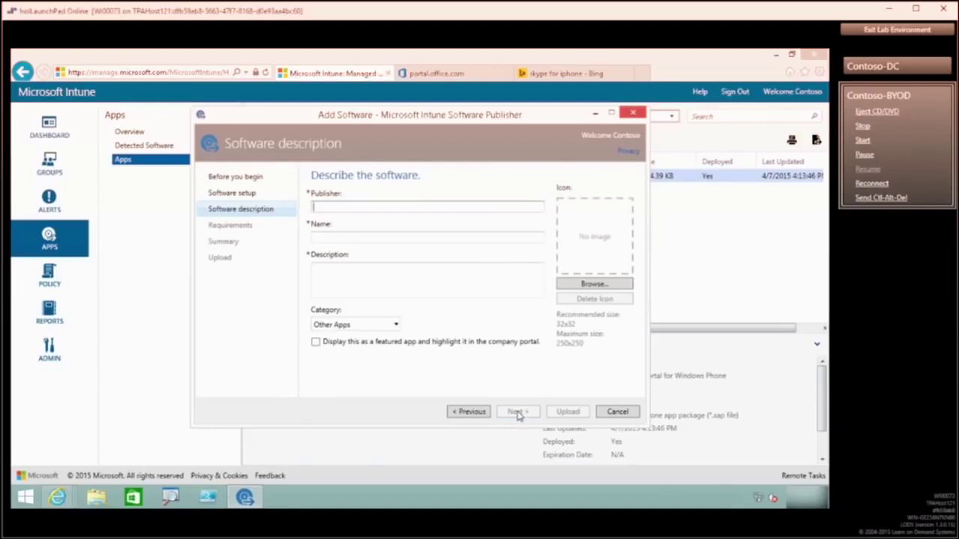
type("Microsoft")
key("Tab")
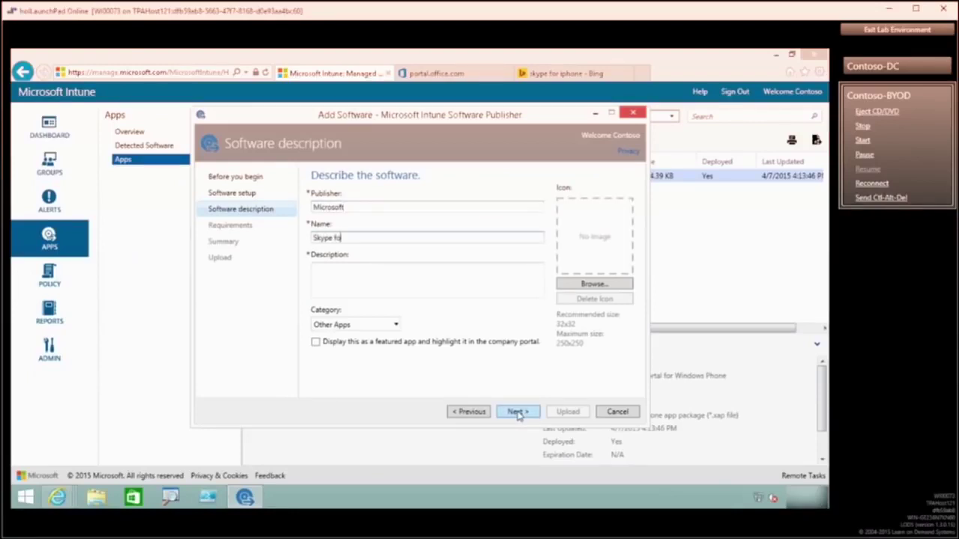
type("Skype for iPhone")
left_click_drag(390, 238, 291, 251)
key("ctrl+c")
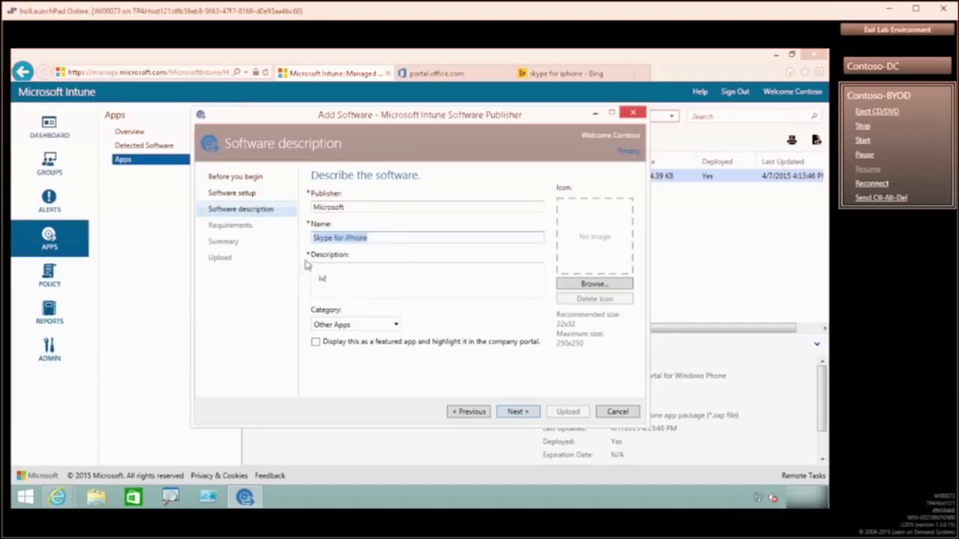
left_click(444, 280)
key("ctrl+v")
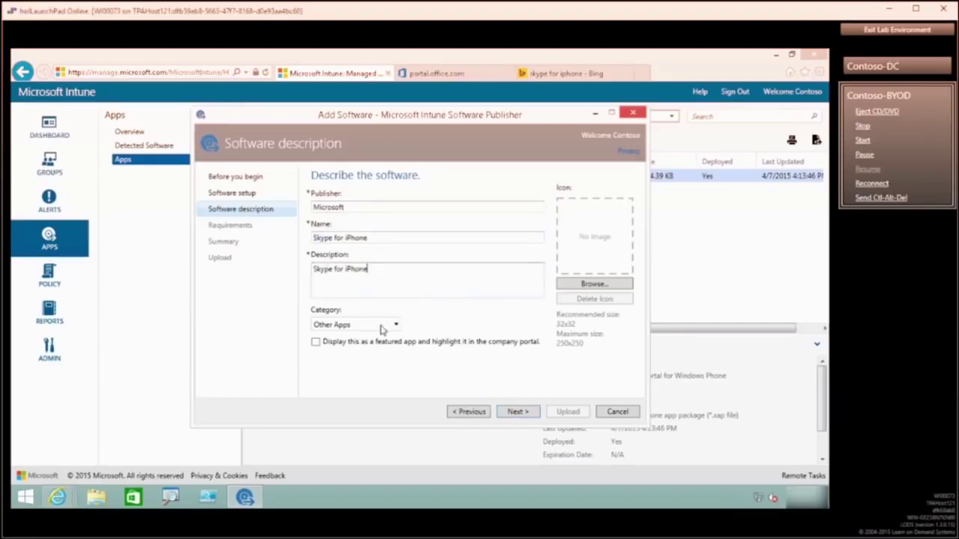
left_click(385, 328)
left_click(361, 374)
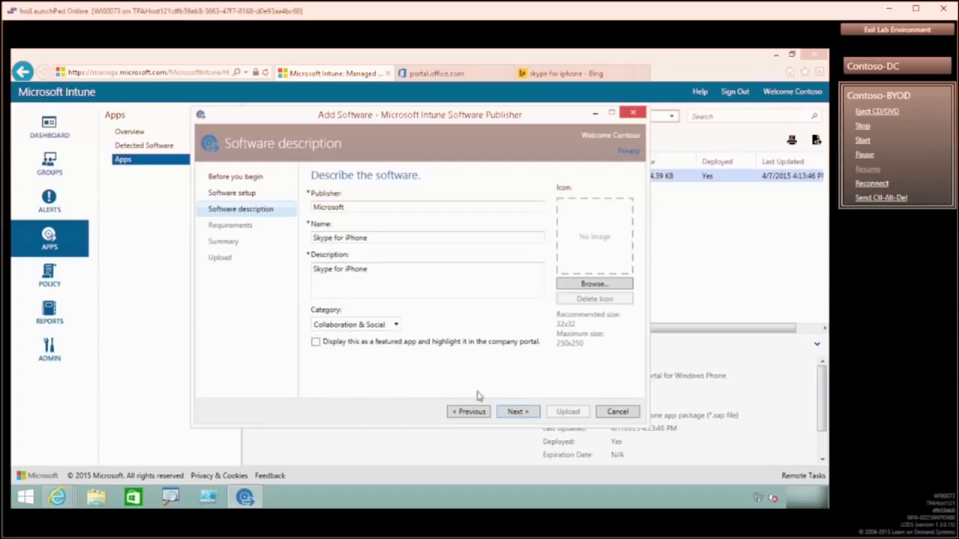
- Require iPhone/iPod touch devices and upload the app to Intune
left_click(511, 412)
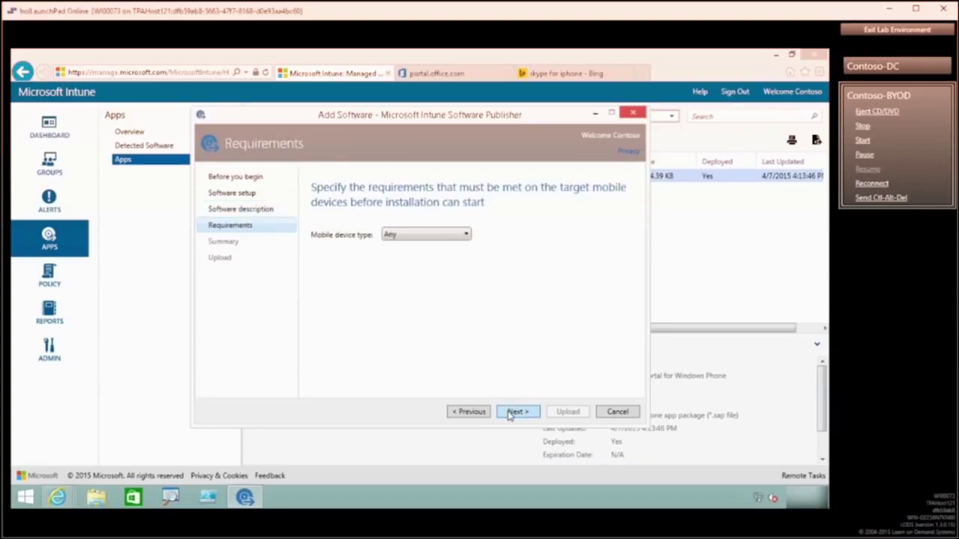
left_click(432, 238)
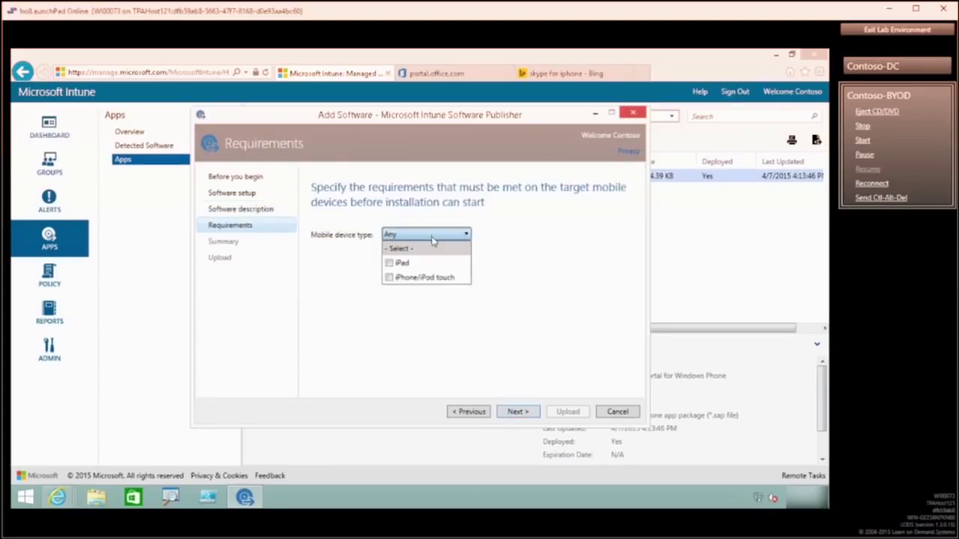
left_click(388, 278)
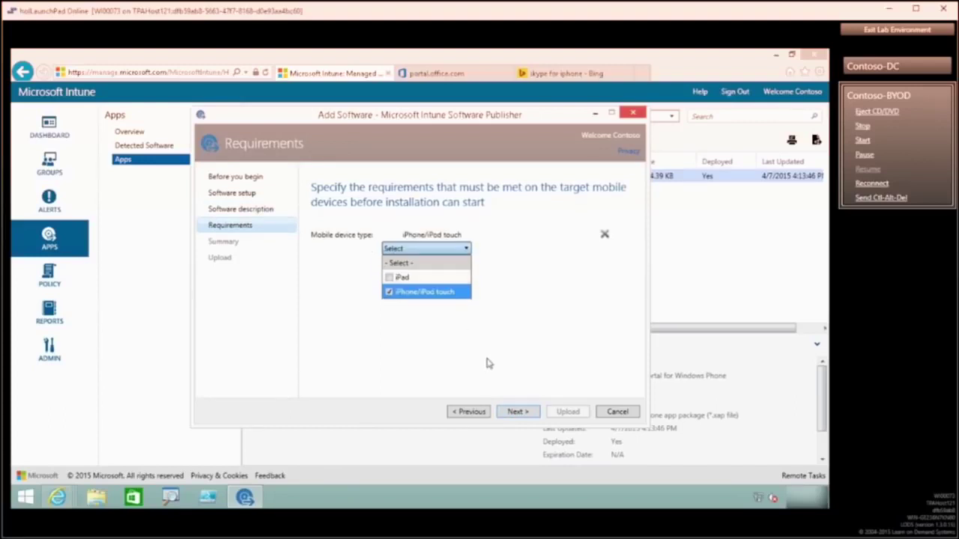
left_click(490, 363)
left_click(509, 413)
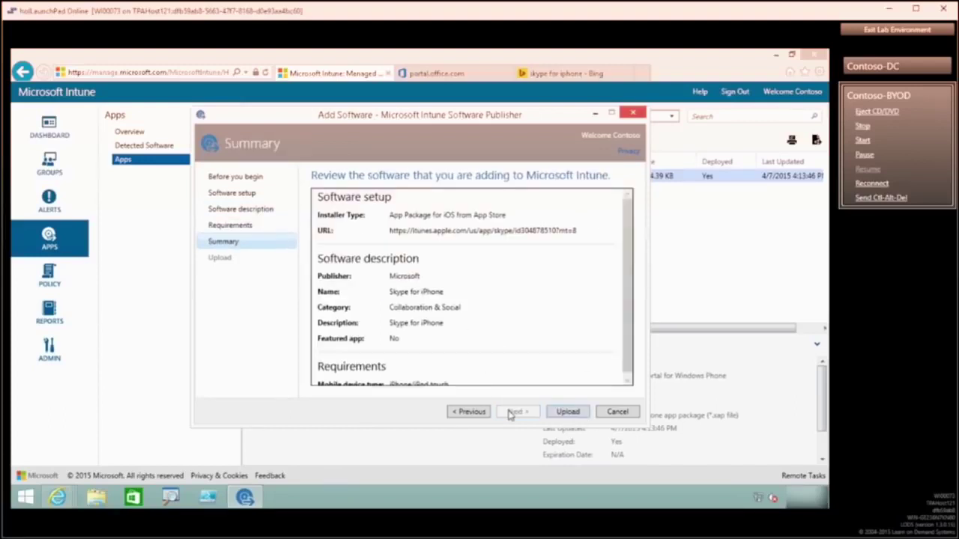
left_click(575, 412)
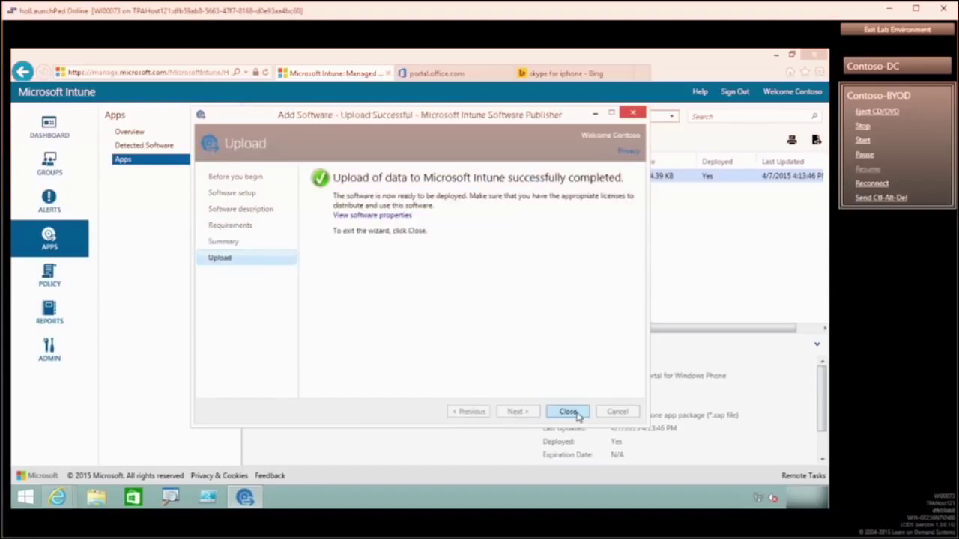
left_click(575, 415)
left_click(127, 146)
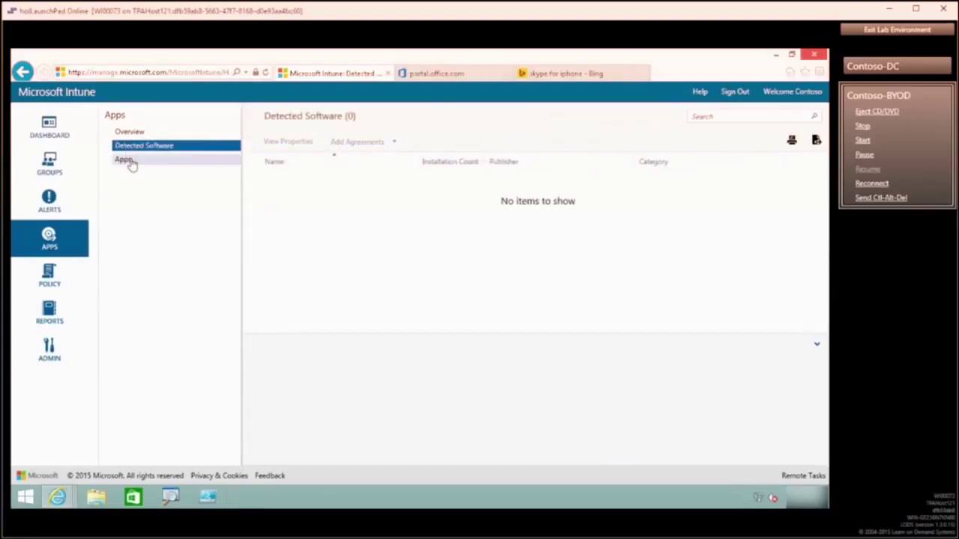
- Start adding another app and sign in to the software publisher with the saved admin account
left_click(125, 160)
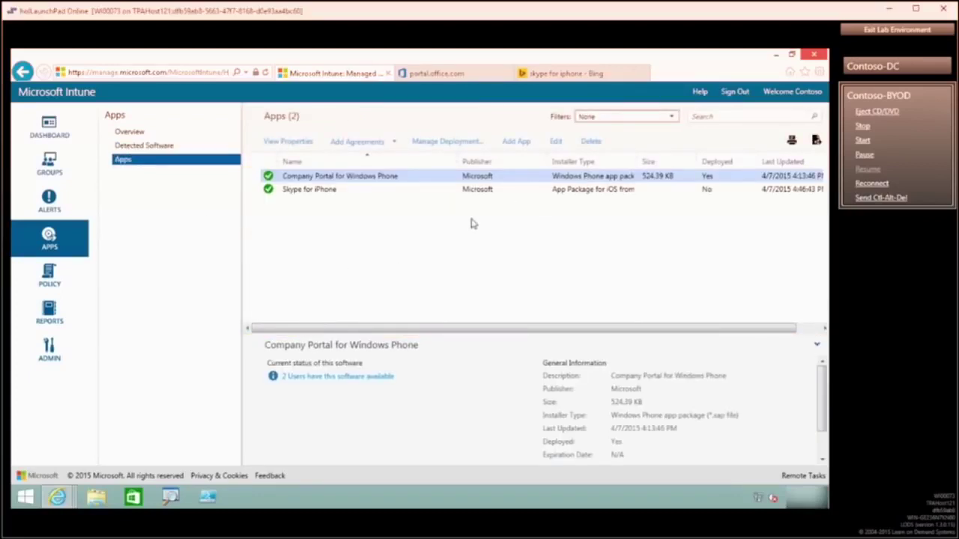
left_click(515, 142)
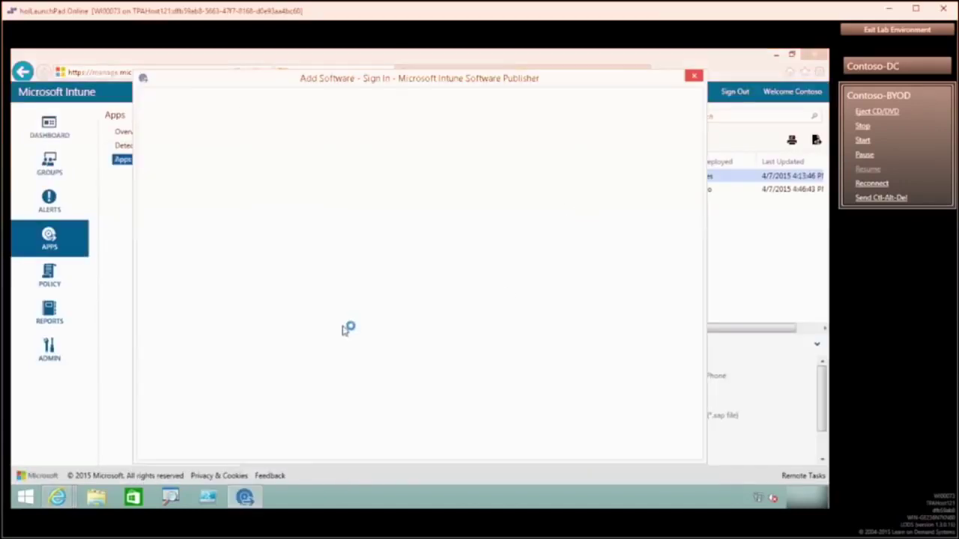
left_click(480, 203)
left_click(506, 216)
left_click(460, 283)
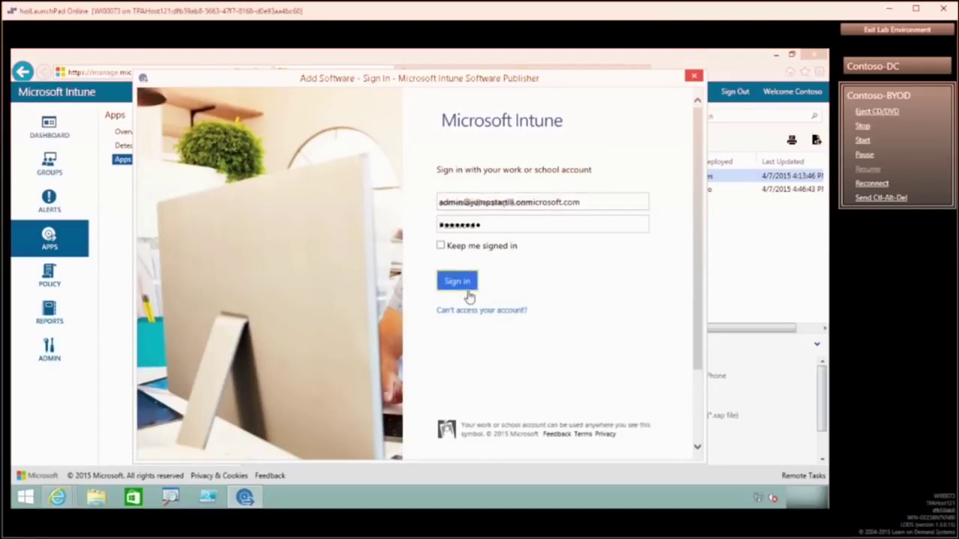
left_click(463, 296)
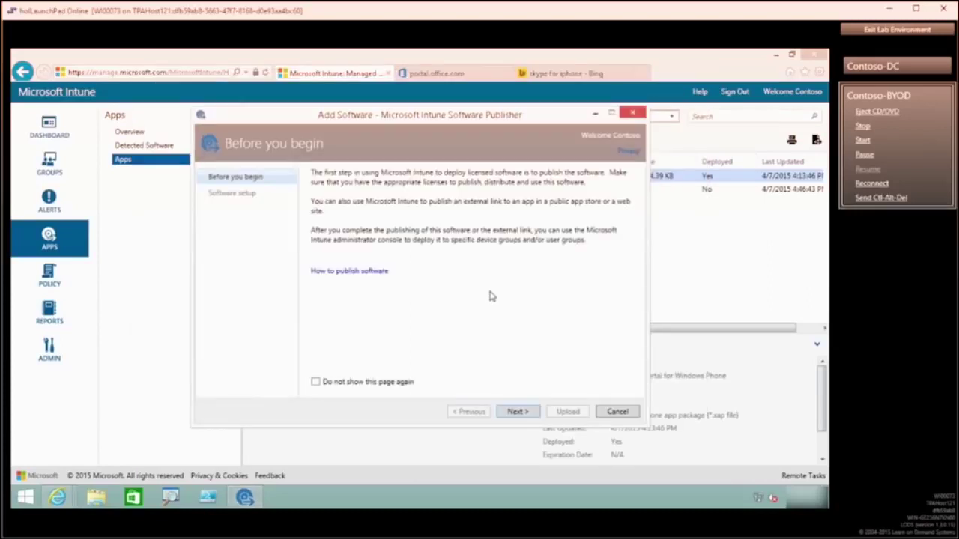
- Set the new app's availability to External link and go back to the Skype search results
left_click(517, 411)
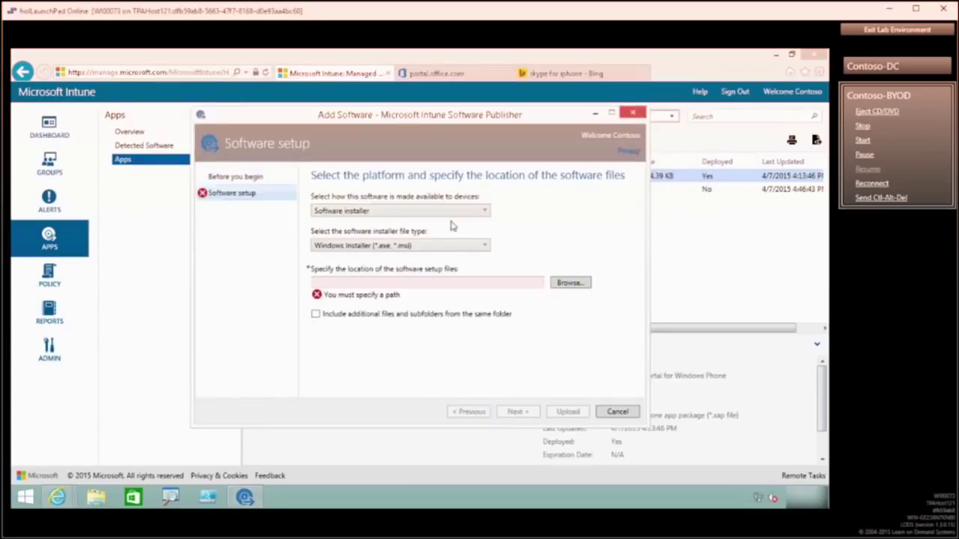
left_click(409, 211)
left_click(385, 236)
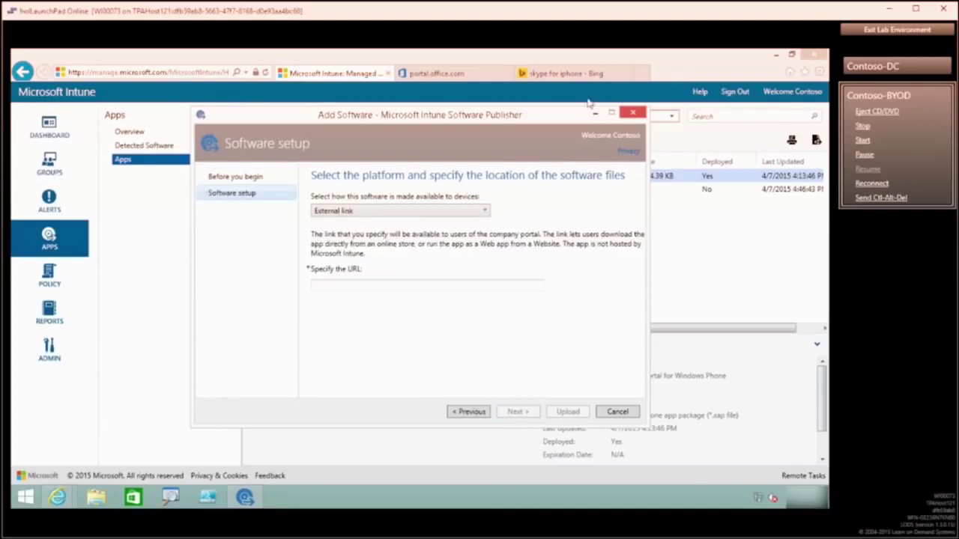
left_click(572, 76)
- Change the Bing search from Skype for iPhone to 'skype for android'
left_click(238, 102)
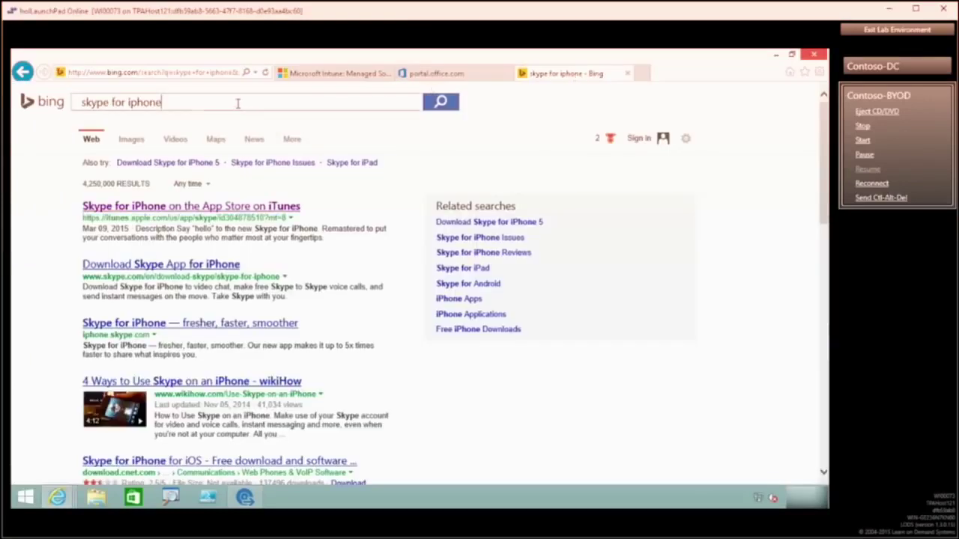
key("BackSpace")
key("BackSpace")
key("BackSpace")
key("BackSpace")
key("BackSpace")
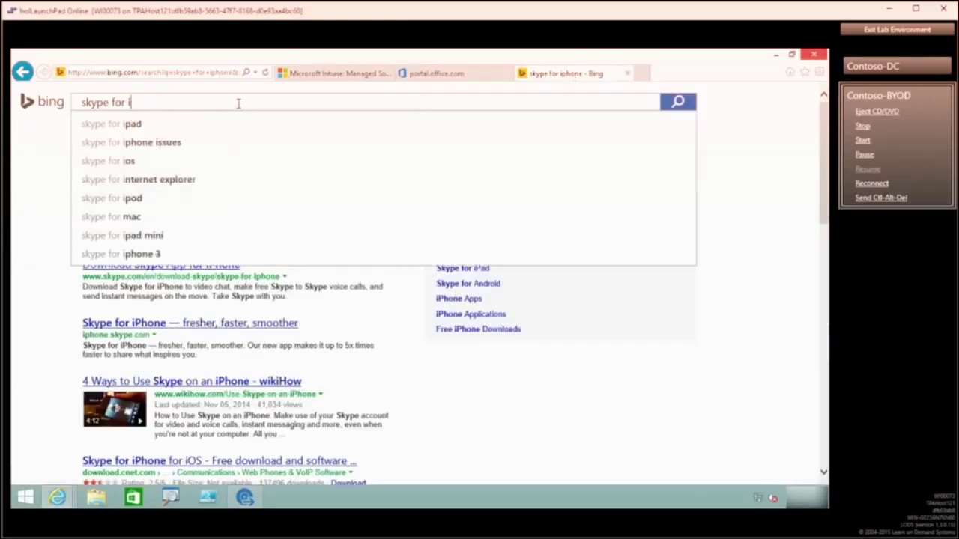
key("BackSpace")
type("android")
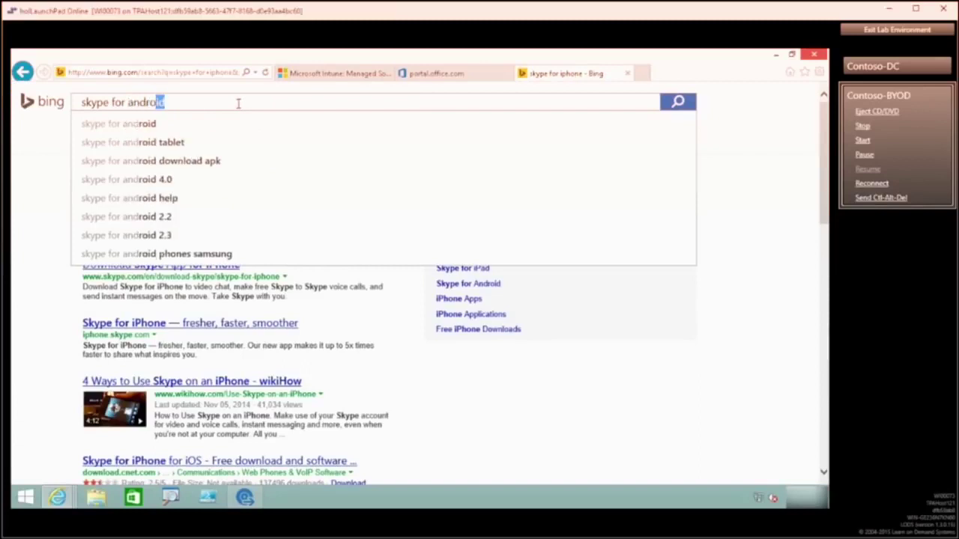
key("Return")
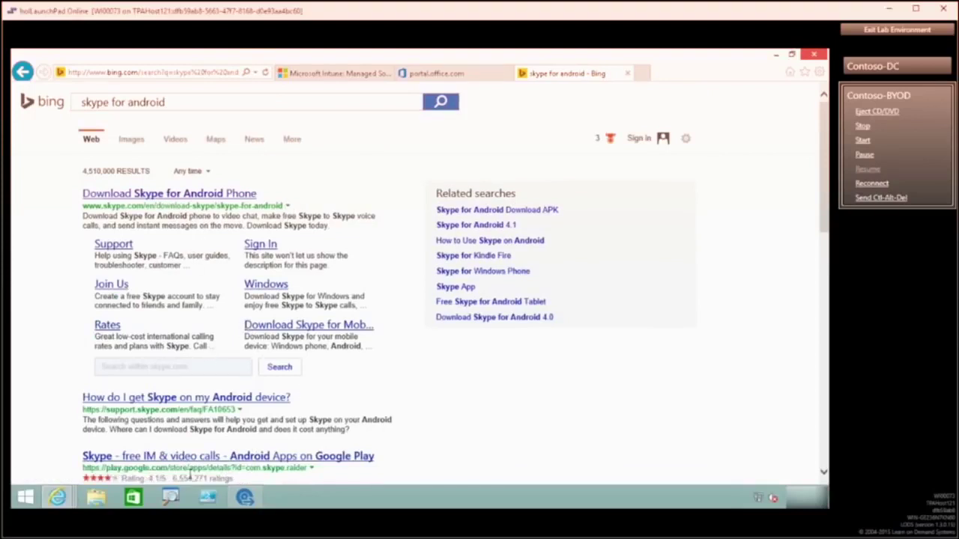
- Copy Skype's Google Play link and return to Intune's Add Software wizard
scroll(149, 424, "down", 1)
left_click_drag(82, 407, 304, 416)
key("ctrl+c")
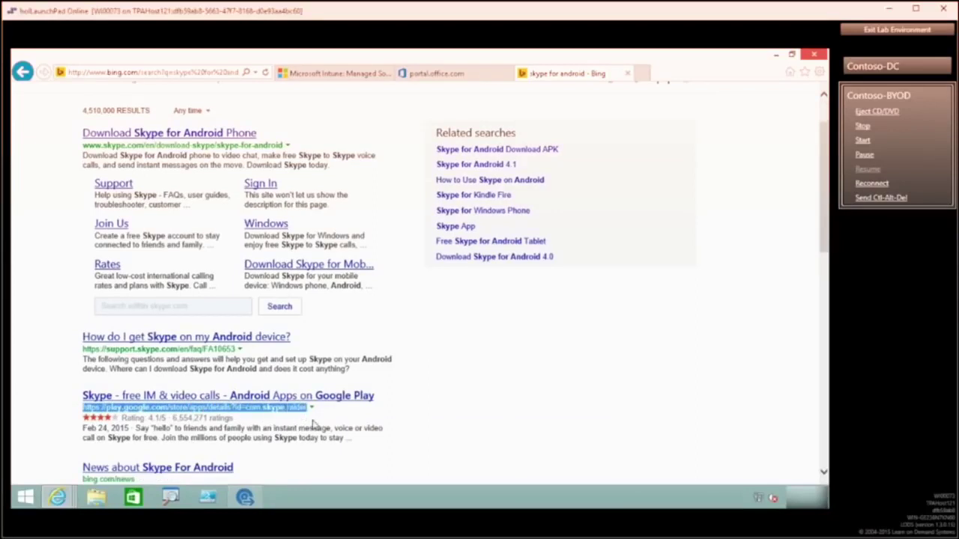
left_click(357, 74)
left_click(516, 141)
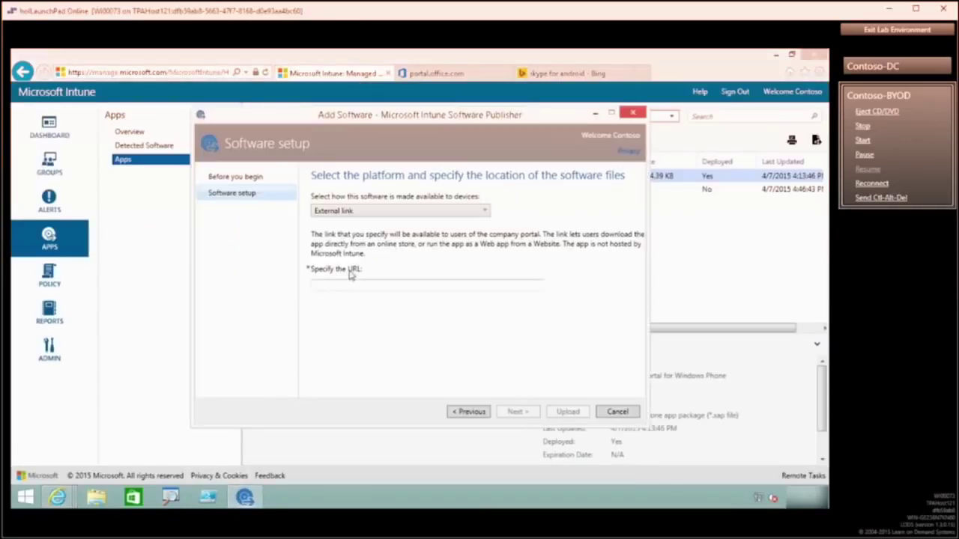
- Paste the Skype for Android Google Play link as the external app URL
left_click(353, 285)
key("ctrl+v")
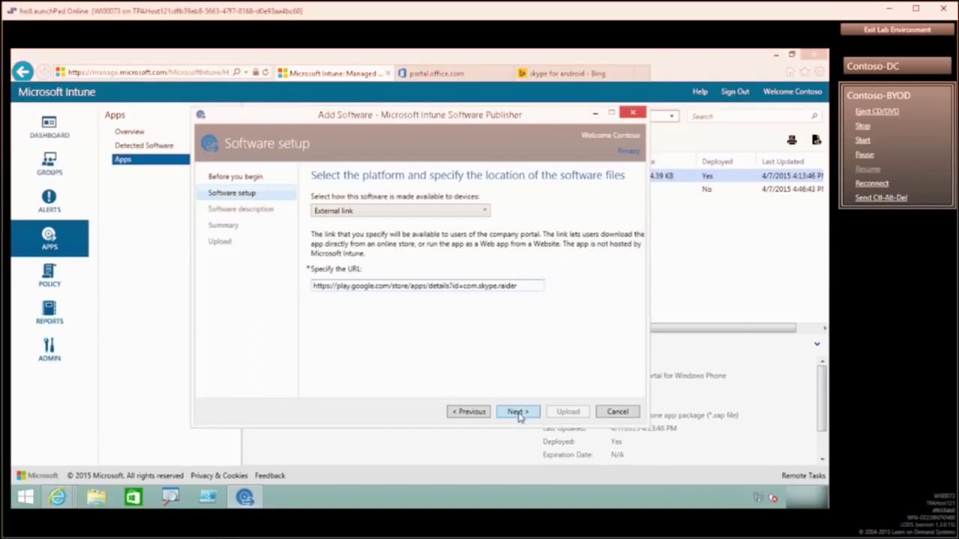
left_click(517, 412)
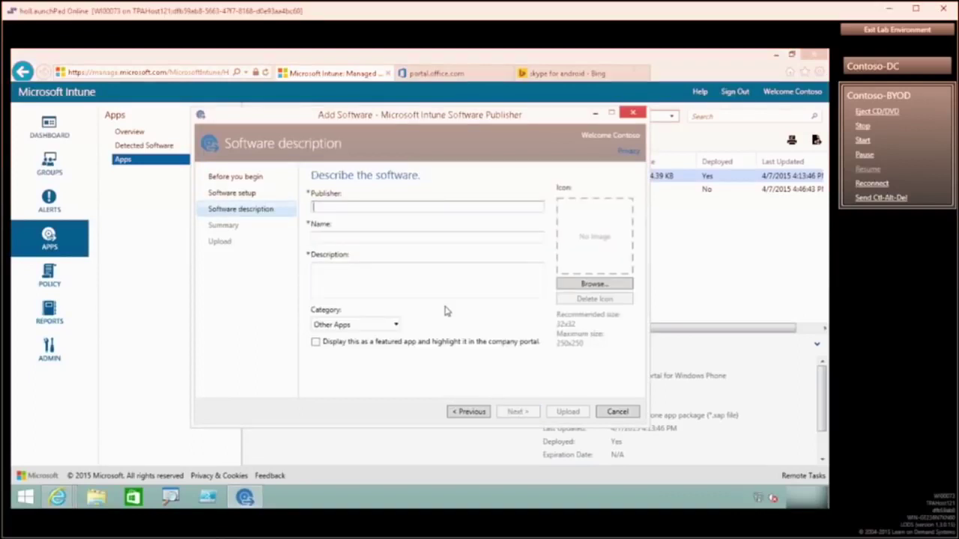
- Enter Microsoft as publisher and Skype for Android as the name and description
type("Microsoft")
key("Tab")
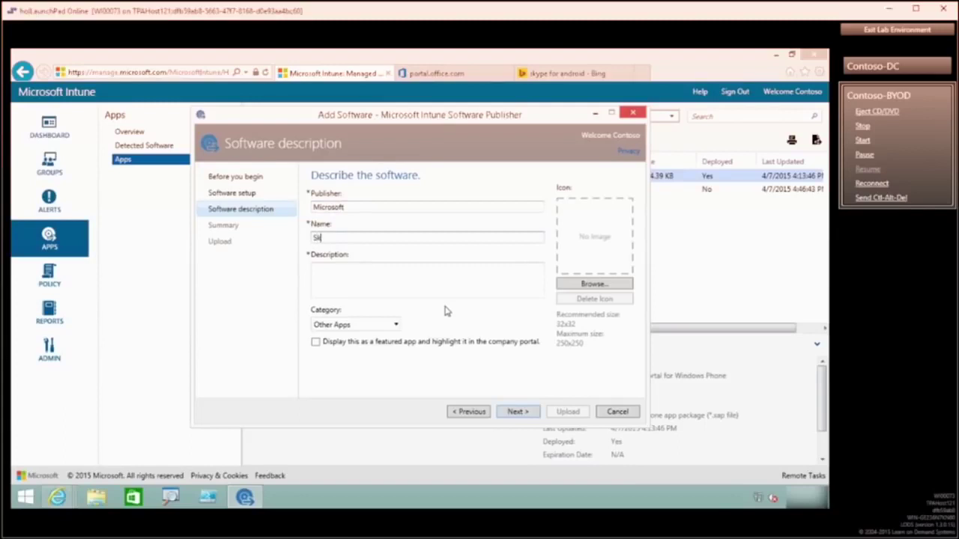
key("Tab")
key("shift+Tab")
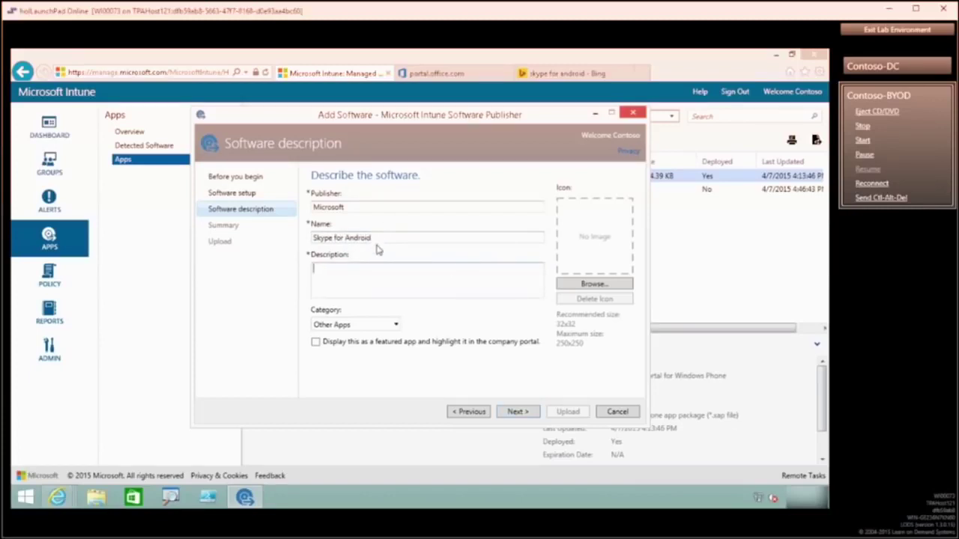
left_click_drag(304, 239, 372, 239)
key("ctrl+c")
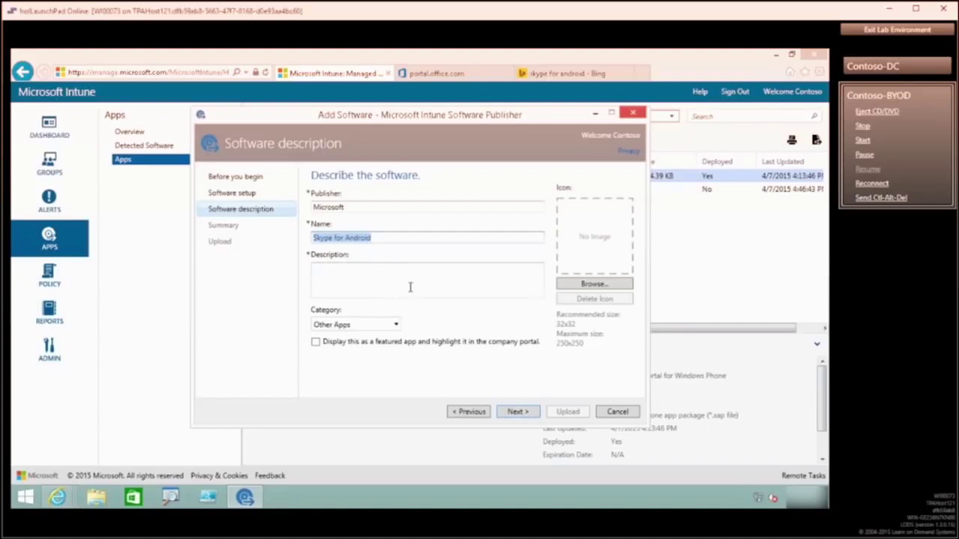
left_click(410, 286)
key("ctrl+v")
- Set the category to Collaboration & Social and upload the app
left_click(389, 324)
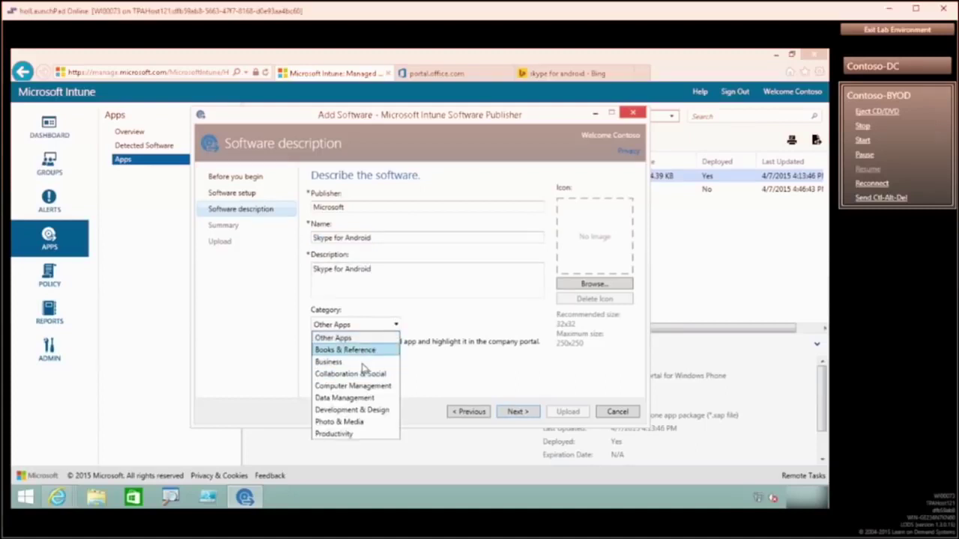
left_click(363, 374)
left_click(518, 412)
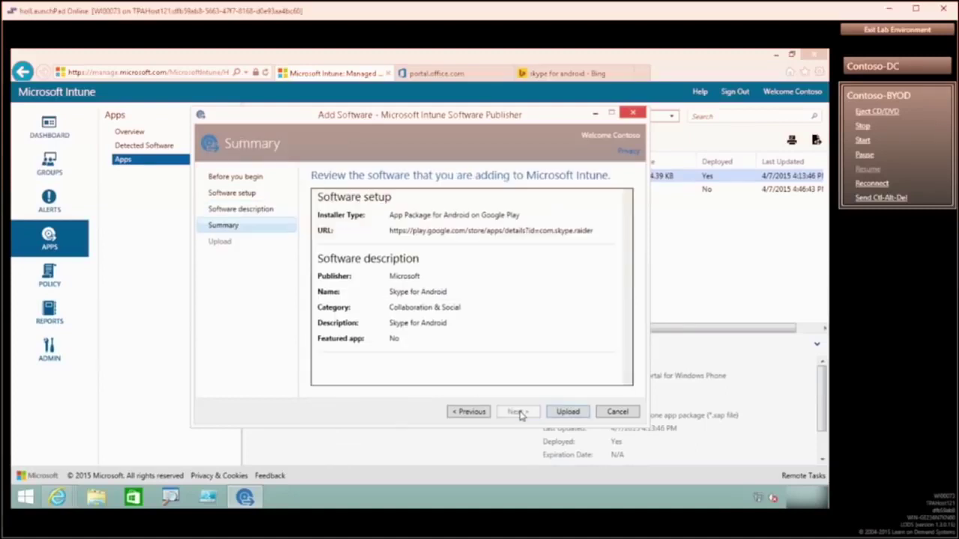
left_click(567, 413)
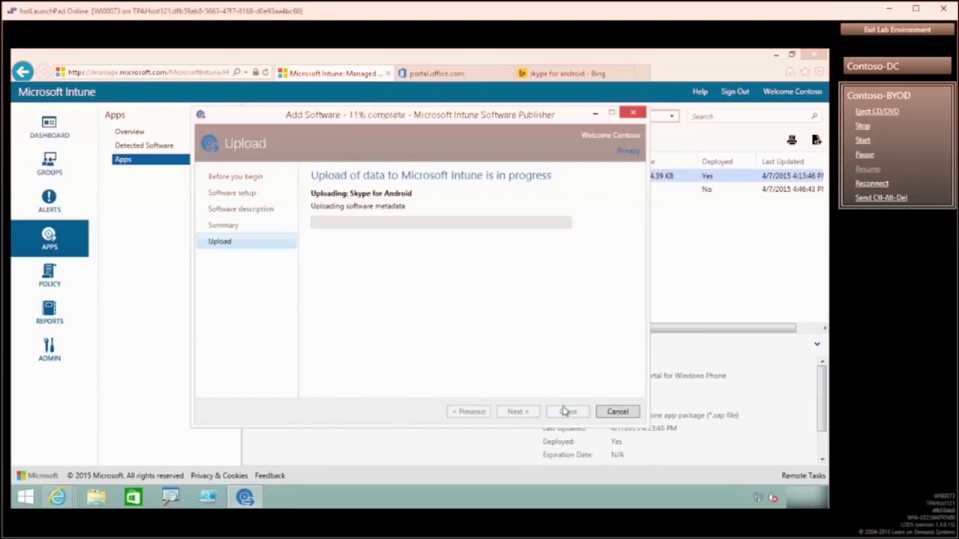
left_click(567, 411)
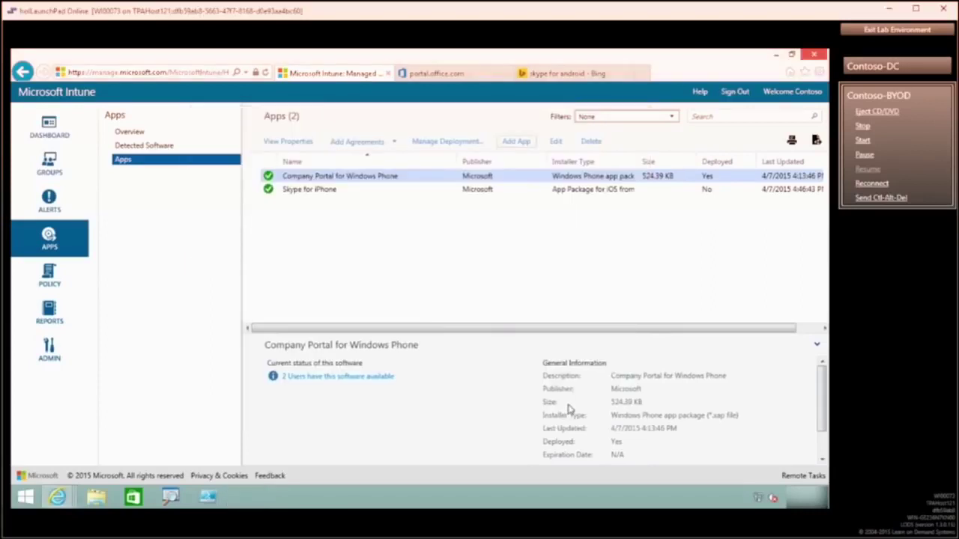
- Start adding another app and sign in with the saved admin account
left_click(516, 141)
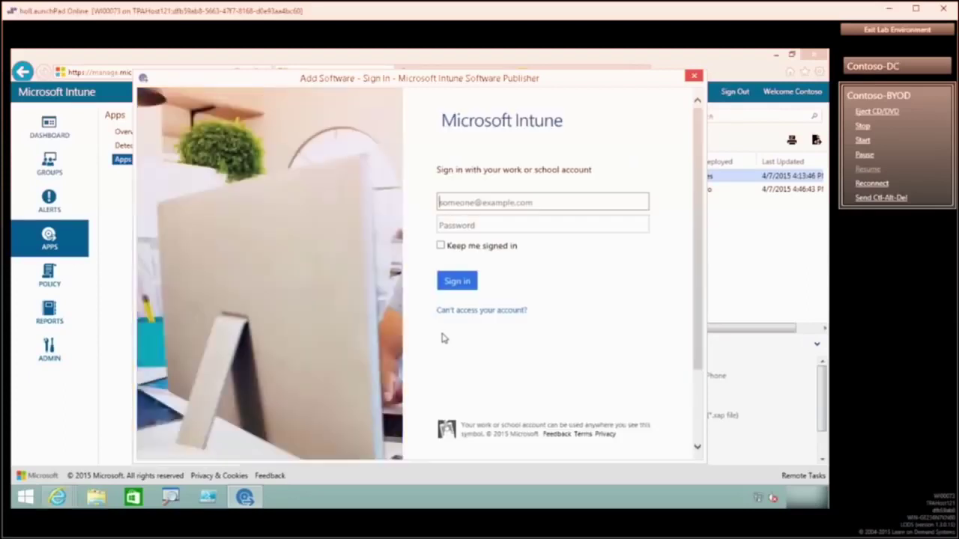
left_click(457, 202)
left_click(465, 217)
left_click(462, 285)
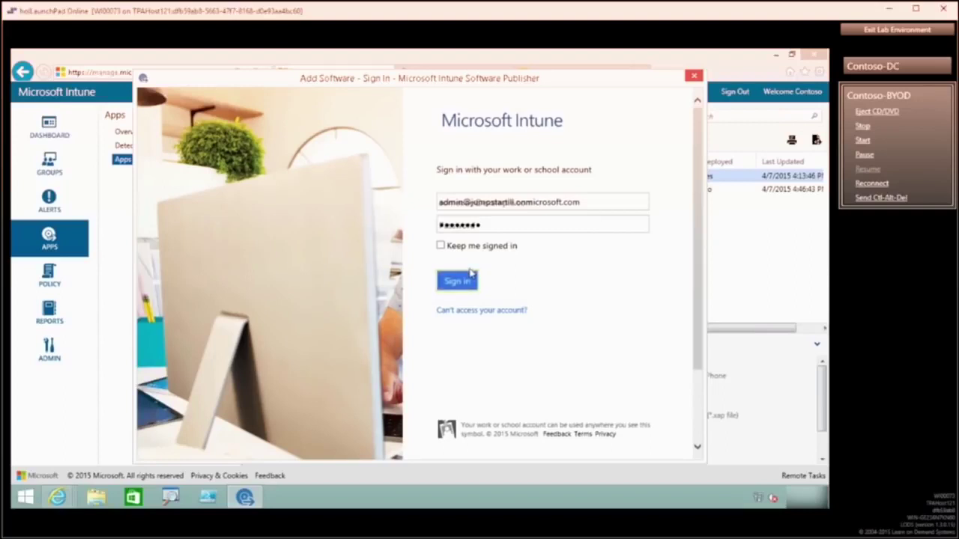
left_click(465, 284)
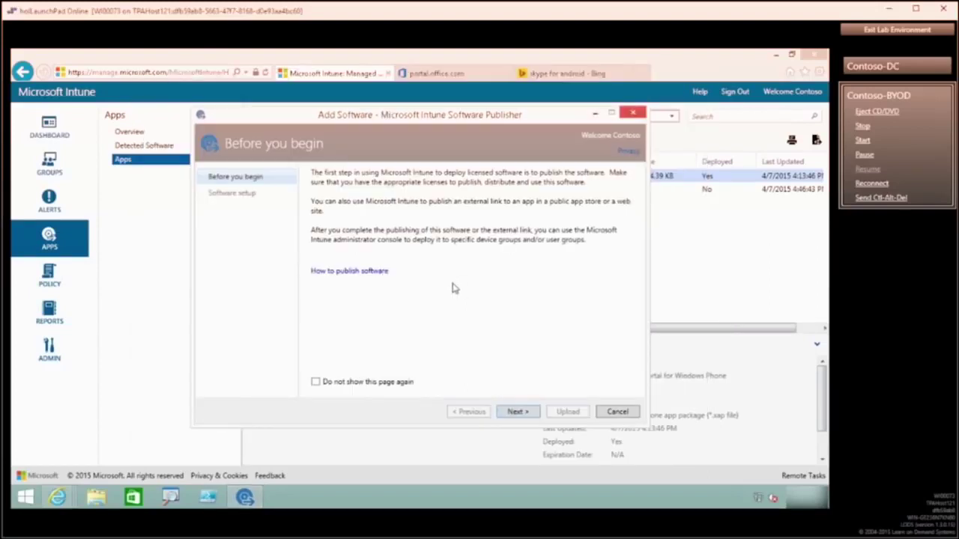
- Set the software availability to External link, then go back to the Bing results
left_click(530, 416)
left_click(468, 211)
left_click(434, 236)
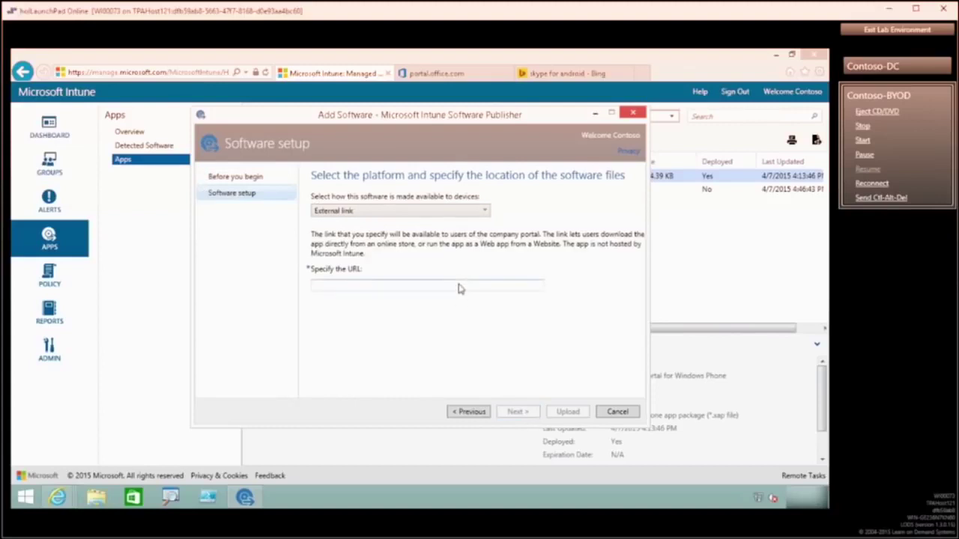
left_click(599, 74)
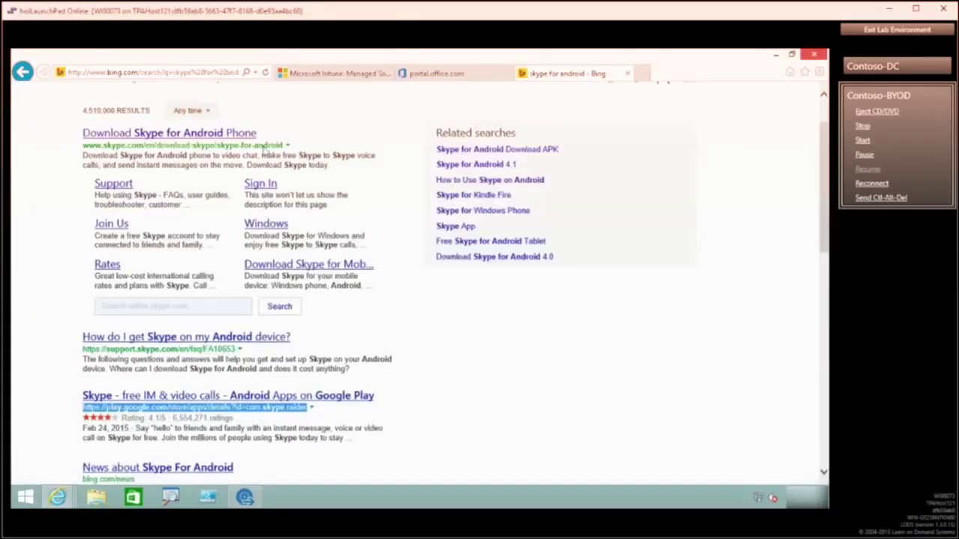
- Search Bing for 'skype windows phone' instead of android
double_click(153, 103)
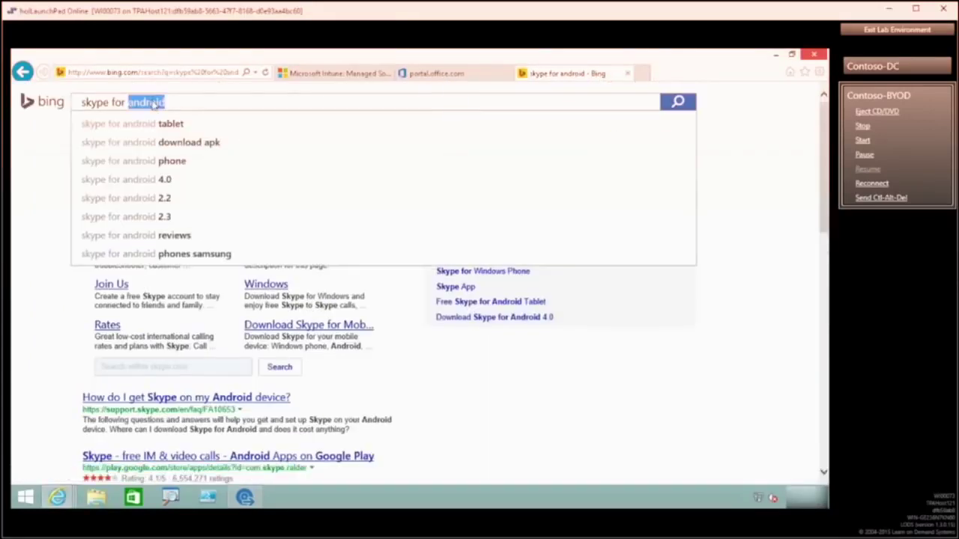
type("windows phone")
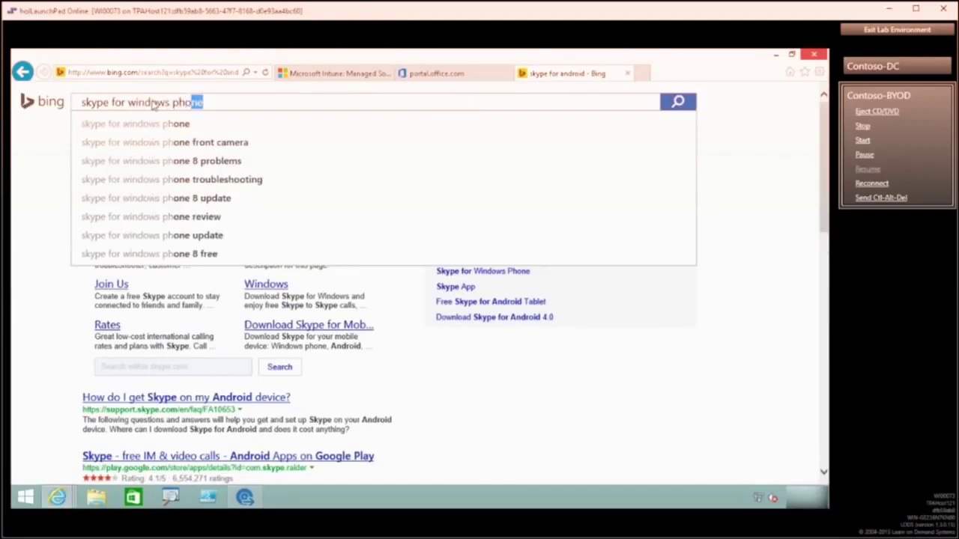
key("Return")
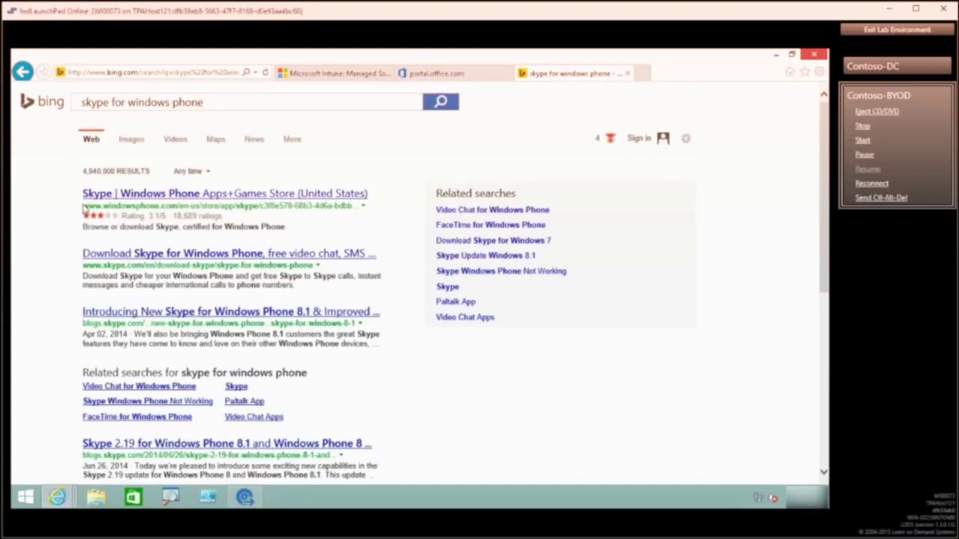
- Open Skype's Windows Phone store page, copy its address, and return to the Intune wizard
left_click_drag(151, 212, 263, 217)
left_click_drag(367, 194, 345, 209)
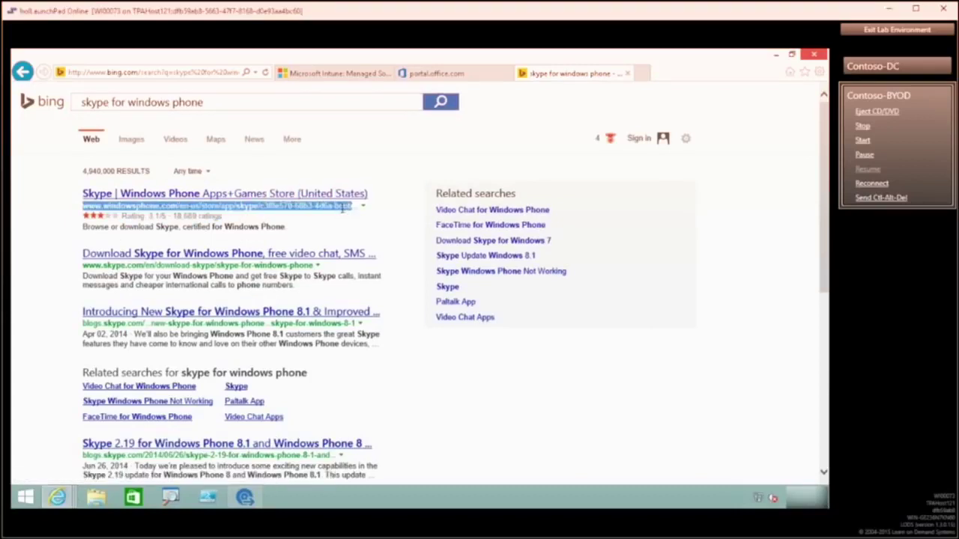
left_click(259, 196)
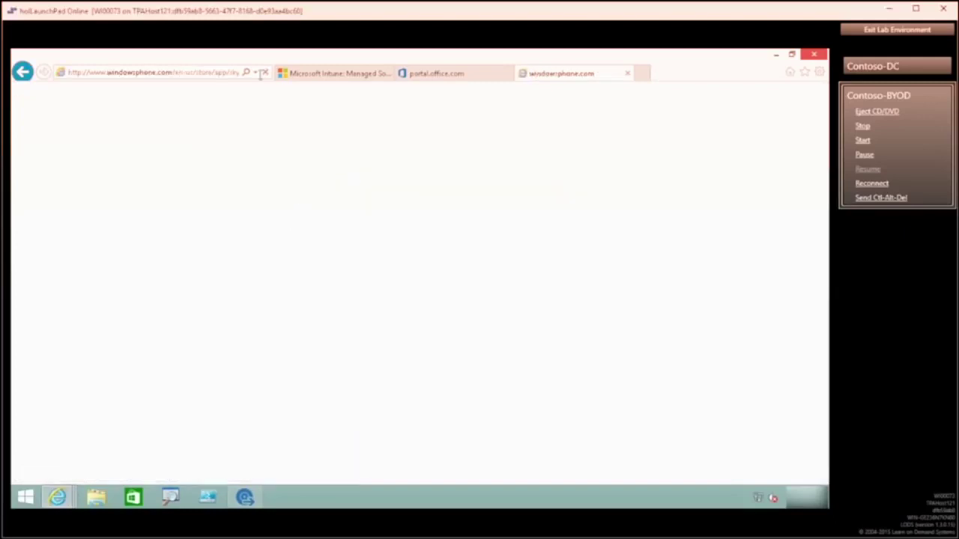
left_click(169, 74)
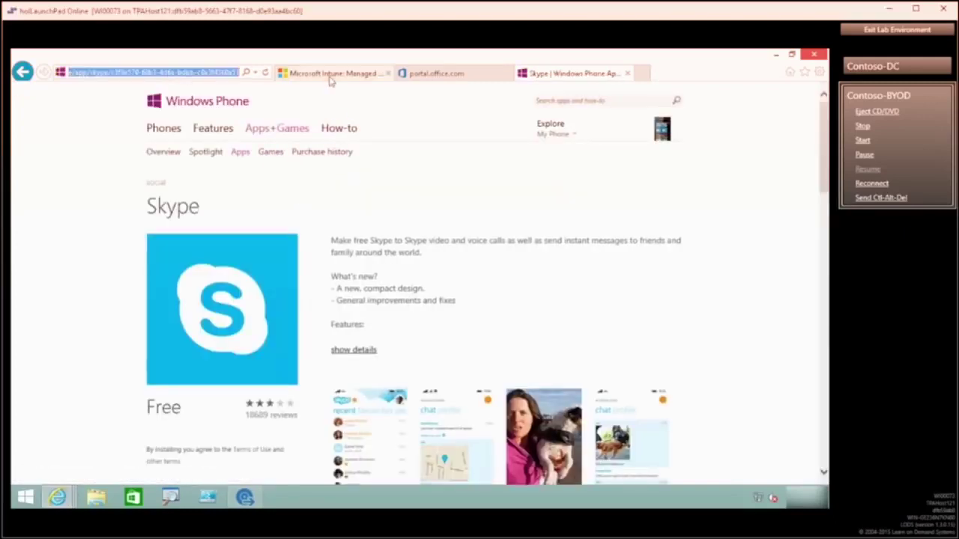
left_click(245, 497)
- Paste the Skype Windows Phone store link as the software URL
left_click(376, 285)
type("http://www.windowsphone.com/en-us/store/app/skype/c3f8e570-68b3-4d6a-bdbb-c0a3f4360a5f")
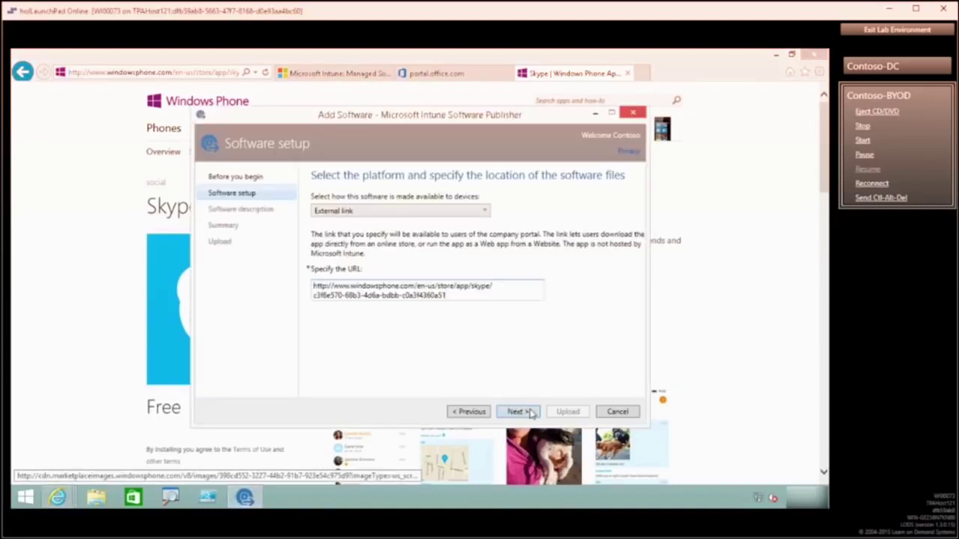
left_click(516, 412)
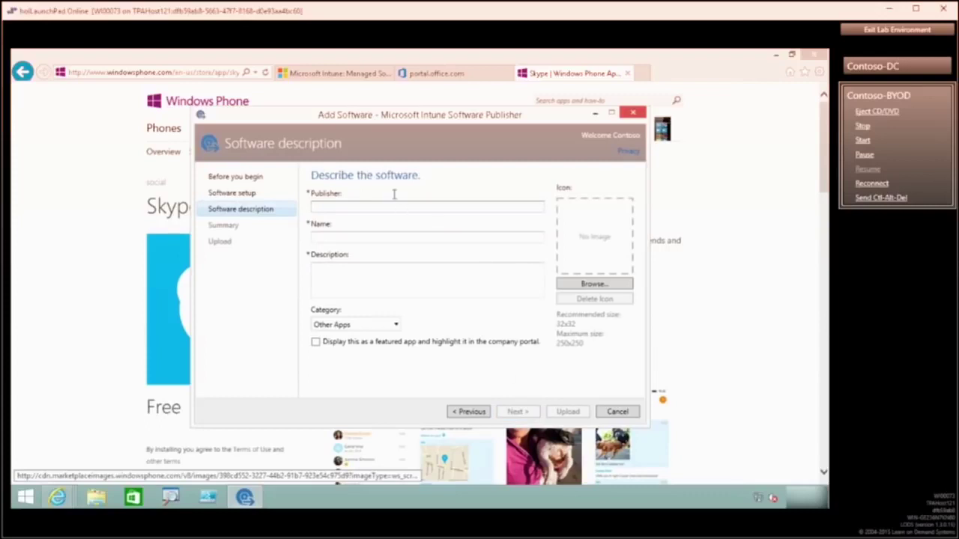
- Enter Microsoft as publisher and reuse the app name as the description
type("Microsoft")
key("Tab")
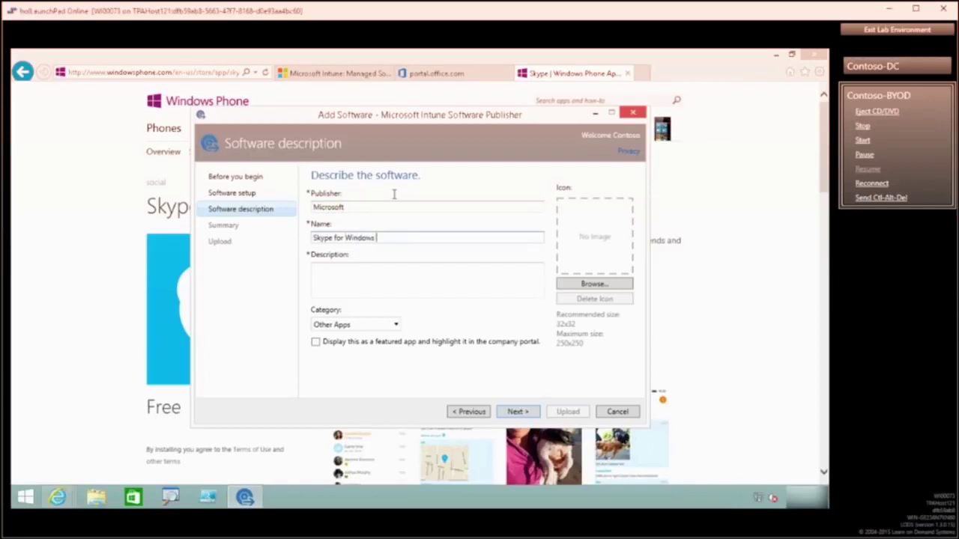
key("Tab")
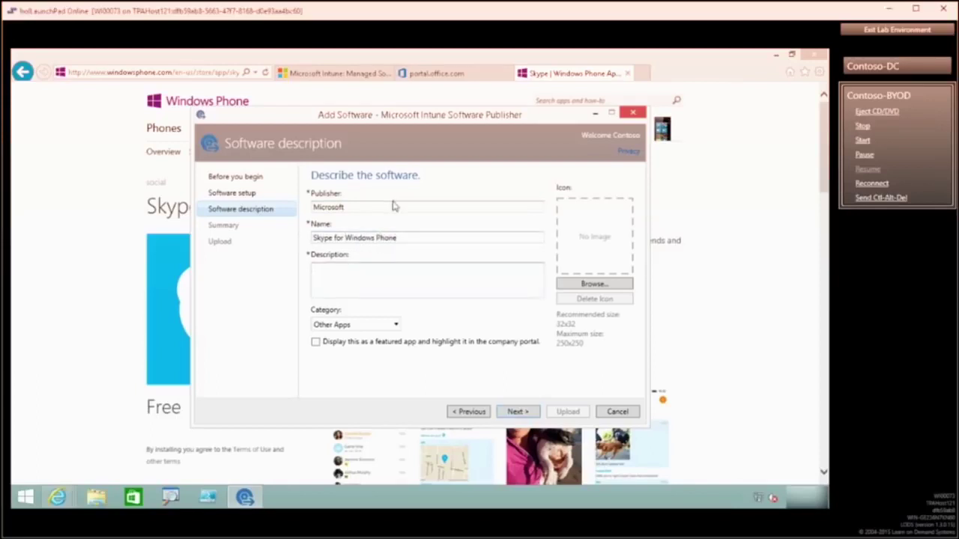
left_click(379, 237)
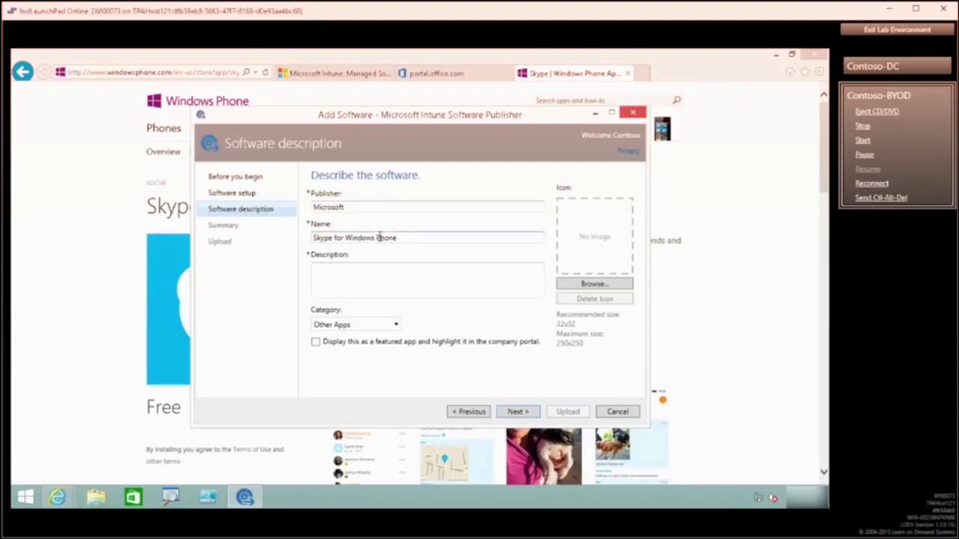
key("ctrl+a")
key("ctrl+c")
left_click(364, 280)
key("ctrl+v")
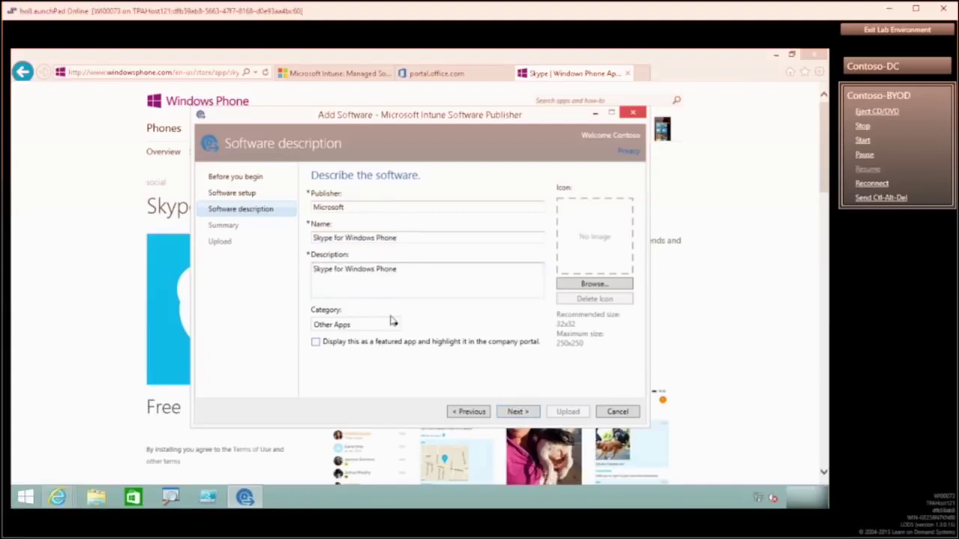
- Choose Collaboration & Social, upload the app, and close the Skype store page
left_click(390, 326)
left_click(352, 373)
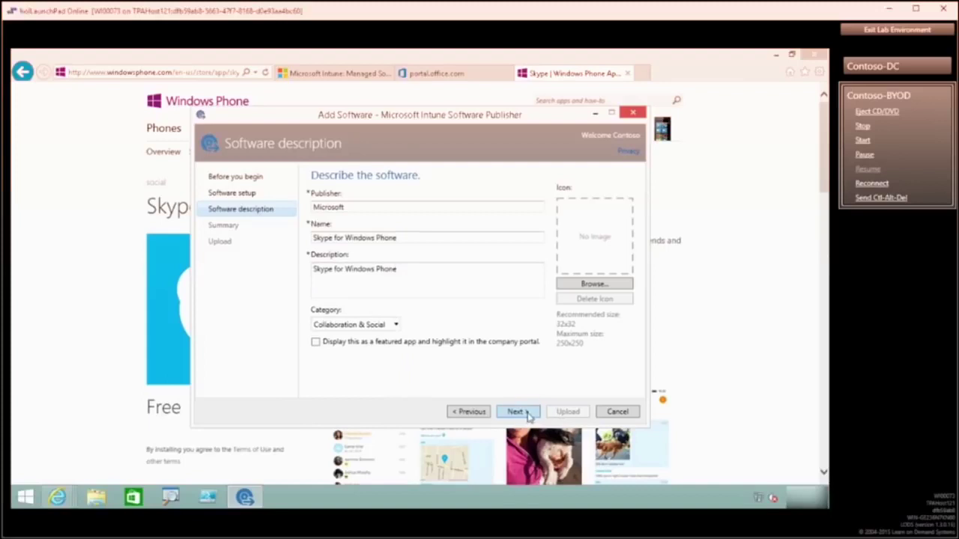
left_click(527, 413)
left_click(581, 414)
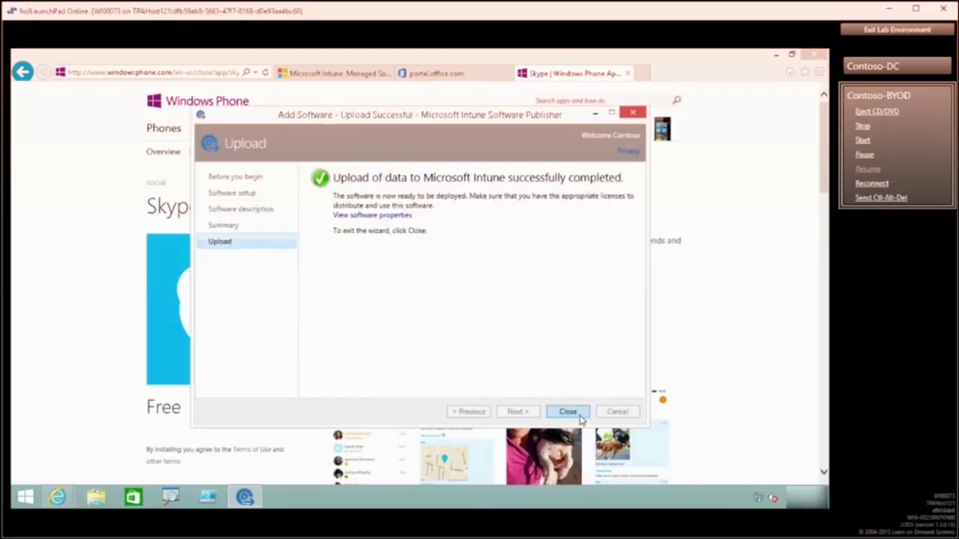
left_click(568, 412)
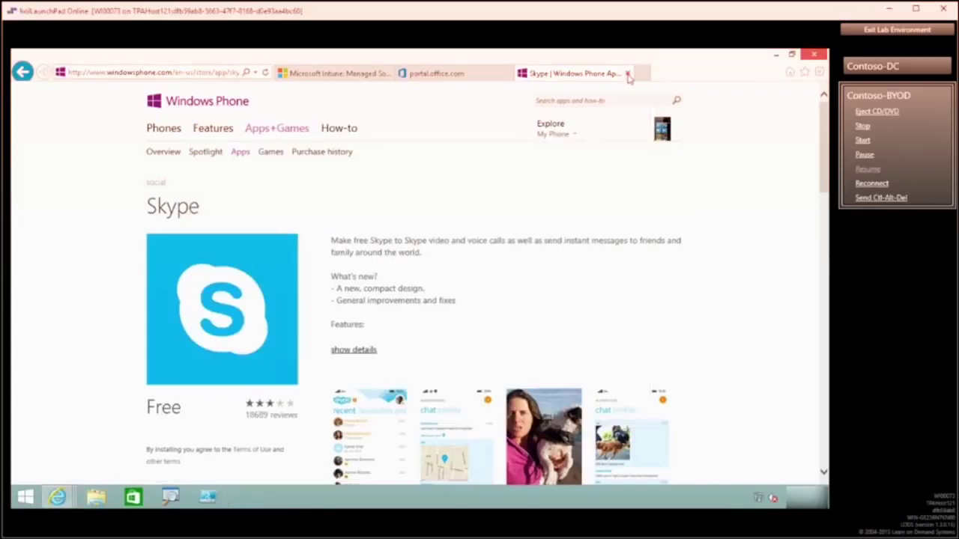
left_click(627, 73)
left_click(367, 78)
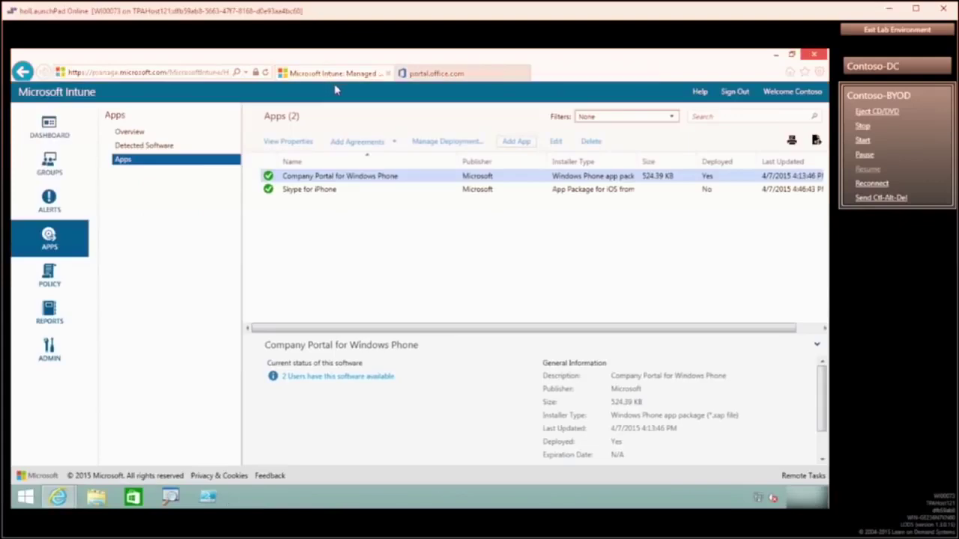
- Reload the Apps list, widen the Installer Type column, and open Company Portal for Windows Phone's deployment
left_click(117, 146)
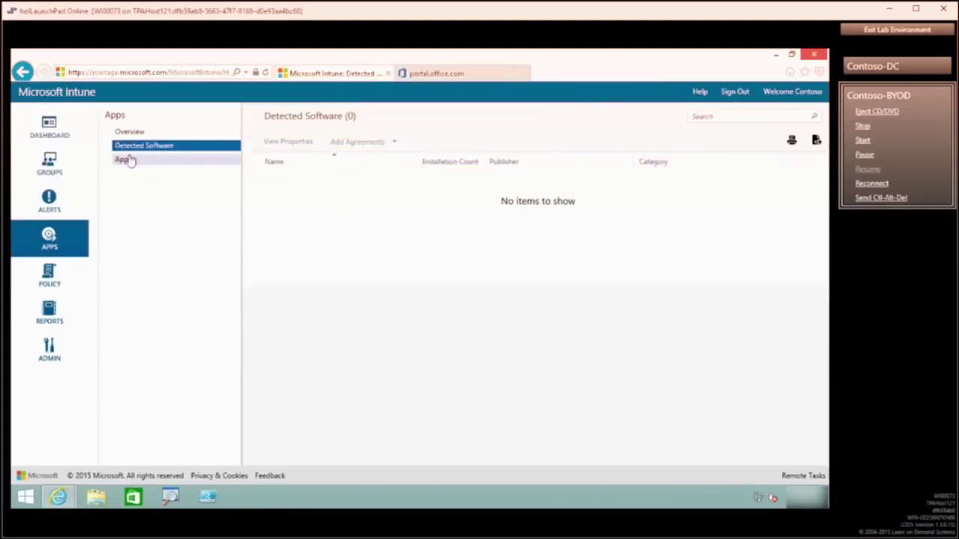
left_click(124, 160)
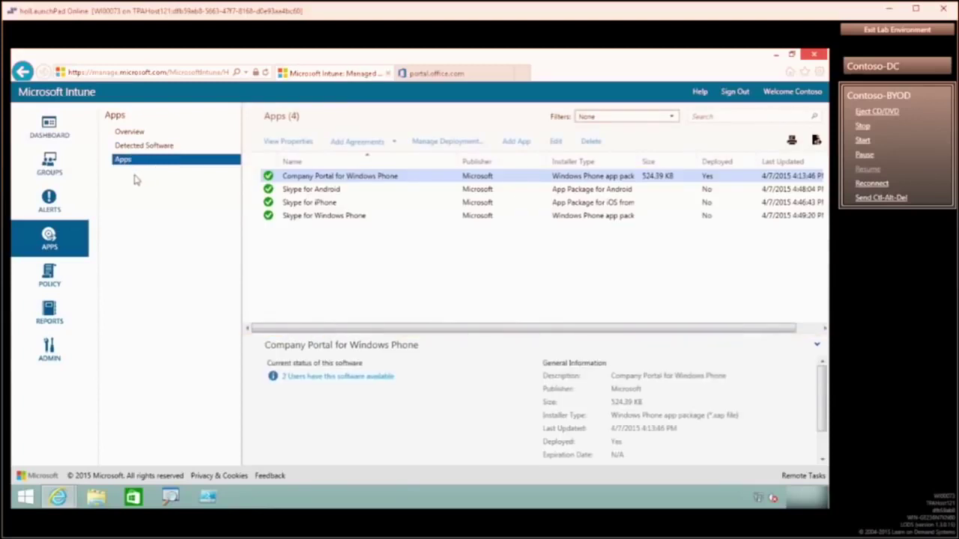
left_click_drag(634, 159, 699, 160)
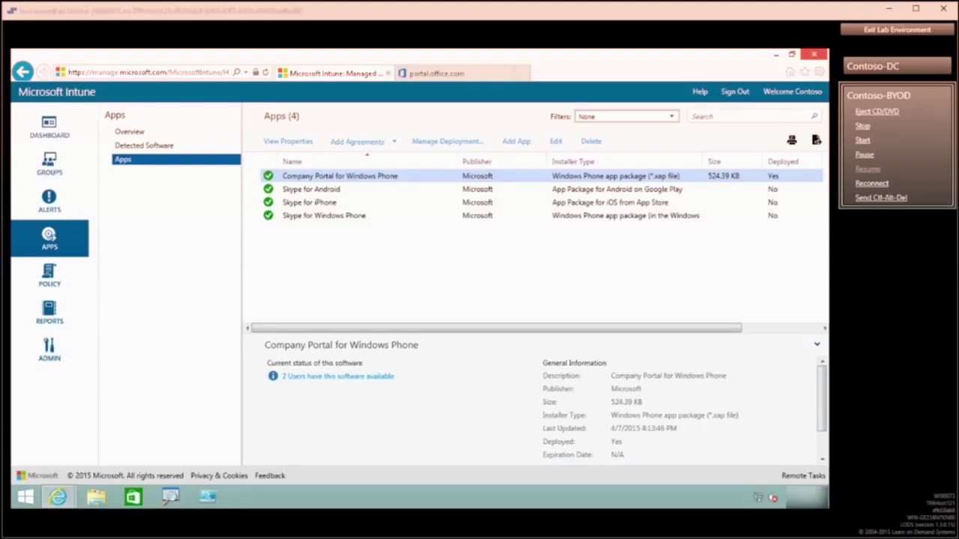
left_click(440, 142)
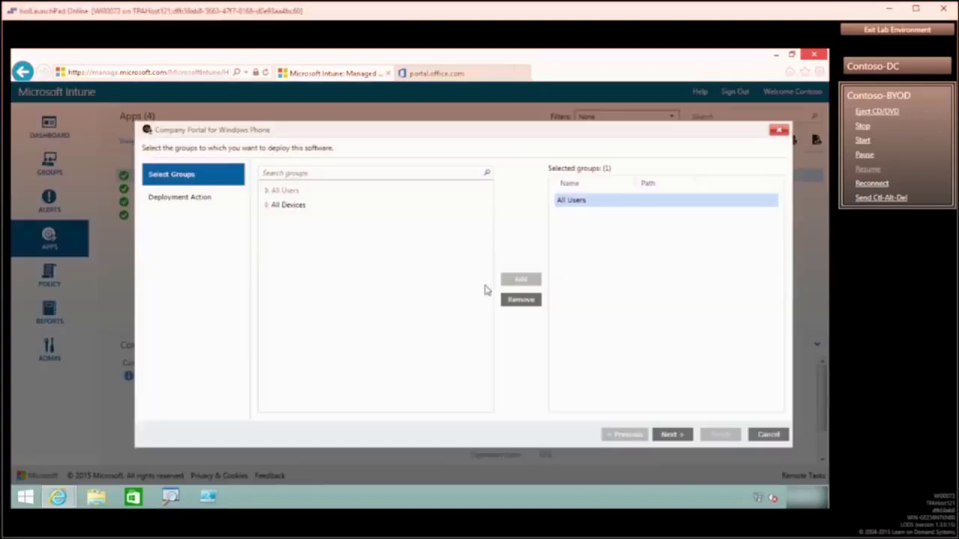
- Cancel the Company Portal dialog and assign Skype for Android to Sales with Available Install approval
left_click(767, 434)
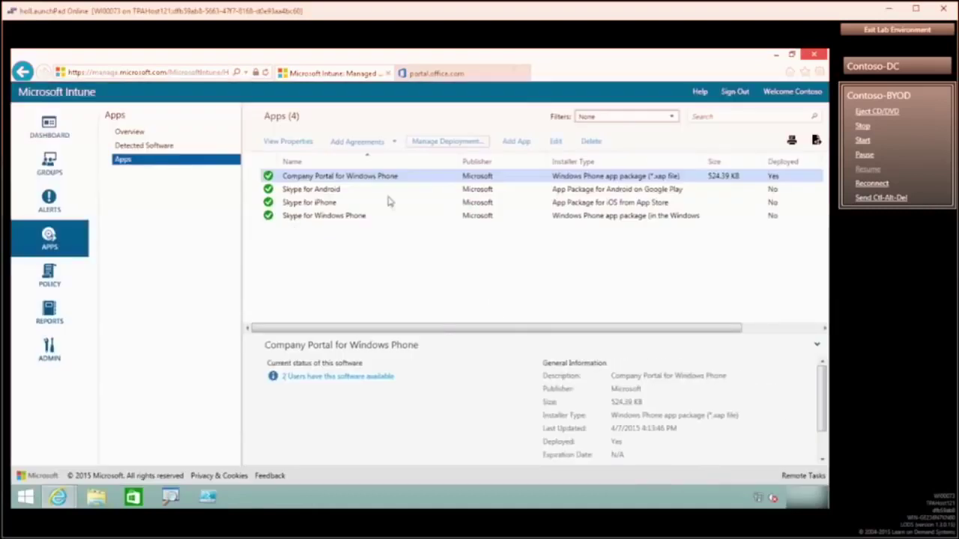
left_click(358, 190)
left_click(459, 144)
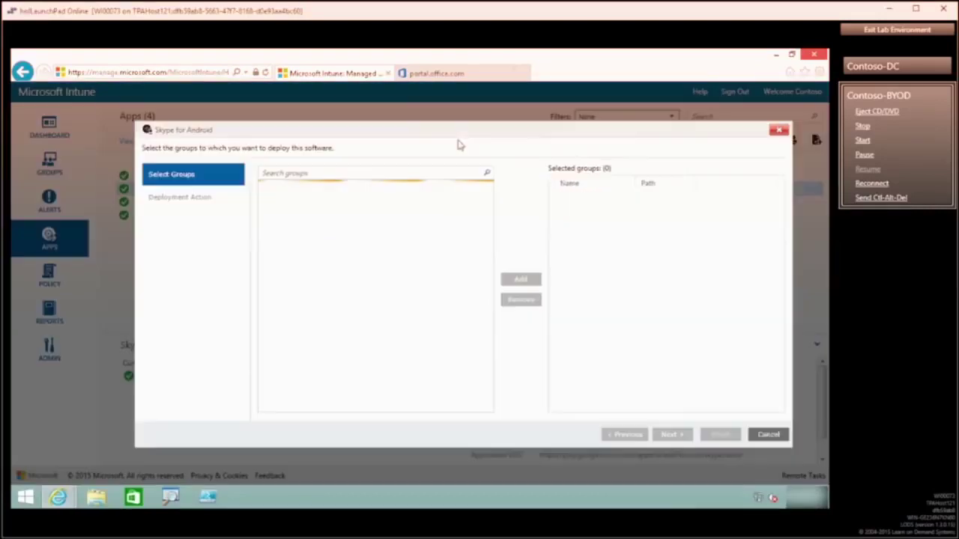
left_click(291, 219)
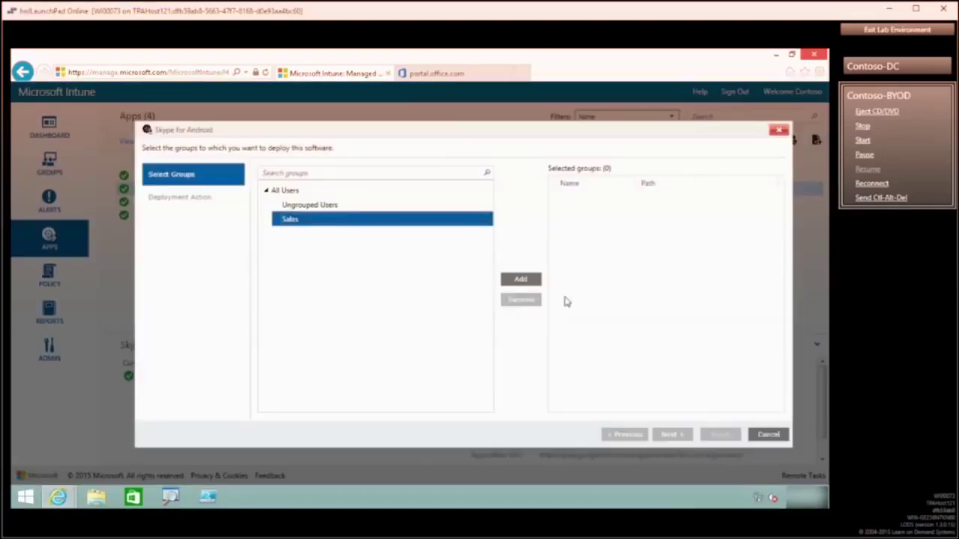
left_click(521, 279)
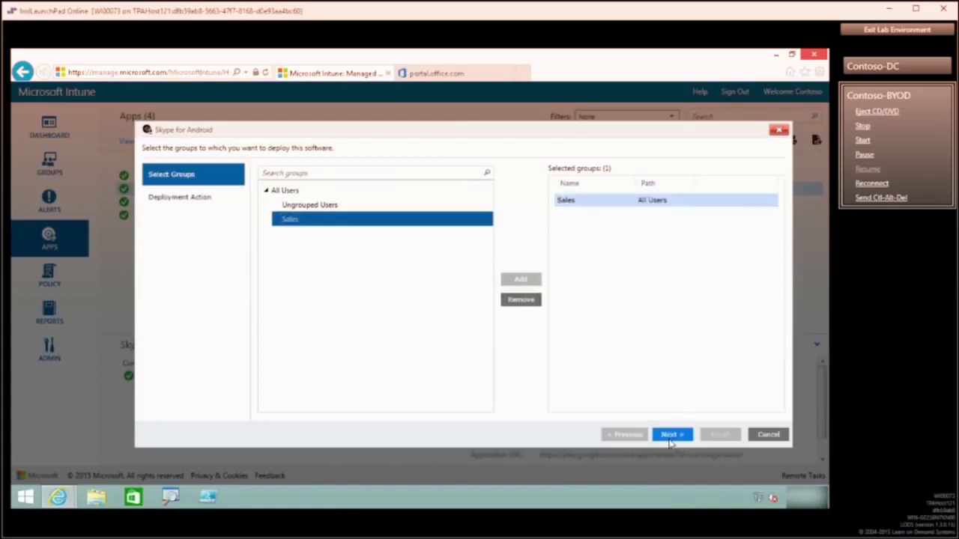
left_click(669, 434)
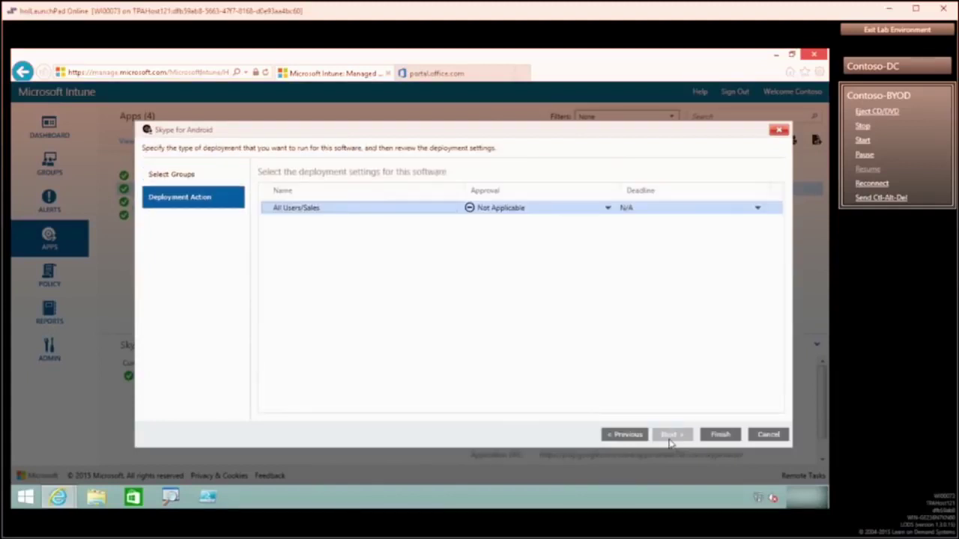
left_click(543, 209)
left_click(529, 249)
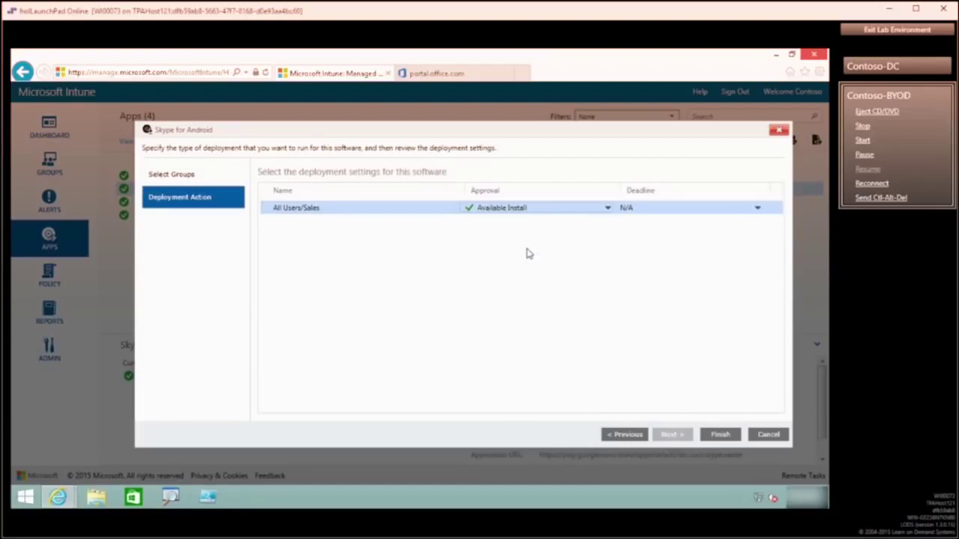
left_click(721, 435)
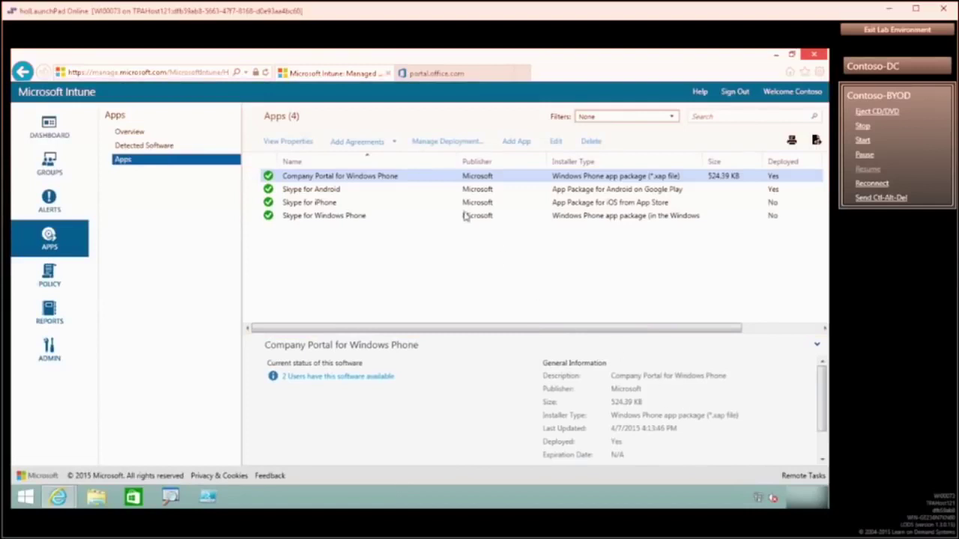
- Select Skype for iPhone and dismiss the application launch prompt
left_click(376, 202)
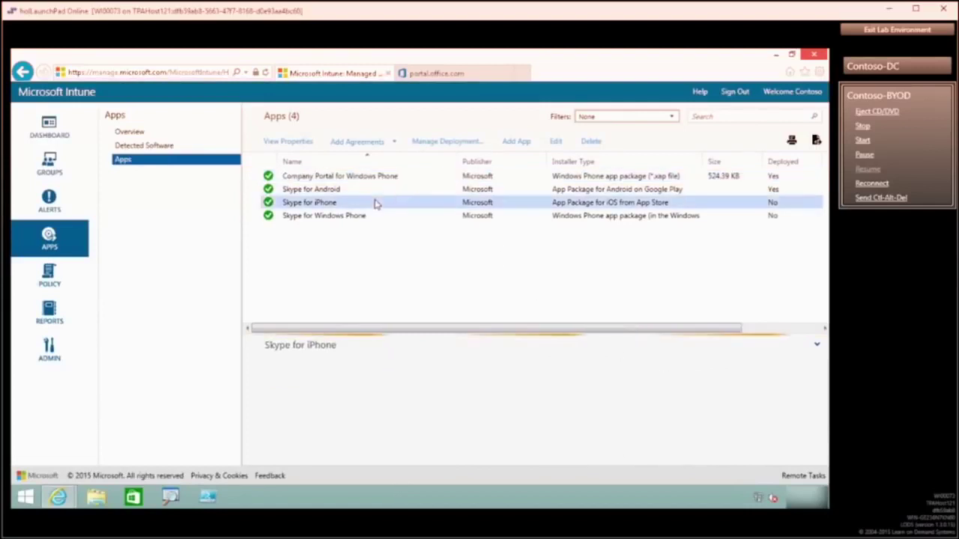
left_click(516, 141)
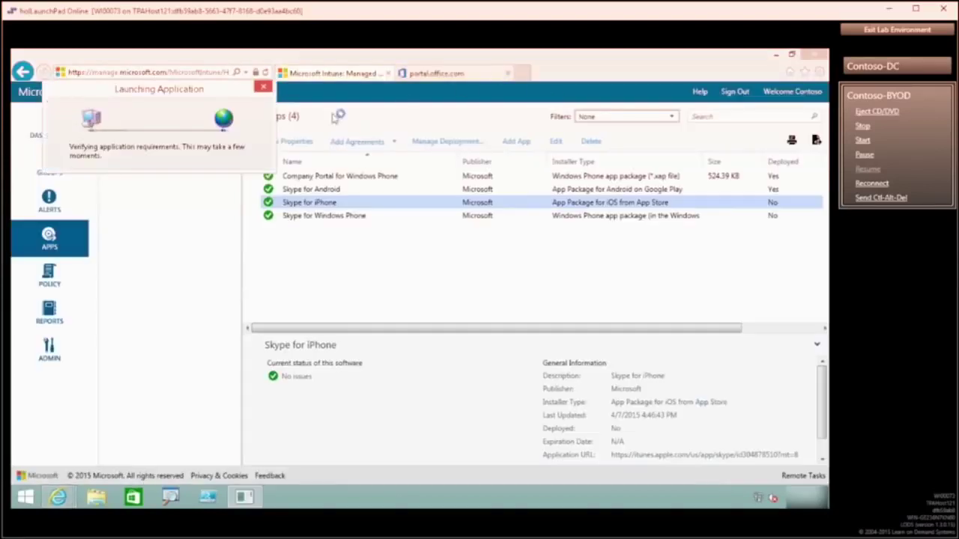
left_click(263, 89)
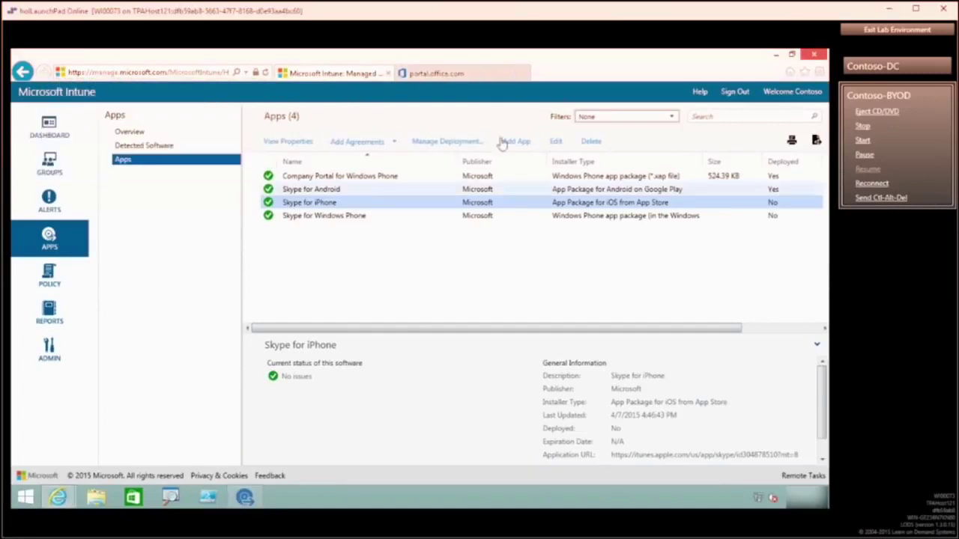
- Assign Skype for iPhone to the Sales group with Available Install approval
left_click(444, 141)
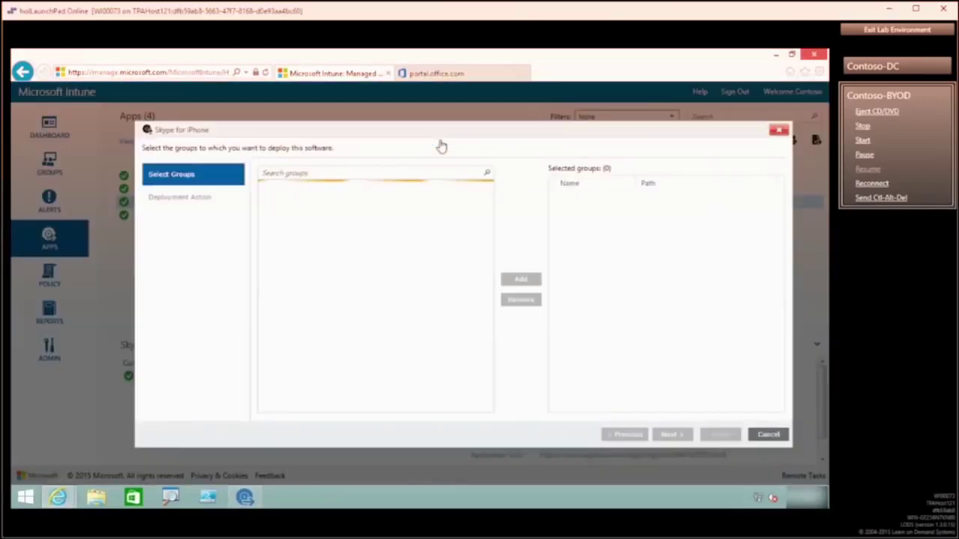
left_click(314, 219)
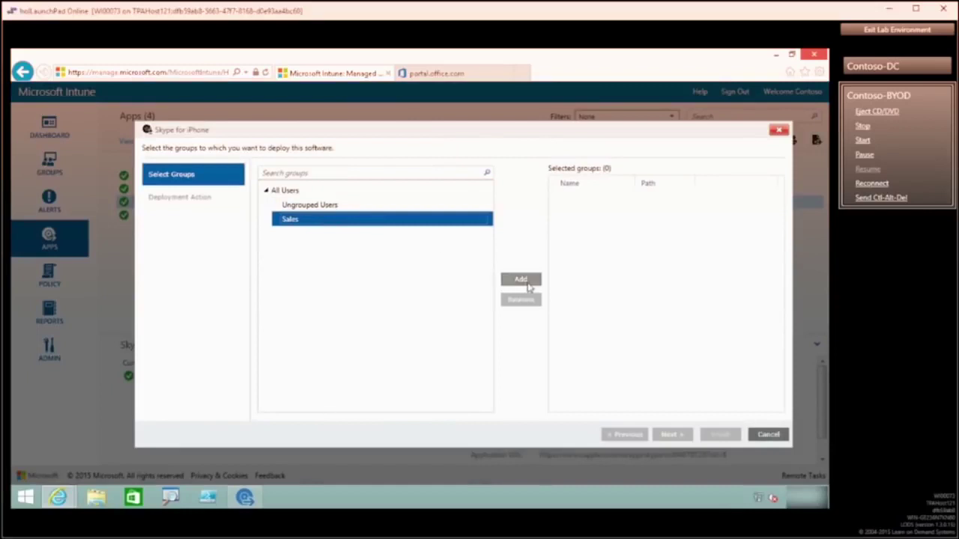
left_click(521, 278)
left_click(673, 436)
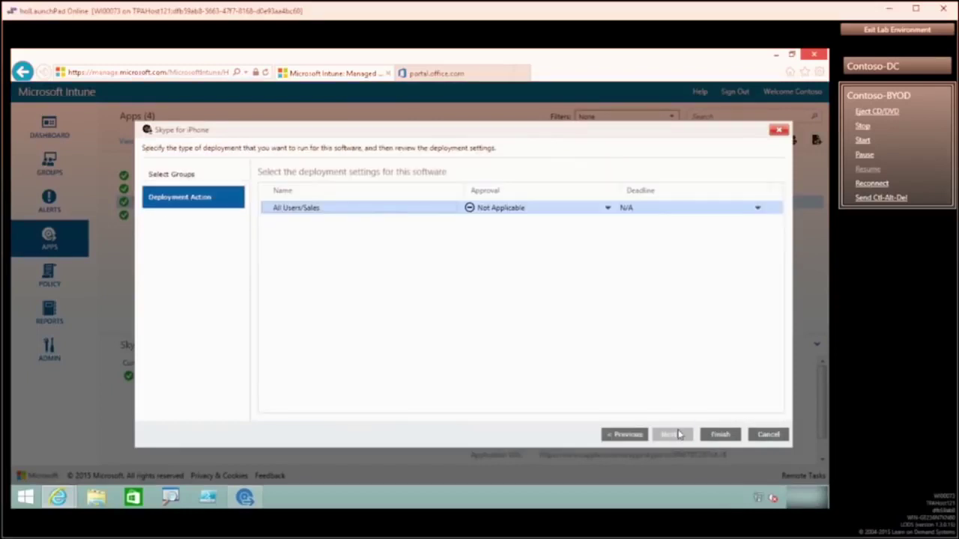
left_click(536, 209)
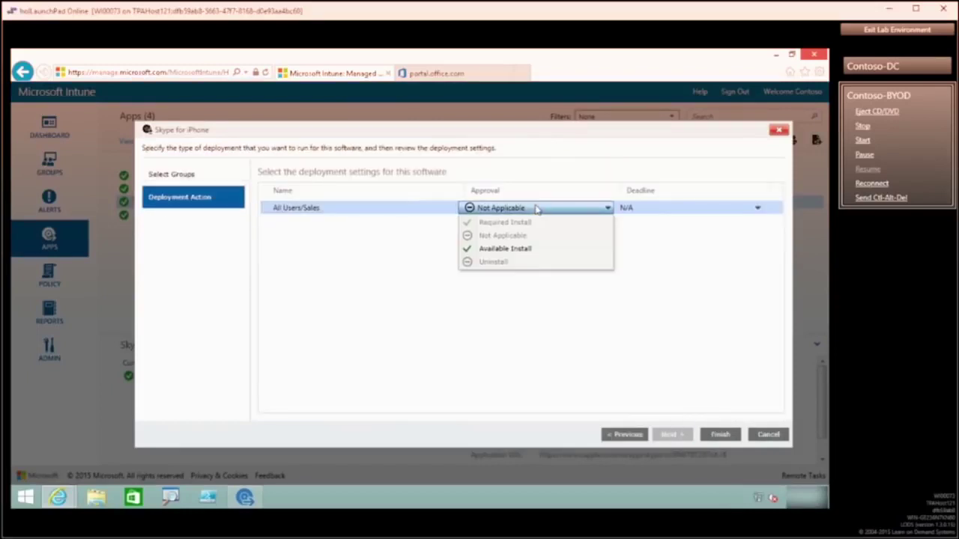
left_click(515, 249)
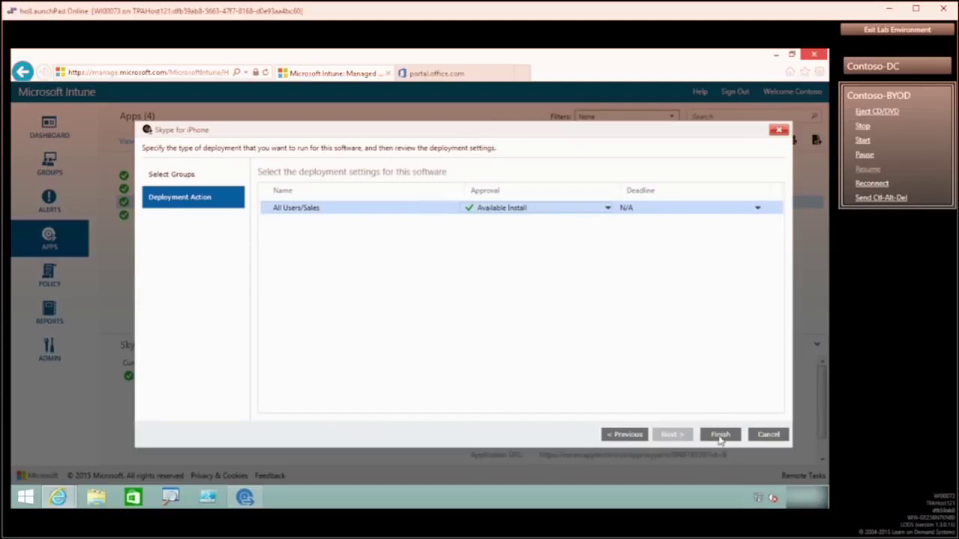
left_click(720, 436)
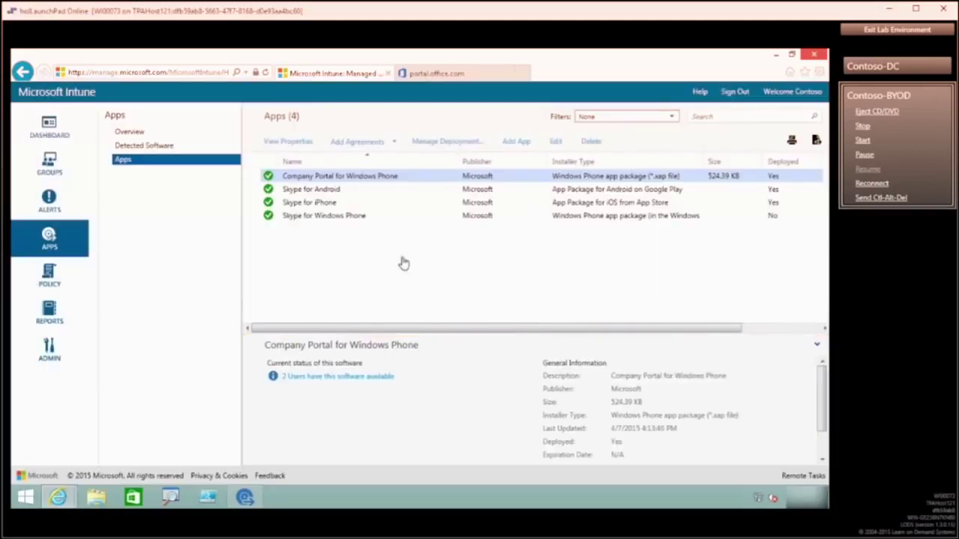
left_click(390, 216)
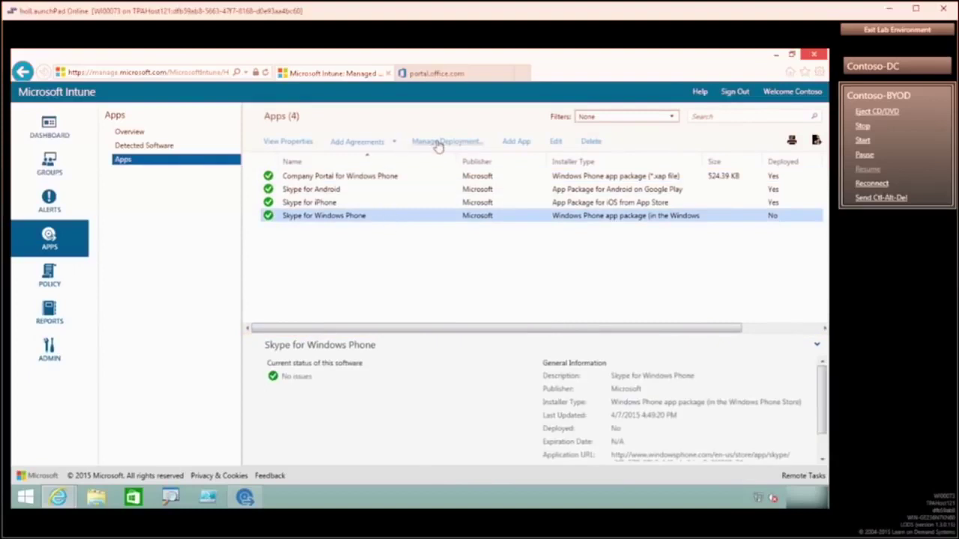
- Add Sales to Skype for Windows Phone's deployment with Available Install approval
left_click(439, 144)
left_click(301, 222)
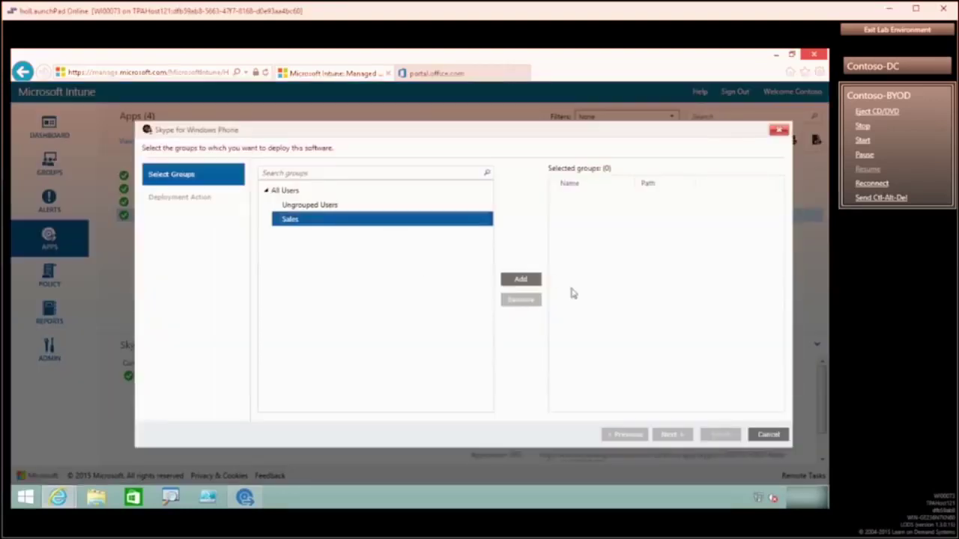
left_click(521, 279)
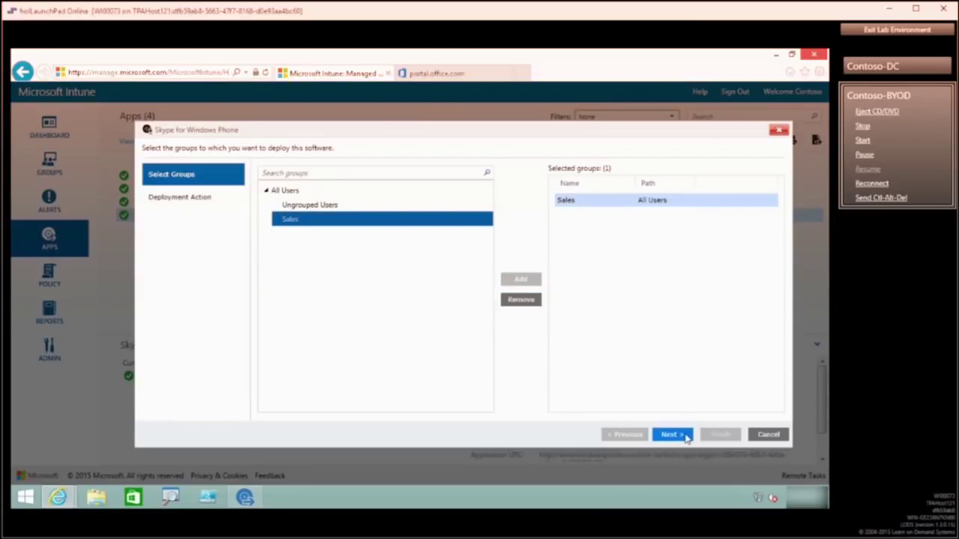
left_click(684, 436)
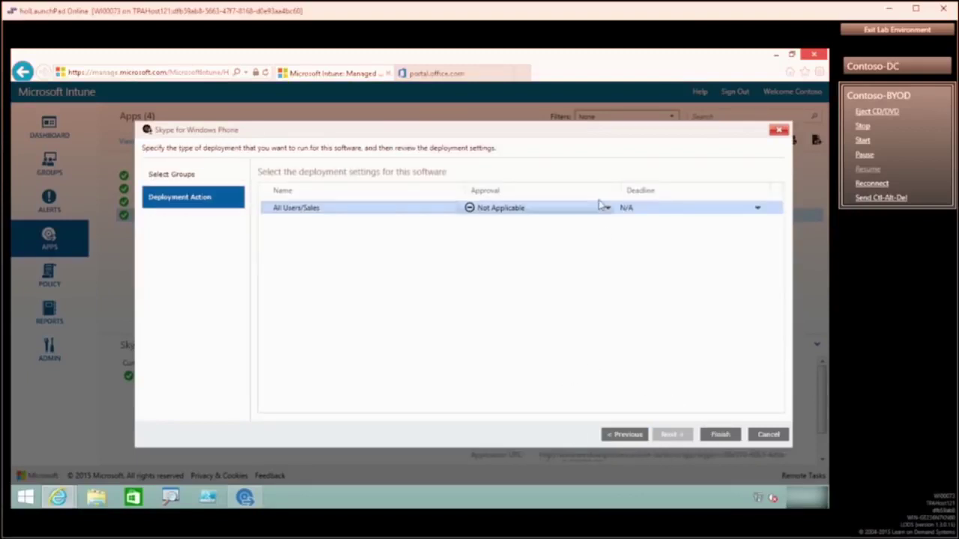
left_click(604, 207)
left_click(491, 252)
left_click(719, 436)
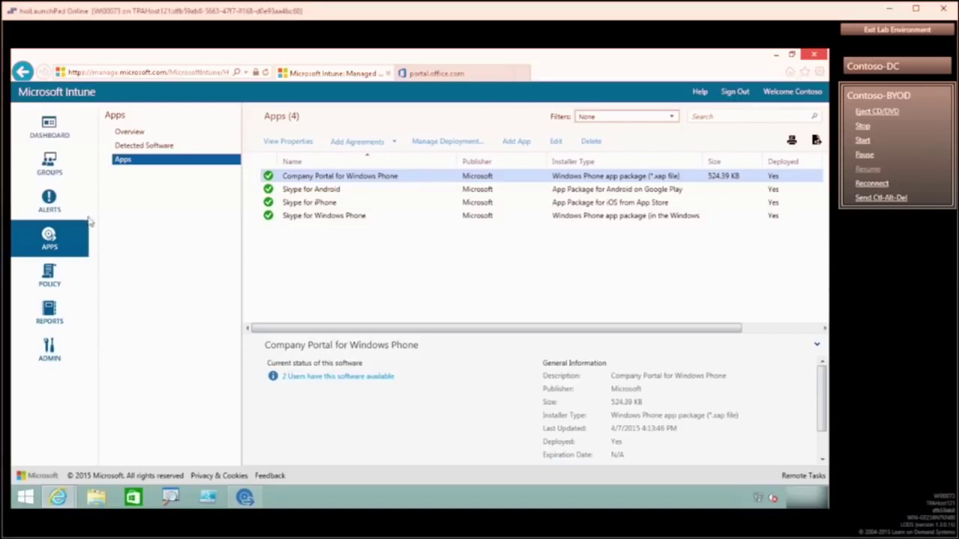
left_click(42, 279)
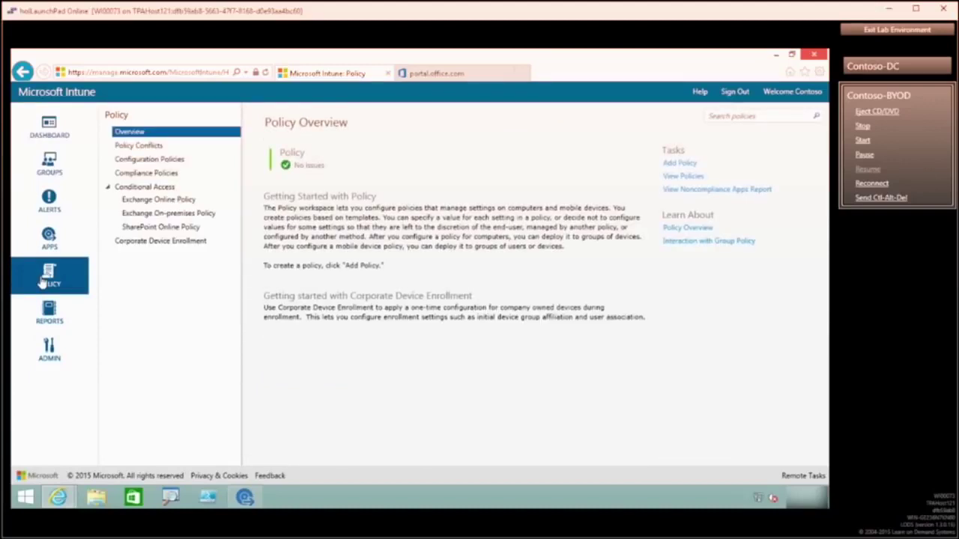
- Open the Create a New Policy dialog from Add Policy under Tasks
left_click(678, 164)
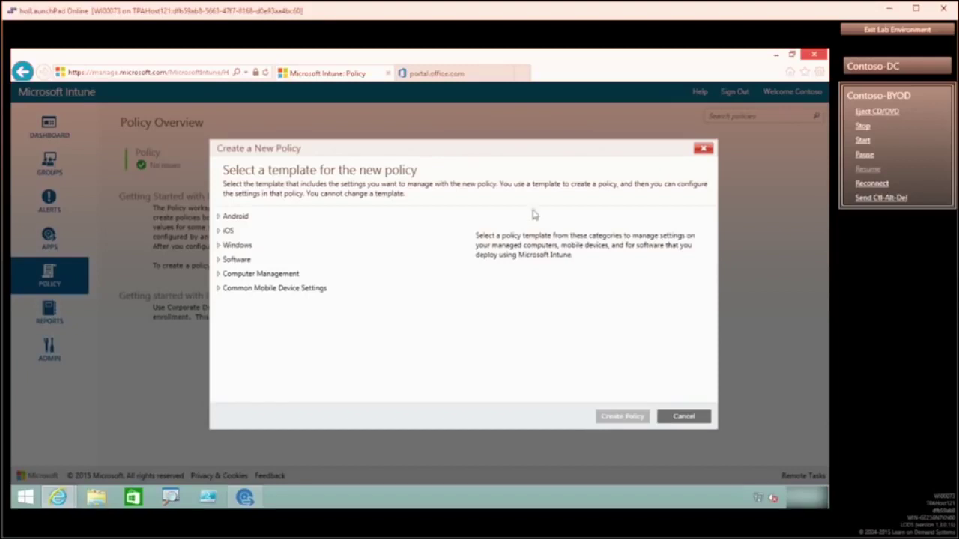
- Expand the Android, iOS, Windows and Software template categories to browse them
left_click(218, 216)
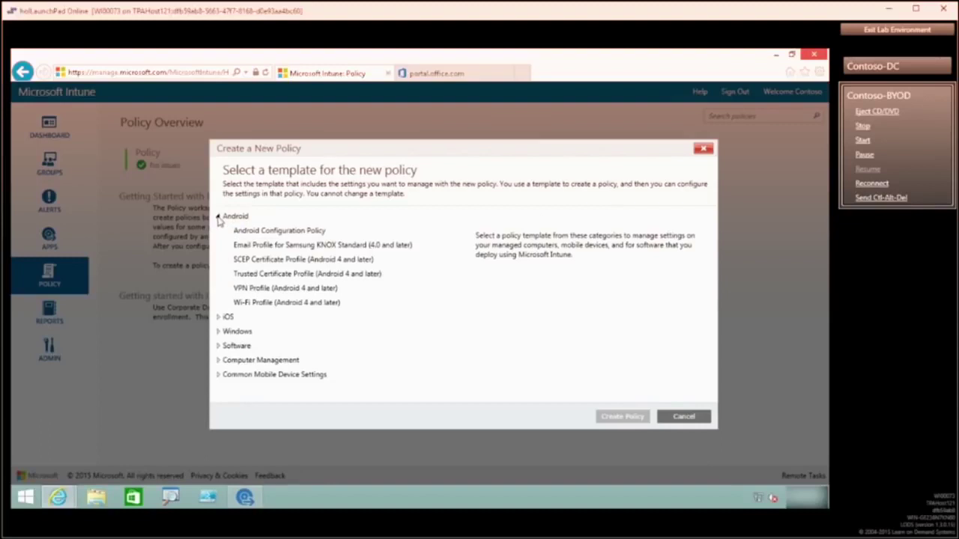
left_click(218, 317)
scroll(366, 306, "down", 3)
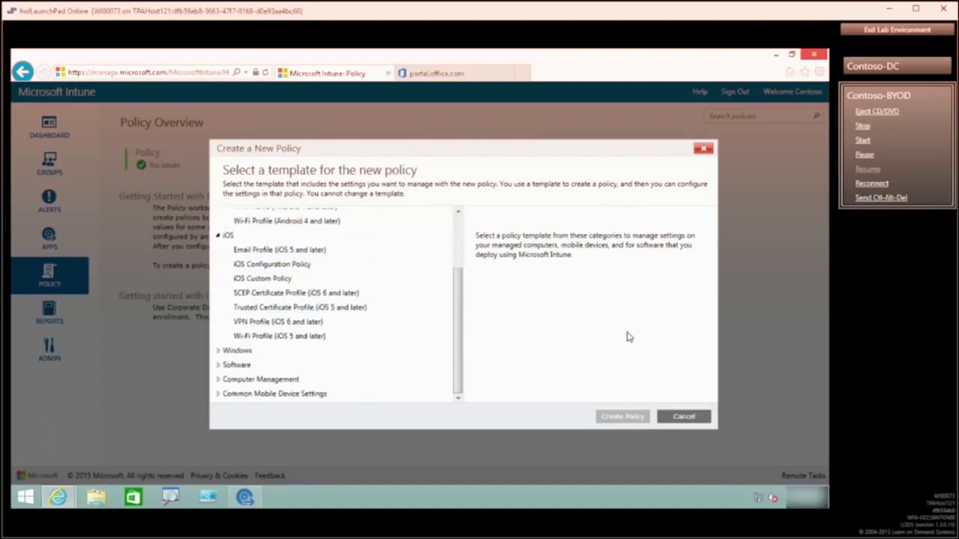
left_click(218, 350)
scroll(322, 314, "down", 5)
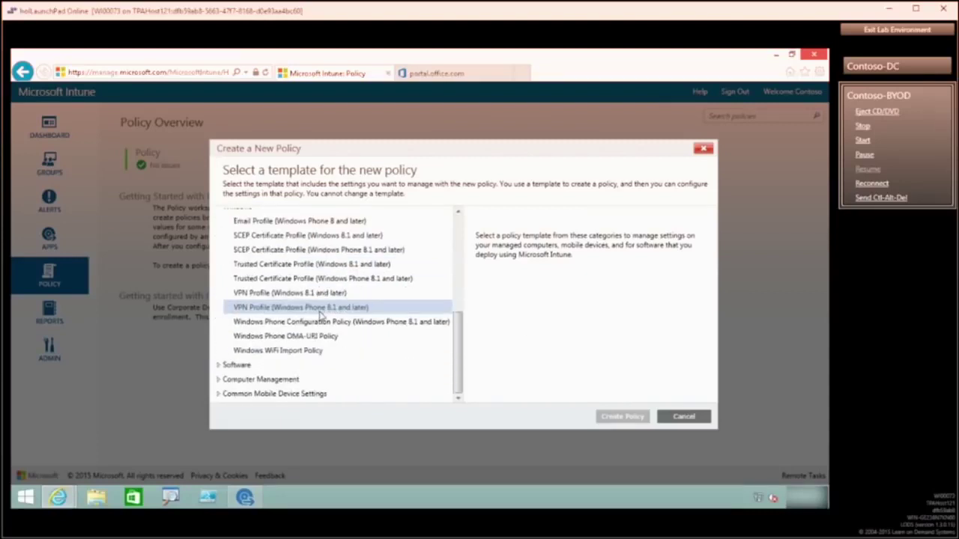
scroll(389, 319, "up", 1)
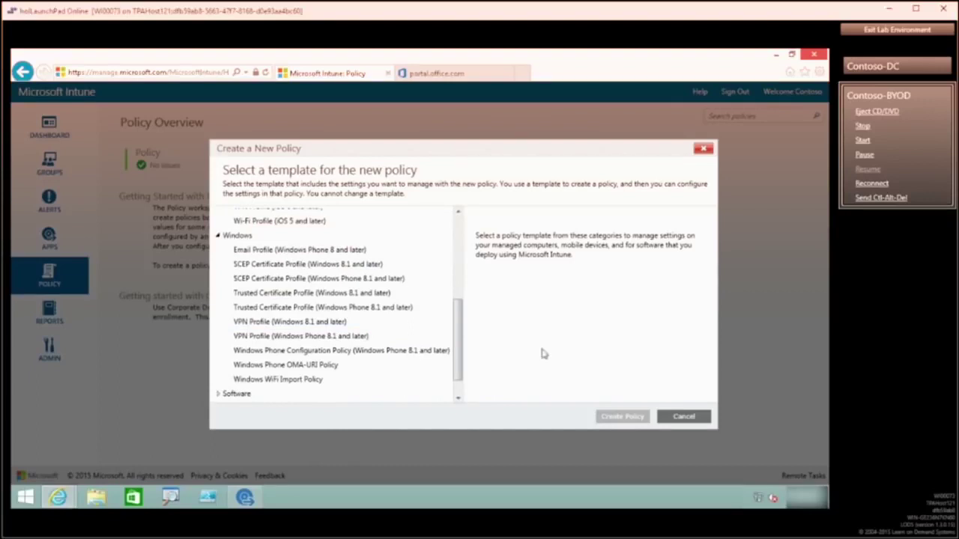
scroll(386, 339, "down", 1)
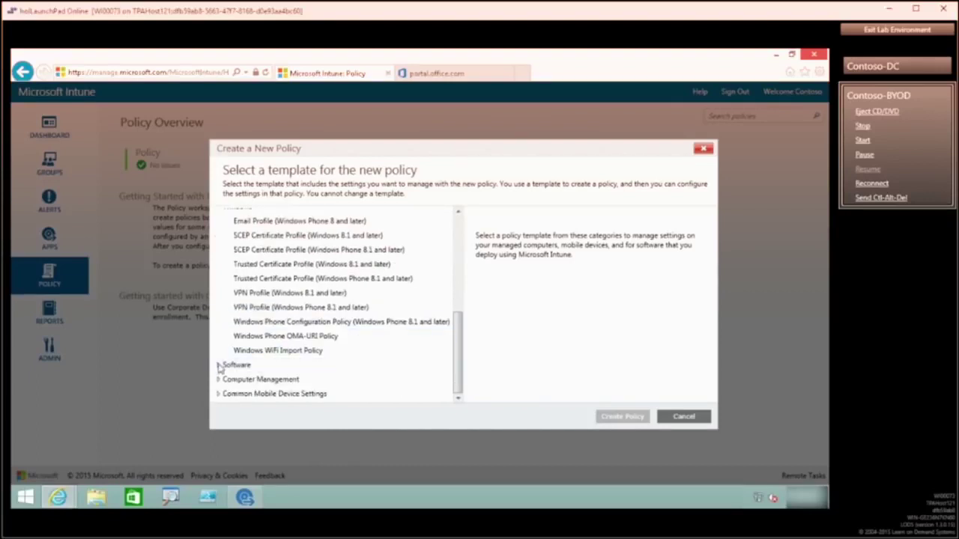
left_click(219, 366)
scroll(273, 322, "down", 2)
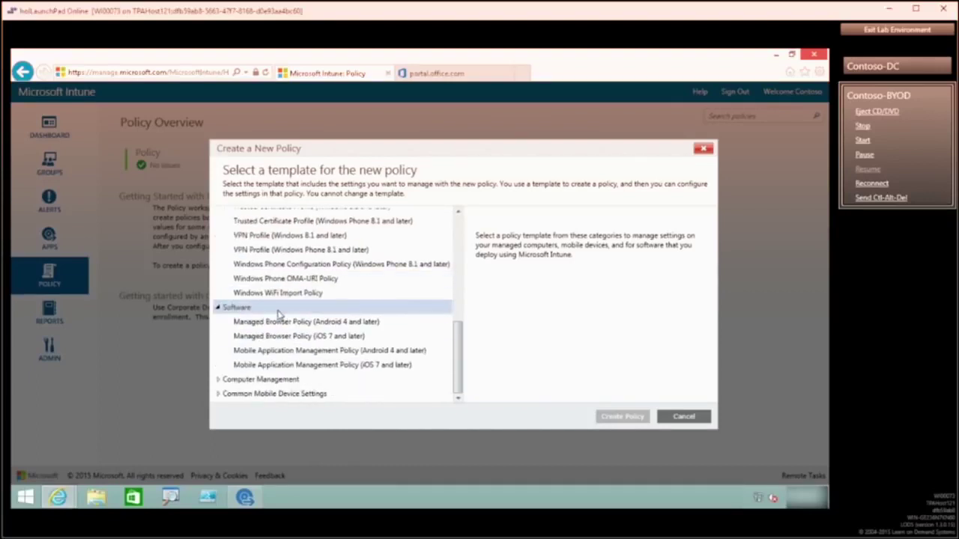
- Expand the remaining categories, then create a policy from Email Profile (iOS 5 and later)
left_click(218, 380)
scroll(375, 352, "down", 2)
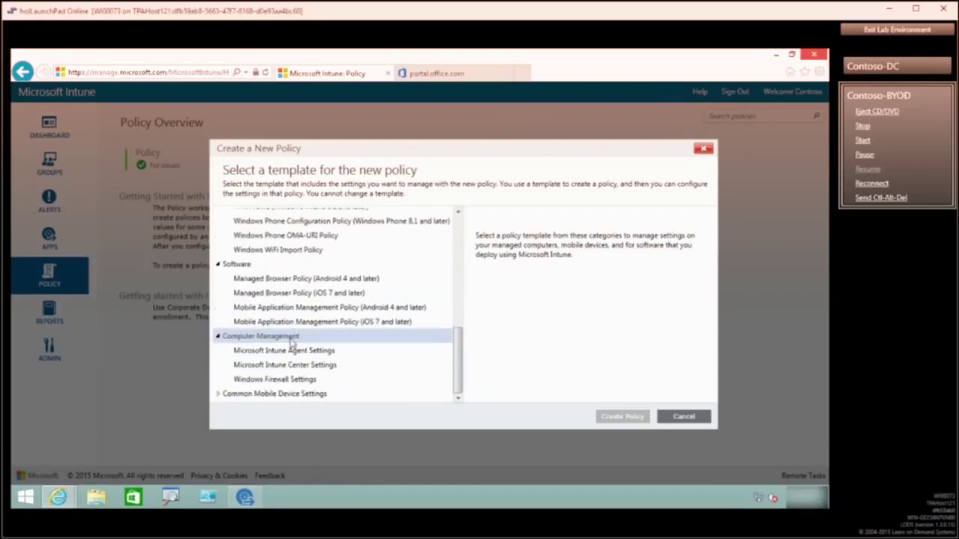
left_click(219, 394)
scroll(270, 367, "down", 1)
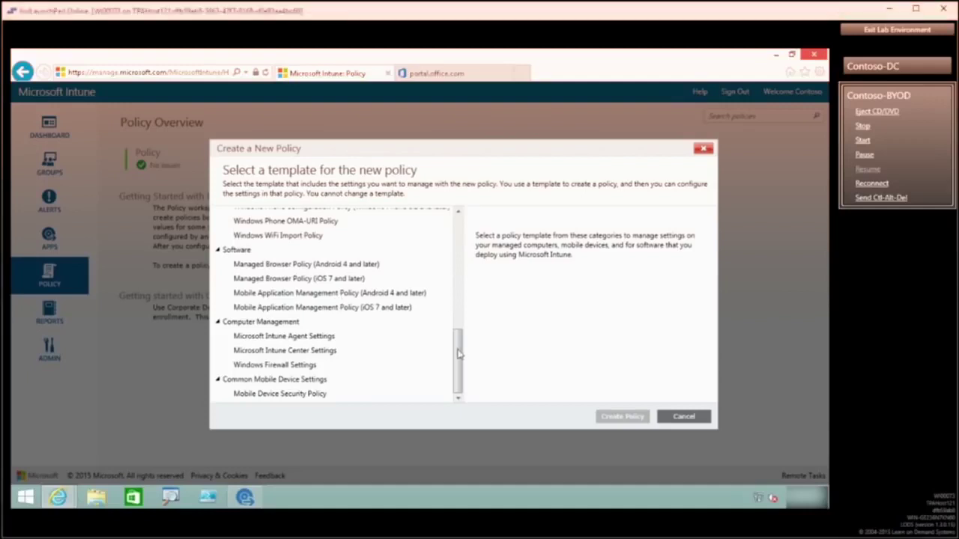
scroll(461, 224, "up", 10)
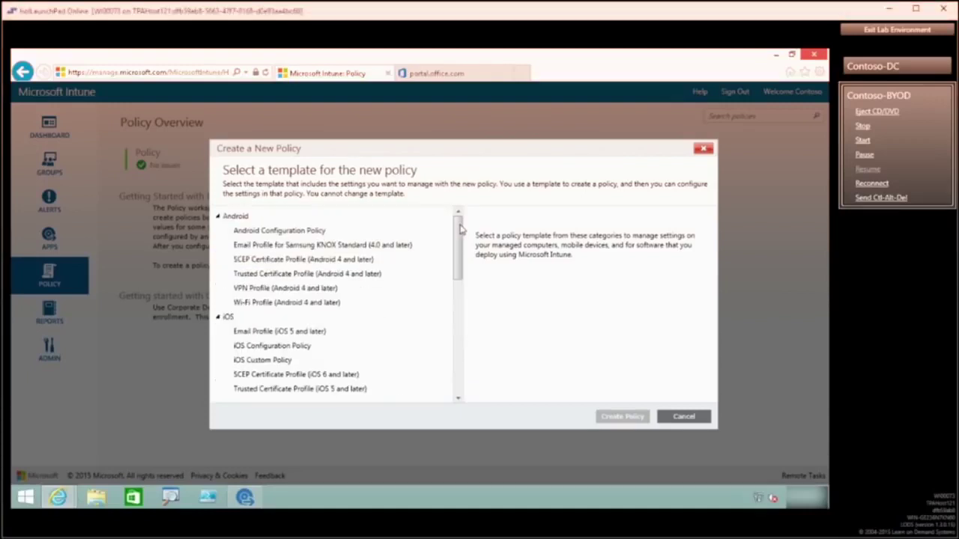
left_click(323, 332)
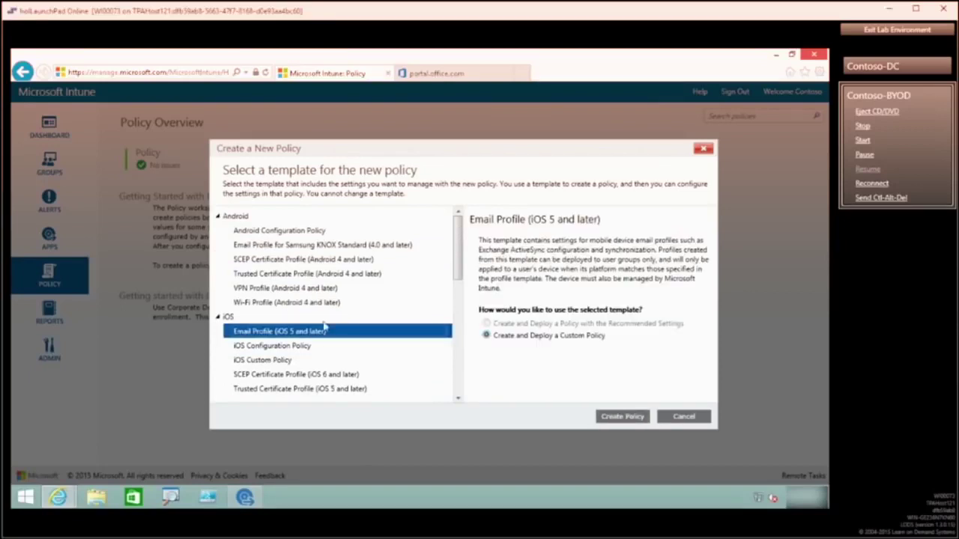
left_click(617, 416)
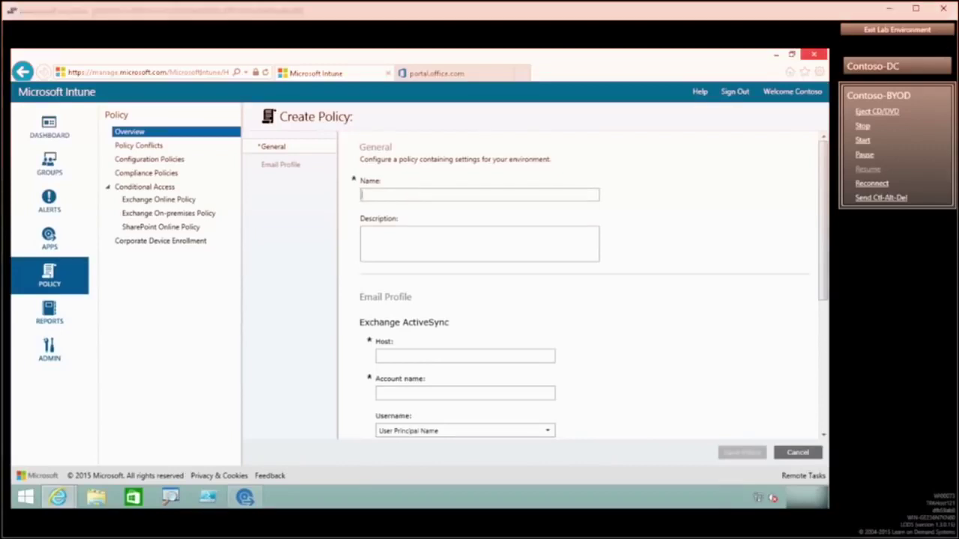
- Name the policy 'Email Profile for iOS Devices' with host outlook.office365.com and account 'Contoso Exchange'
mouse_move(827, 50)
left_click(389, 195)
type("Email Profile for iOS Devices")
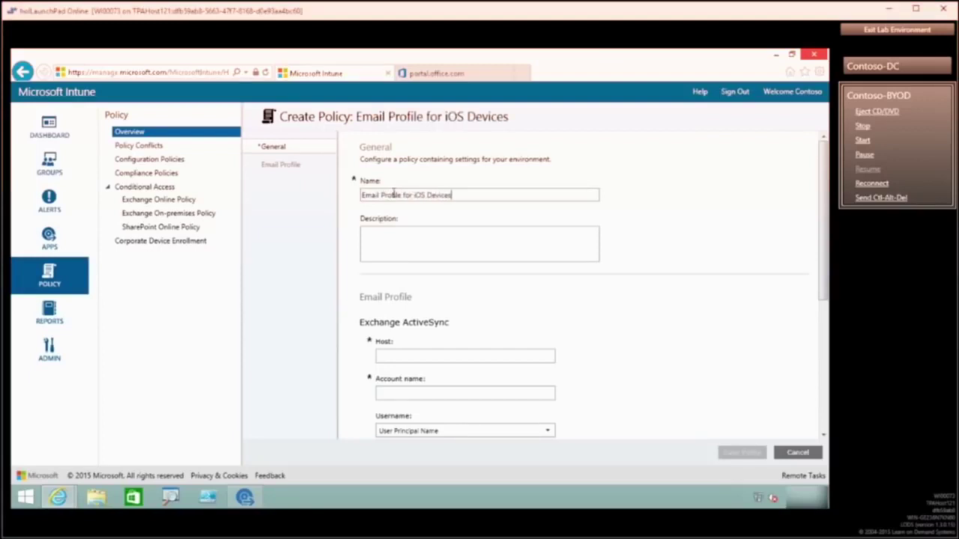
scroll(479, 267, "down", 2)
left_click(435, 268)
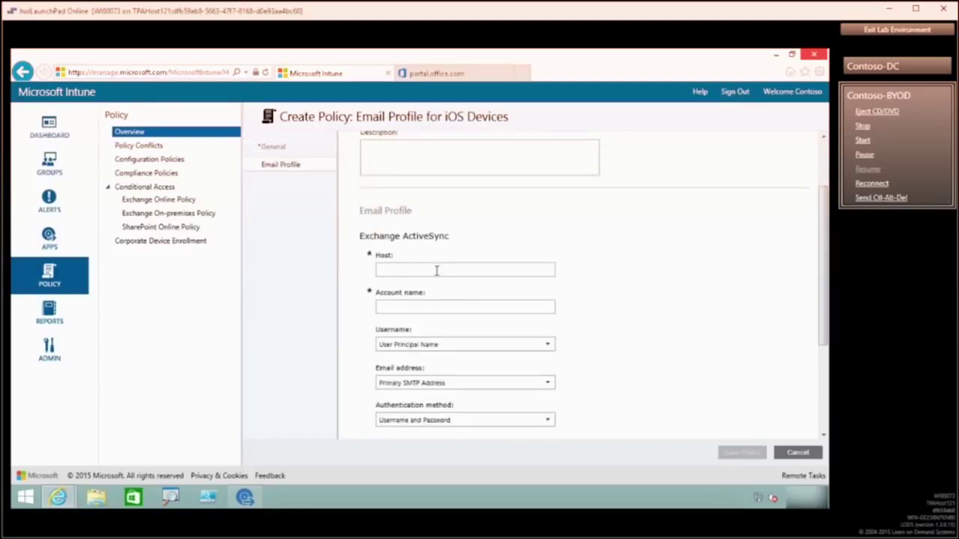
type("outlook.office365.com")
key("Tab")
type("C")
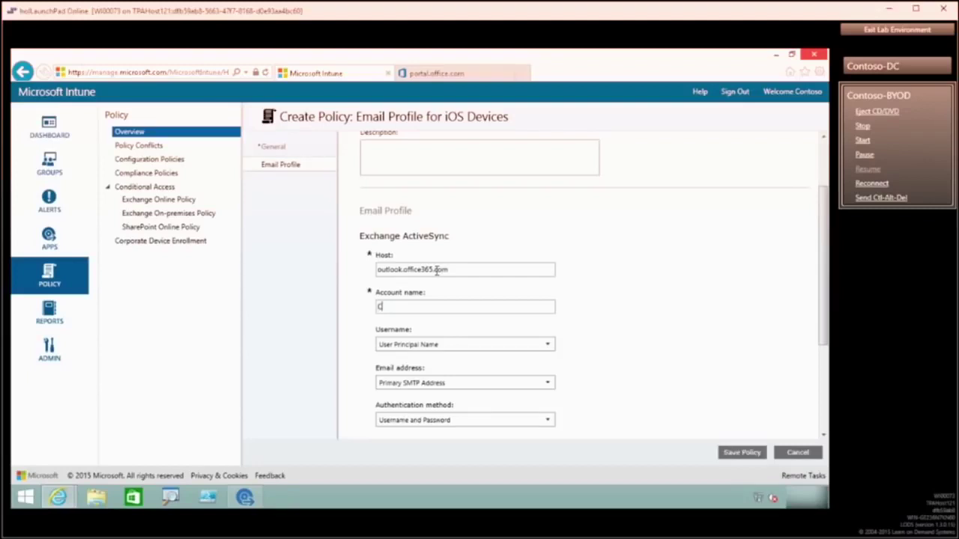
type("ontoso Exchange")
- Set the email address to User Principal Name and save the policy
scroll(635, 330, "down", 1)
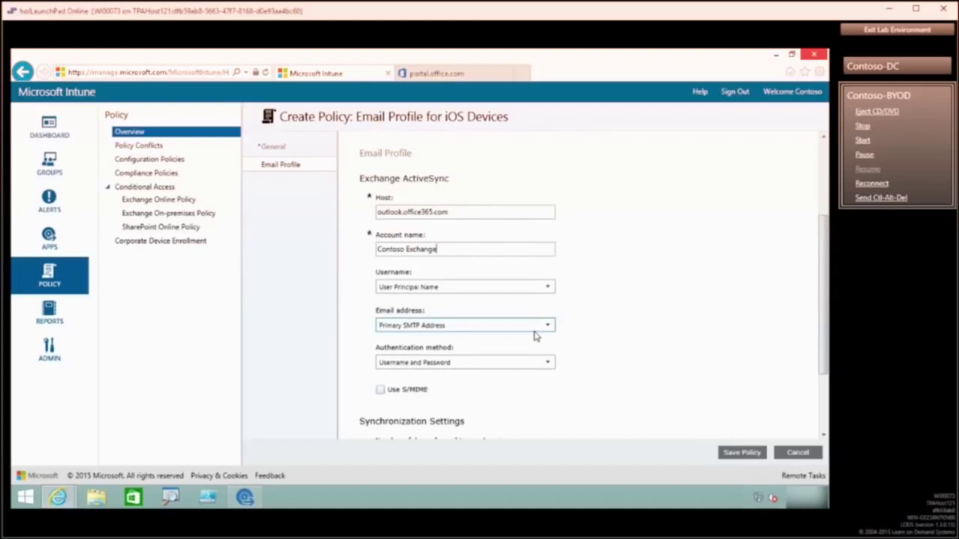
left_click(500, 327)
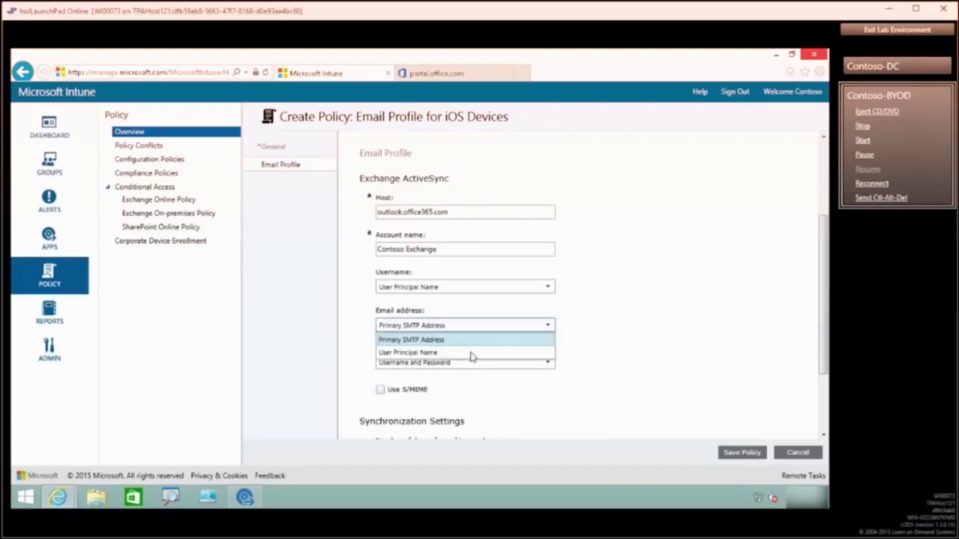
left_click(426, 354)
scroll(676, 311, "down", 2)
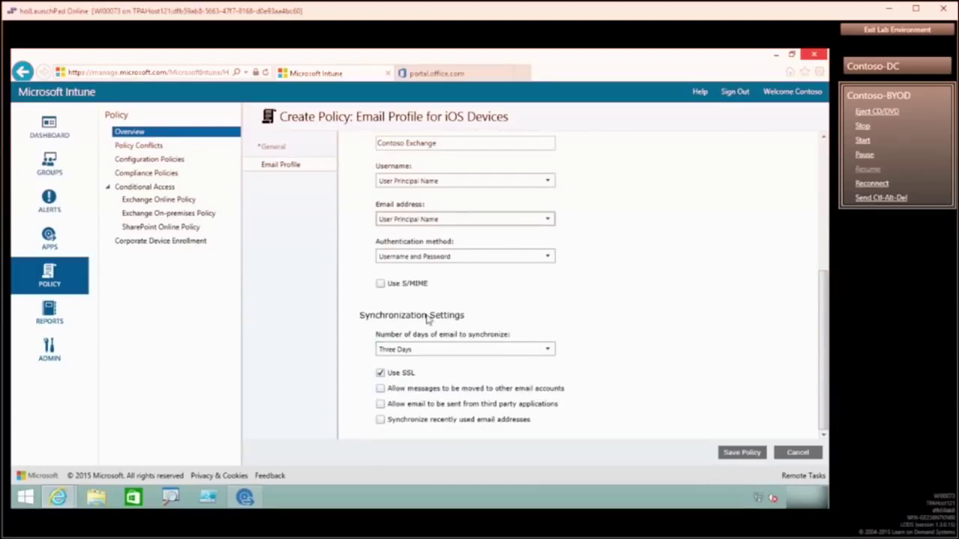
left_click(744, 455)
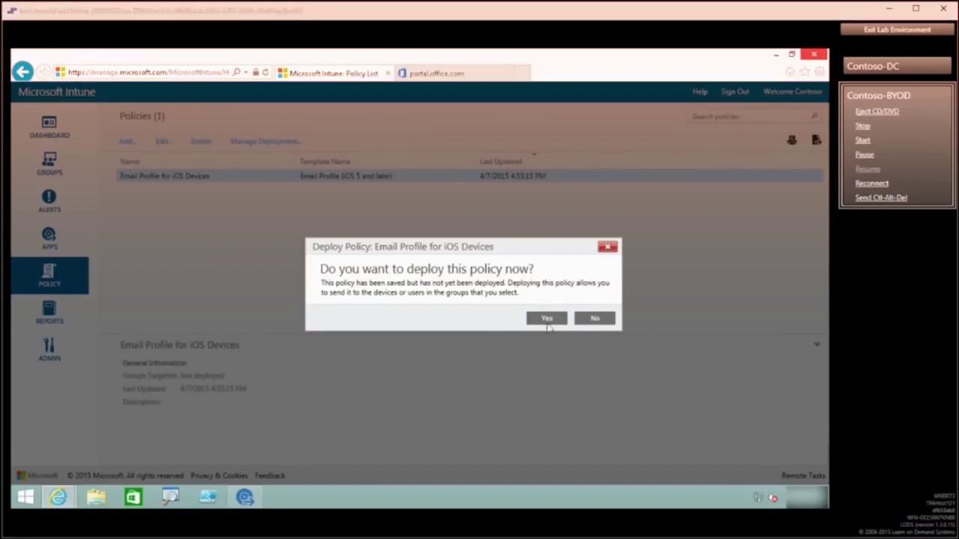
- Deploy the Email Profile for iOS Devices policy to the Sales group
left_click(547, 318)
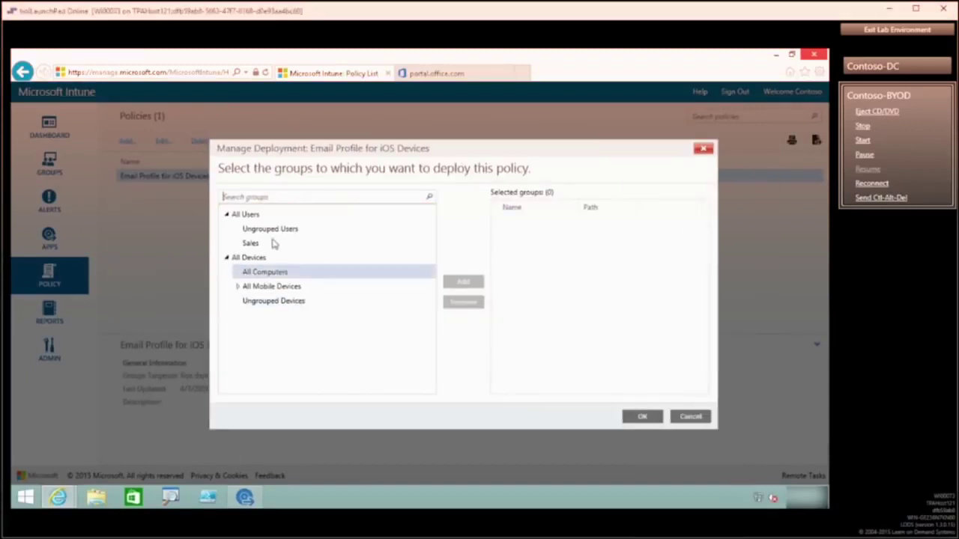
left_click(275, 243)
left_click(462, 281)
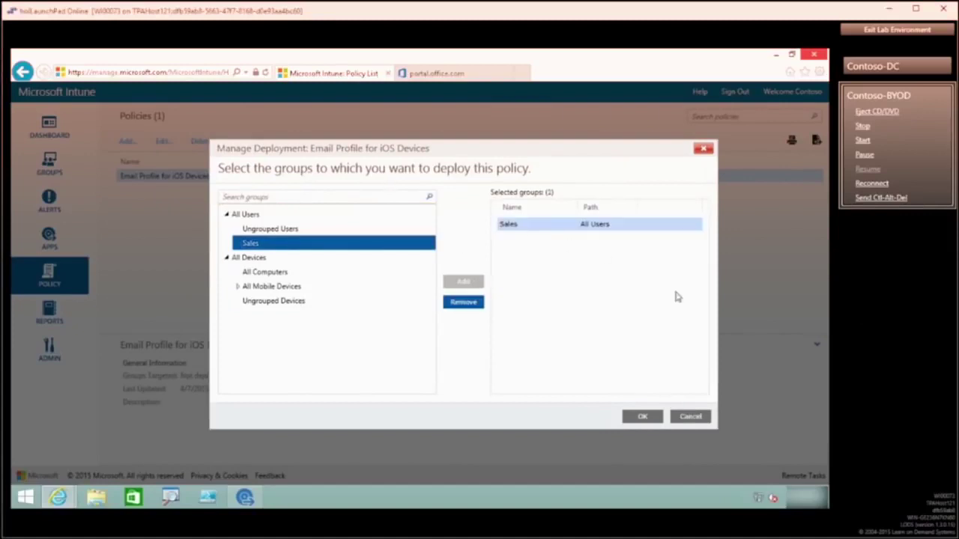
left_click(644, 417)
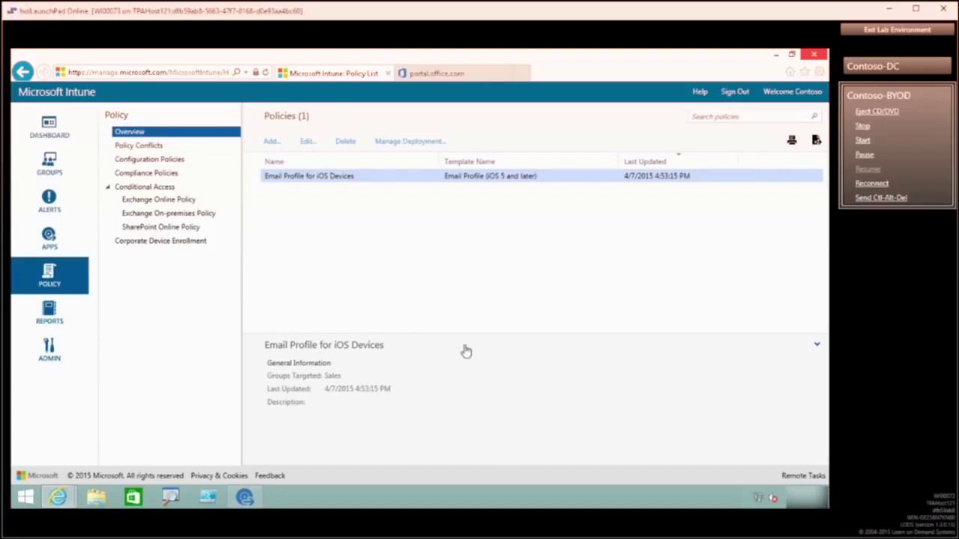
- Start a new policy from the VPN Profile (iOS 6 and later) template
left_click(269, 141)
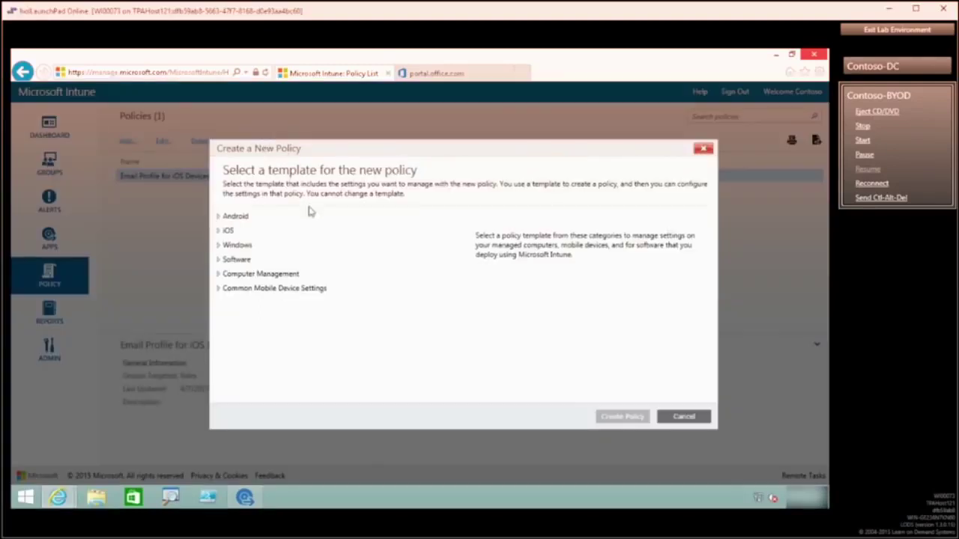
left_click(221, 232)
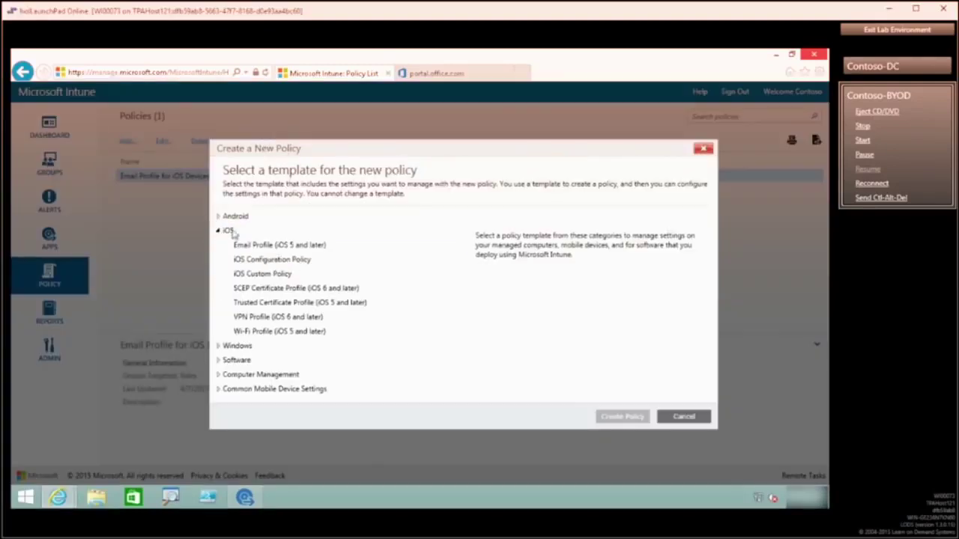
left_click(284, 320)
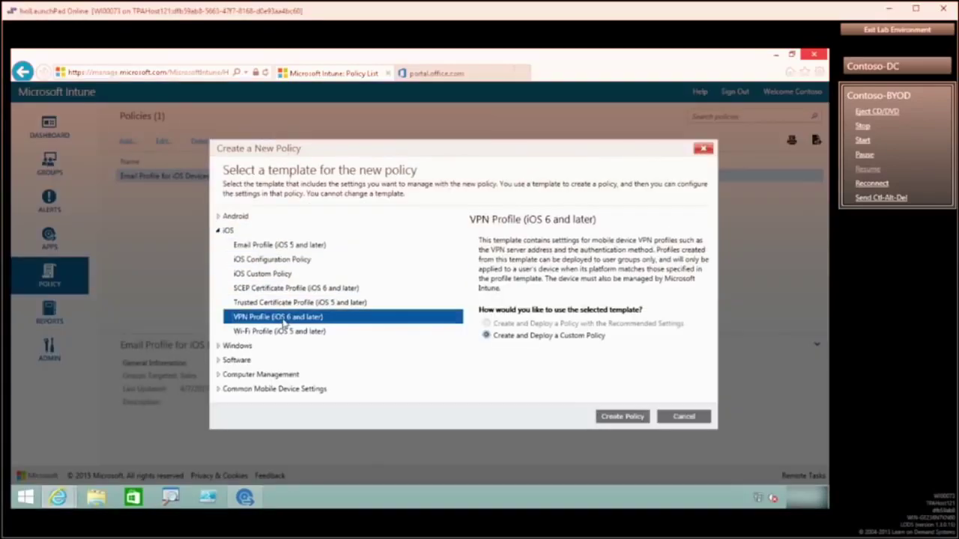
left_click(620, 419)
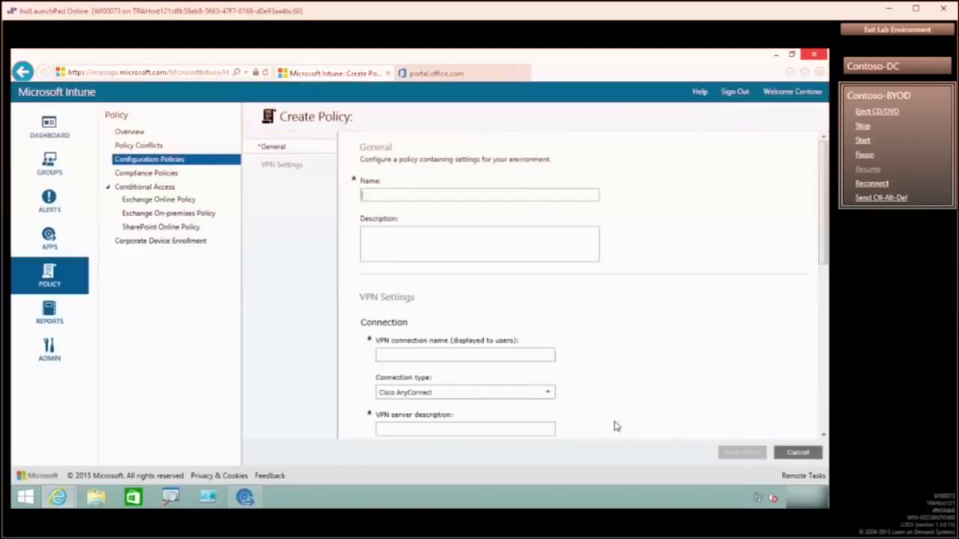
- Name the policy 'VPN Profile for iOS devices', connection 'Contoso Intranet', type CheckPoint Mobile VPN
left_click(443, 194)
type("VPN Profile for")
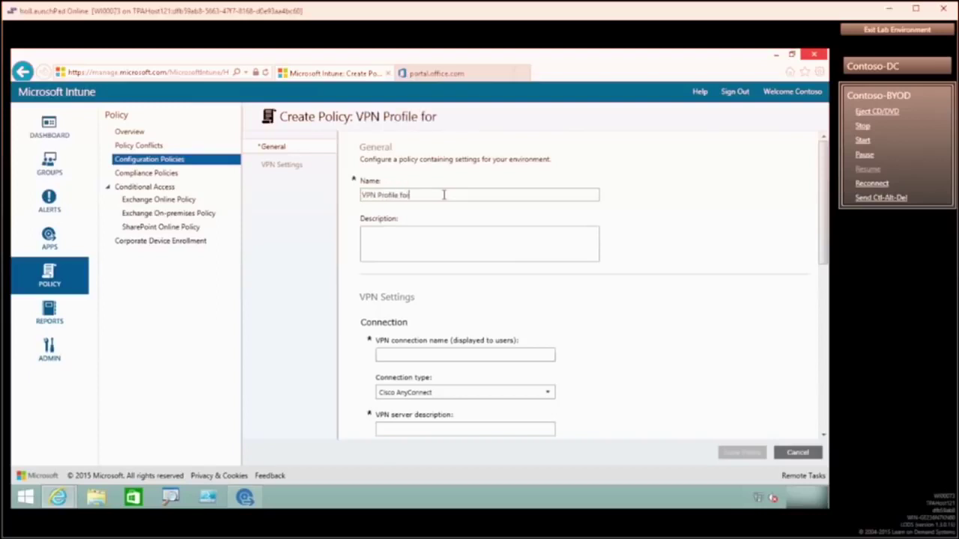
type(" iOS devices")
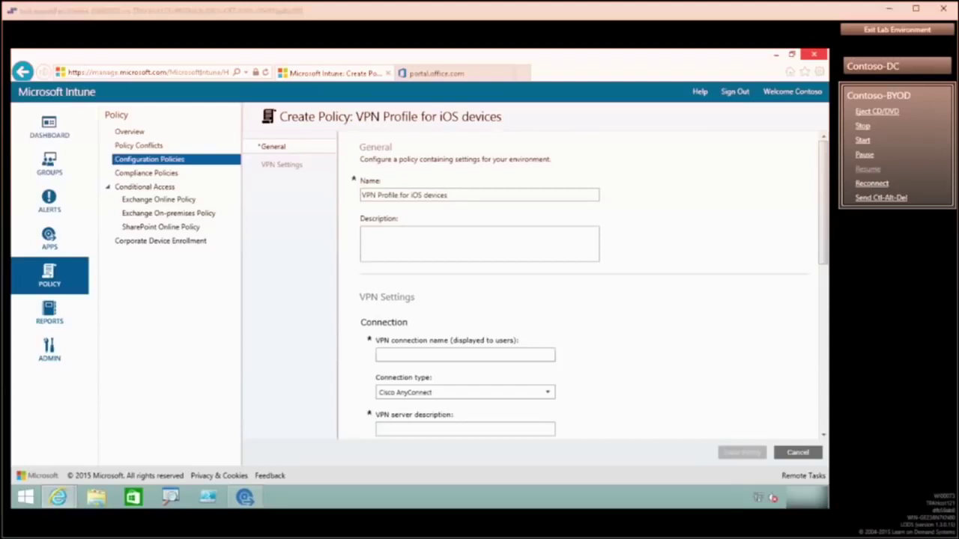
left_click(463, 354)
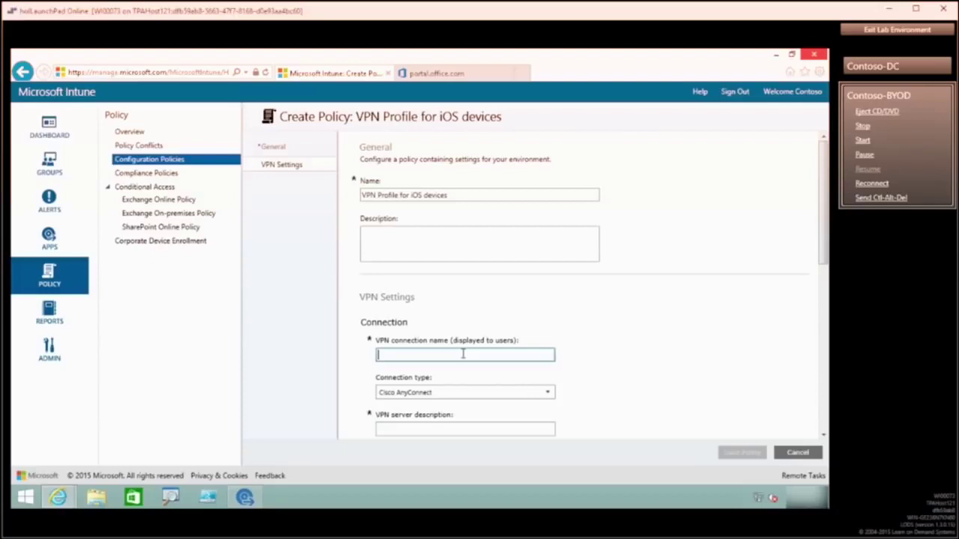
type("Contoso Intranet")
scroll(606, 338, "down", 2)
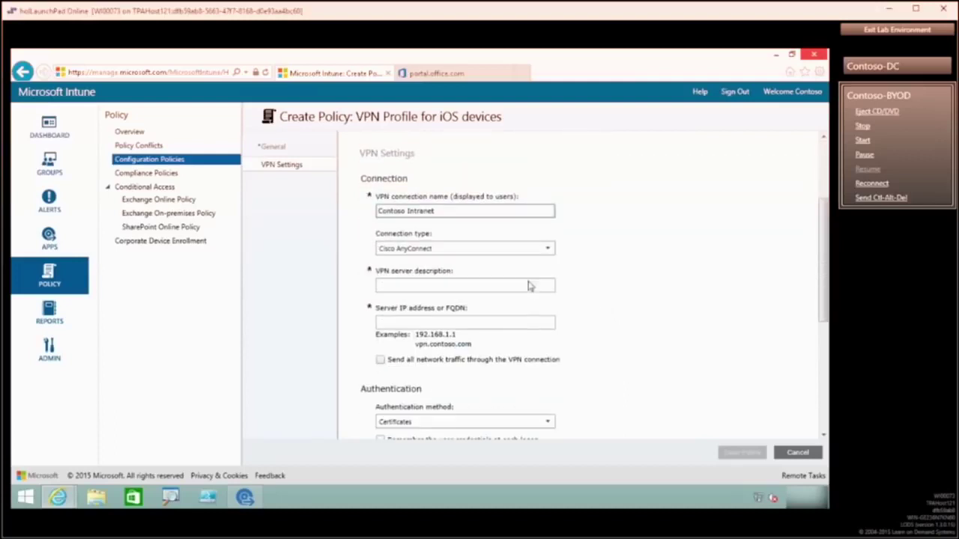
left_click(536, 254)
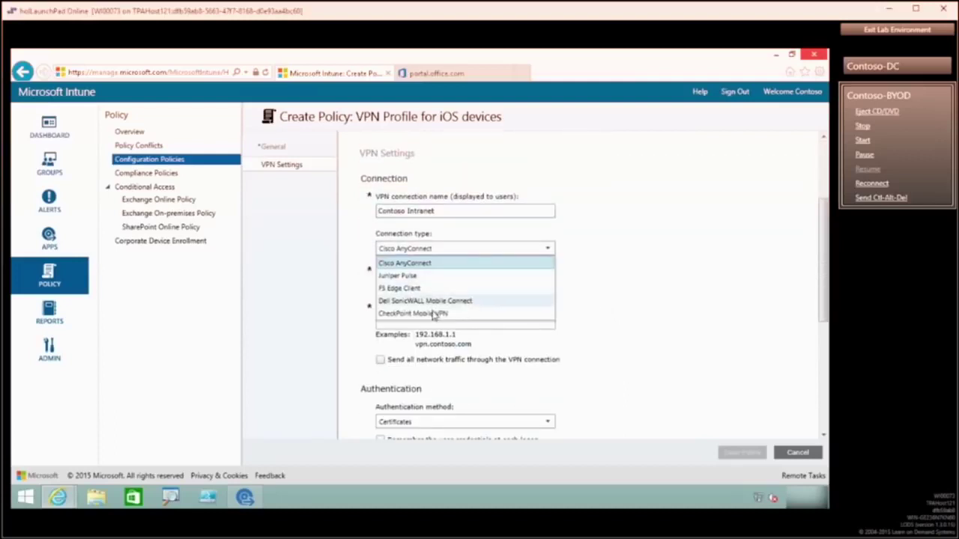
left_click(434, 314)
- Enter server description 'Contoso VPN Connection' and server address remote.contoso.com
left_click(420, 284)
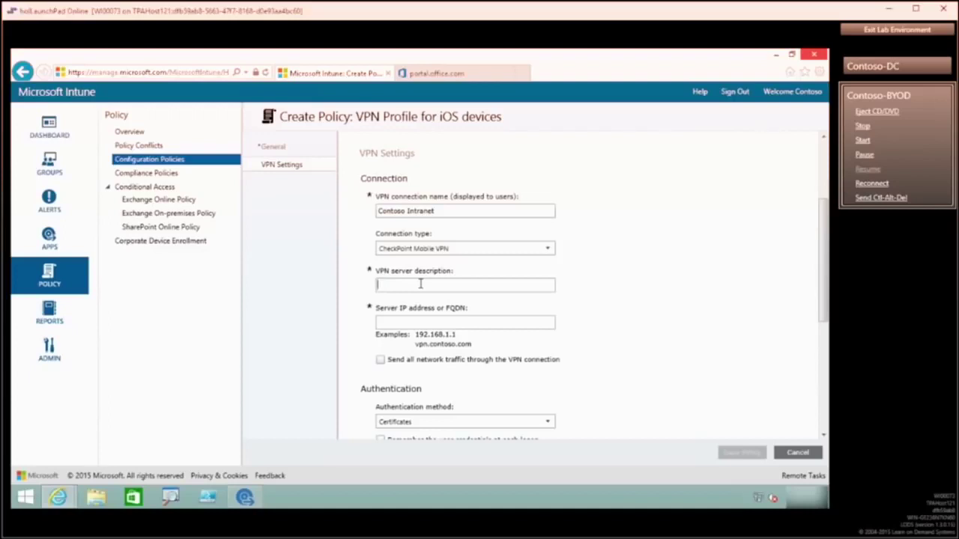
type("Co")
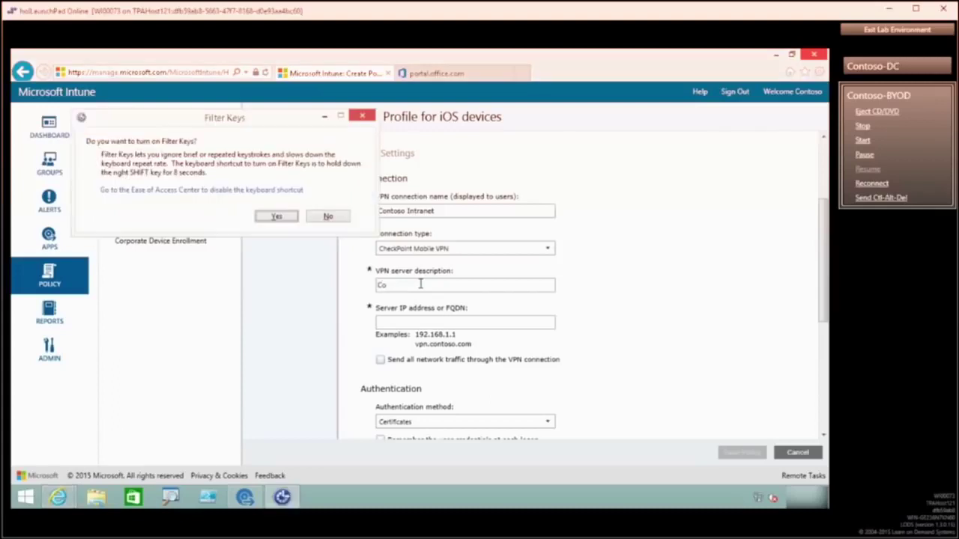
left_click(324, 217)
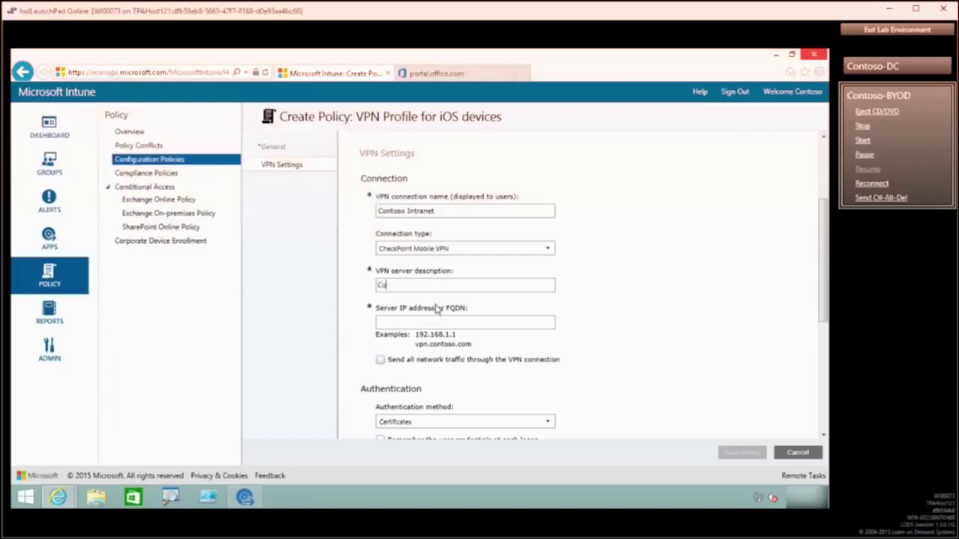
type("ntoso VPN Connection")
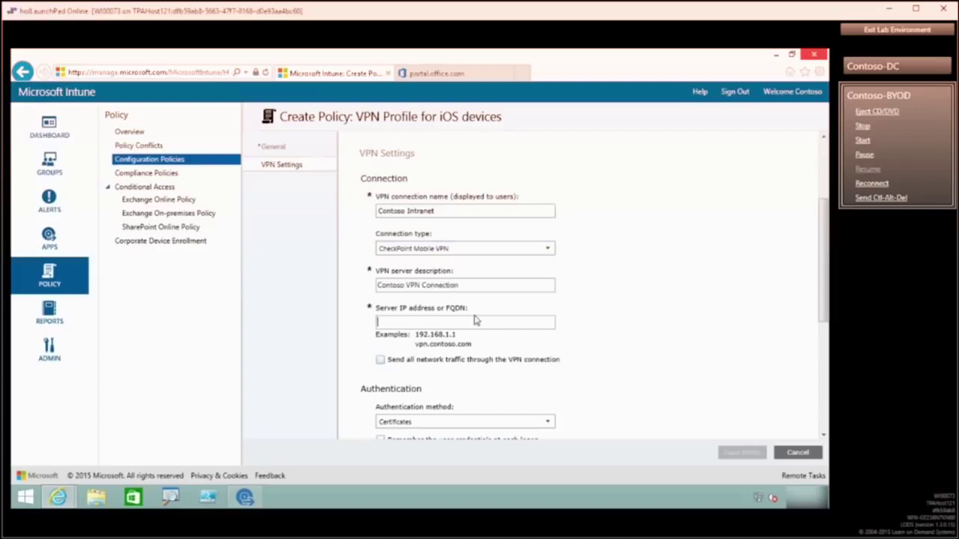
type("remote.contoso.com")
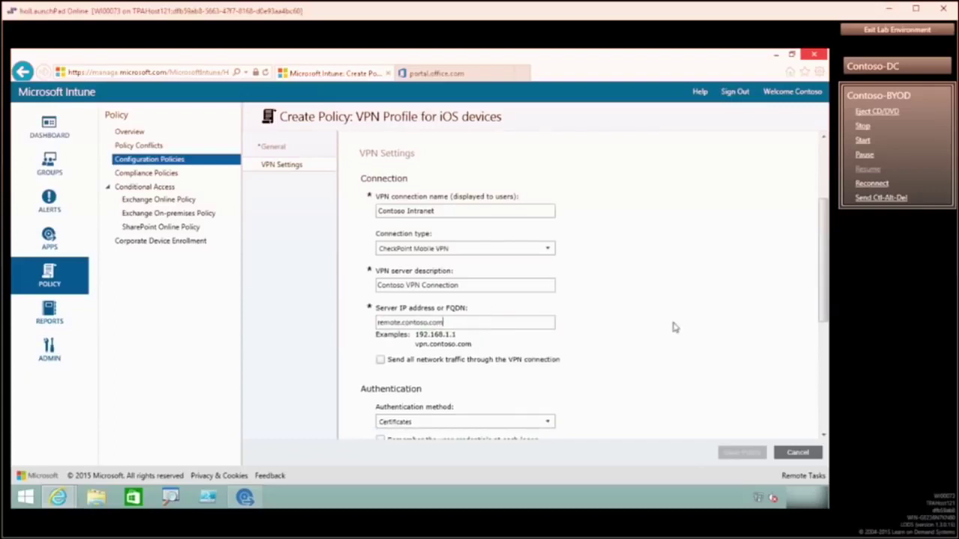
scroll(672, 325, "down", 3)
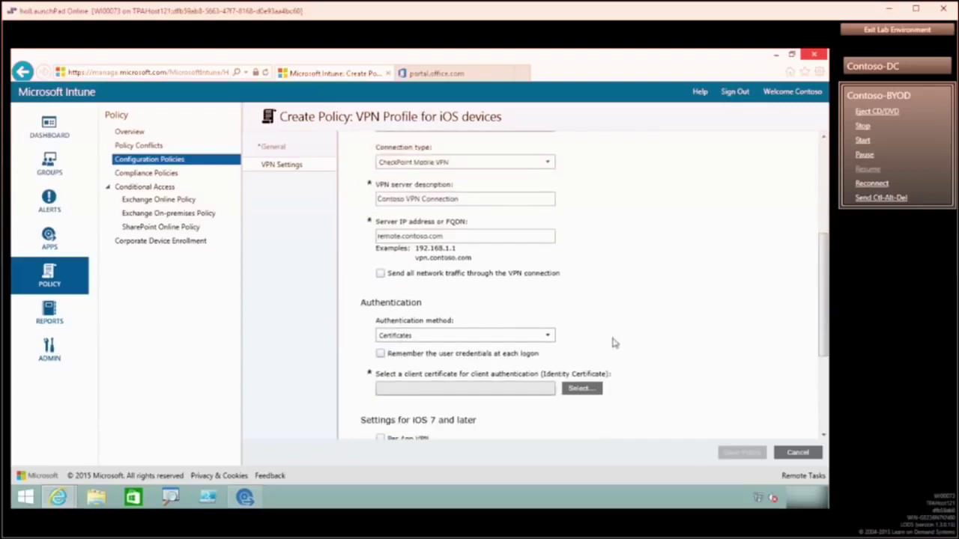
- Use Username and Password authentication, leave Per App VPN off, and save the policy
left_click(488, 340)
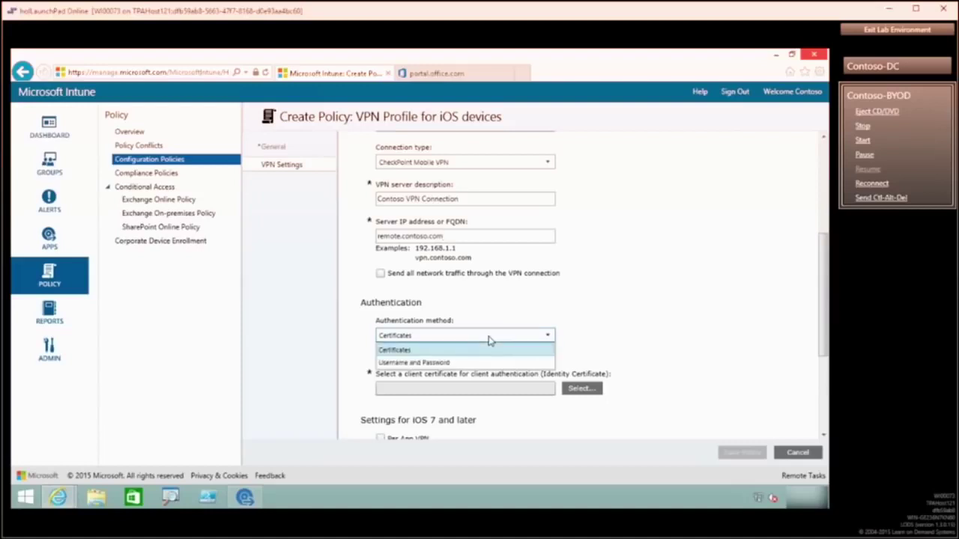
left_click(463, 359)
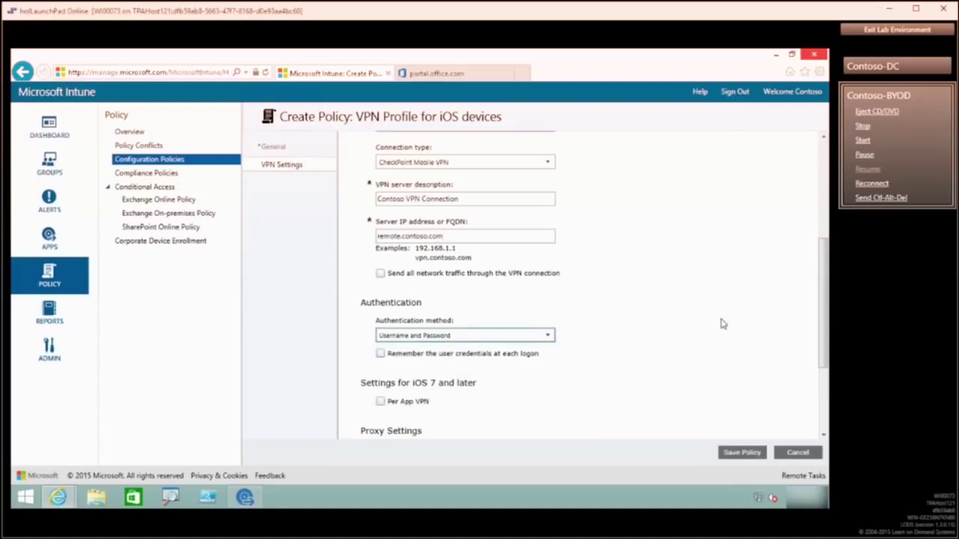
scroll(674, 328, "down", 3)
scroll(672, 327, "down", 3)
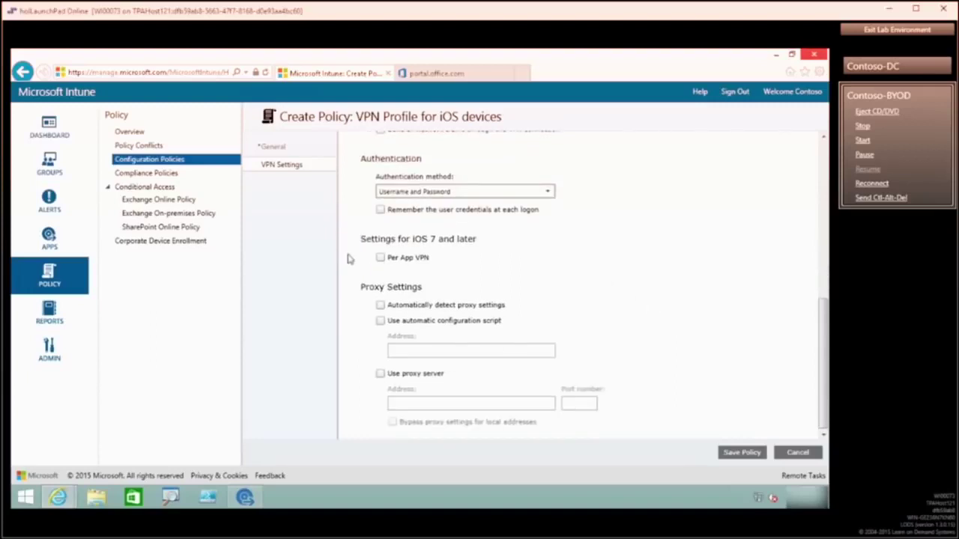
left_click(380, 258)
left_click(379, 258)
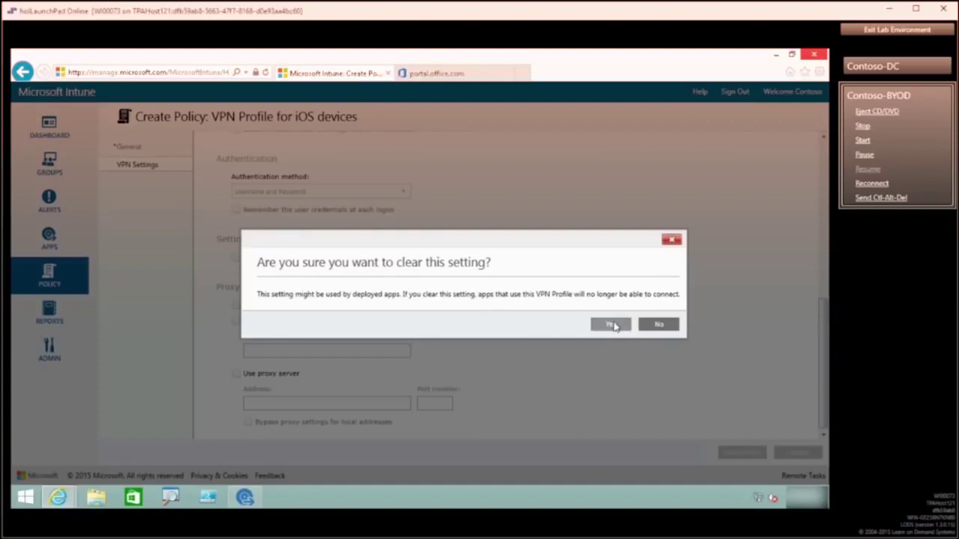
left_click(610, 323)
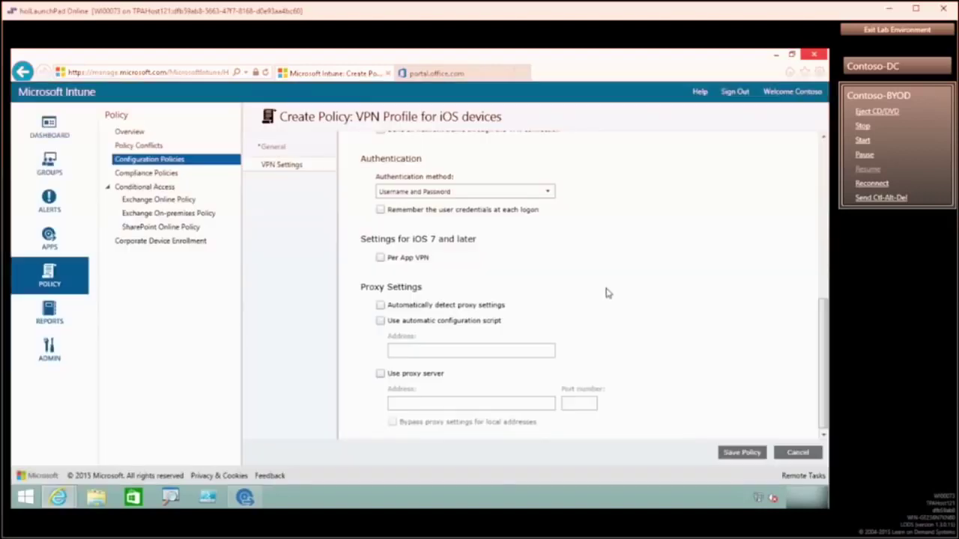
left_click(762, 454)
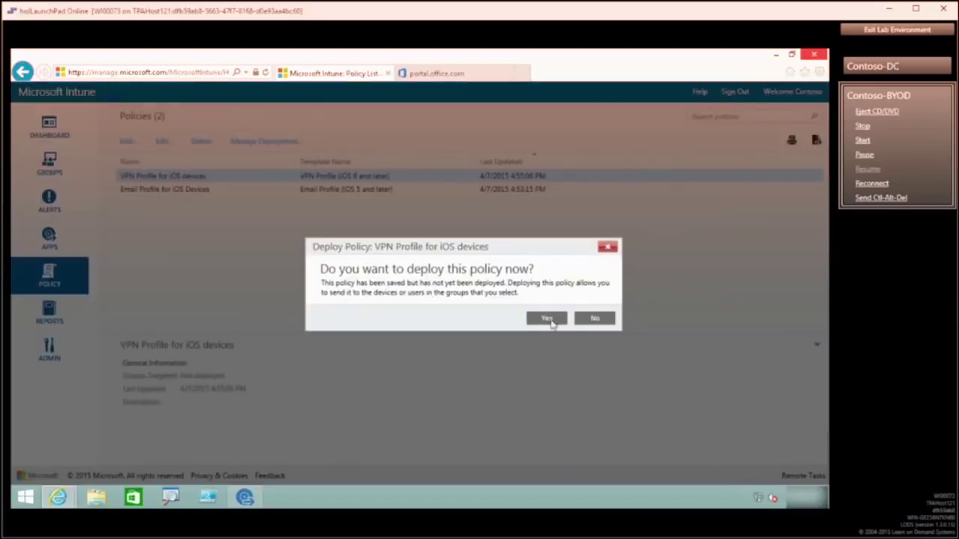
- Deploy the VPN Profile for iOS devices policy to the Sales group
left_click(546, 319)
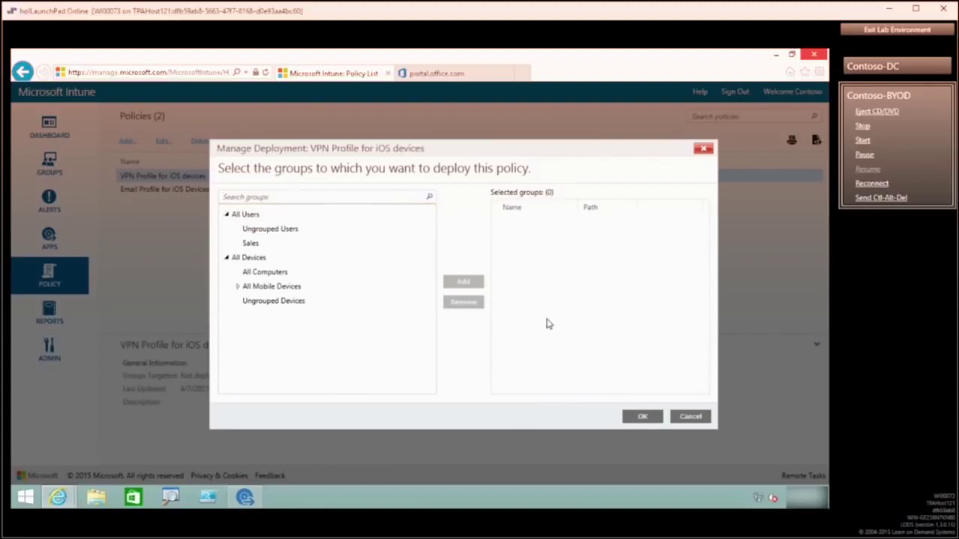
left_click(250, 244)
left_click(463, 281)
left_click(645, 418)
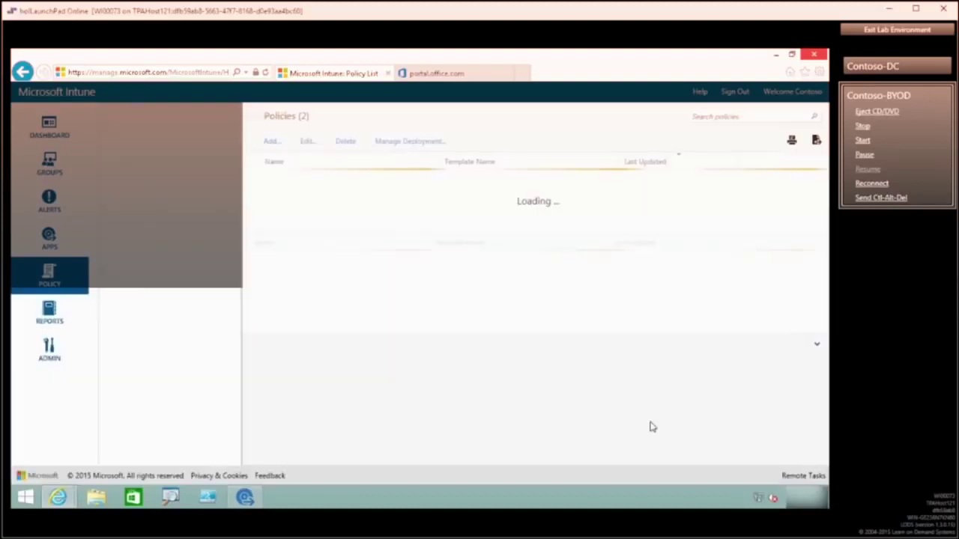